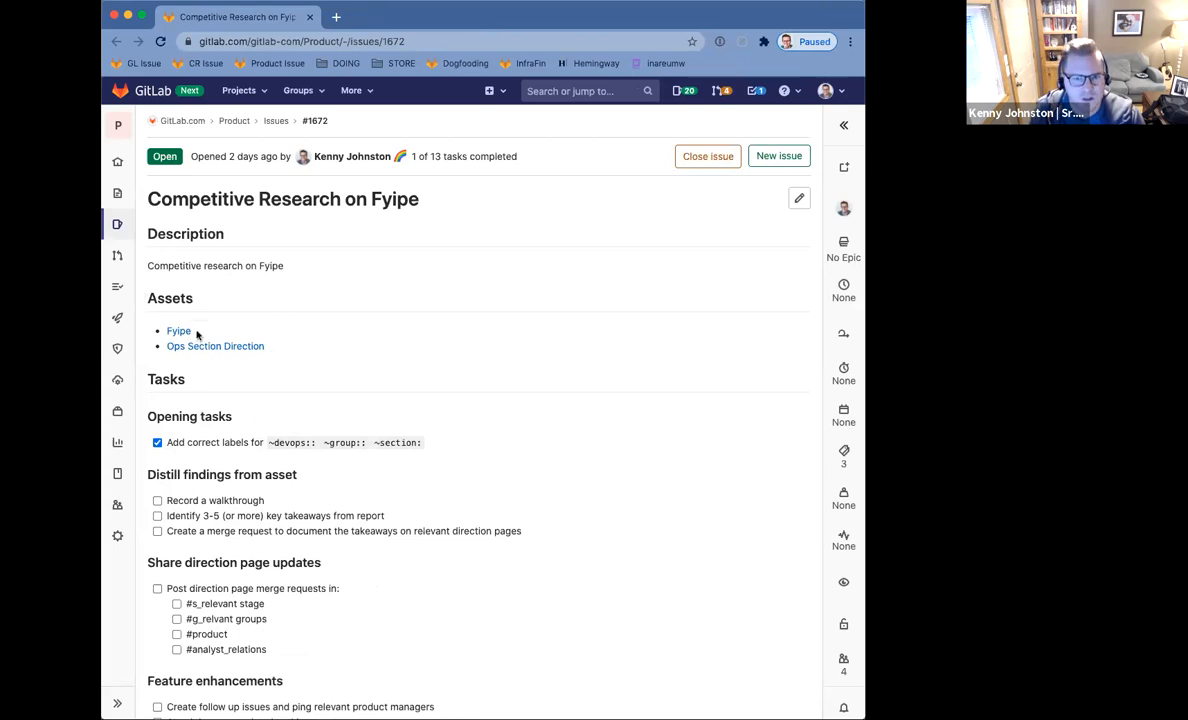
# Open the issue's Fyipe asset link in a new tab, switch to that dashboard, and widen the window.
pyautogui.keyDown('super'); pyautogui.click(177, 331); pyautogui.keyUp('super')
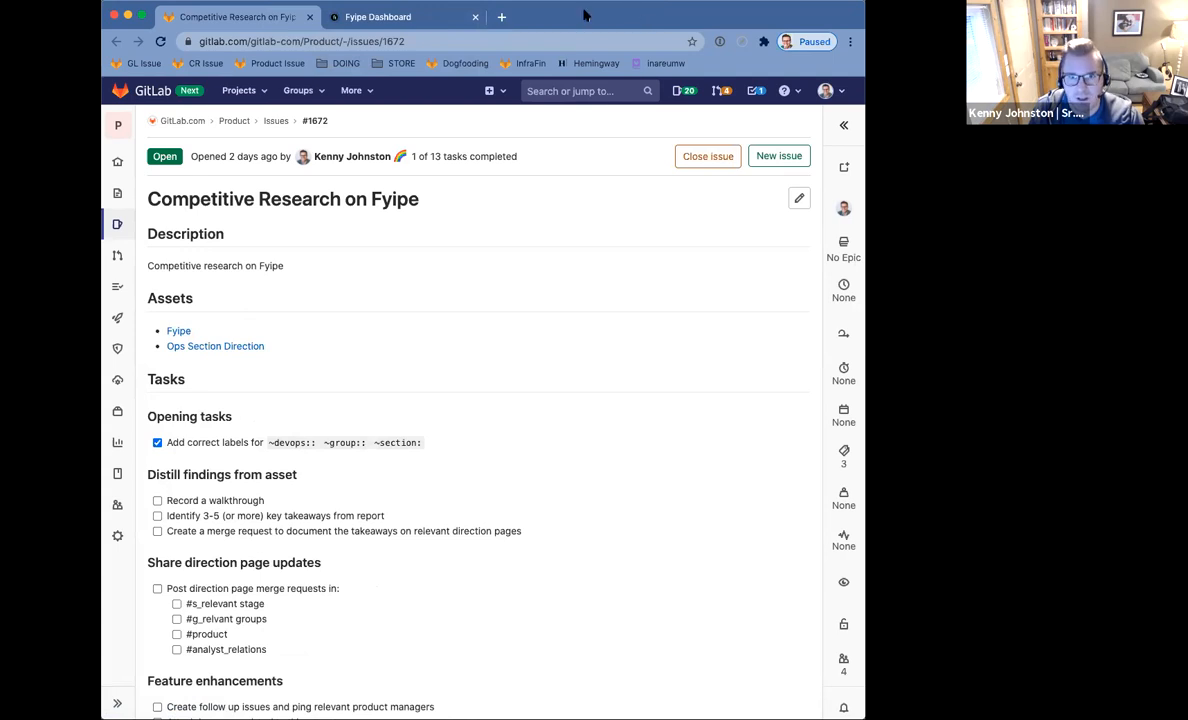
pyautogui.click(401, 17)
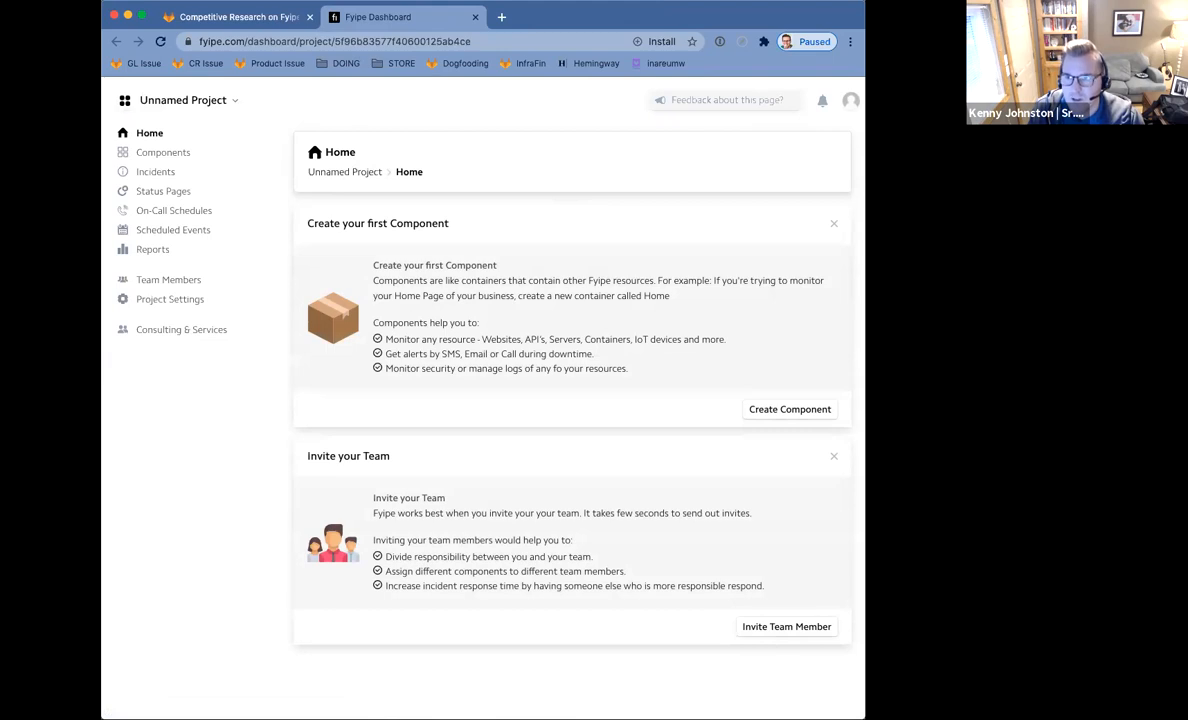
pyautogui.moveTo(865, 360); pyautogui.dragTo(966, 360)
# Check the profile menu, zoom the Fyipe home page past 110%, and read the component description.
pyautogui.click(952, 101)
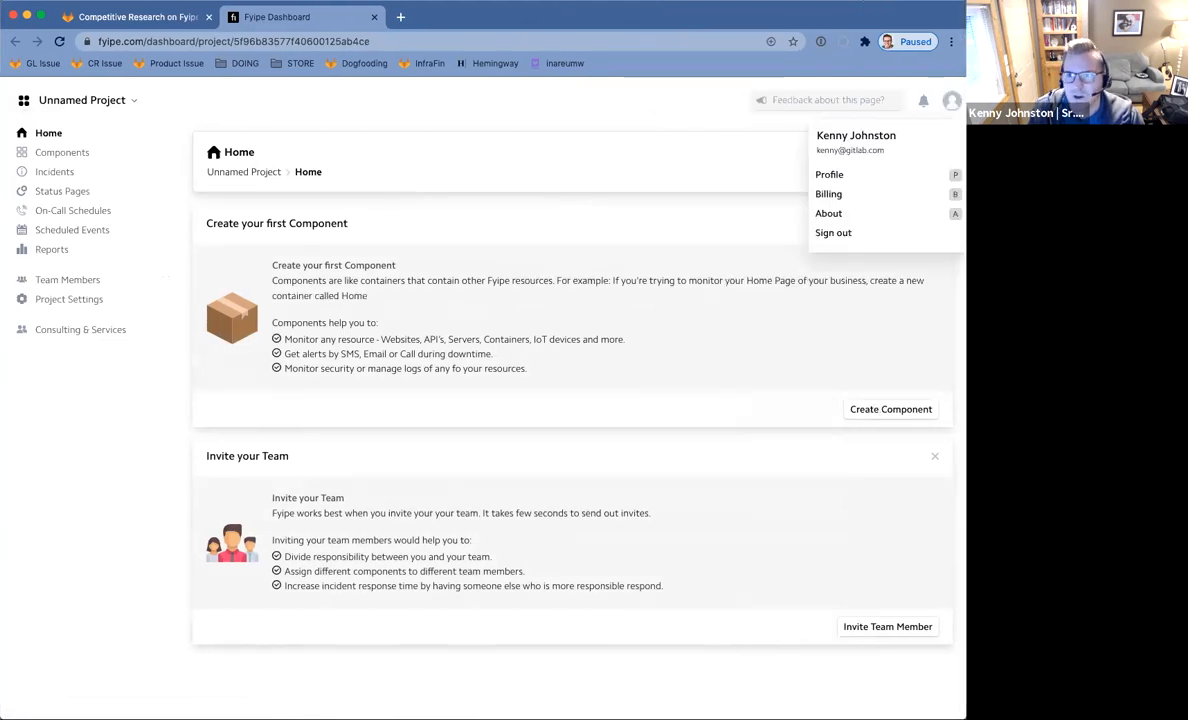
pyautogui.click(90, 465)
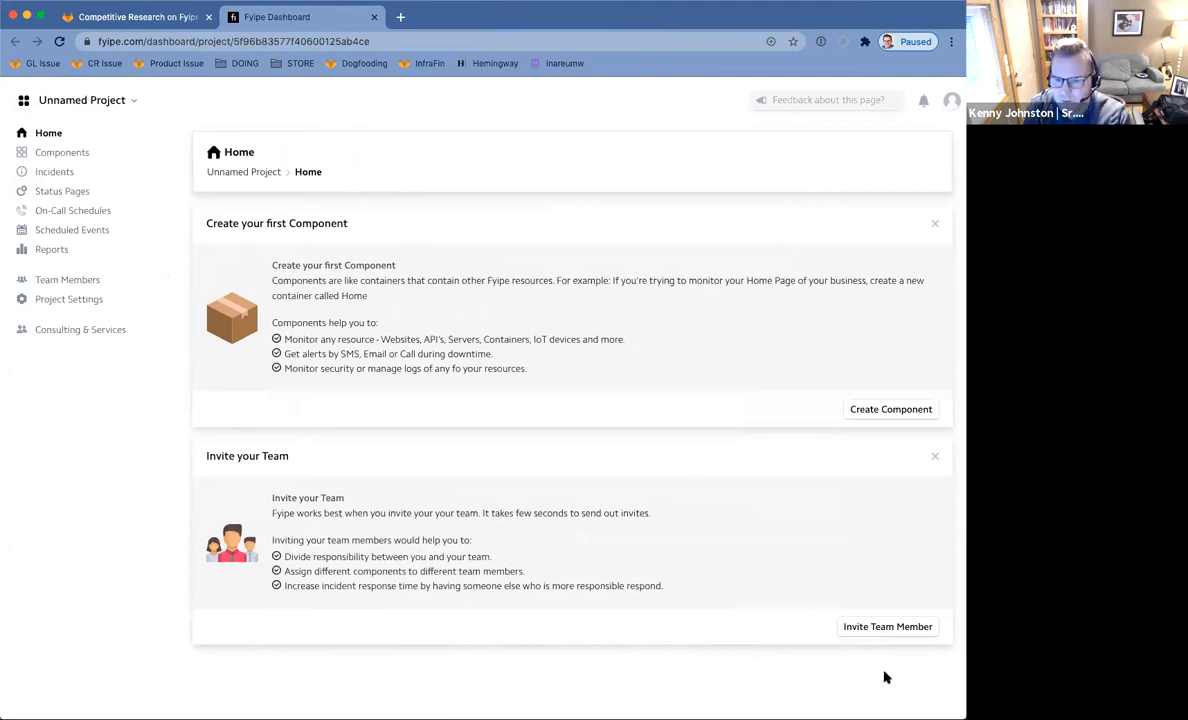
pyautogui.press('super+equal')
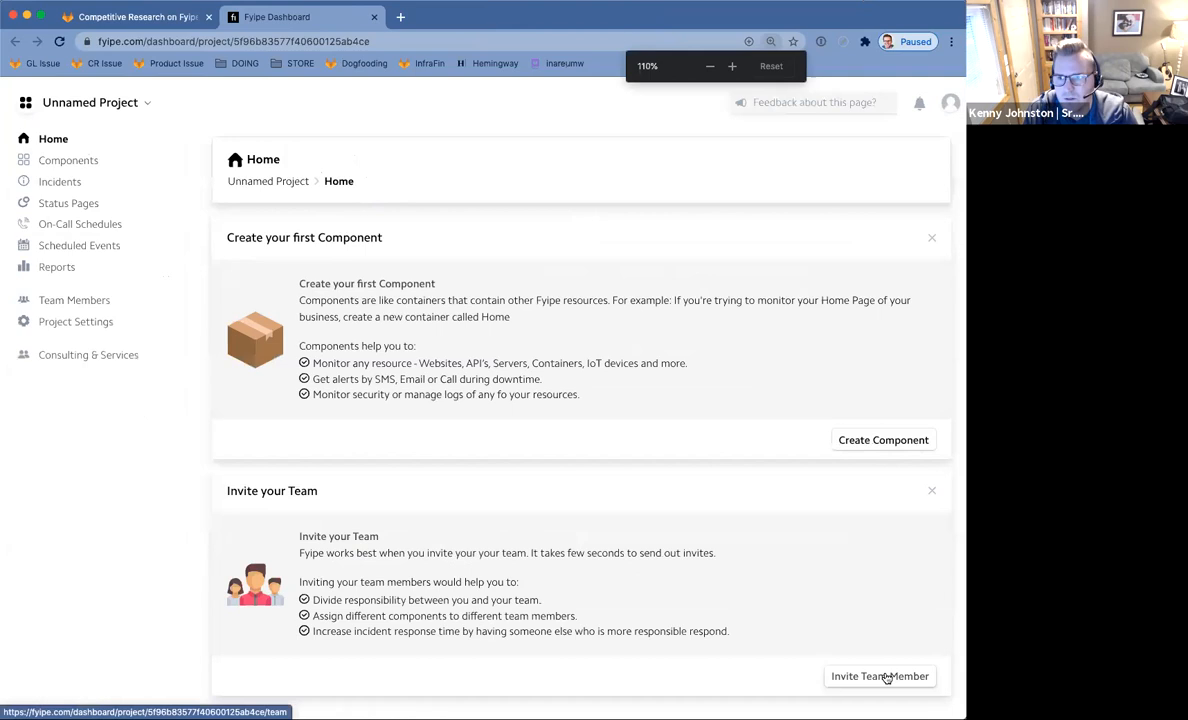
pyautogui.press('super+equal')
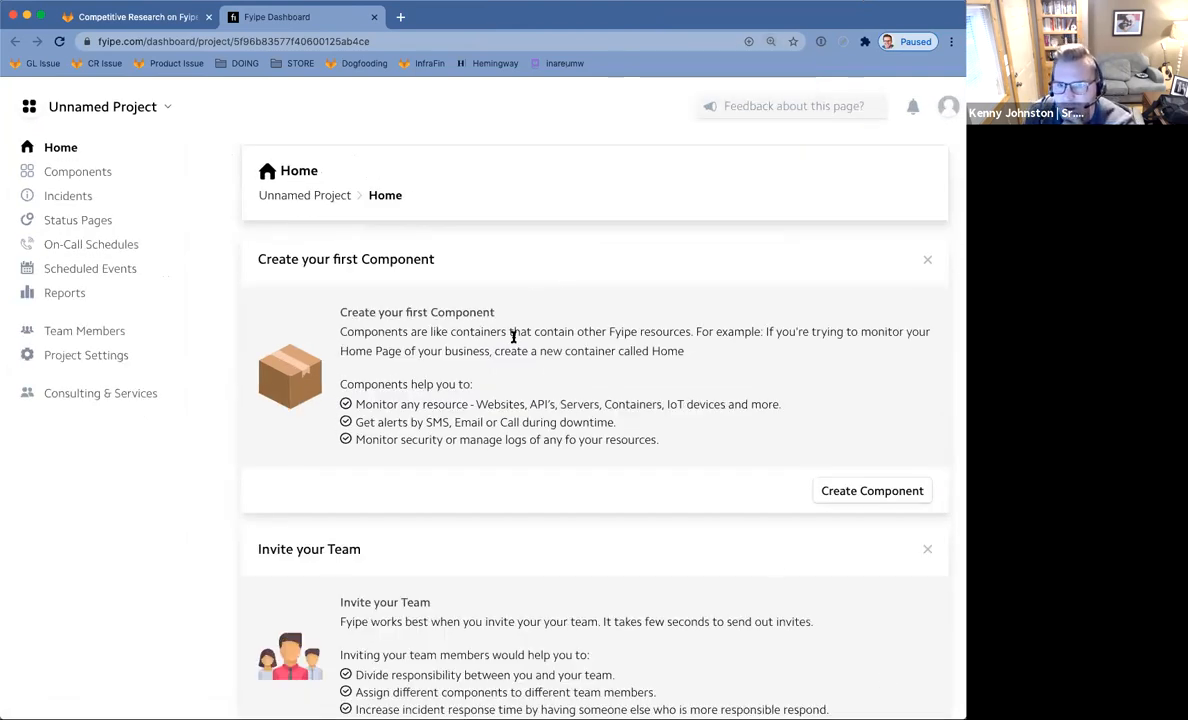
pyautogui.moveTo(431, 333); pyautogui.dragTo(561, 343)
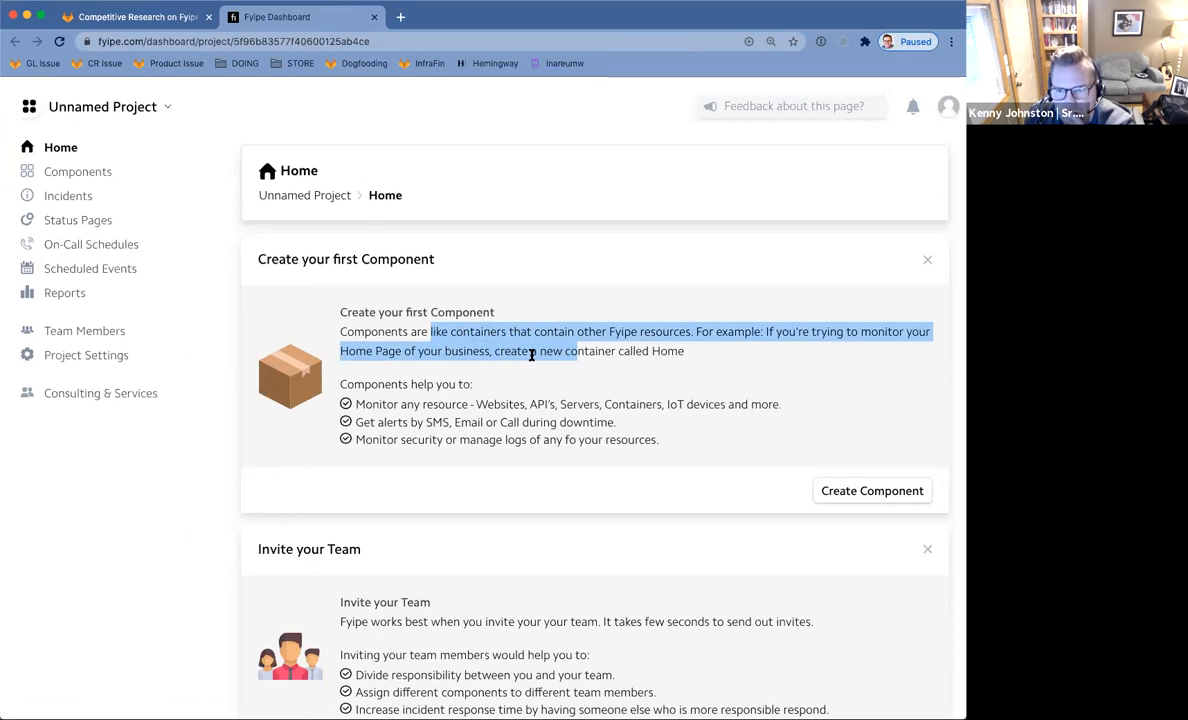
# Scroll the home page, then go to Team Members and start a new invitation.
pyautogui.scroll(-2, 531, 354)
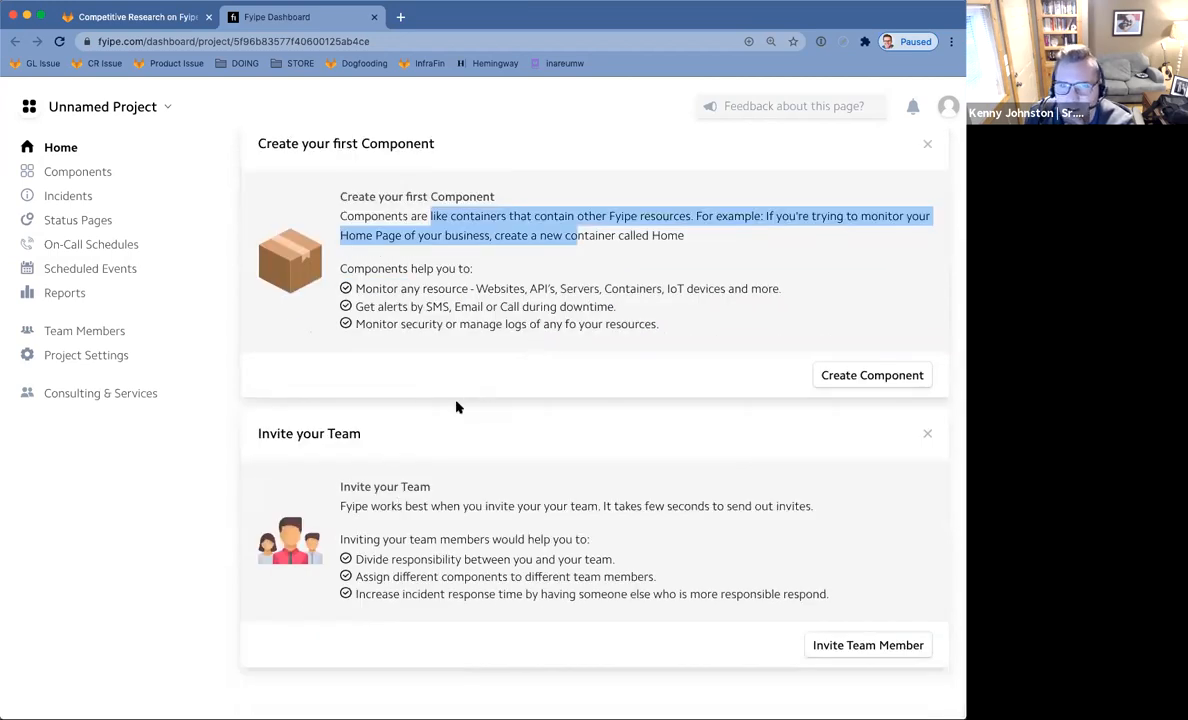
pyautogui.scroll(2, 456, 407)
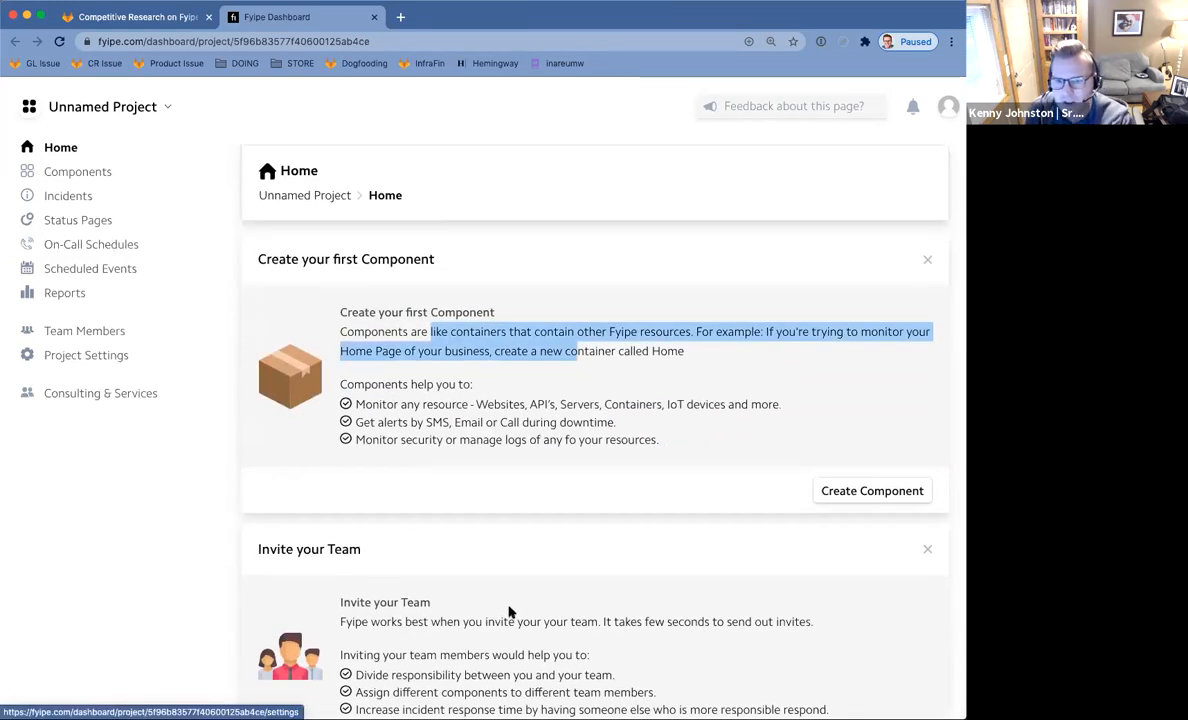
pyautogui.scroll(-2, 509, 611)
pyautogui.click(876, 652)
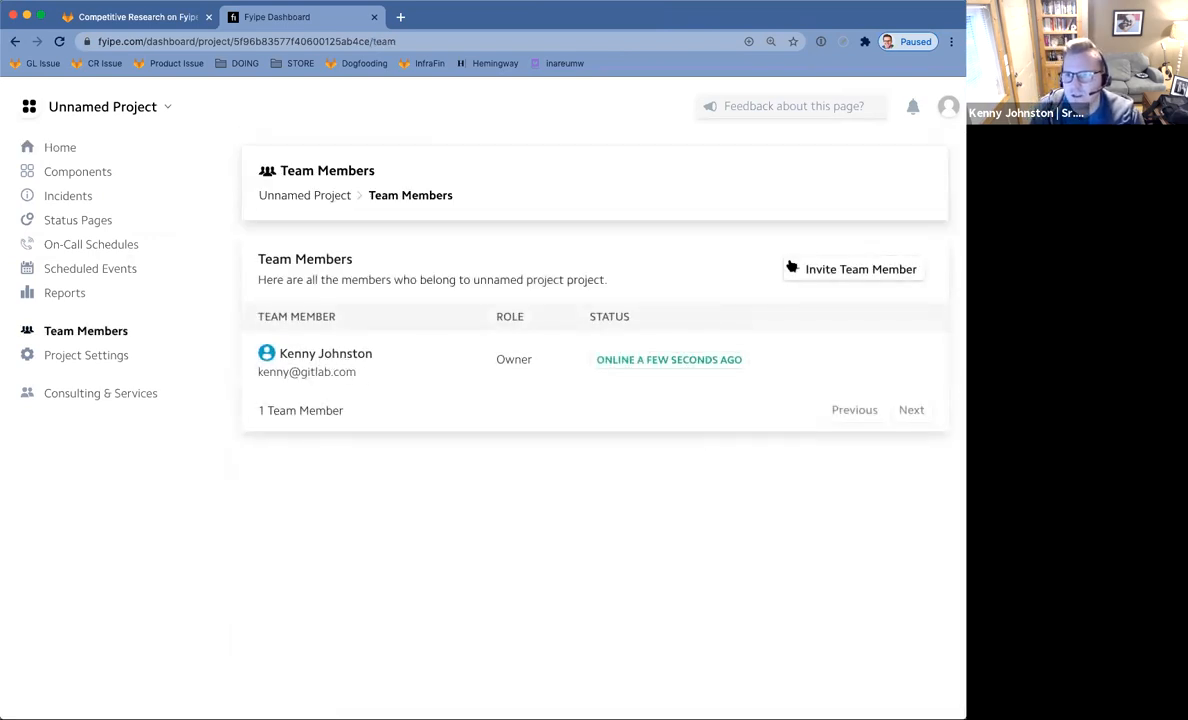
pyautogui.click(875, 268)
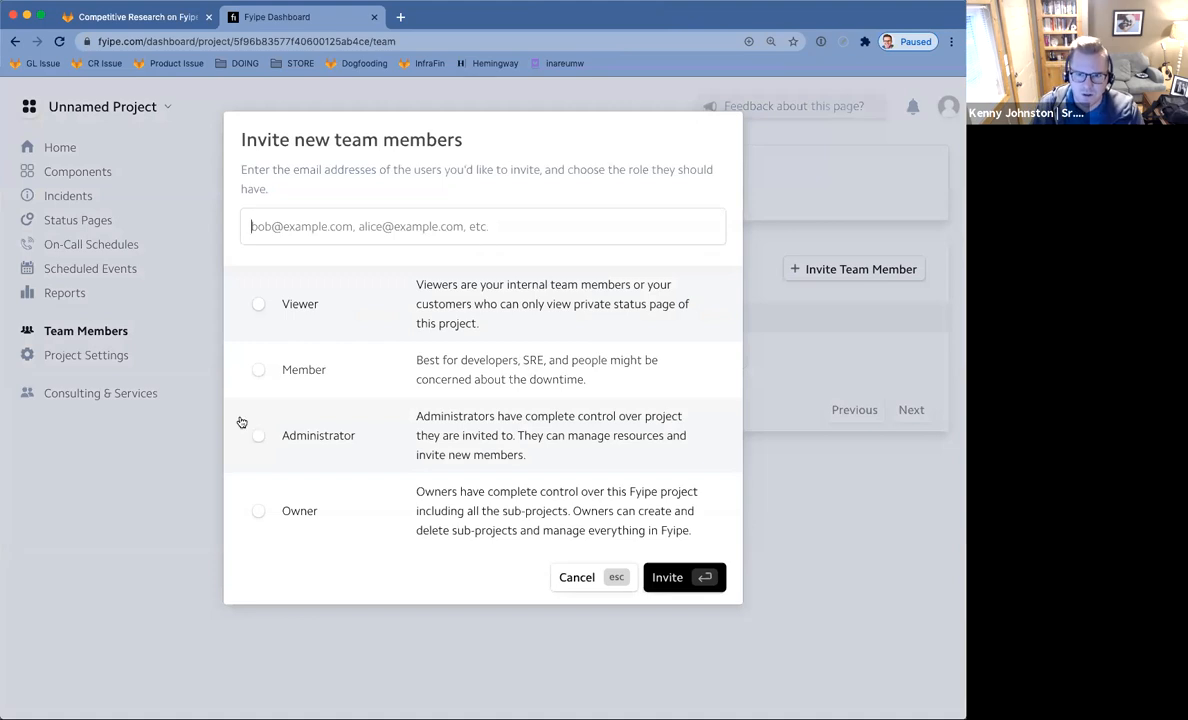
# Invite the first colleague by their GitLab e-mail address with the Member role.
pyautogui.click(256, 369)
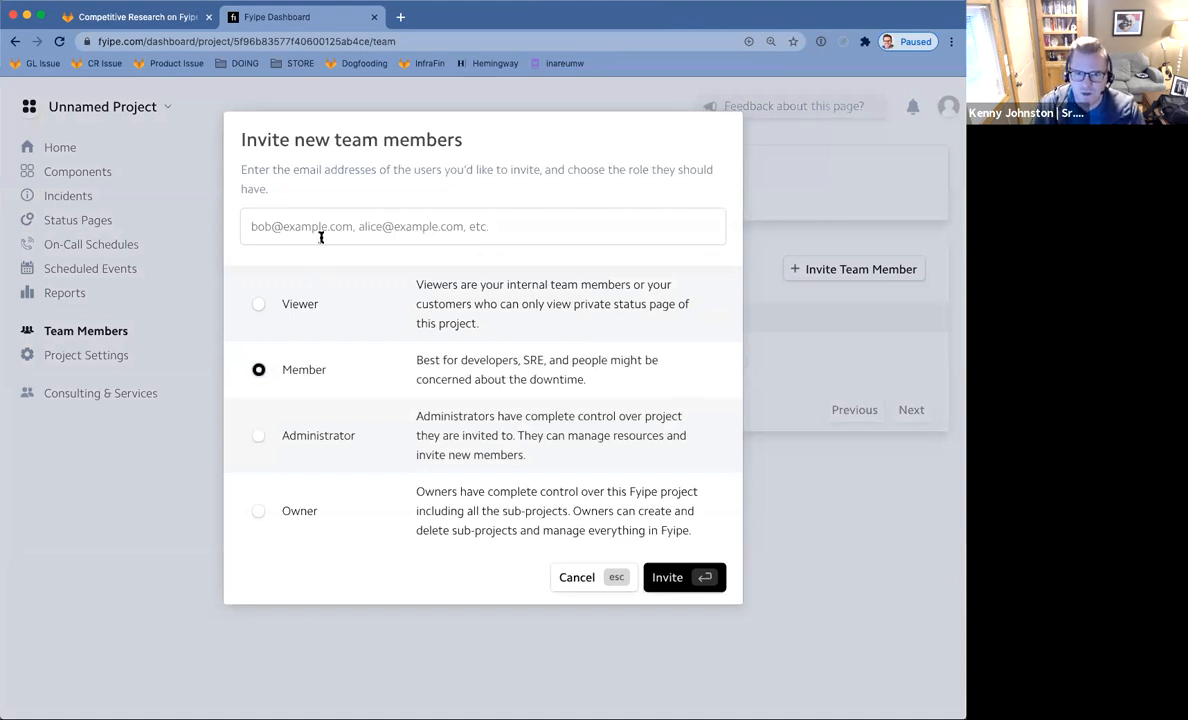
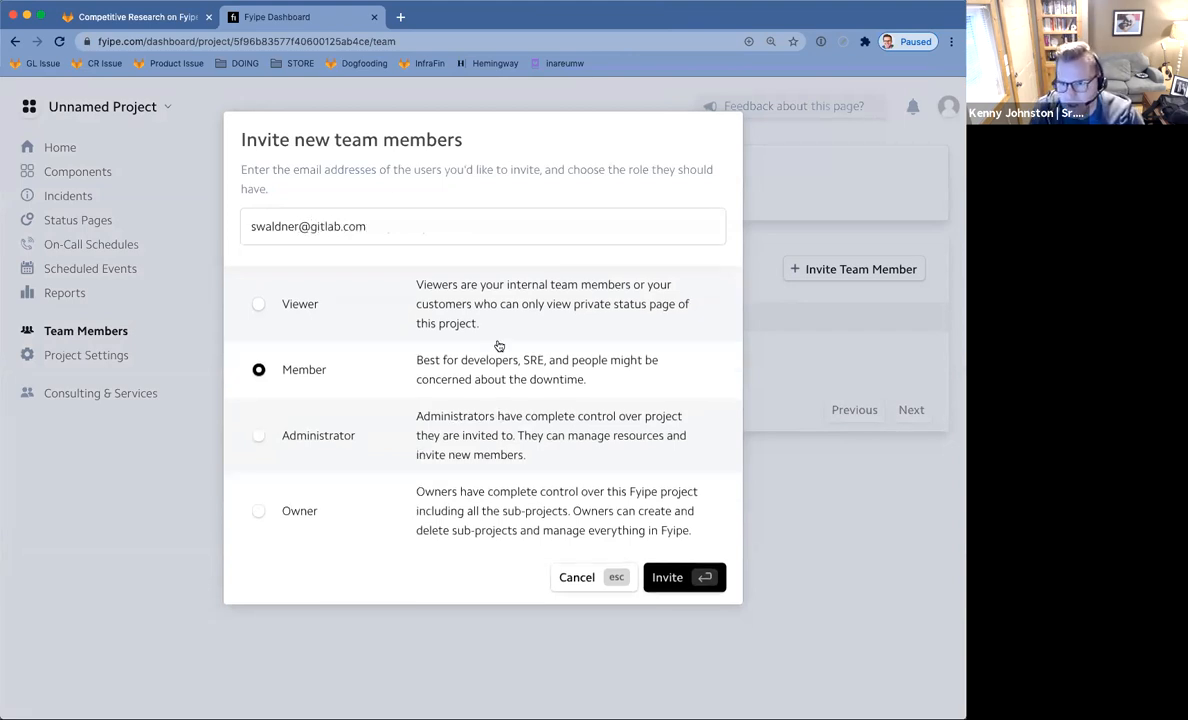
pyautogui.click(678, 580)
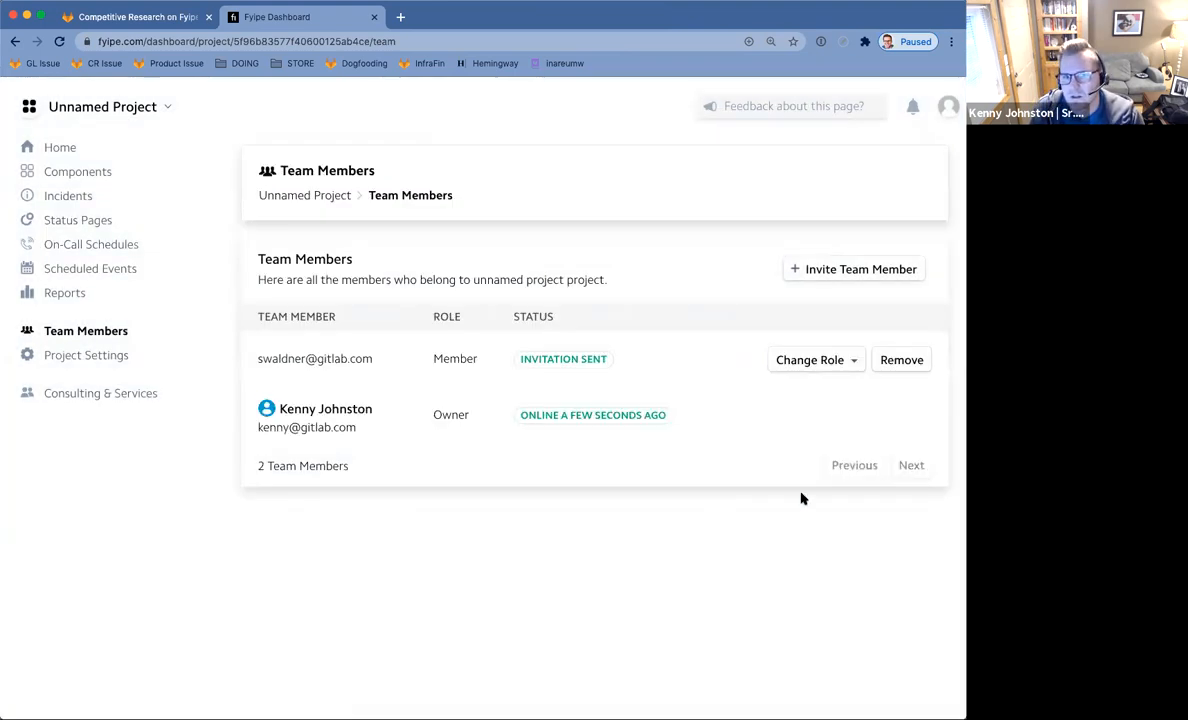
# Invite the second colleague as a Member, then review the first invitee's role without changing it.
pyautogui.click(843, 268)
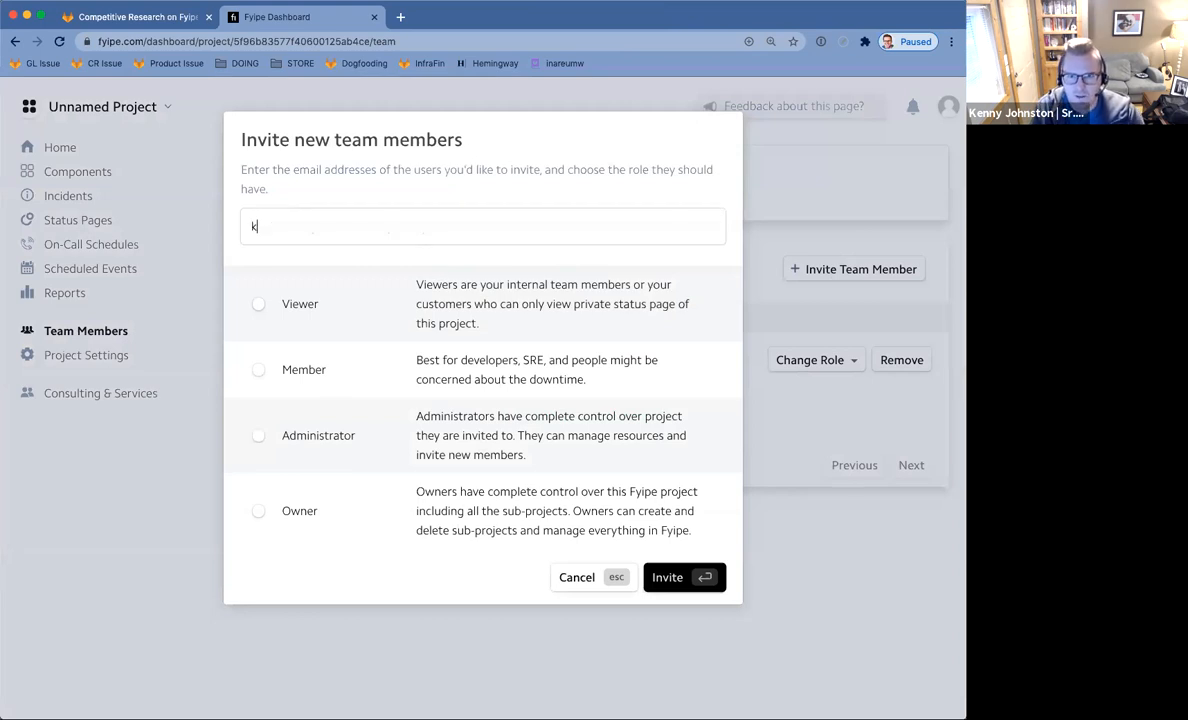
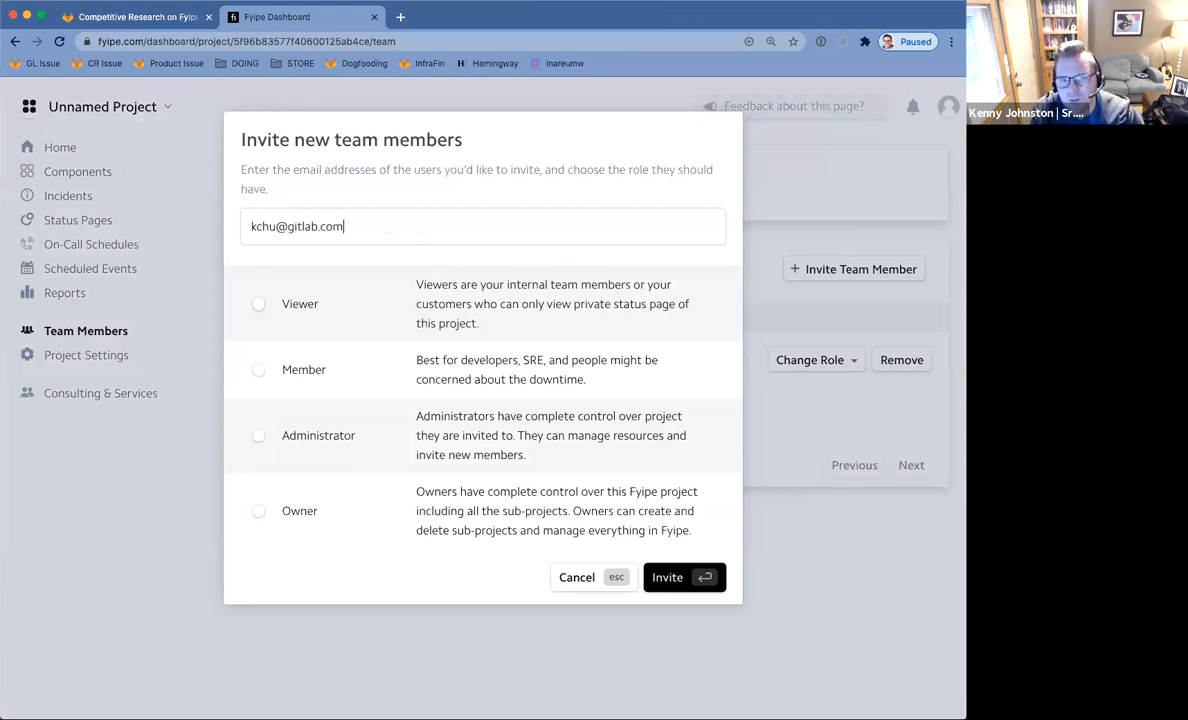
pyautogui.click(257, 371)
pyautogui.press('Return')
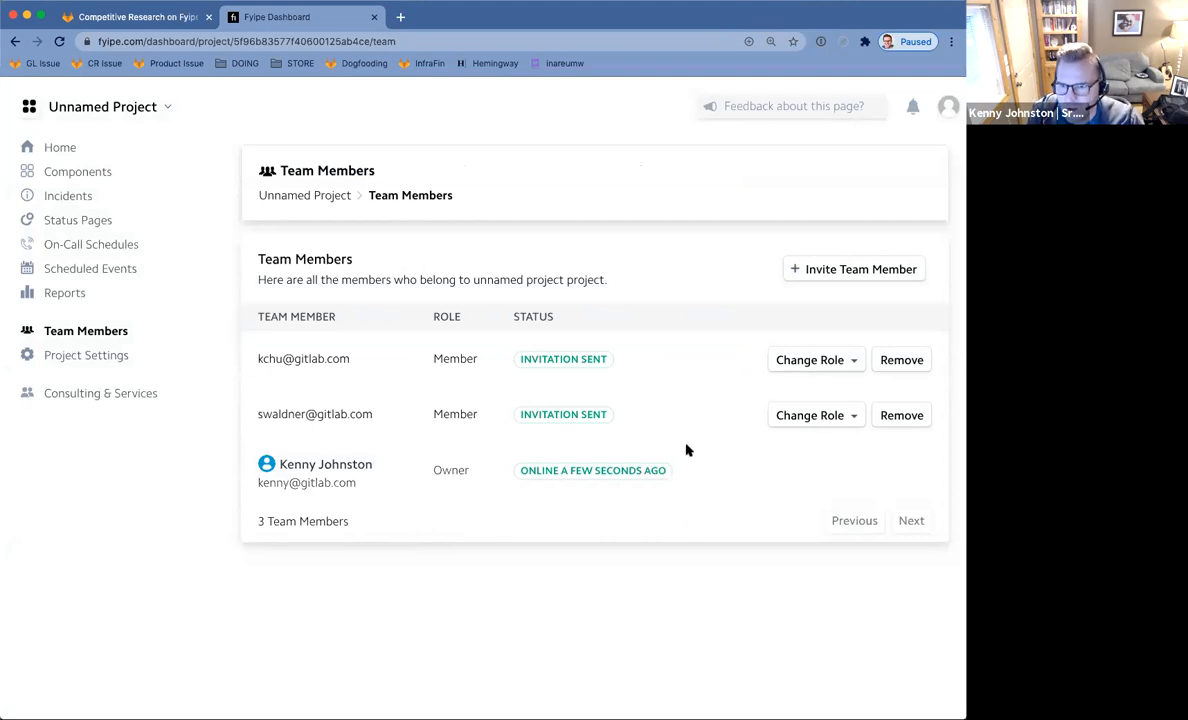
pyautogui.click(843, 415)
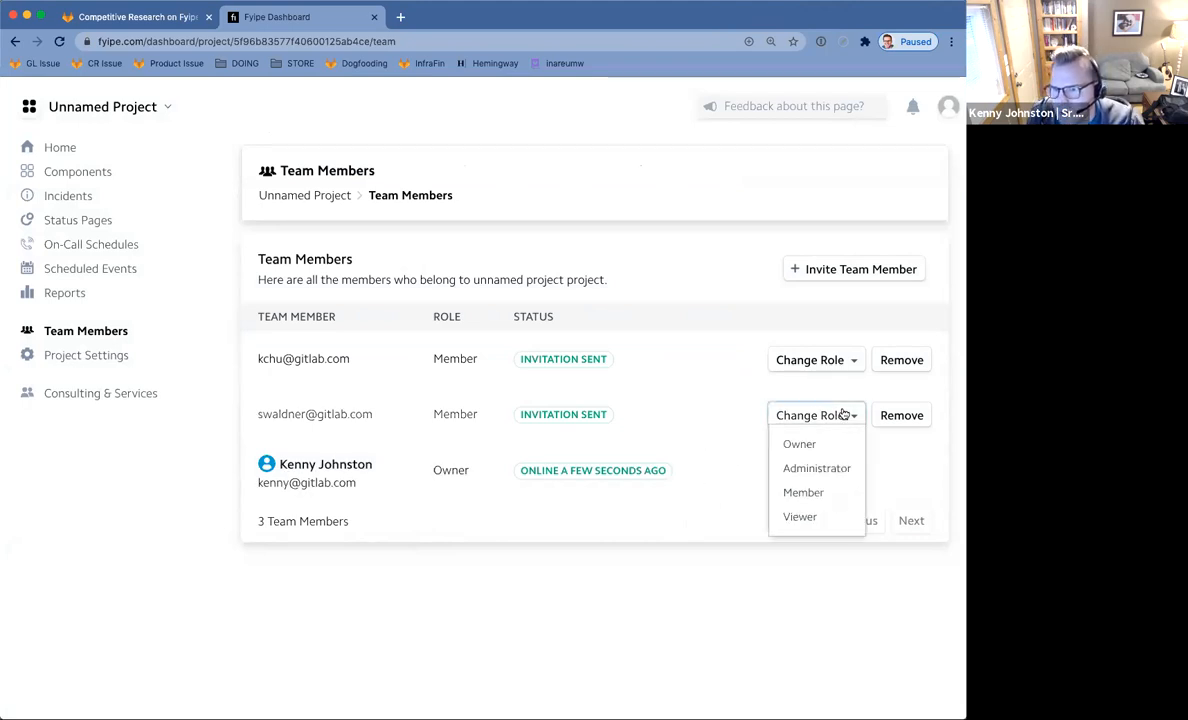
pyautogui.click(598, 589)
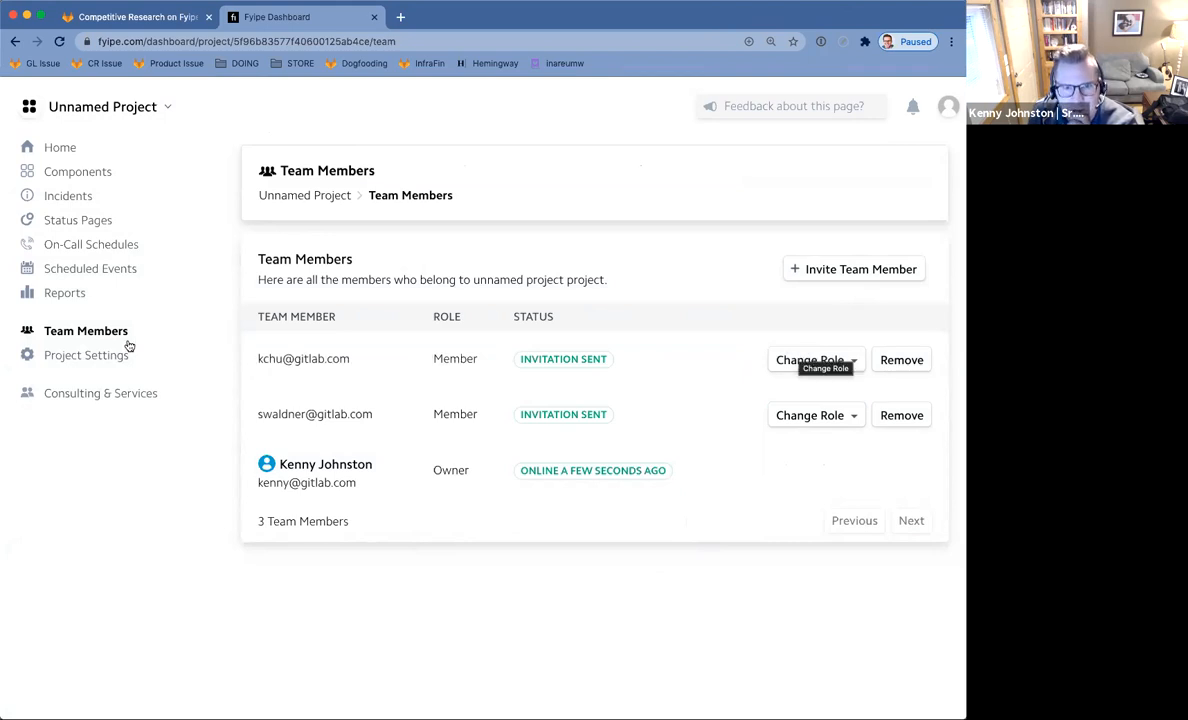
pyautogui.click(76, 179)
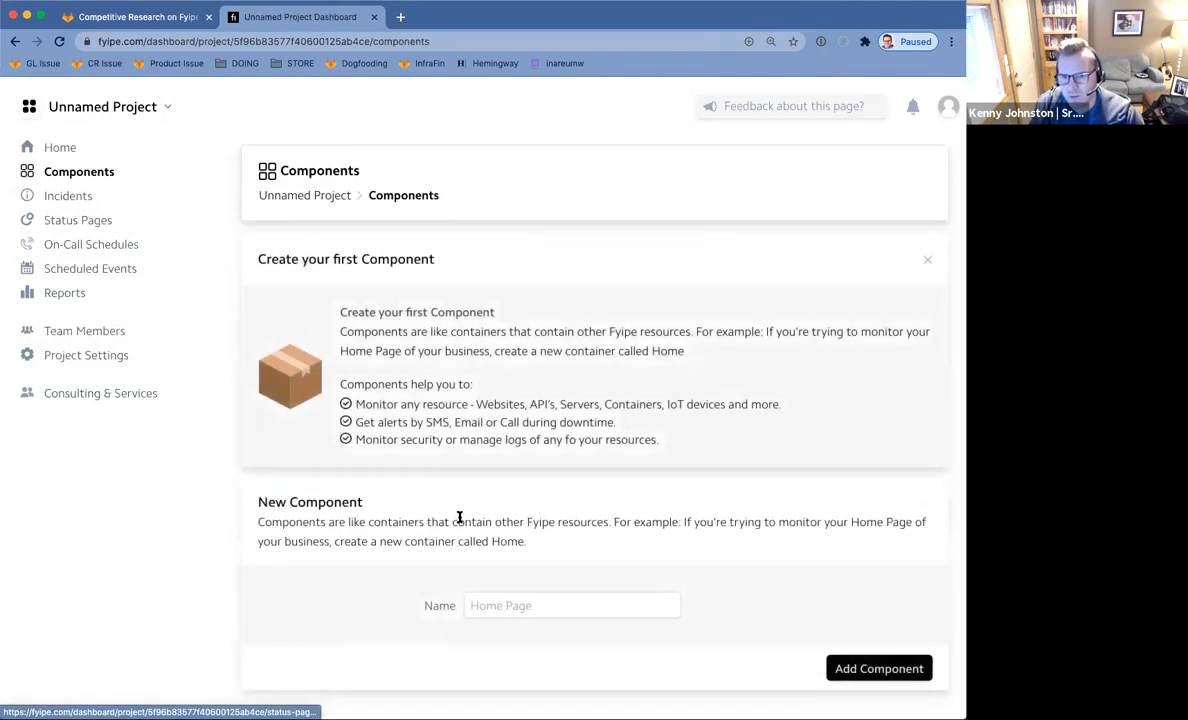
# Add a new component named 'Home Page'.
pyautogui.click(527, 604)
pyautogui.write('Home Page')
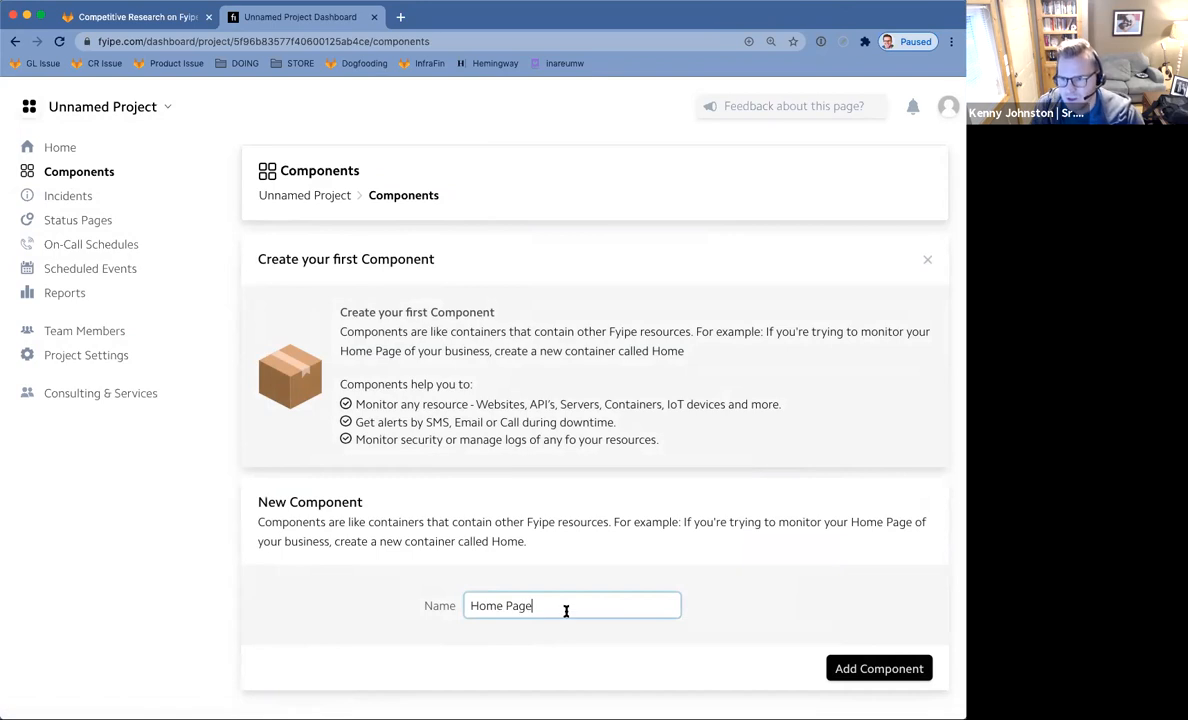
pyautogui.click(842, 662)
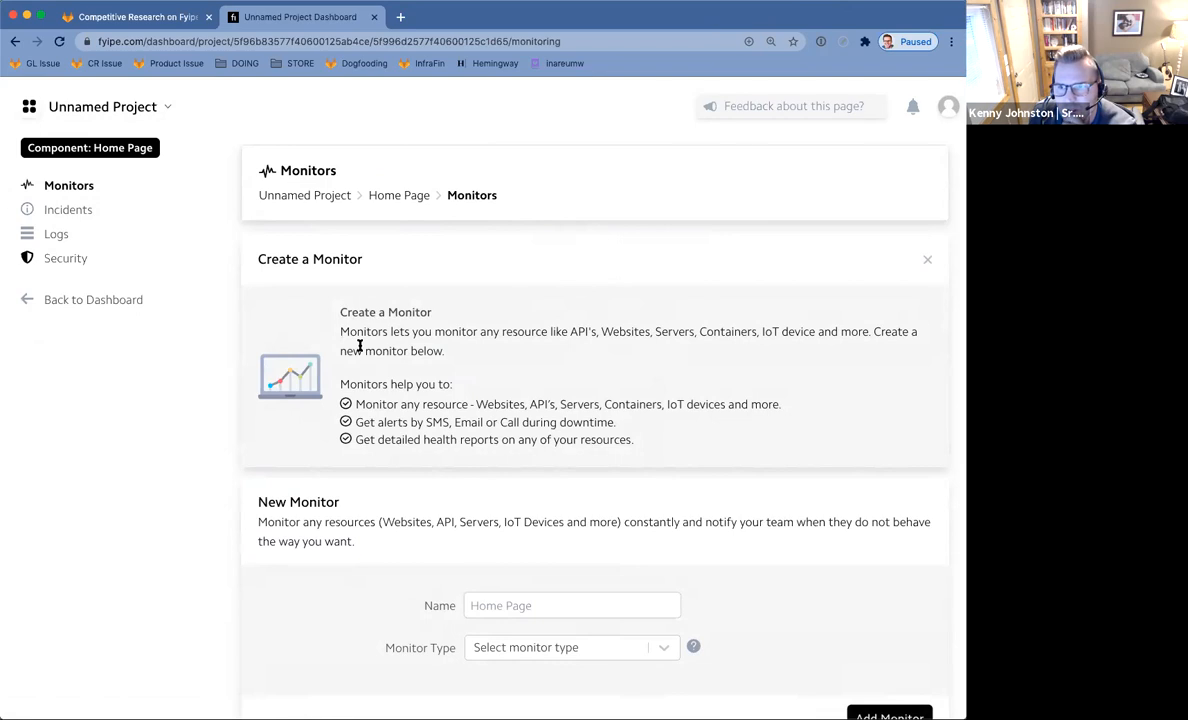
# Choose Website as the monitor type and name the monitor 'Home Page Hits'.
pyautogui.scroll(-2, 359, 345)
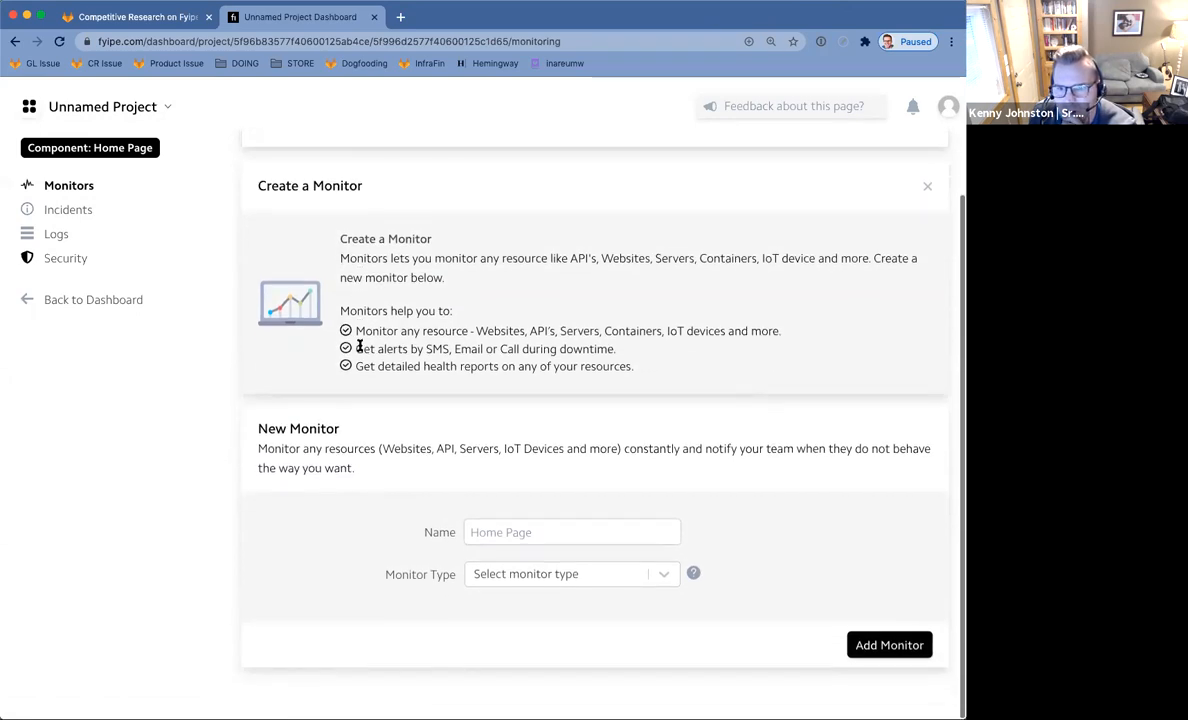
pyautogui.click(662, 583)
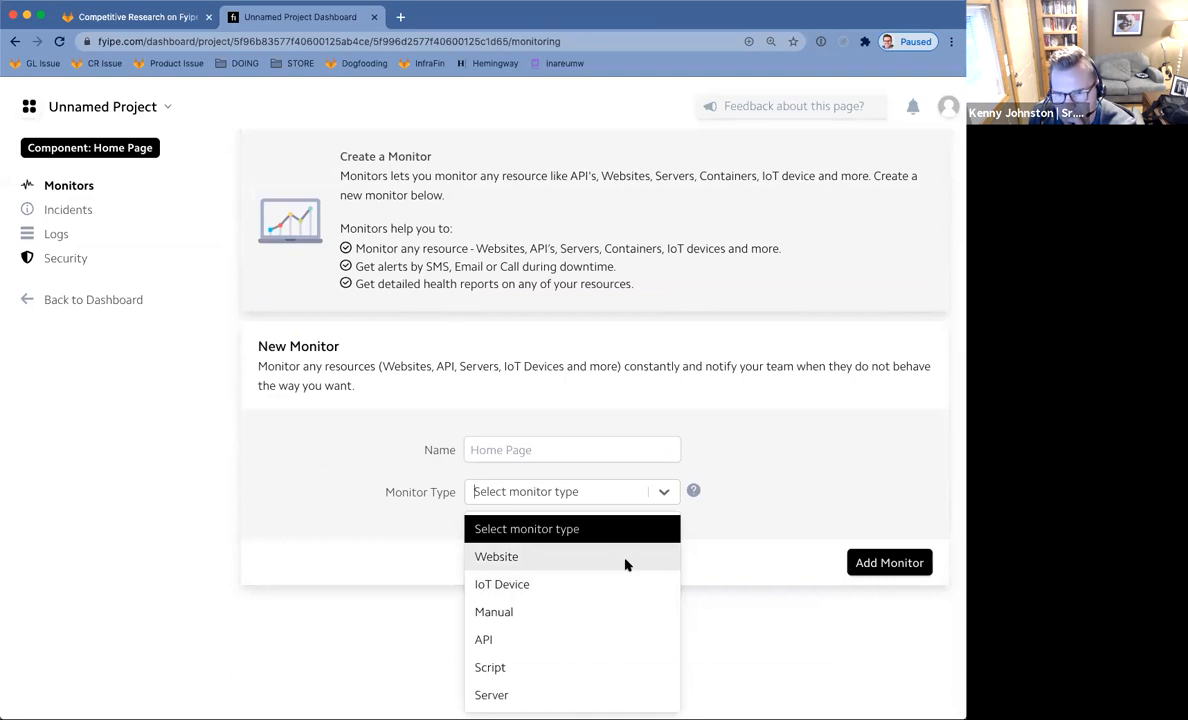
pyautogui.click(510, 556)
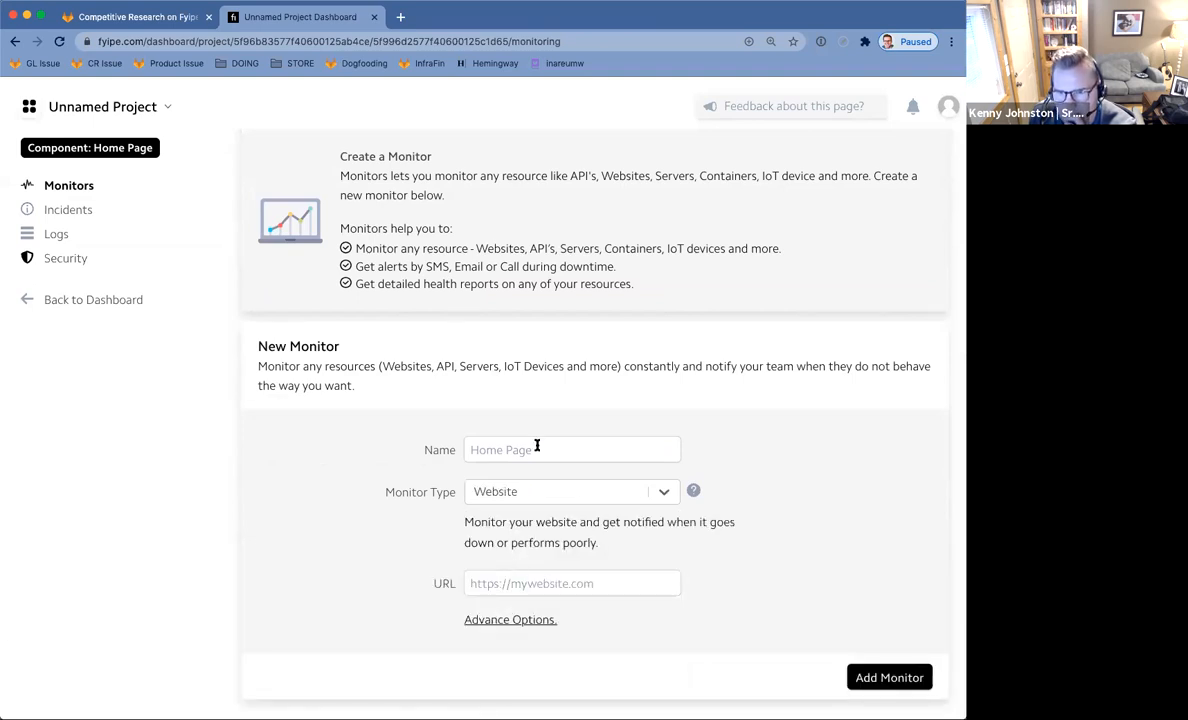
pyautogui.scroll(-1, 567, 591)
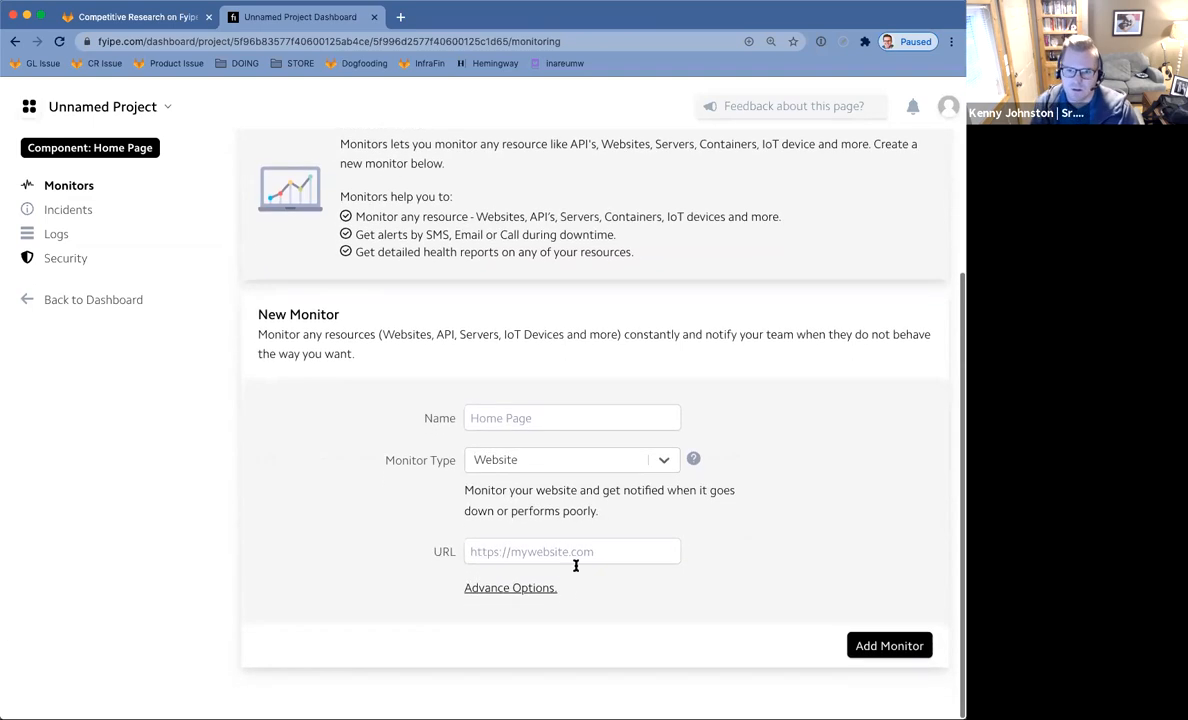
pyautogui.click(491, 418)
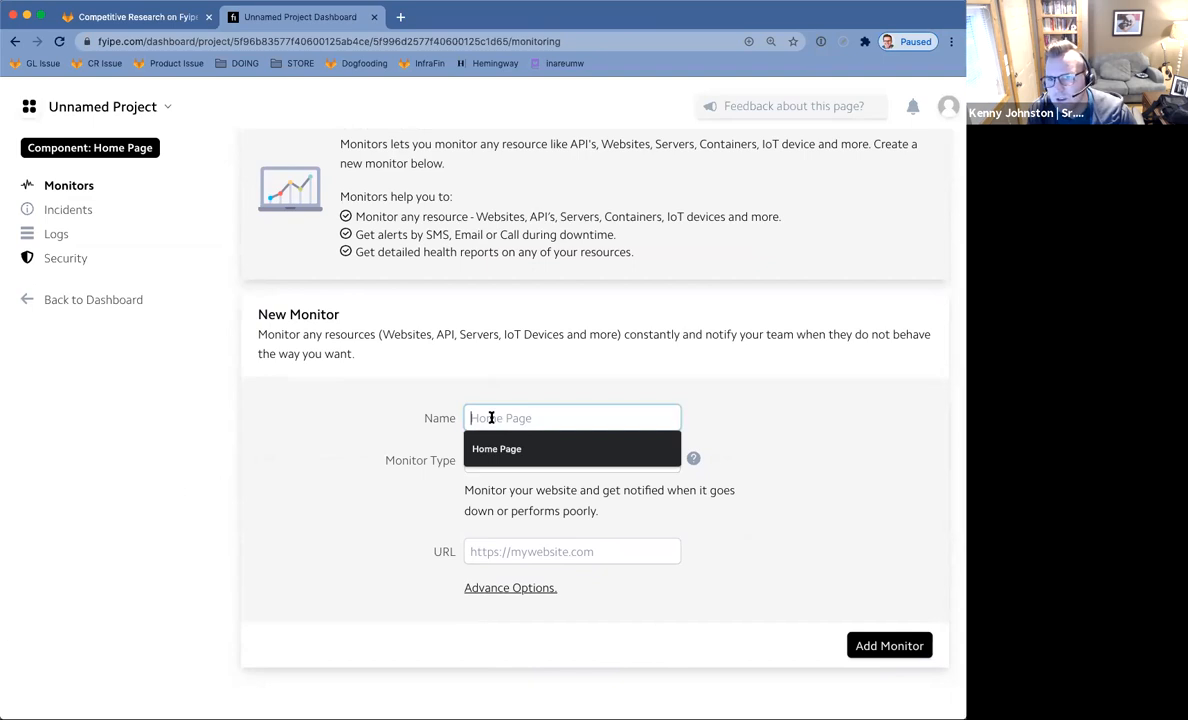
pyautogui.write('Home Page Hits')
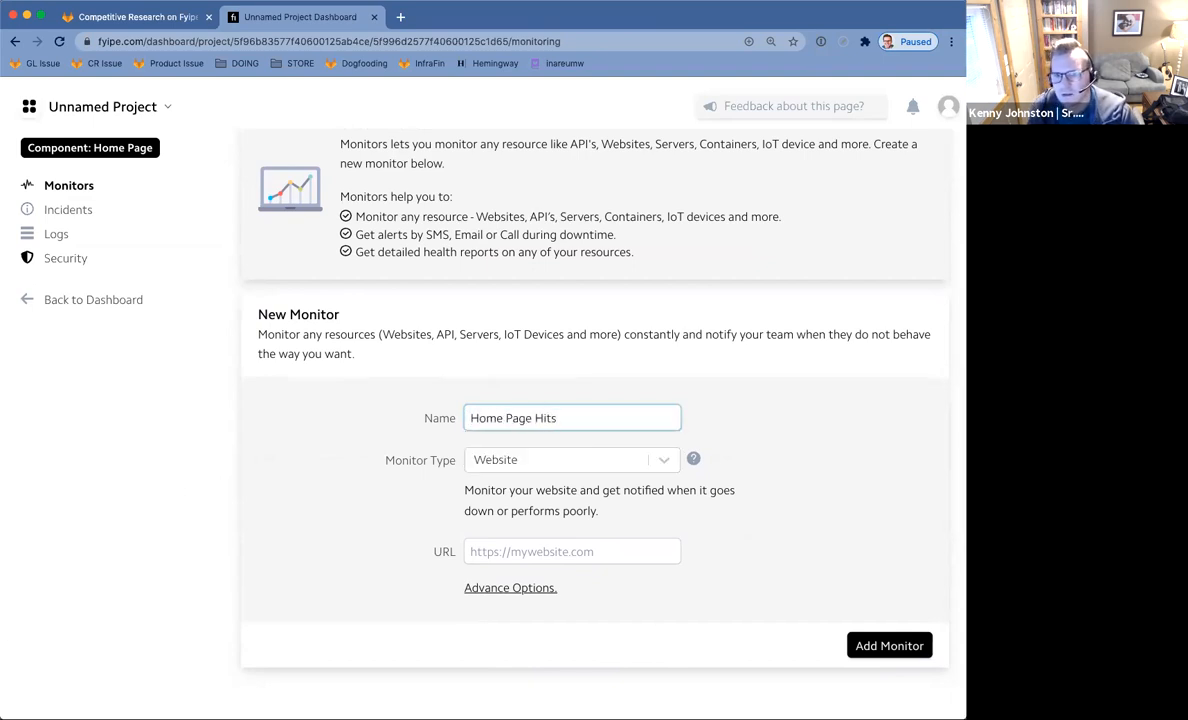
pyautogui.click(536, 551)
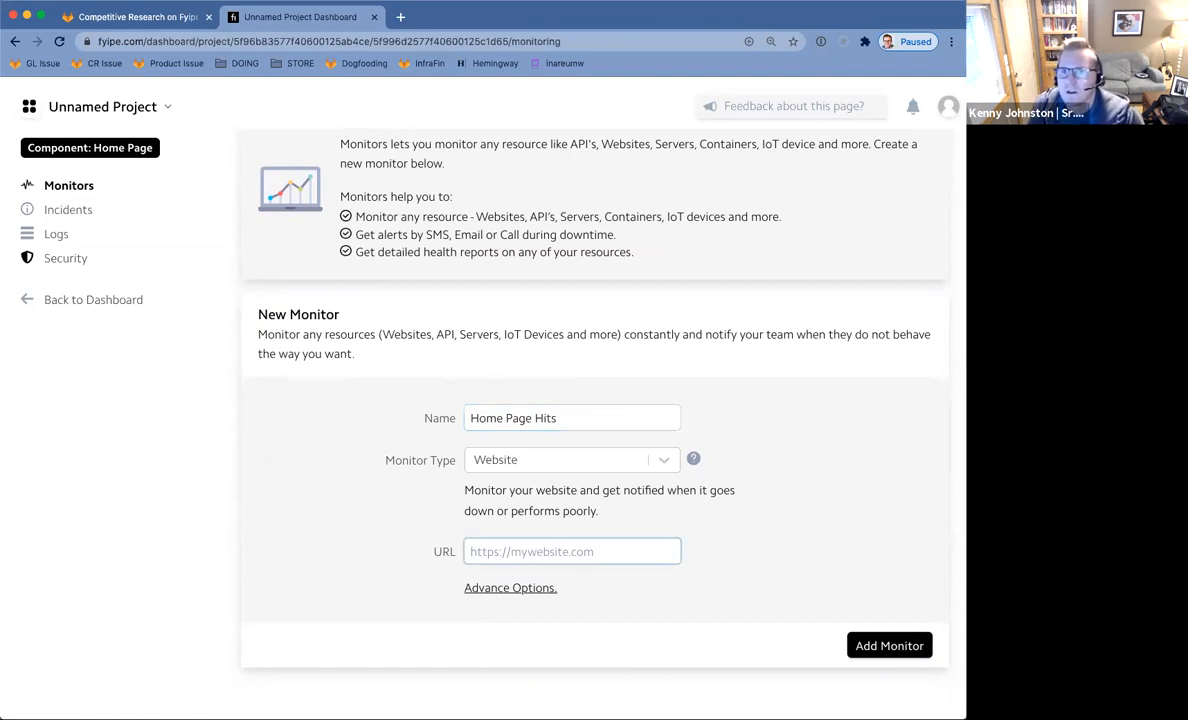
# In a new tab, go to the Groups · GitLab-examples page via the address-bar suggestion.
pyautogui.click(400, 18)
pyautogui.write('g')
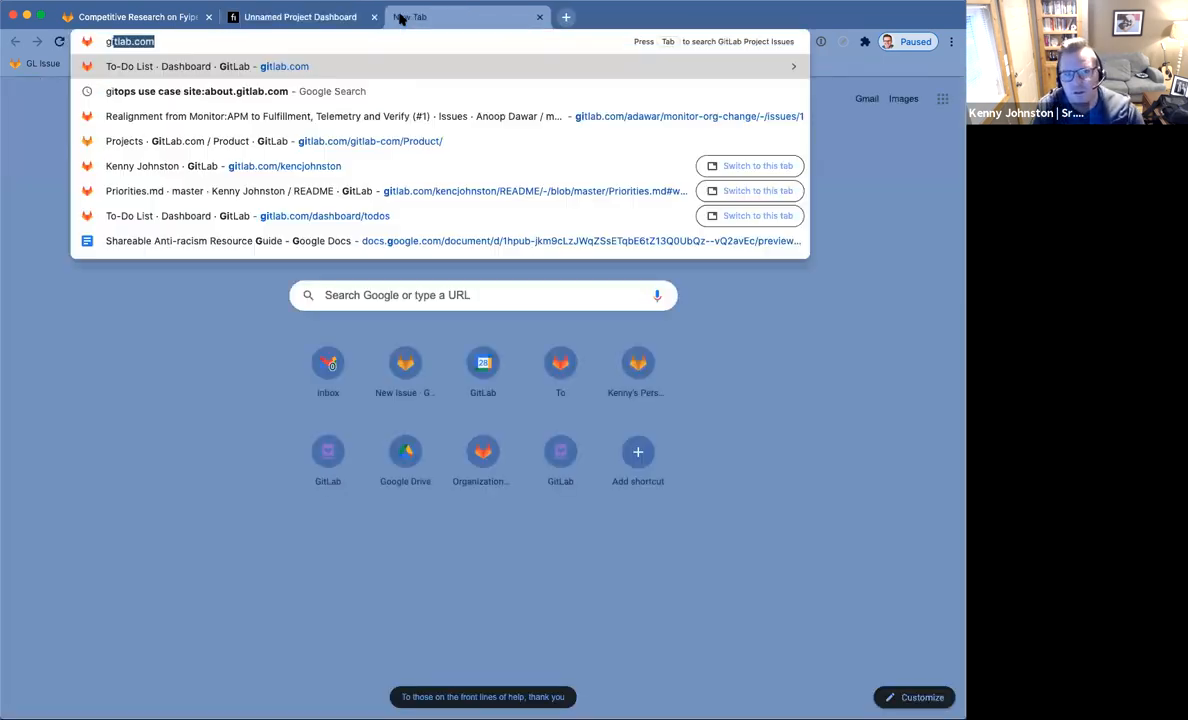
pyautogui.write('itlab-examp')
pyautogui.press('BackSpace')
pyautogui.press('BackSpace')
pyautogui.press('BackSpace')
pyautogui.press('BackSpace')
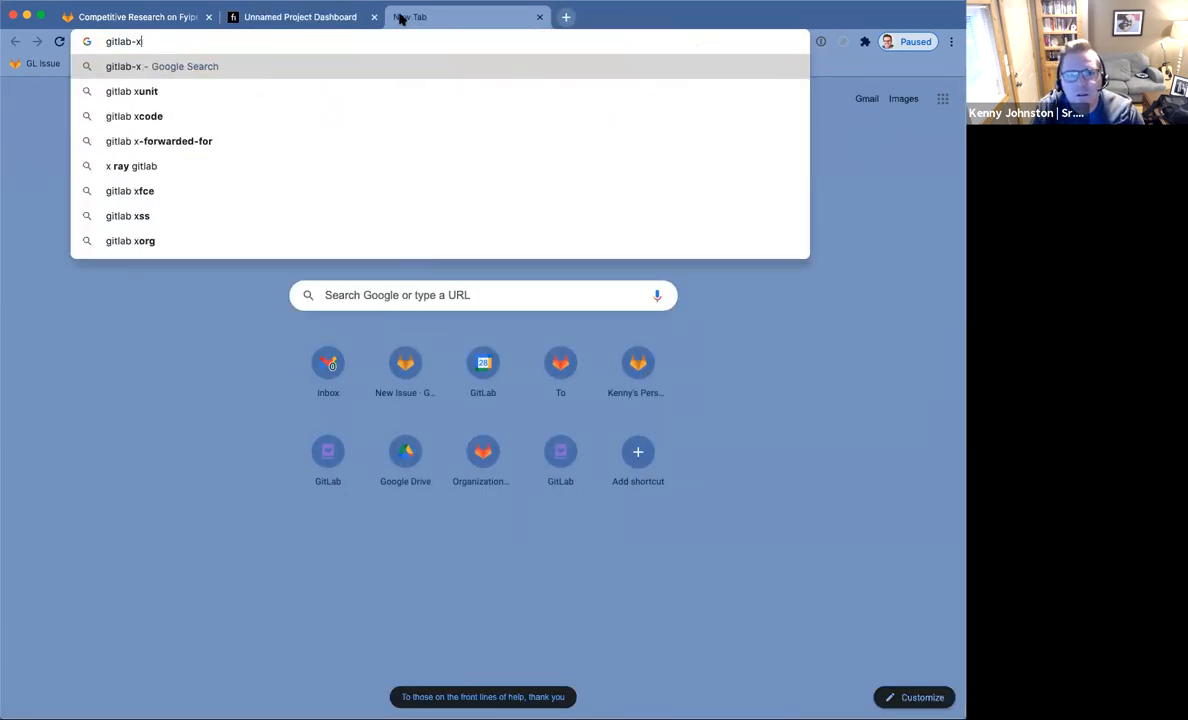
pyautogui.write('examples')
pyautogui.press('Down')
pyautogui.press('Down')
pyautogui.press('Down')
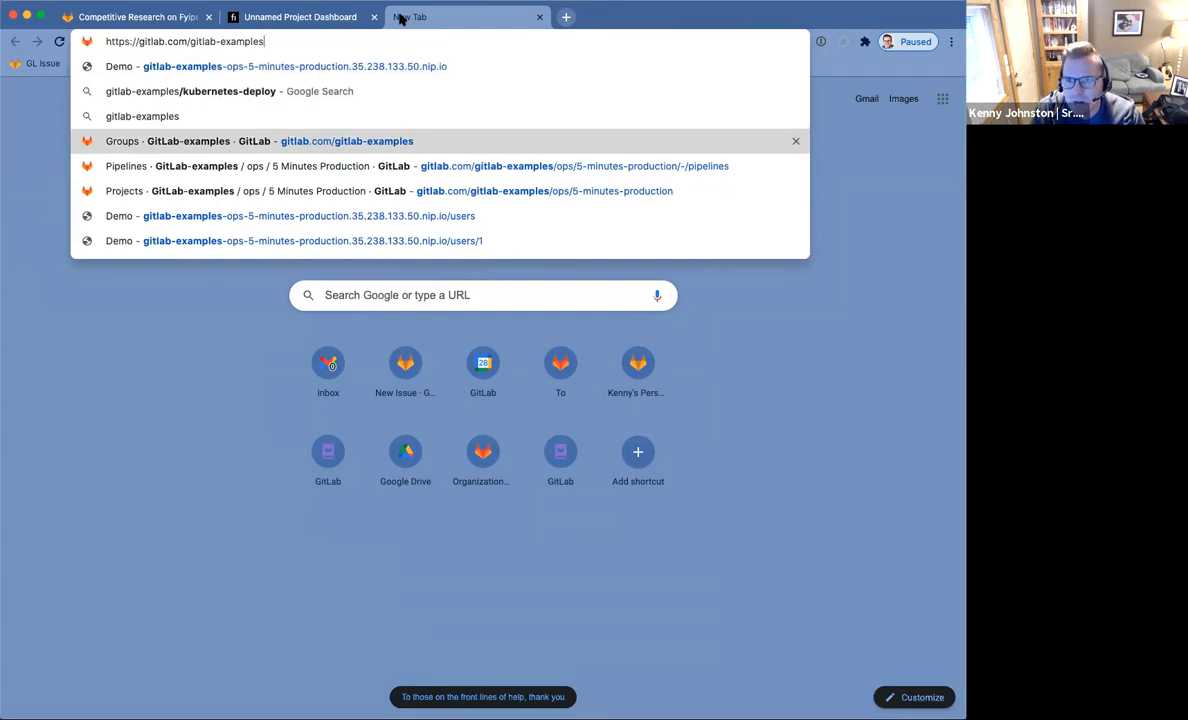
pyautogui.press('Return')
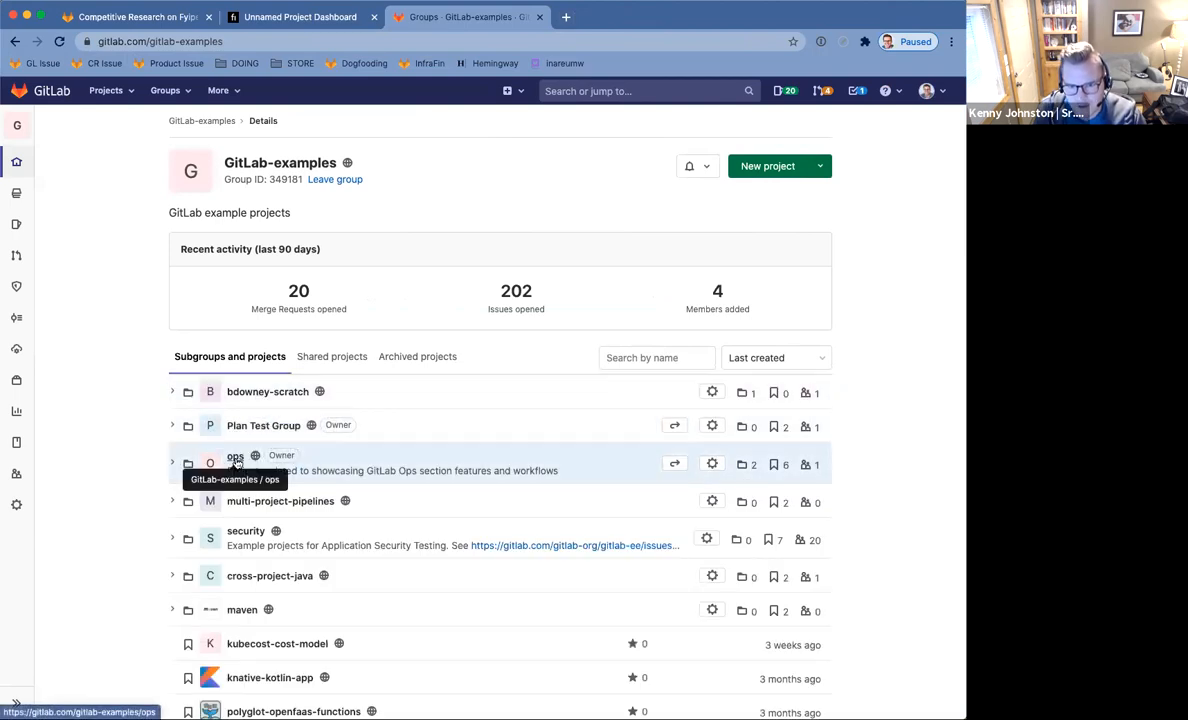
# Open ops › Haikus R Us and check its website link, closing the resulting 404 tab.
pyautogui.click(246, 459)
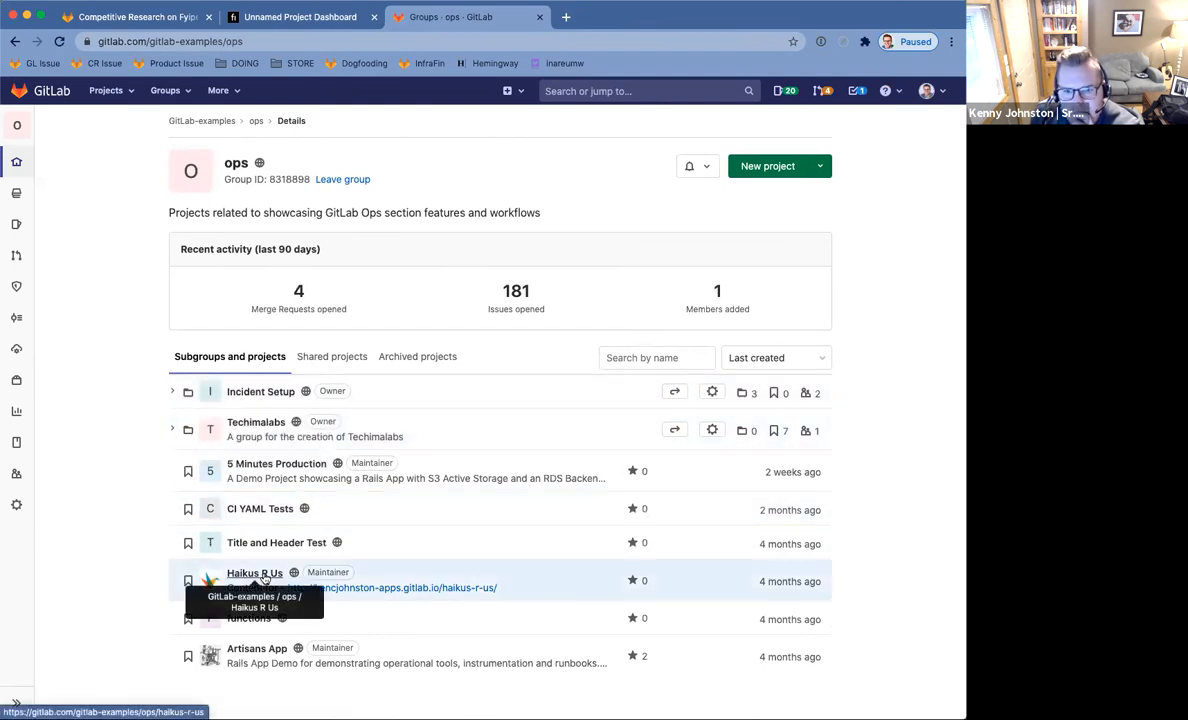
pyautogui.click(258, 575)
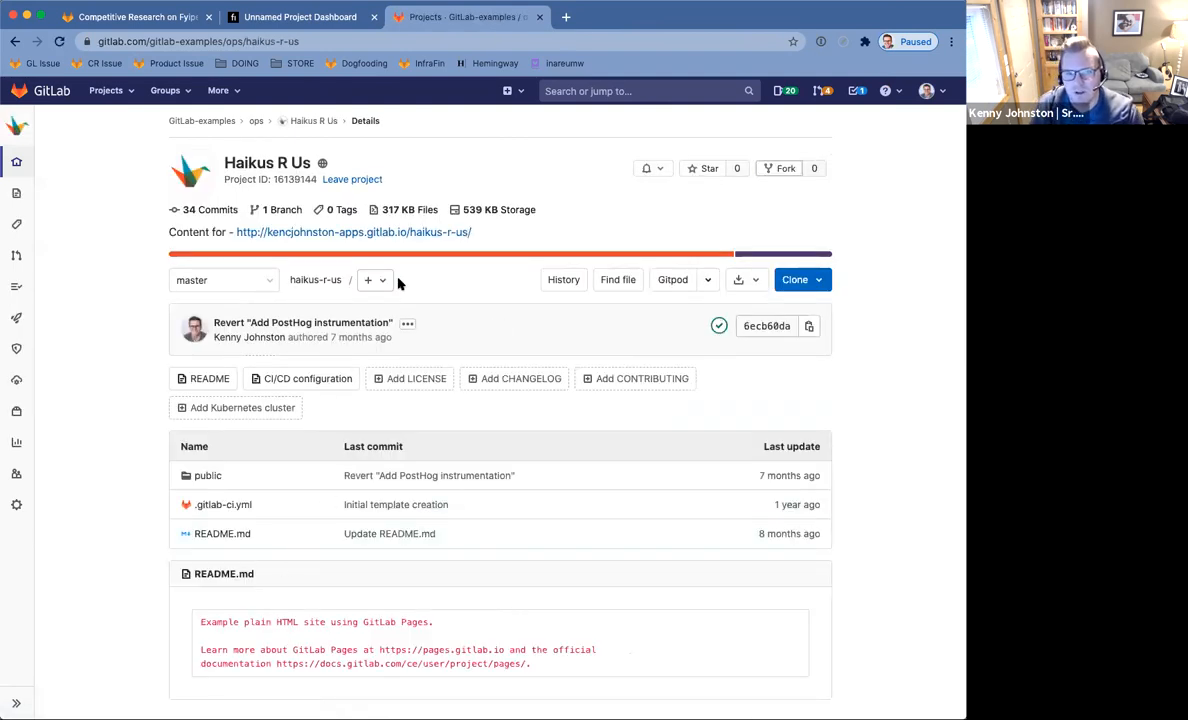
pyautogui.click(379, 232)
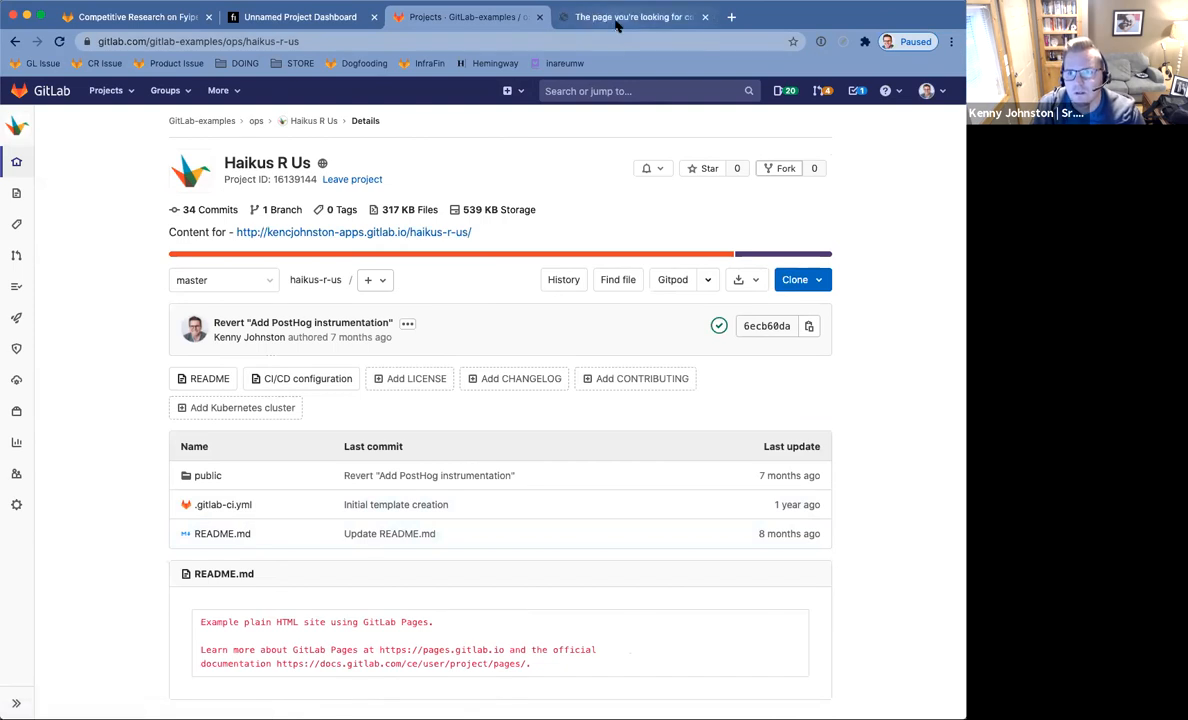
pyautogui.click(690, 18)
pyautogui.click(705, 18)
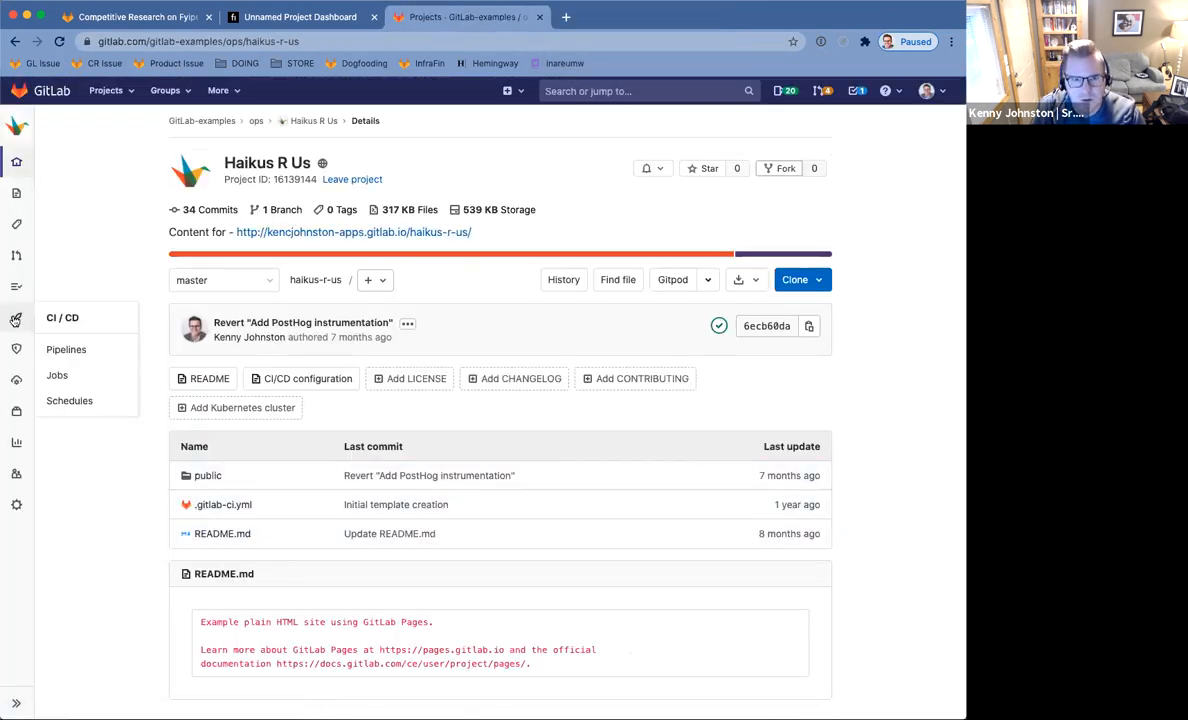
# View the project's Operations › Environments, go back to the ops group, and return to the Fyipe dashboard.
pyautogui.moveTo(16, 356)
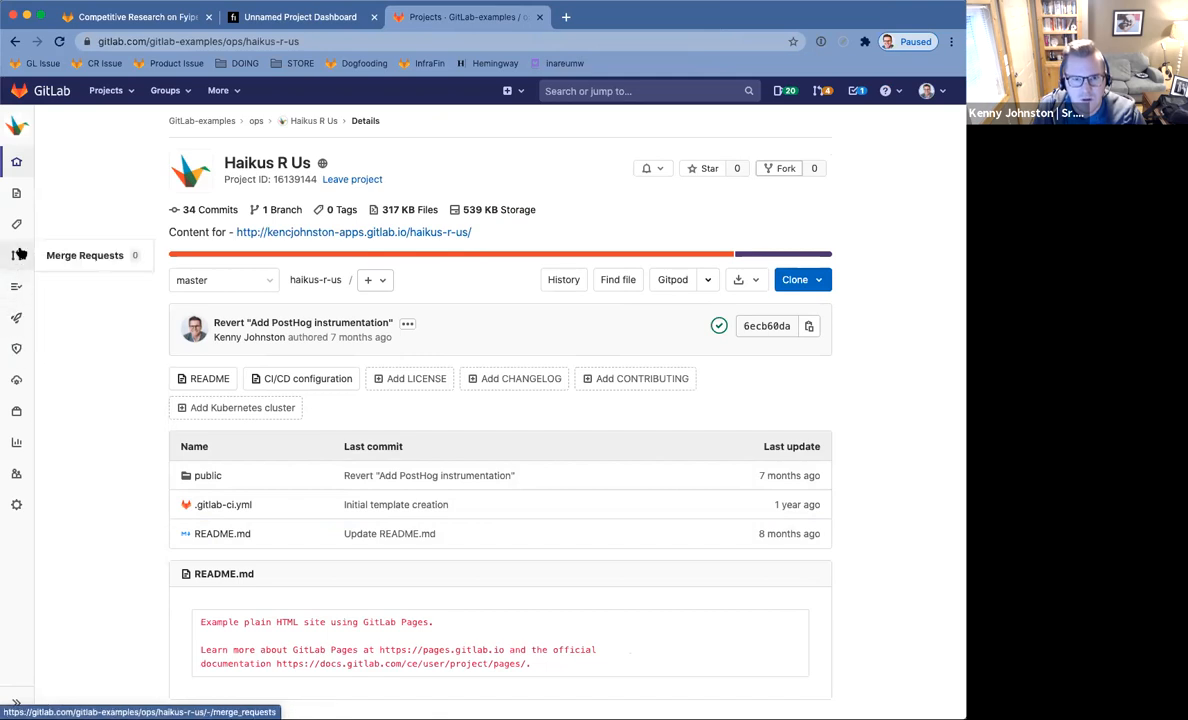
pyautogui.moveTo(20, 382)
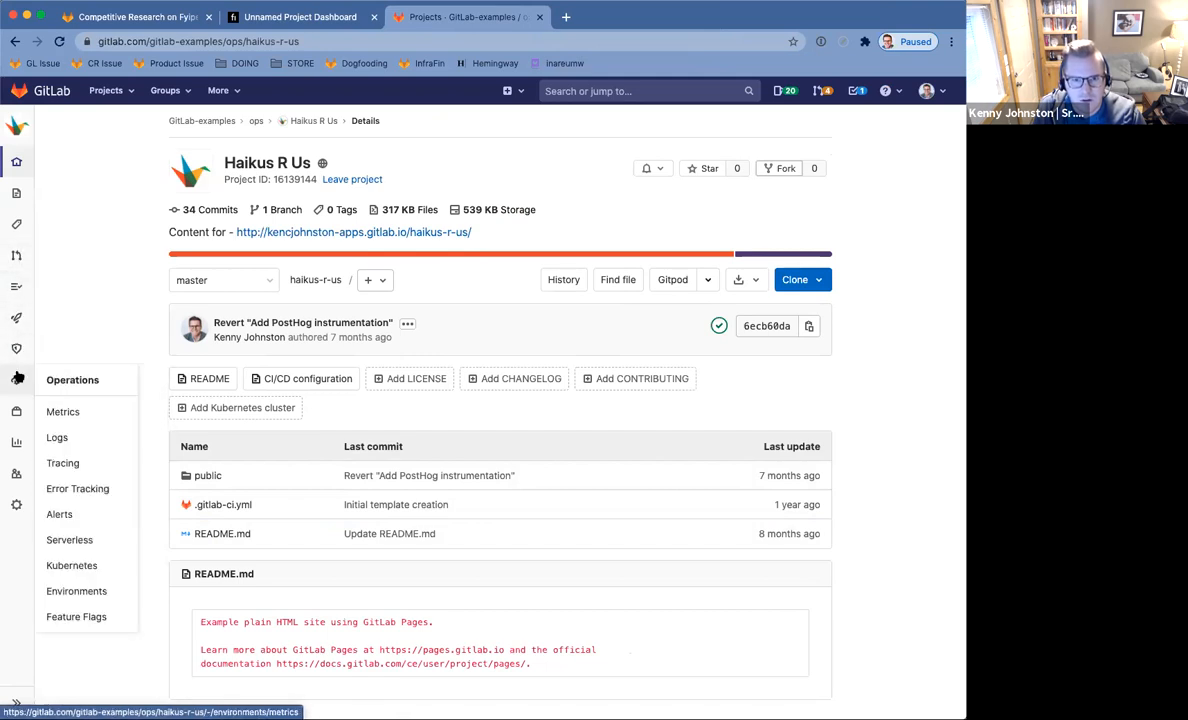
pyautogui.click(76, 591)
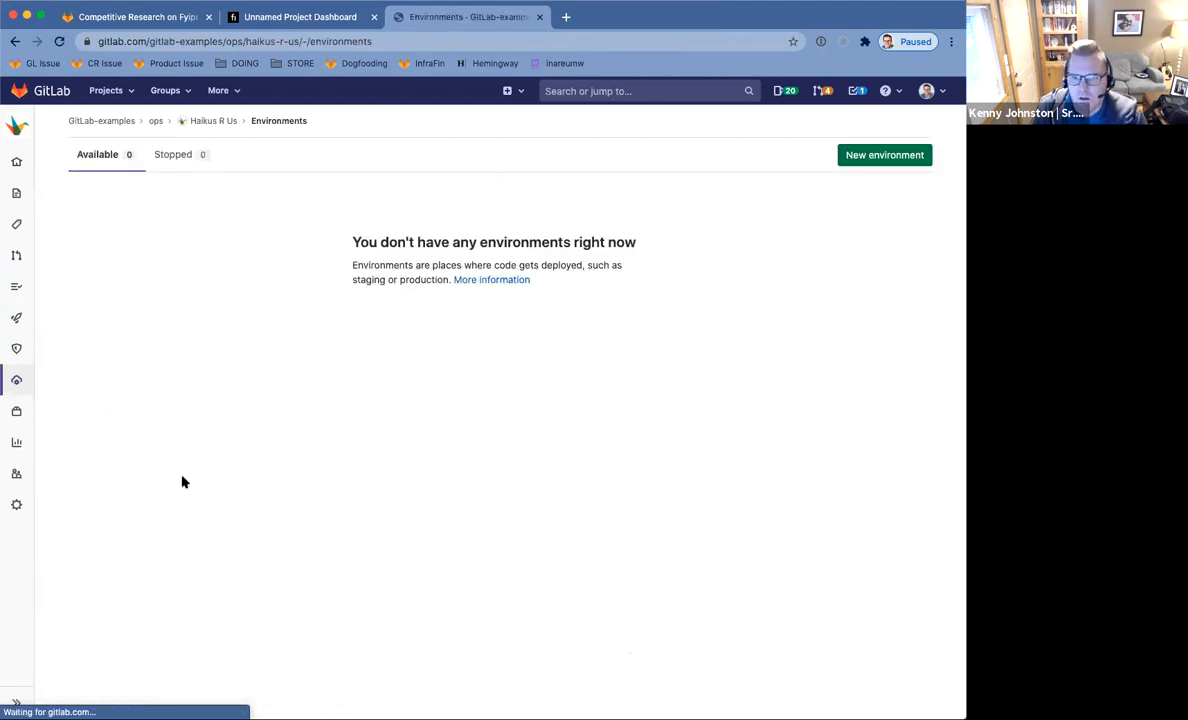
pyautogui.click(14, 42)
pyautogui.click(14, 42)
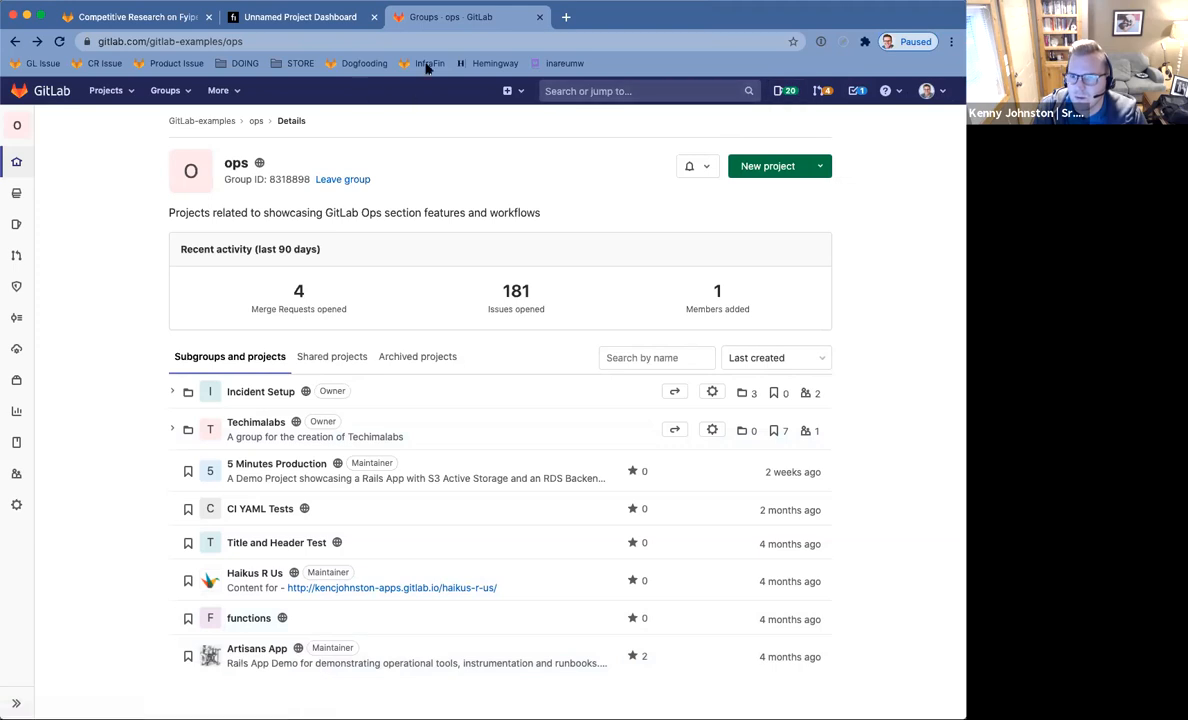
pyautogui.click(300, 20)
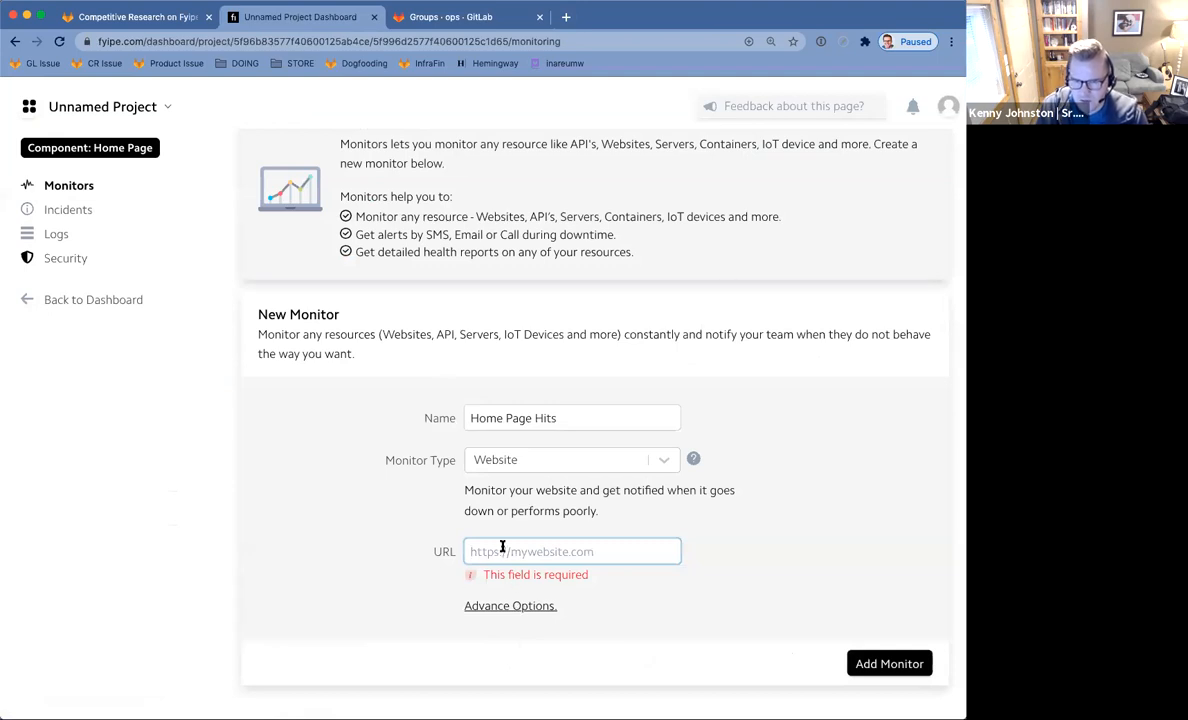
# Start the monitor URL with 'https:' and open a blank new browser tab.
pyautogui.write('http')
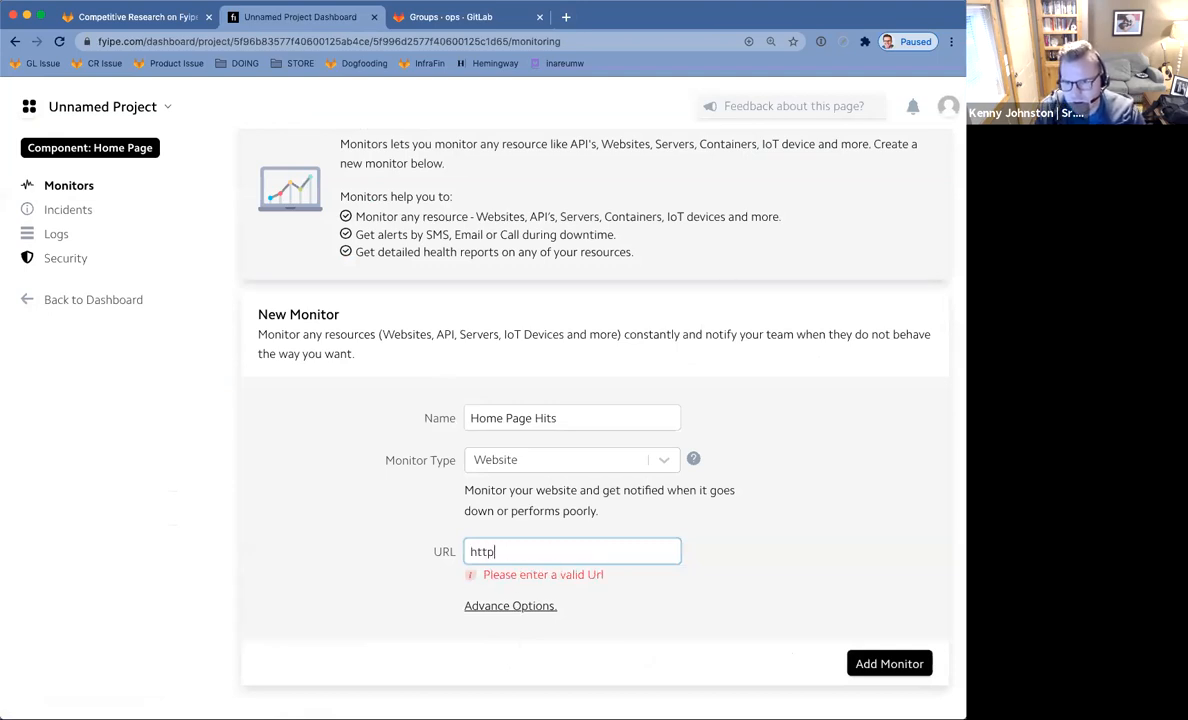
pyautogui.write('s://')
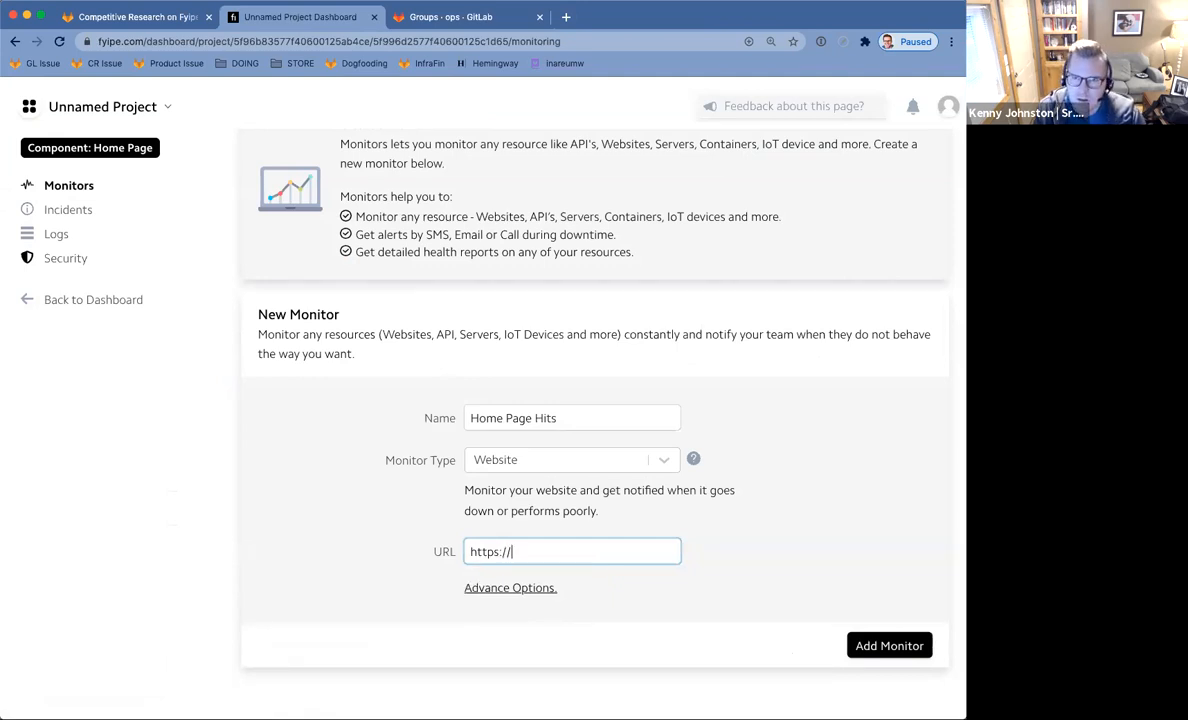
pyautogui.hotkey('ctrl', 't')
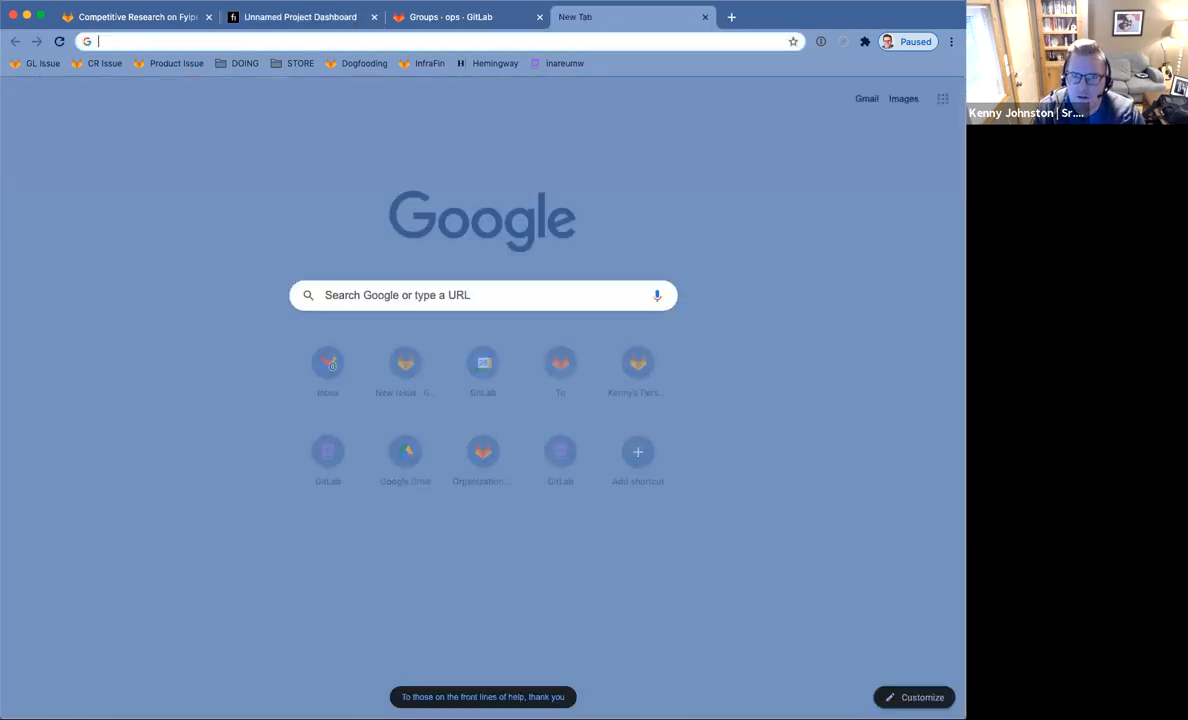
# Try gitlab.com and presentations.gitlab.com in the new tab to find the Presentations site.
pyautogui.write('personal')
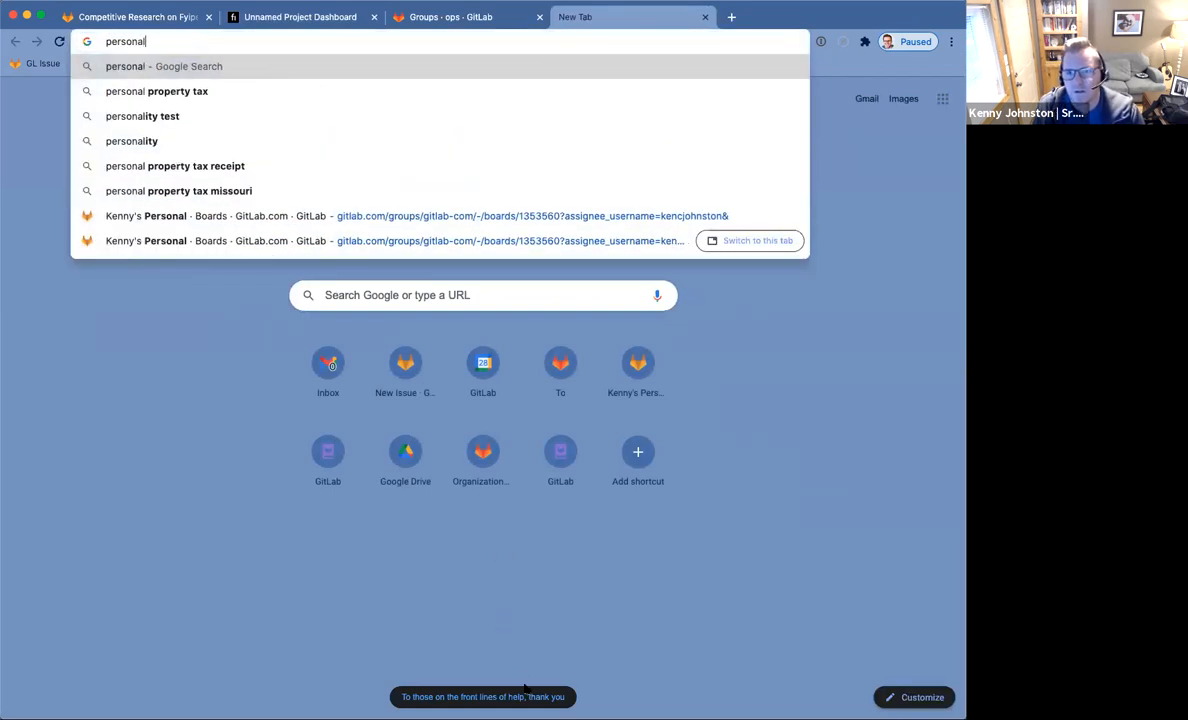
pyautogui.press('BackSpace')
pyautogui.press('BackSpace')
pyautogui.press('BackSpace')
pyautogui.press('BackSpace')
pyautogui.press('BackSpace')
pyautogui.press('BackSpace')
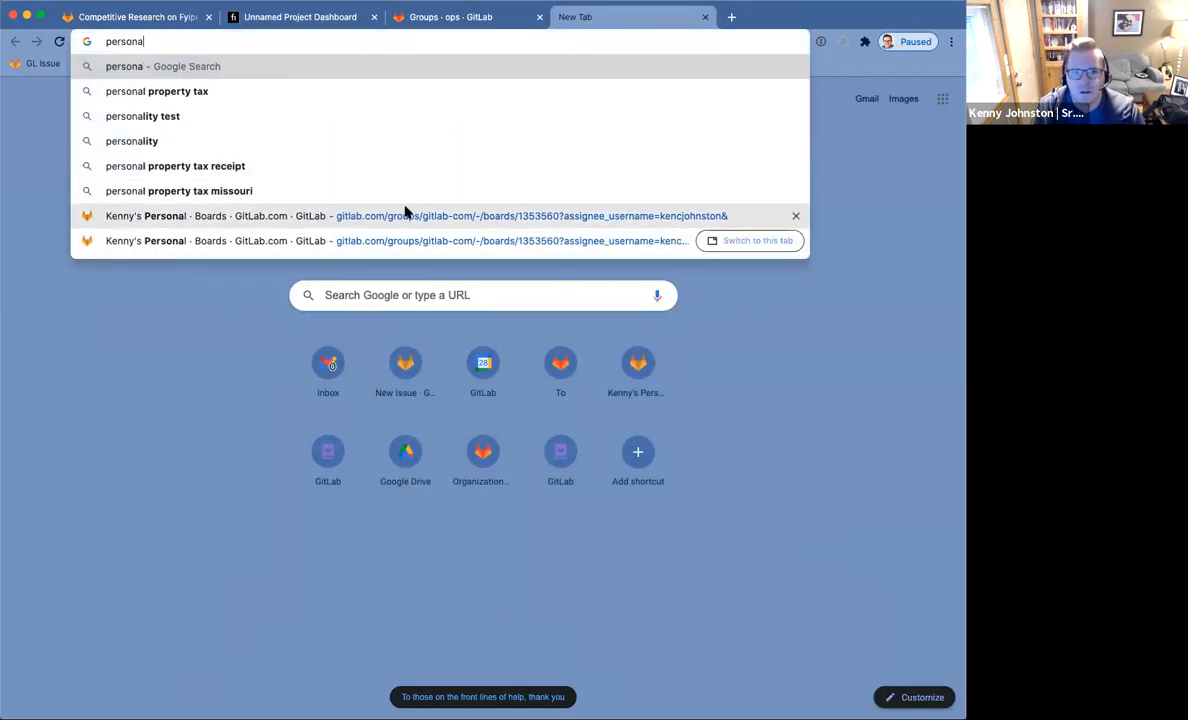
pyautogui.press('BackSpace')
pyautogui.write('gitlab')
pyautogui.press('Return')
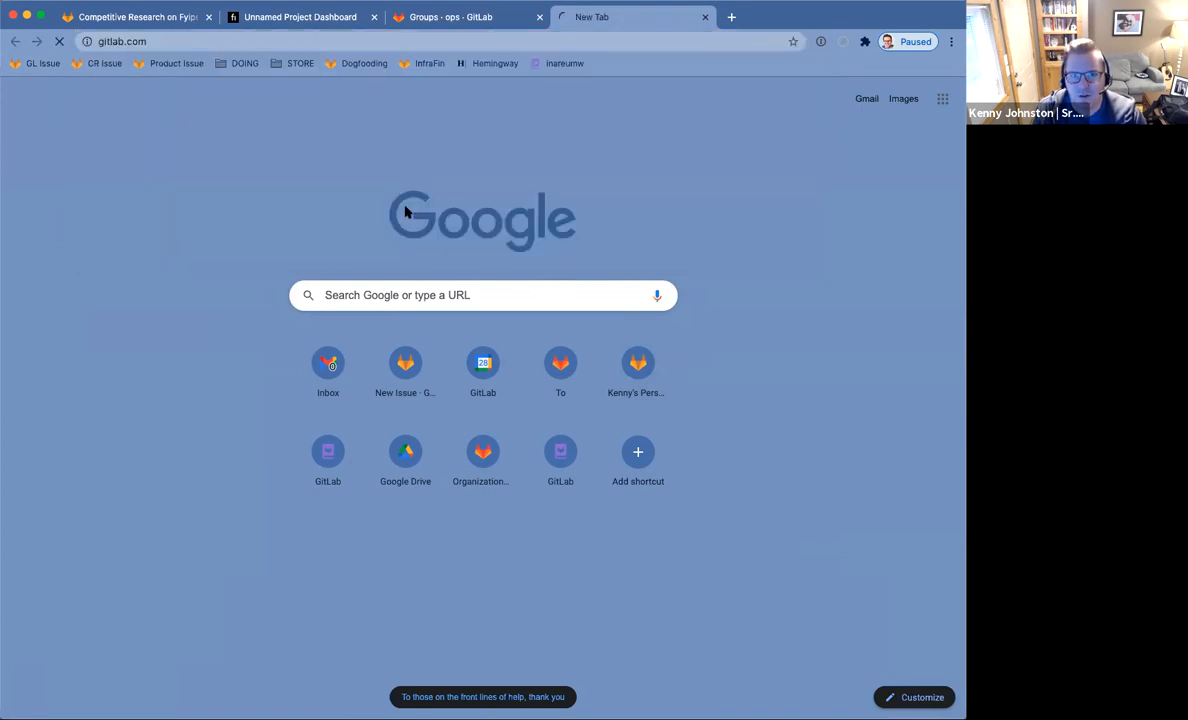
pyautogui.click(469, 41)
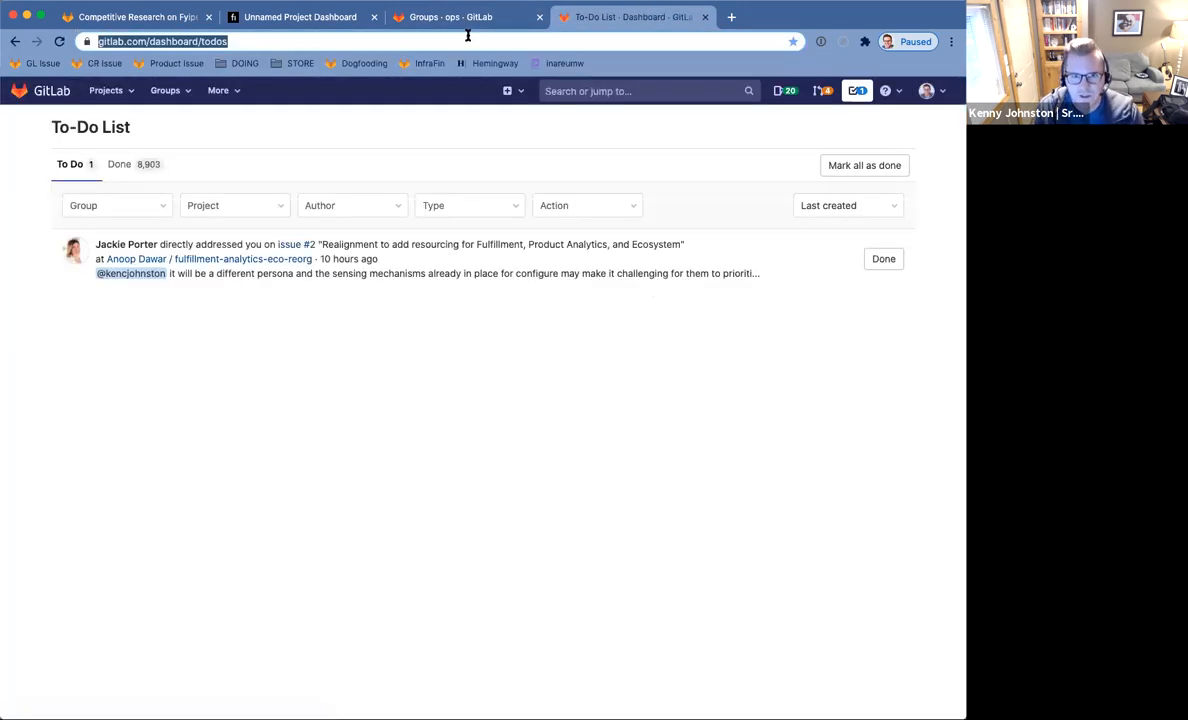
pyautogui.write('presentations.g')
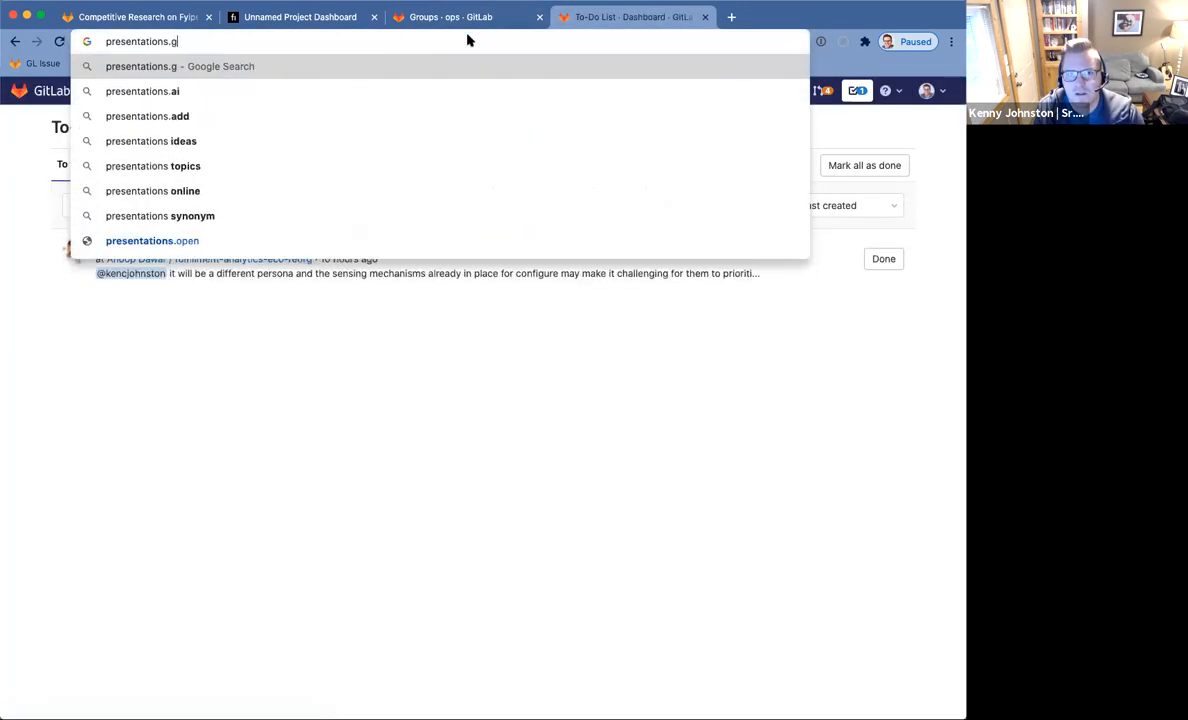
pyautogui.write('itlab.com')
pyautogui.press('Return')
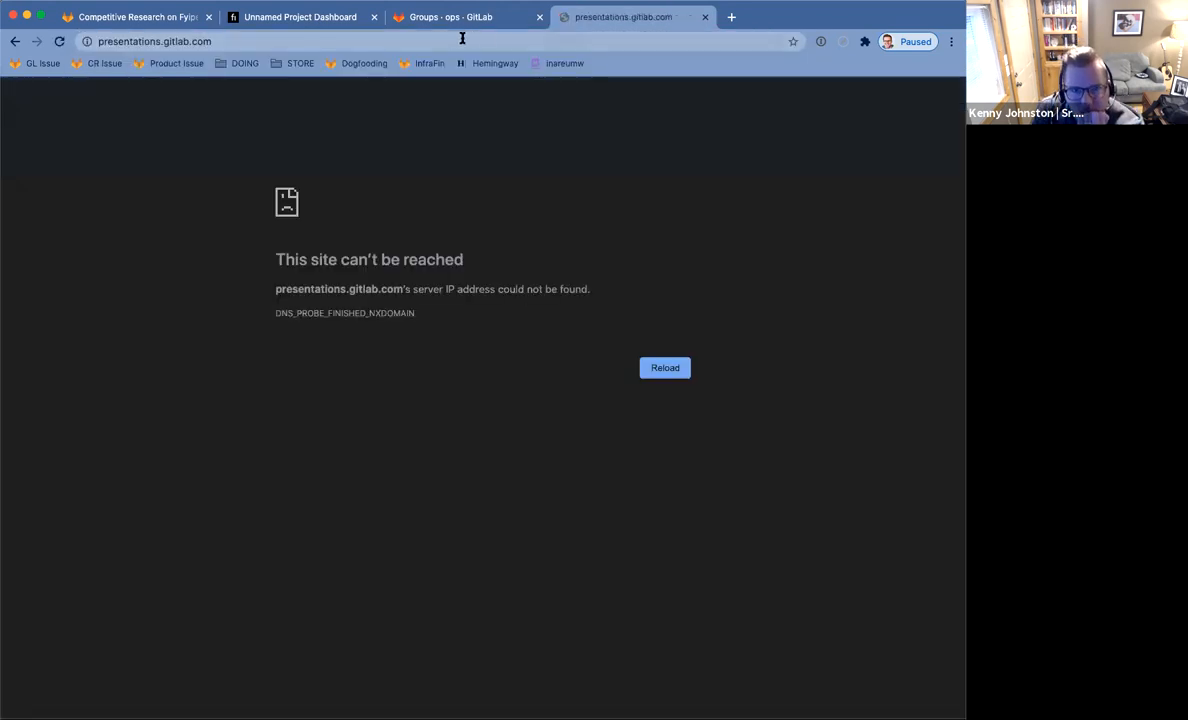
# Load the working Presentations site address, copy it, and select the existing text in Fyipe's URL field.
pyautogui.click(490, 39)
pyautogui.write('presen')
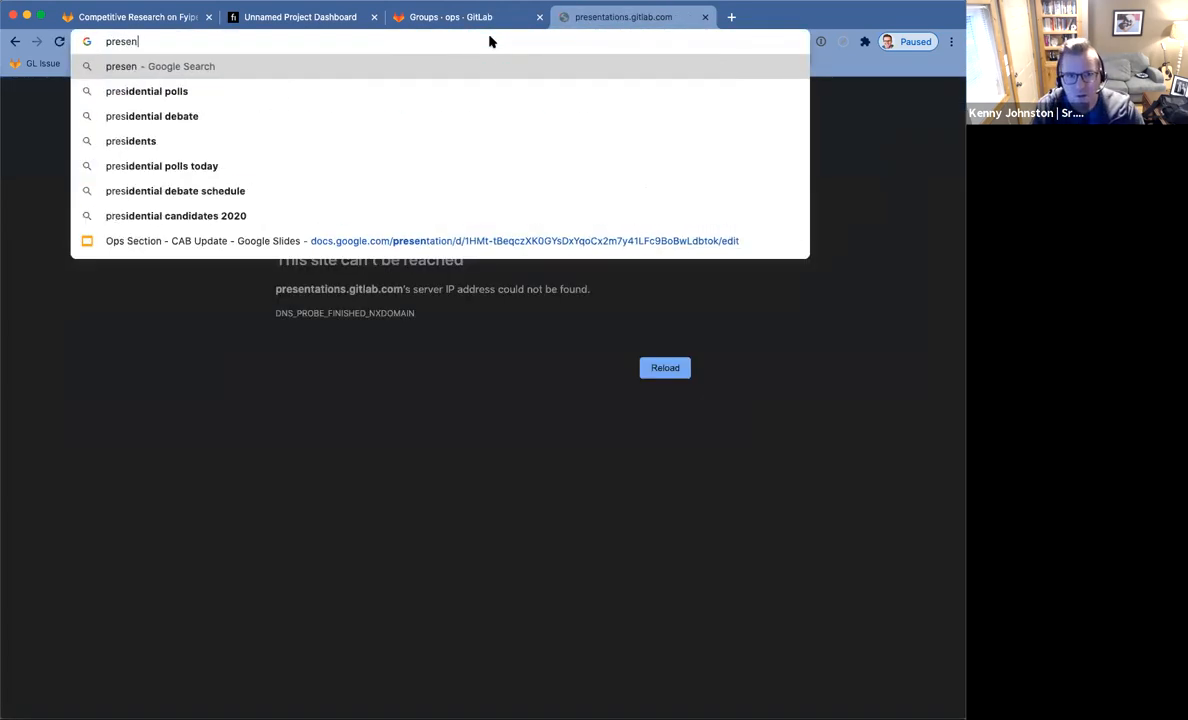
pyautogui.write('tations.kencjohnston.com')
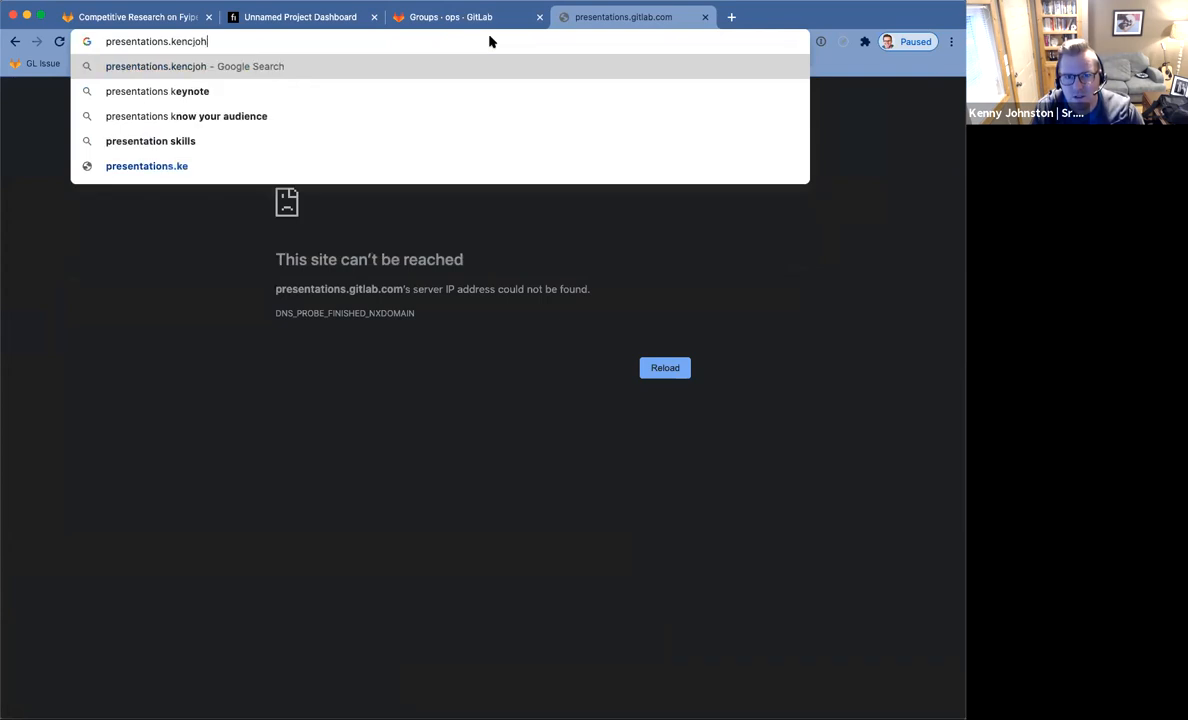
pyautogui.press('Return')
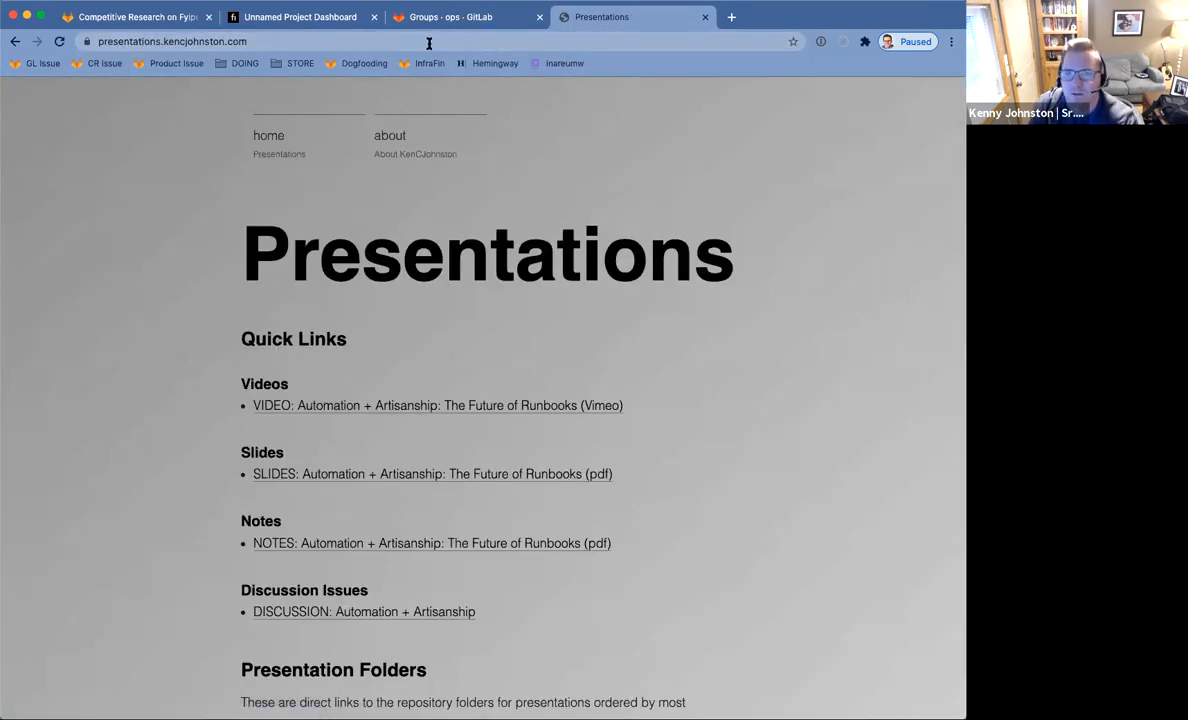
pyautogui.click(422, 42)
pyautogui.press('super+c')
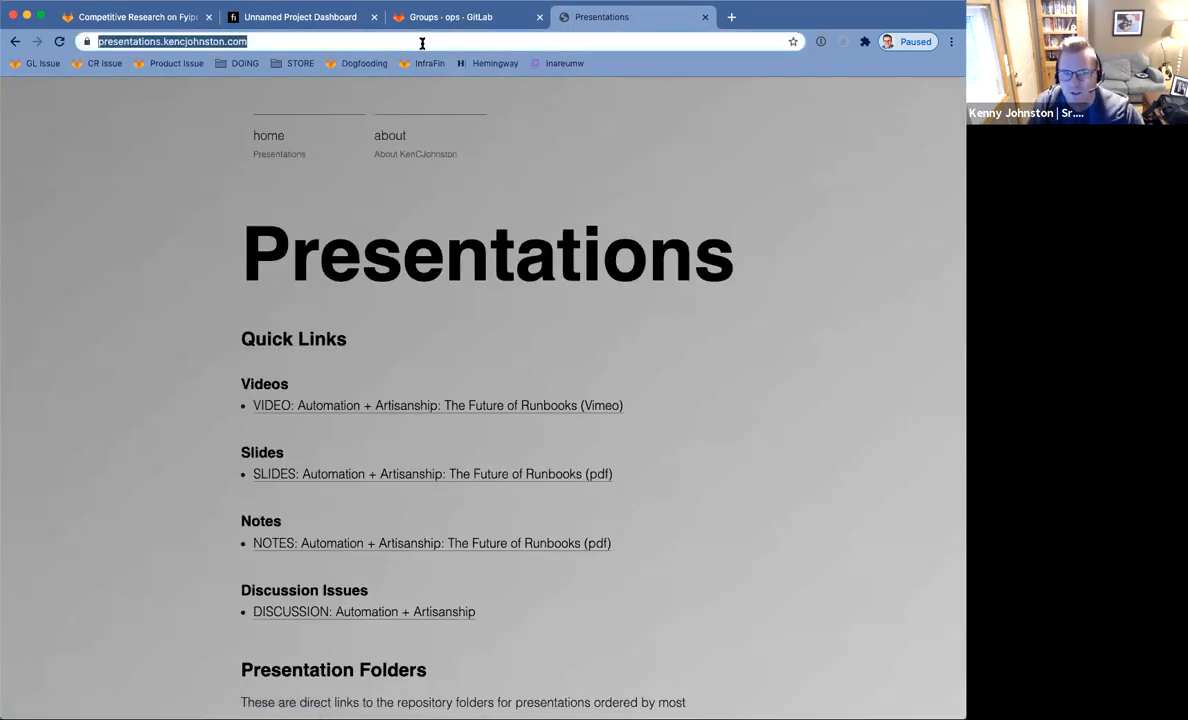
pyautogui.click(262, 18)
pyautogui.moveTo(513, 549); pyautogui.dragTo(447, 553)
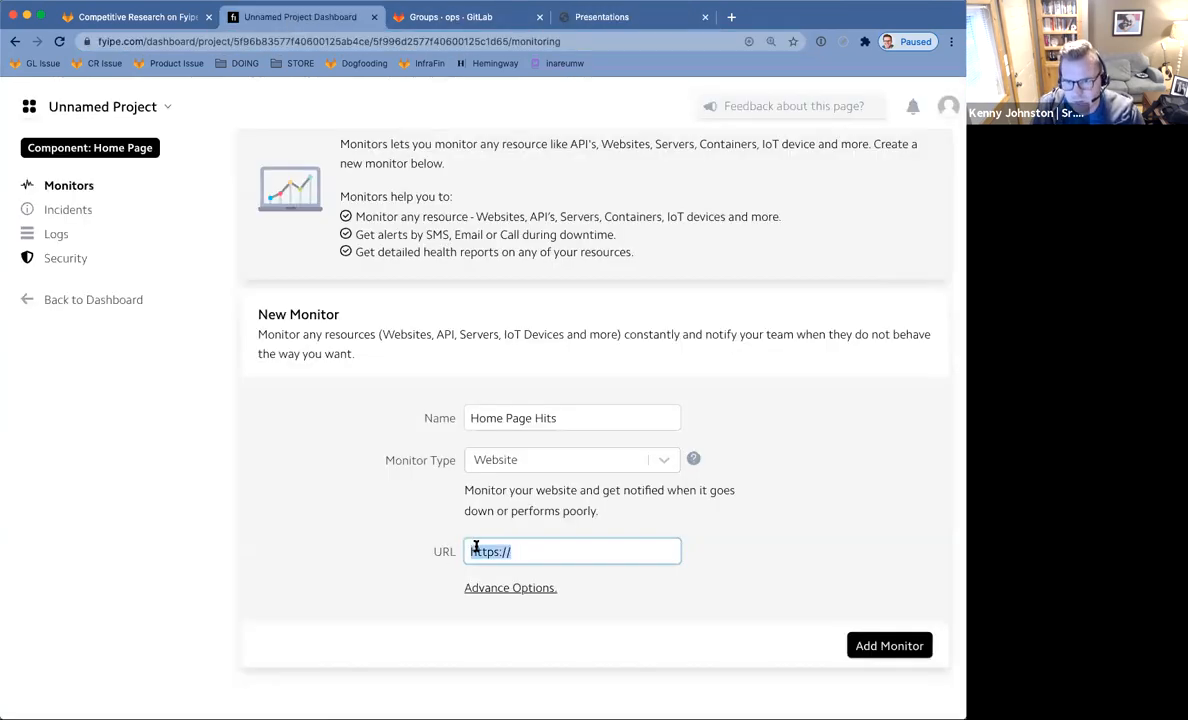
# Paste the Presentations URL, add the Home Page Hits monitor, and reload to confirm it's Online.
pyautogui.press('super+v')
pyautogui.click(878, 646)
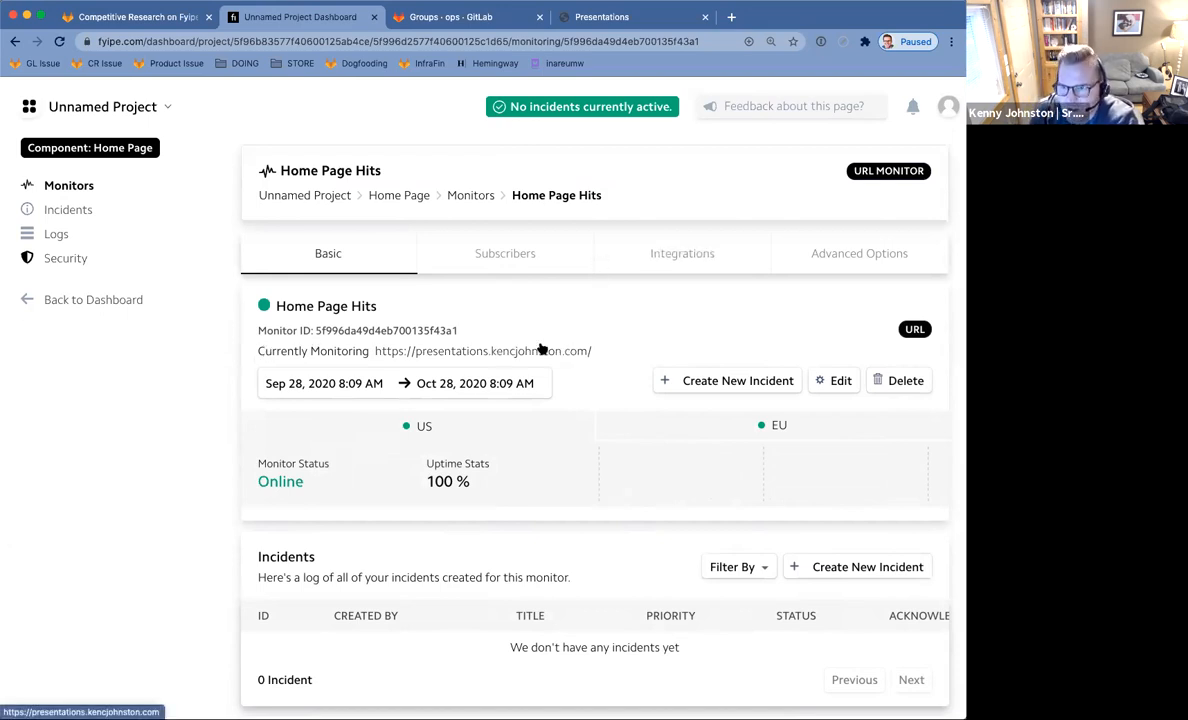
pyautogui.click(60, 42)
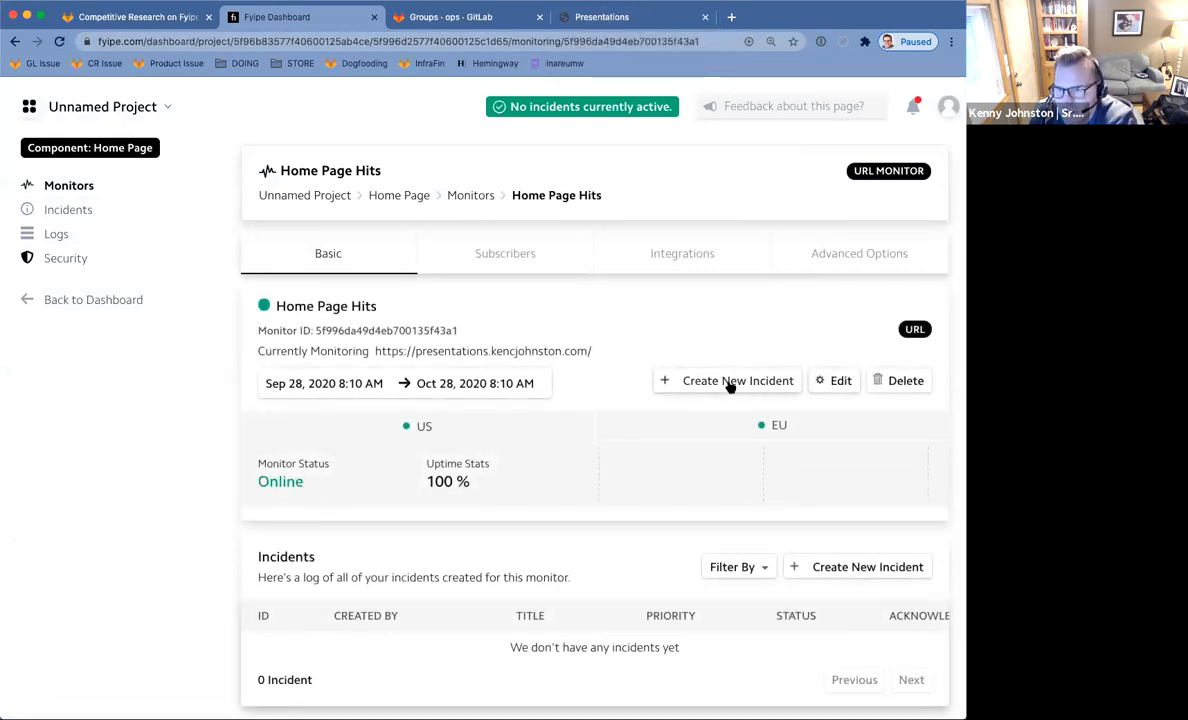
pyautogui.scroll(-2, 730, 388)
pyautogui.scroll(2, 730, 388)
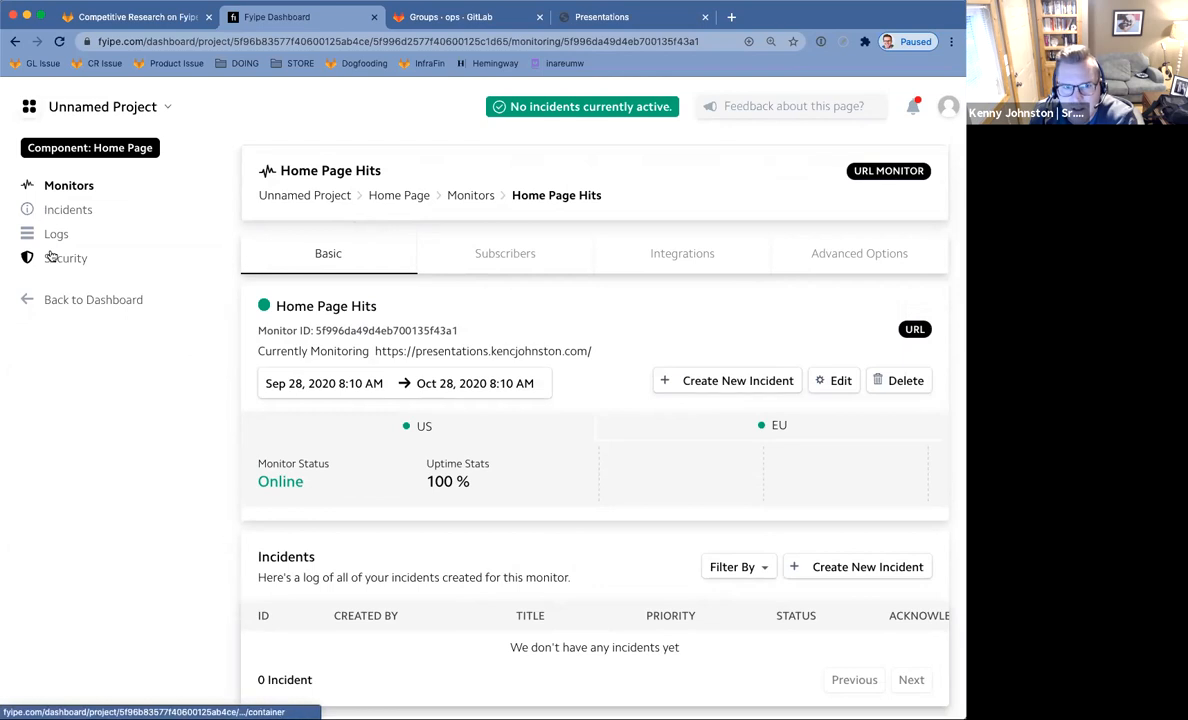
# Go from the components dashboard to the Project Settings page.
pyautogui.click(124, 106)
pyautogui.click(124, 106)
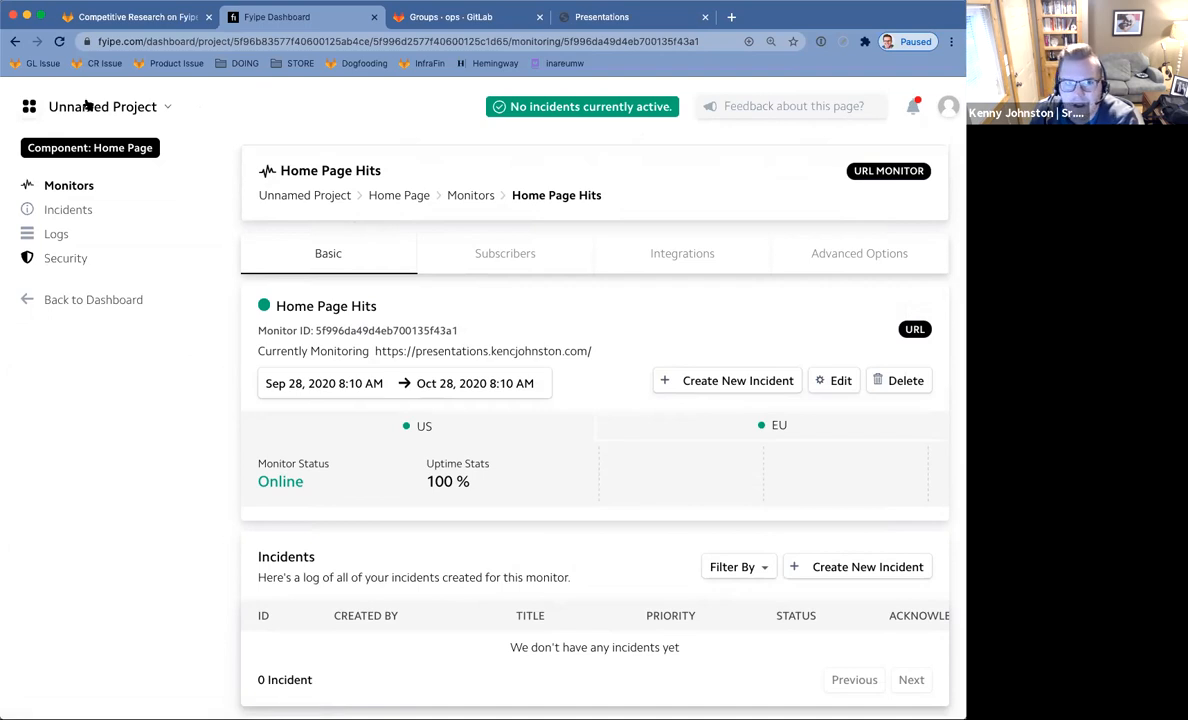
pyautogui.click(168, 108)
pyautogui.click(166, 107)
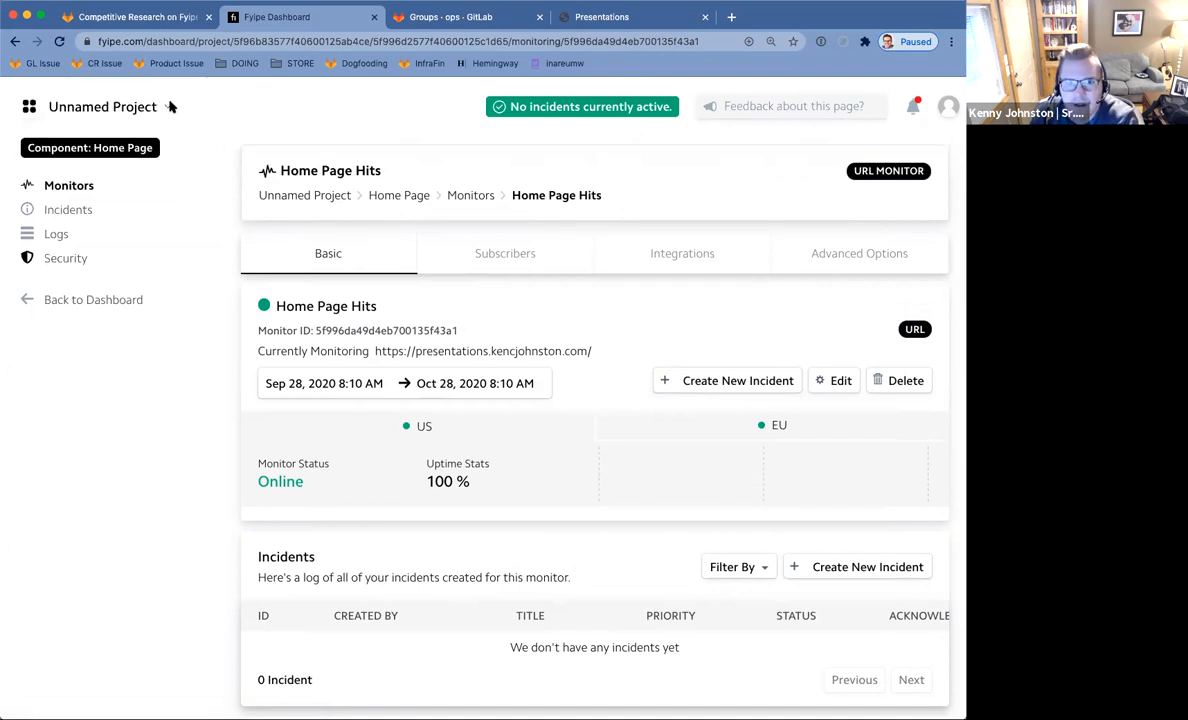
pyautogui.click(48, 300)
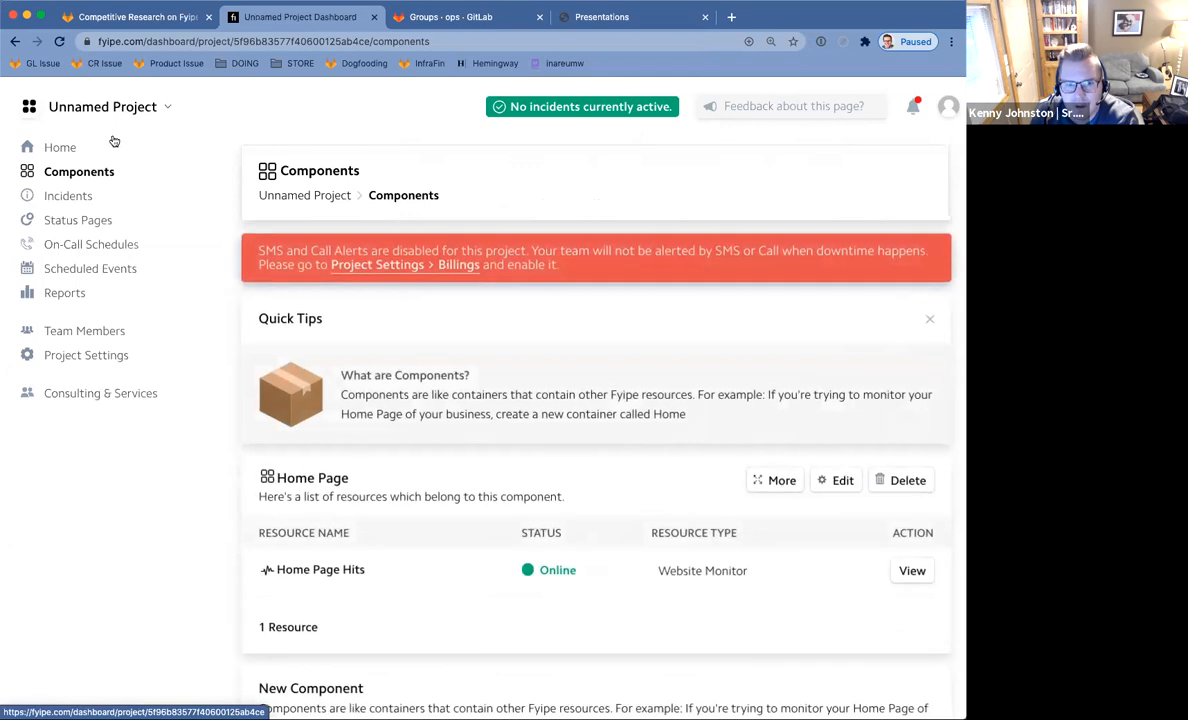
pyautogui.scroll(5, 114, 140)
pyautogui.click(363, 265)
pyautogui.scroll(-5, 363, 265)
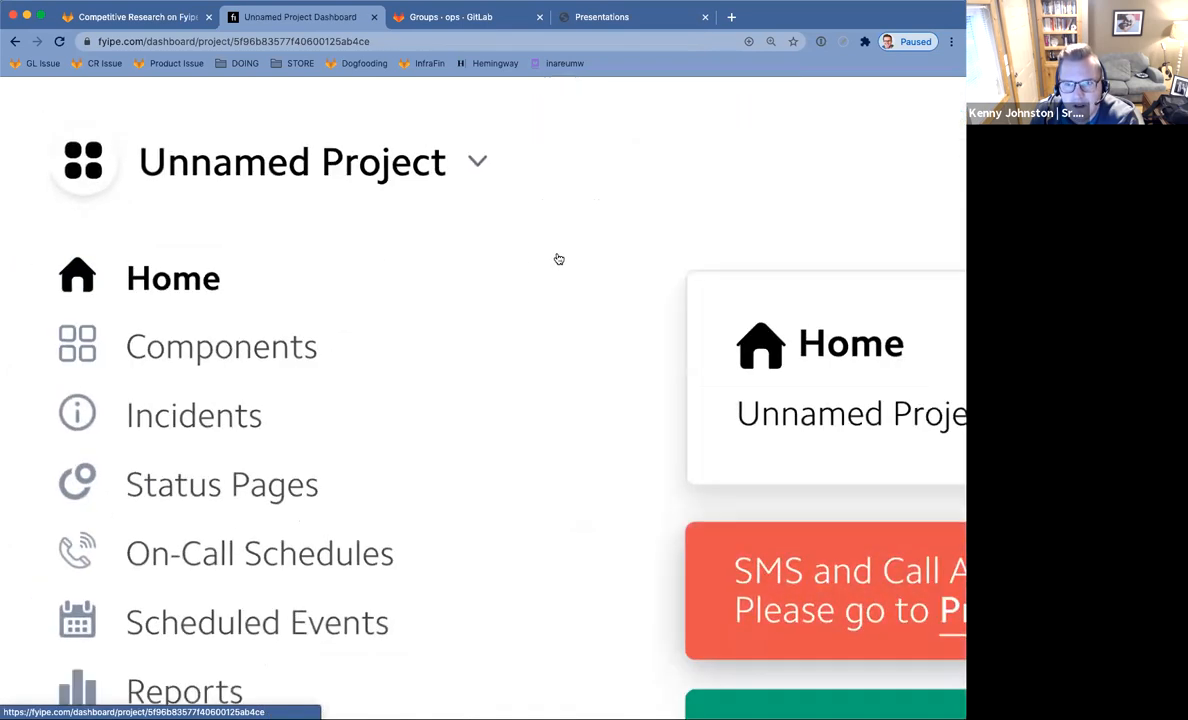
pyautogui.click(100, 354)
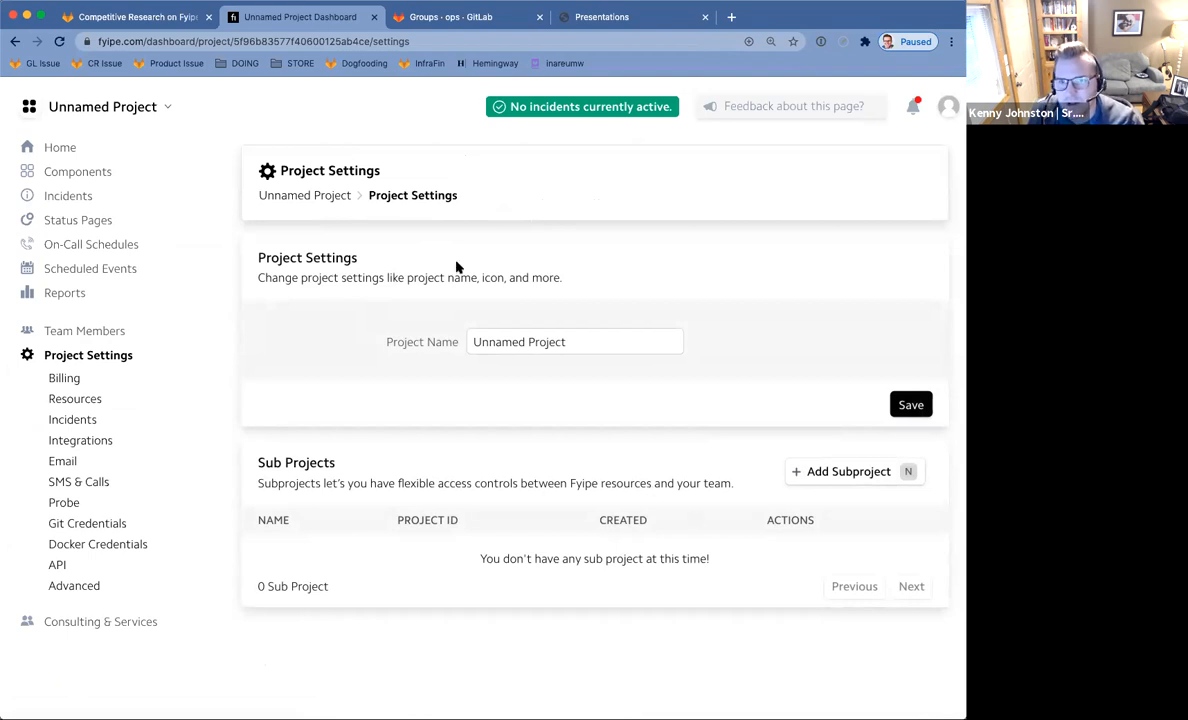
# Select the project name and clear it, dismissing the accidental new sub project prompts.
pyautogui.tripleClick(553, 343)
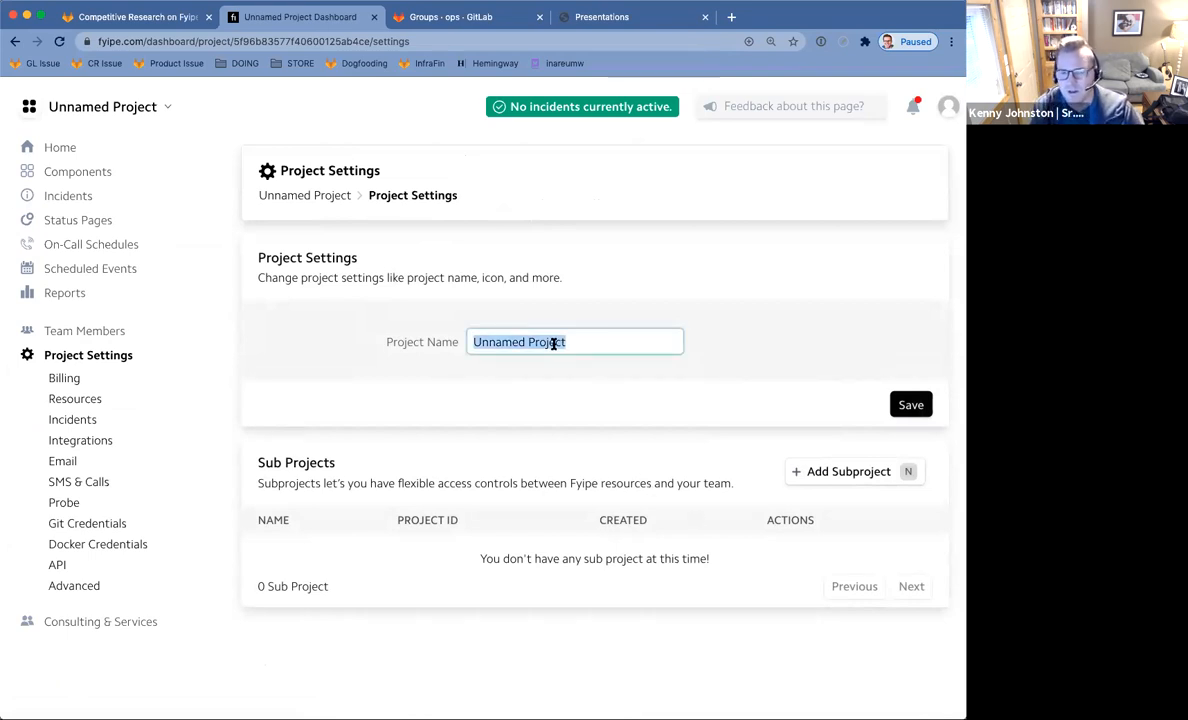
pyautogui.write('Prese')
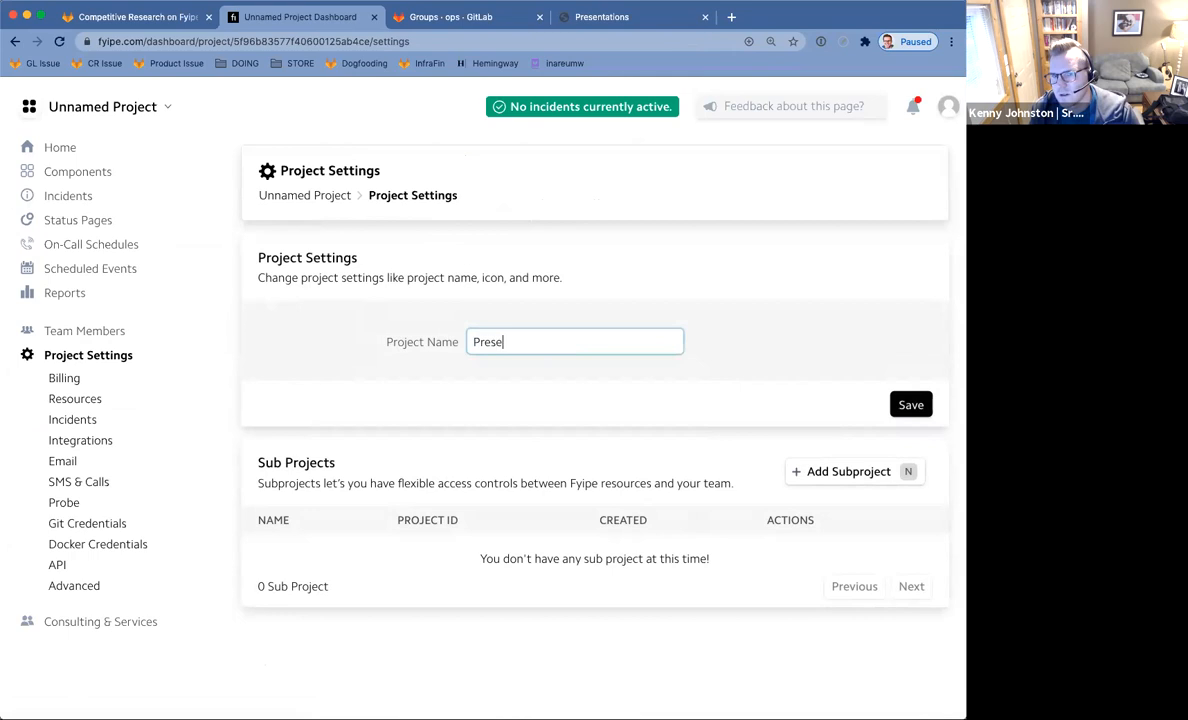
pyautogui.press('BackSpace')
pyautogui.press('BackSpace')
pyautogui.press('BackSpace')
pyautogui.write('Keny')
pyautogui.press('BackSpace')
pyautogui.press('BackSpace')
pyautogui.press('Escape')
pyautogui.click(549, 345)
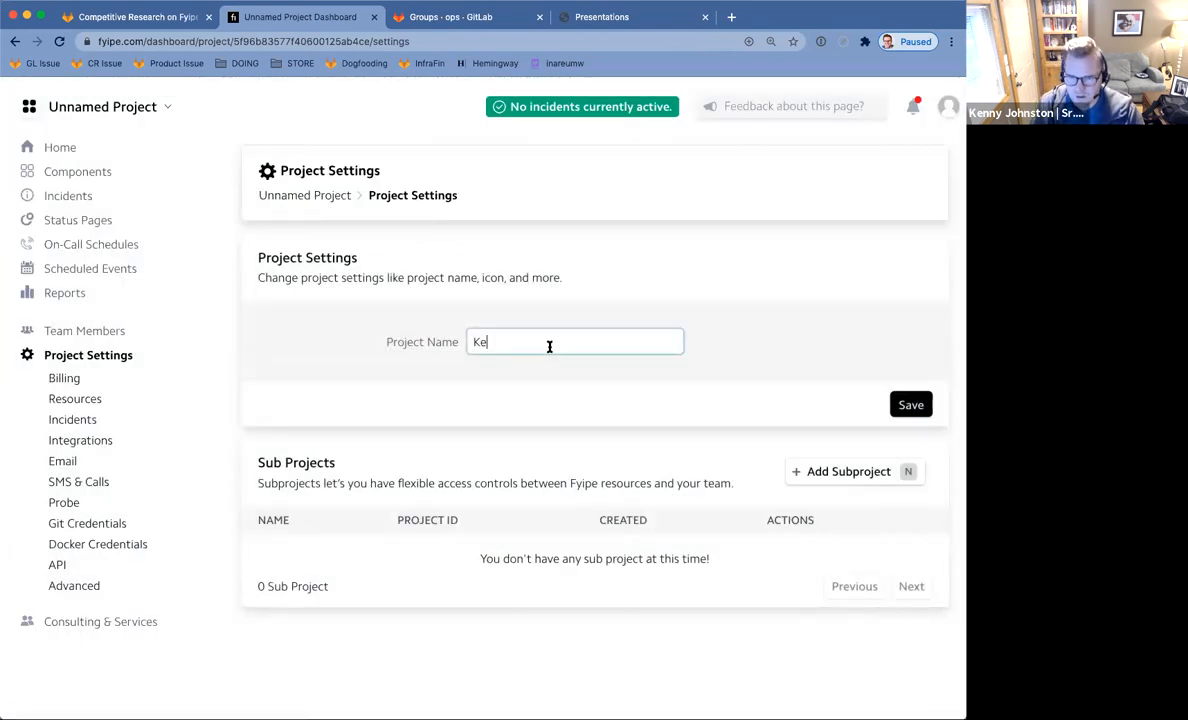
pyautogui.write('ny')
pyautogui.press('Escape')
pyautogui.click(508, 337)
pyautogui.press('n')
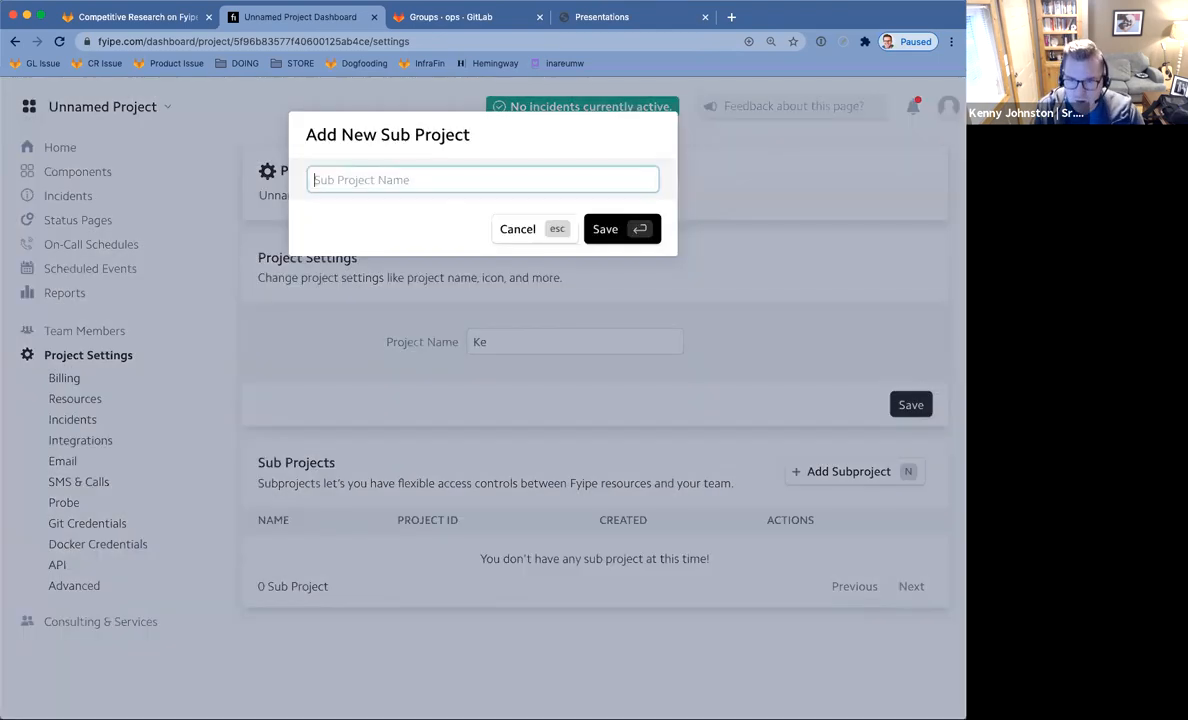
pyautogui.press('Escape')
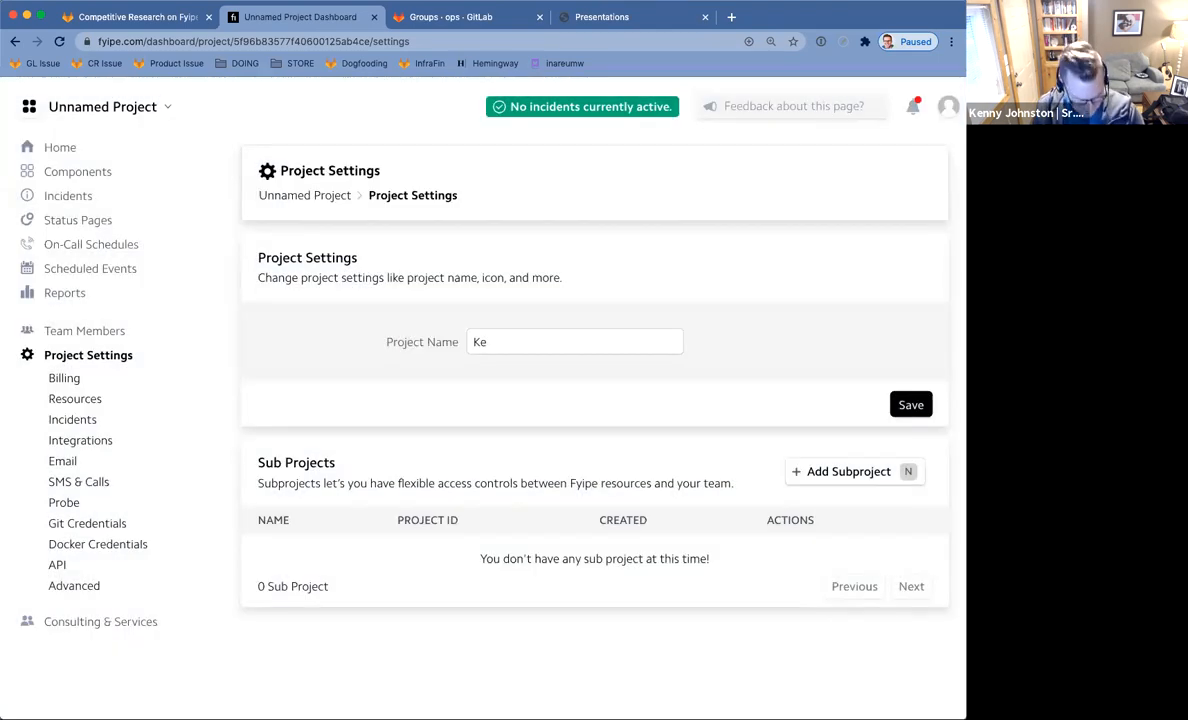
# Enter 'project' as the project name, save it, and return to Components.
pyautogui.click(635, 349)
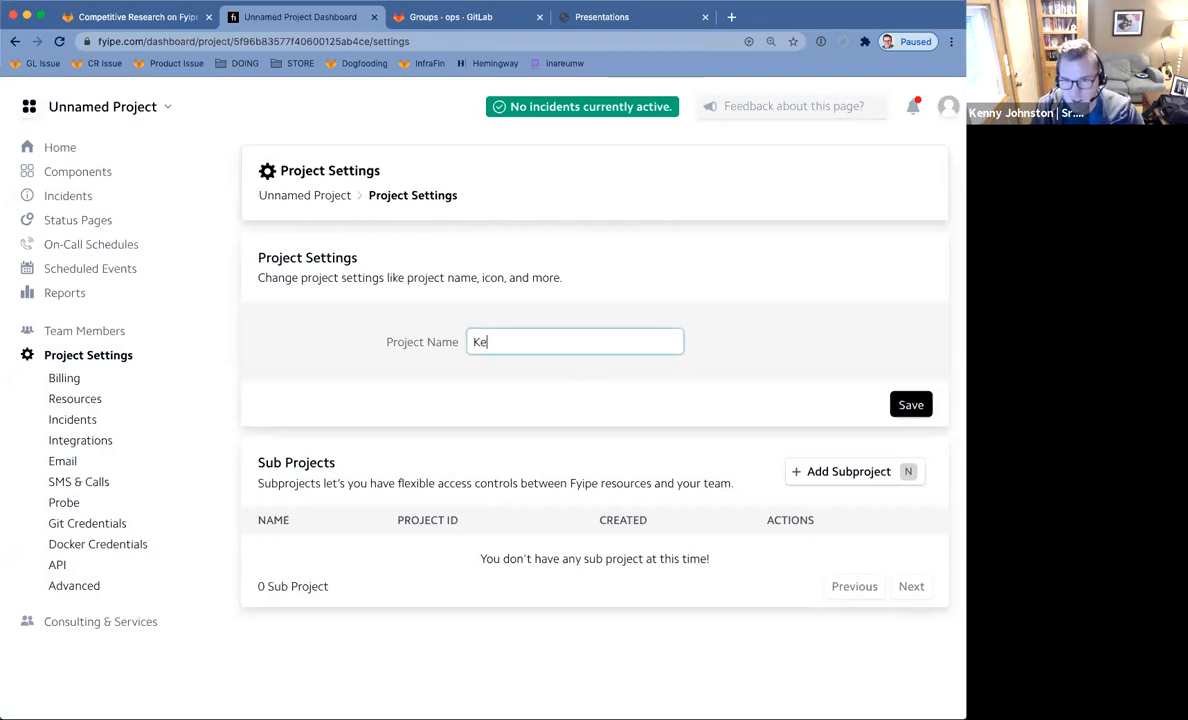
pyautogui.press('BackSpace')
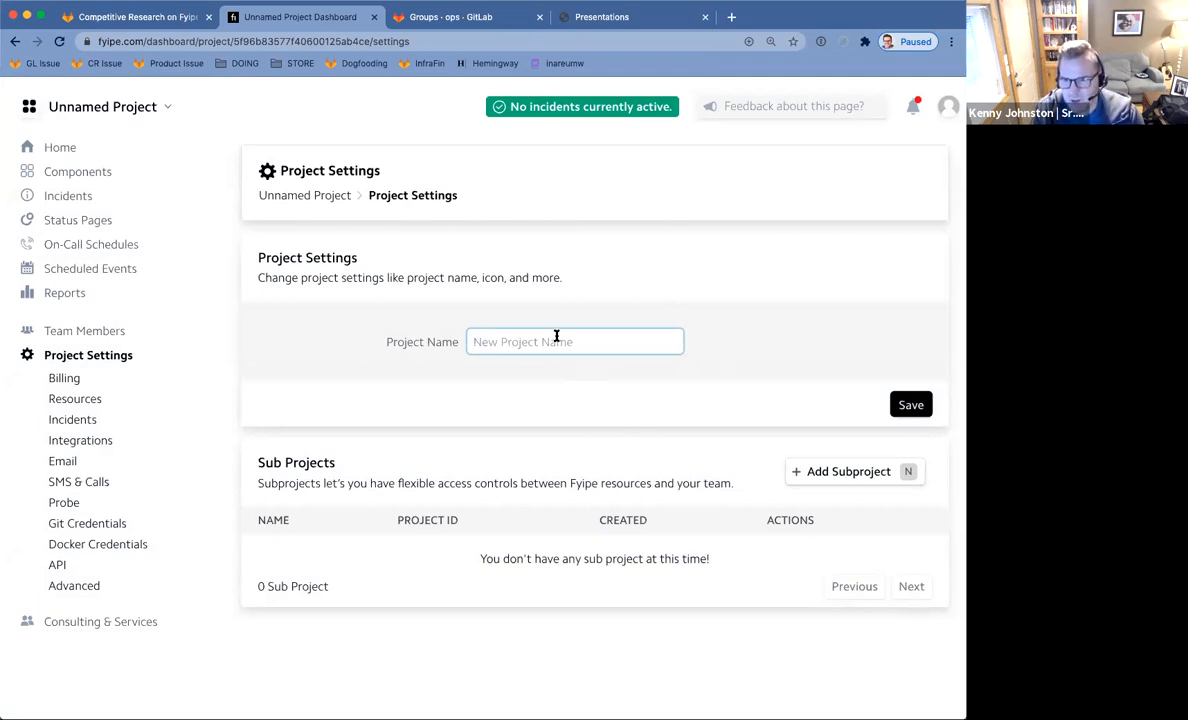
pyautogui.write('ken')
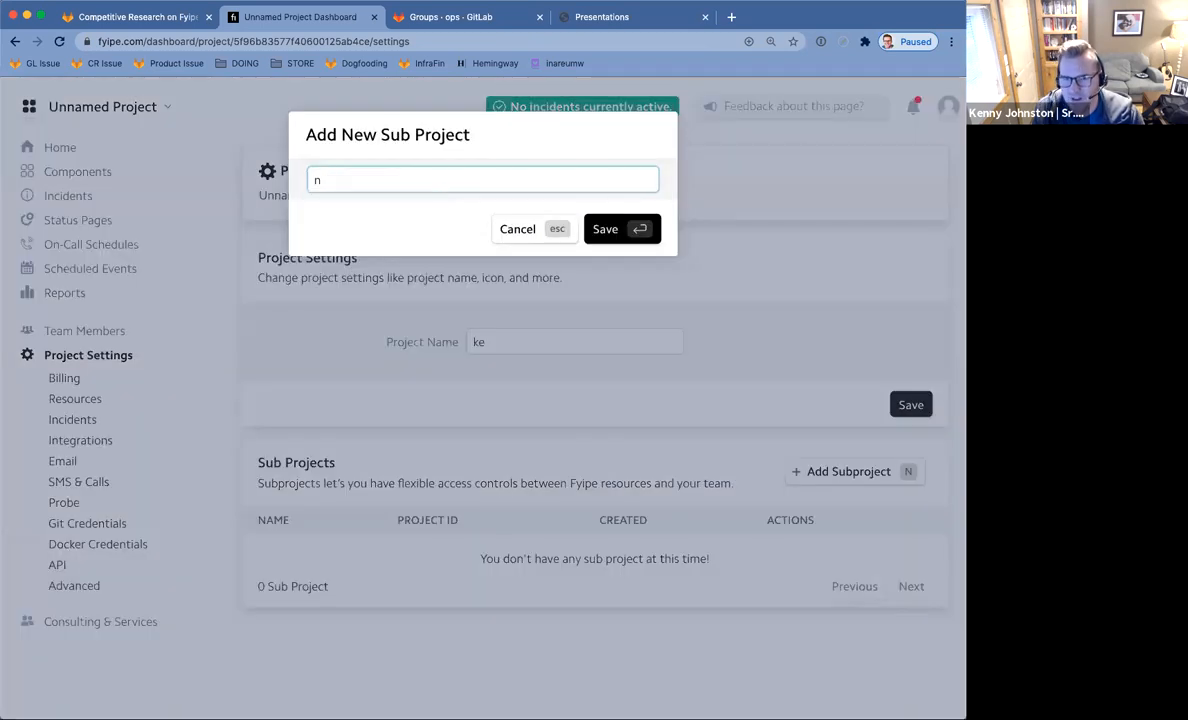
pyautogui.press('Escape')
pyautogui.press('BackSpace')
pyautogui.write('project')
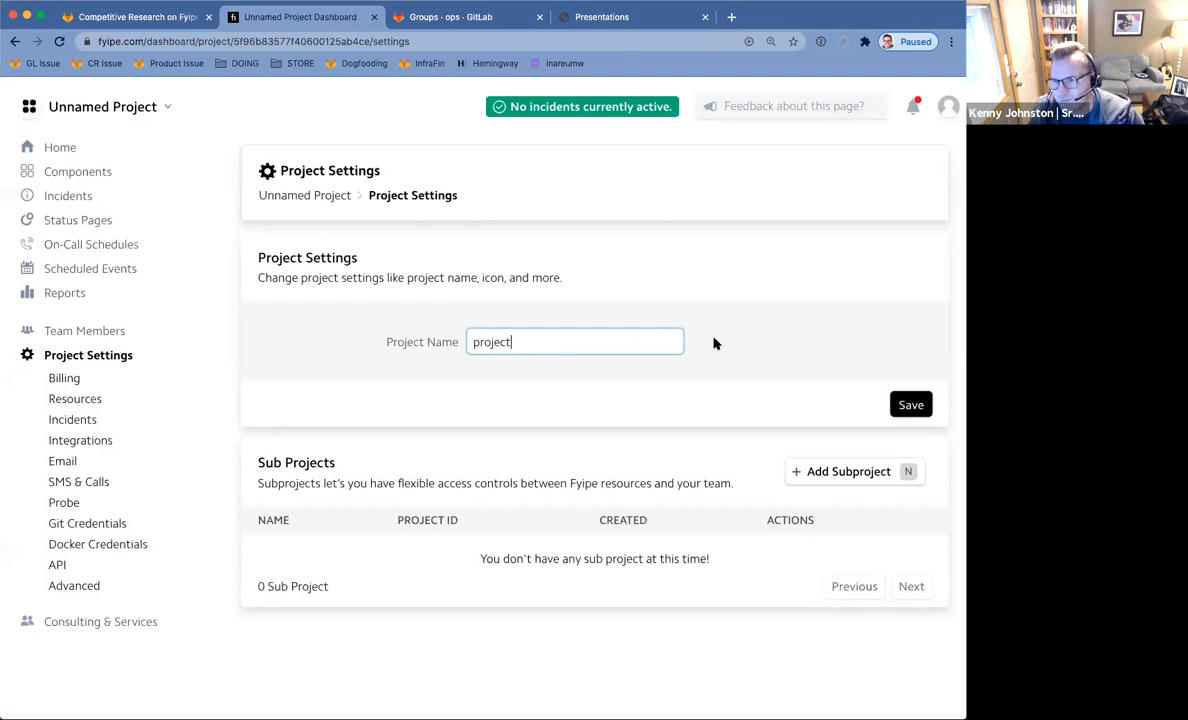
pyautogui.click(918, 406)
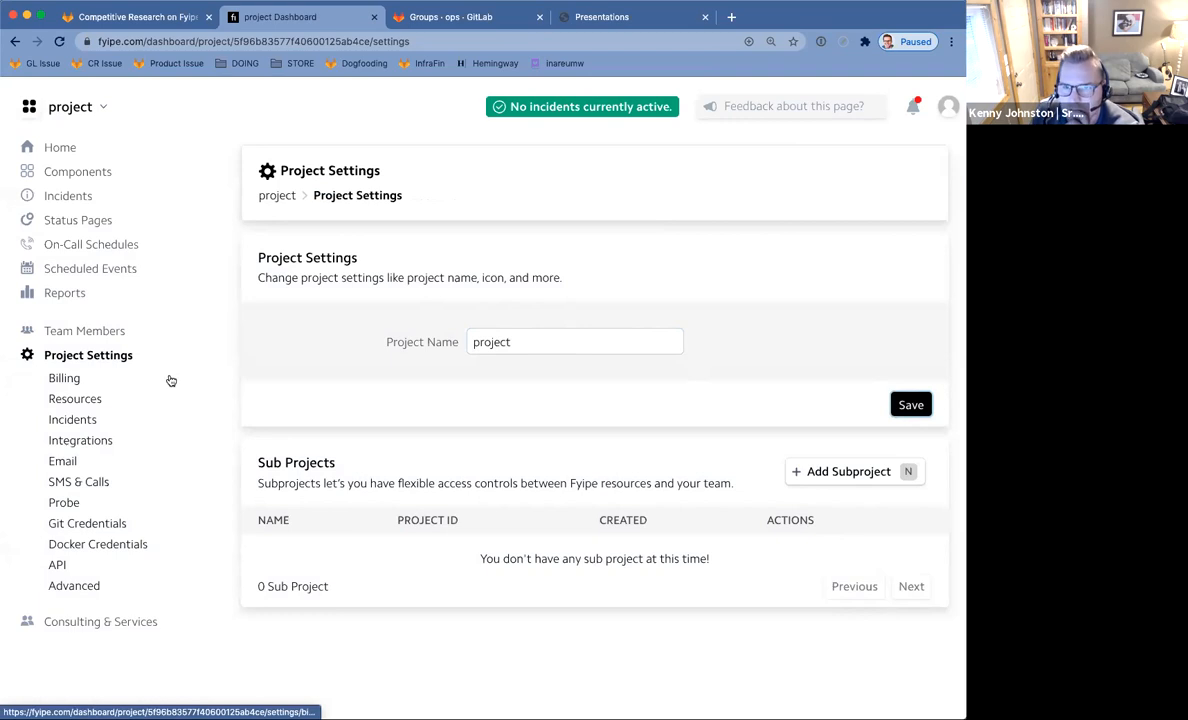
pyautogui.click(69, 174)
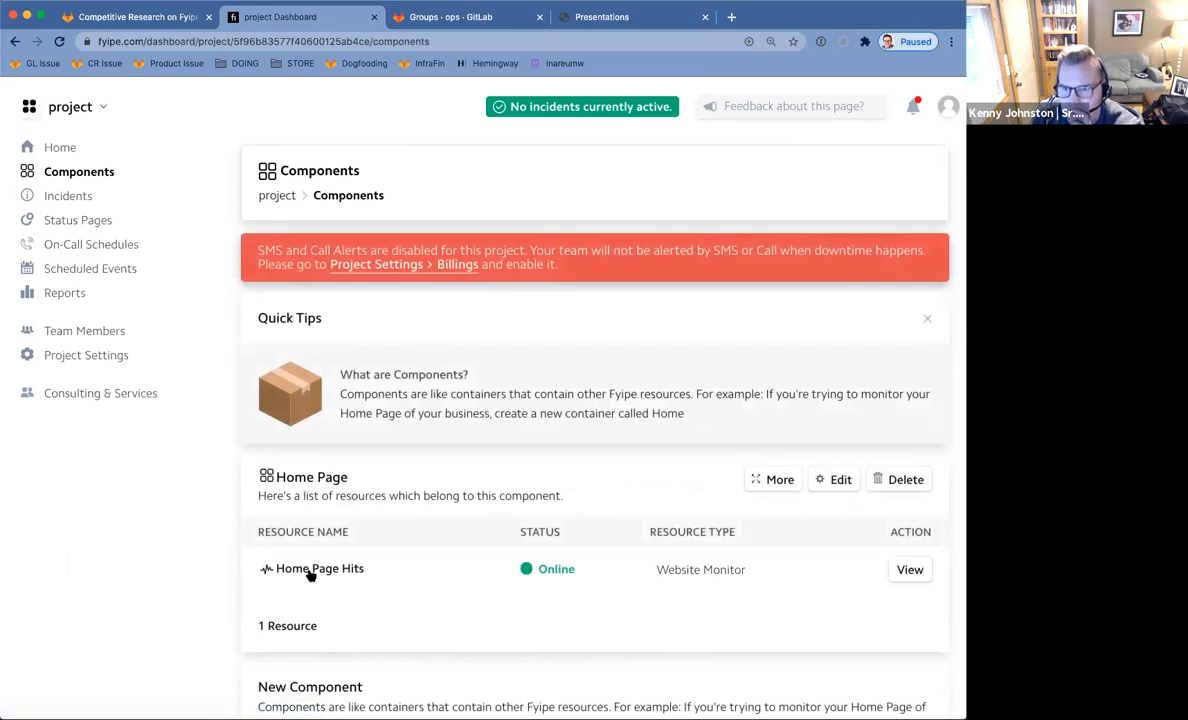
# Open Home Page Hits, check its SSL details, and follow the Website Scan Lighthouse link.
pyautogui.click(914, 576)
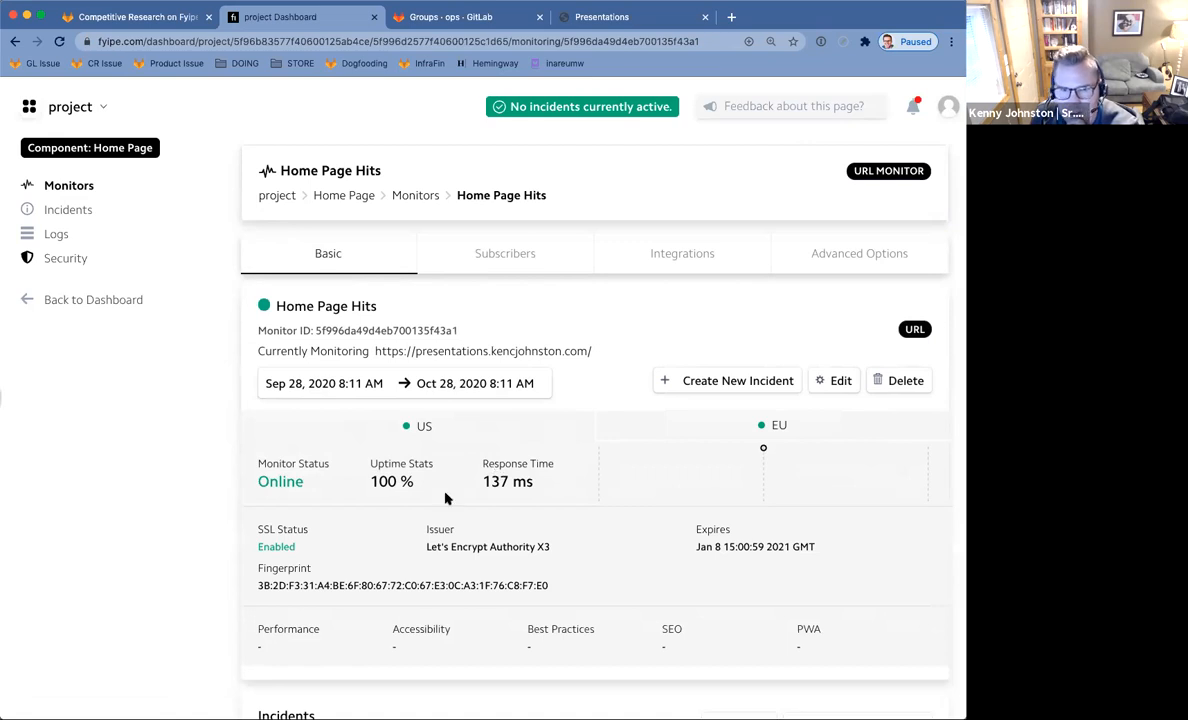
pyautogui.moveTo(263, 530); pyautogui.dragTo(339, 562)
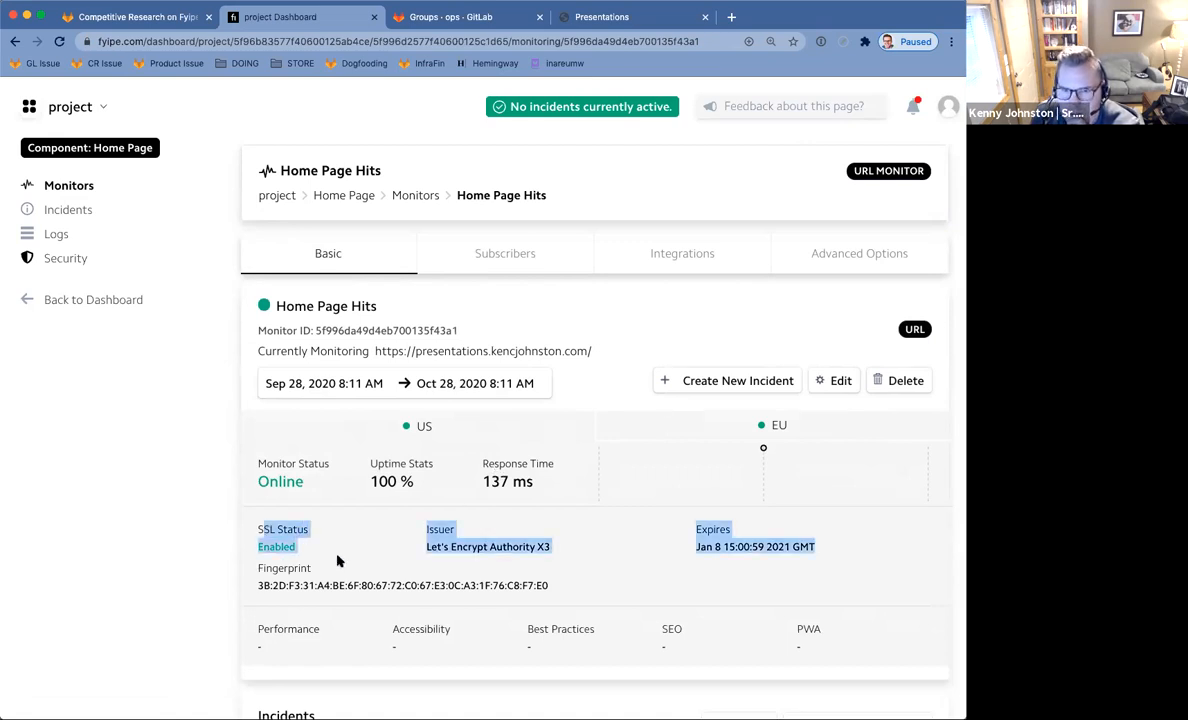
pyautogui.click(424, 549)
pyautogui.scroll(-5, 692, 562)
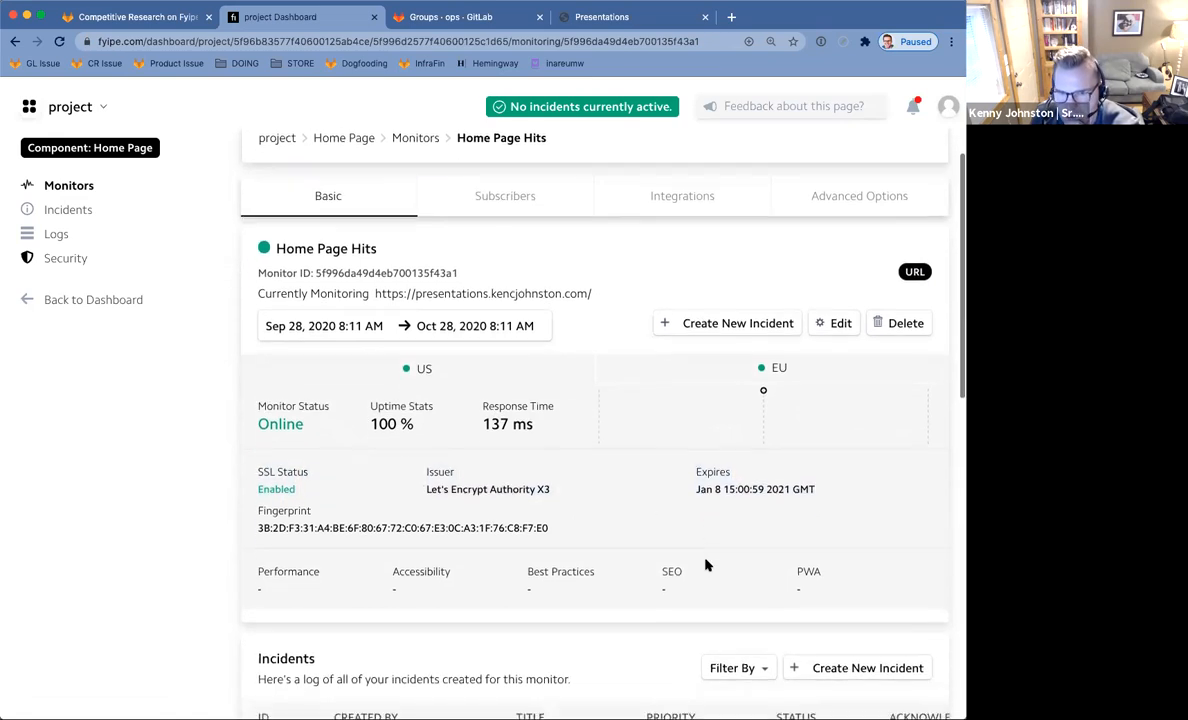
pyautogui.scroll(-2, 705, 566)
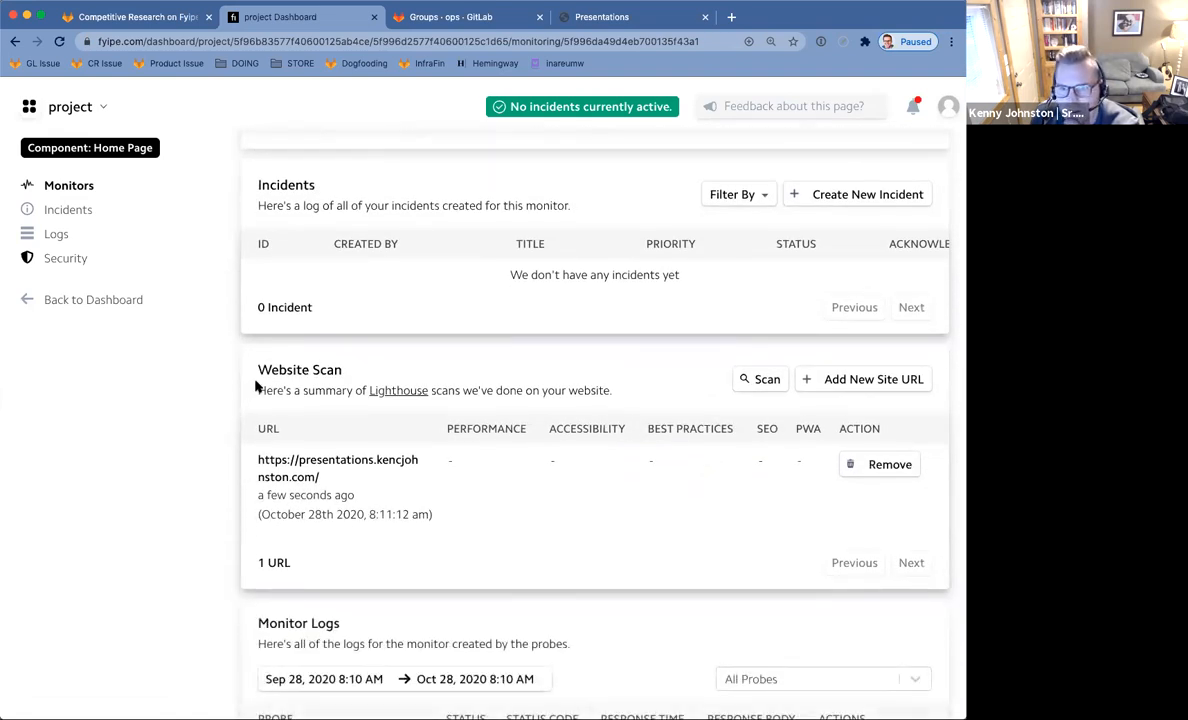
pyautogui.moveTo(259, 372); pyautogui.dragTo(301, 390)
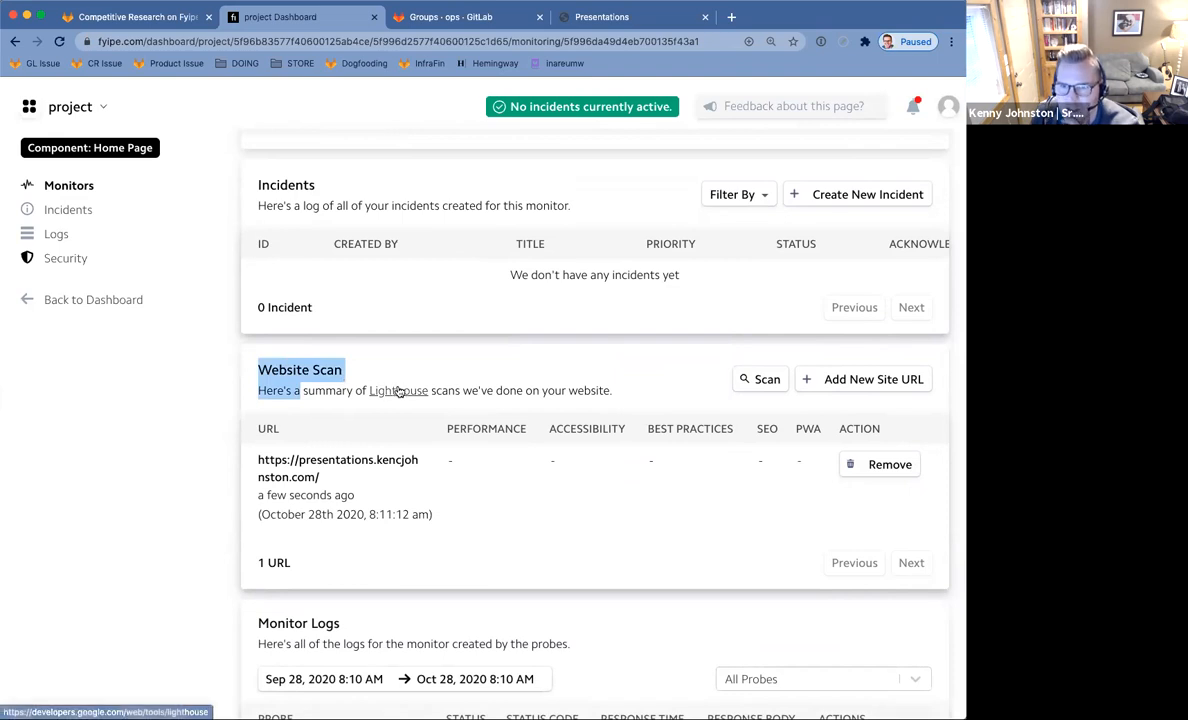
pyautogui.keyDown('super'); pyautogui.click(398, 391); pyautogui.keyUp('super')
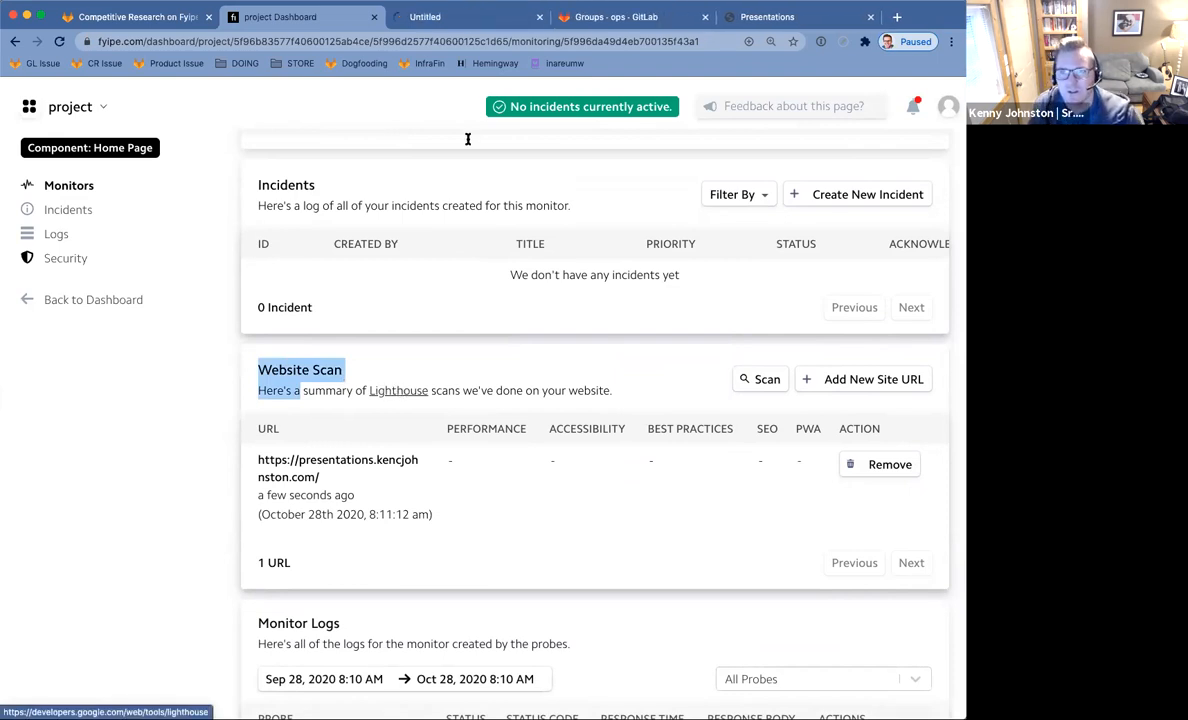
# Skim the Google Developers Lighthouse overview, then return to the Fyipe monitor tab.
pyautogui.click(448, 20)
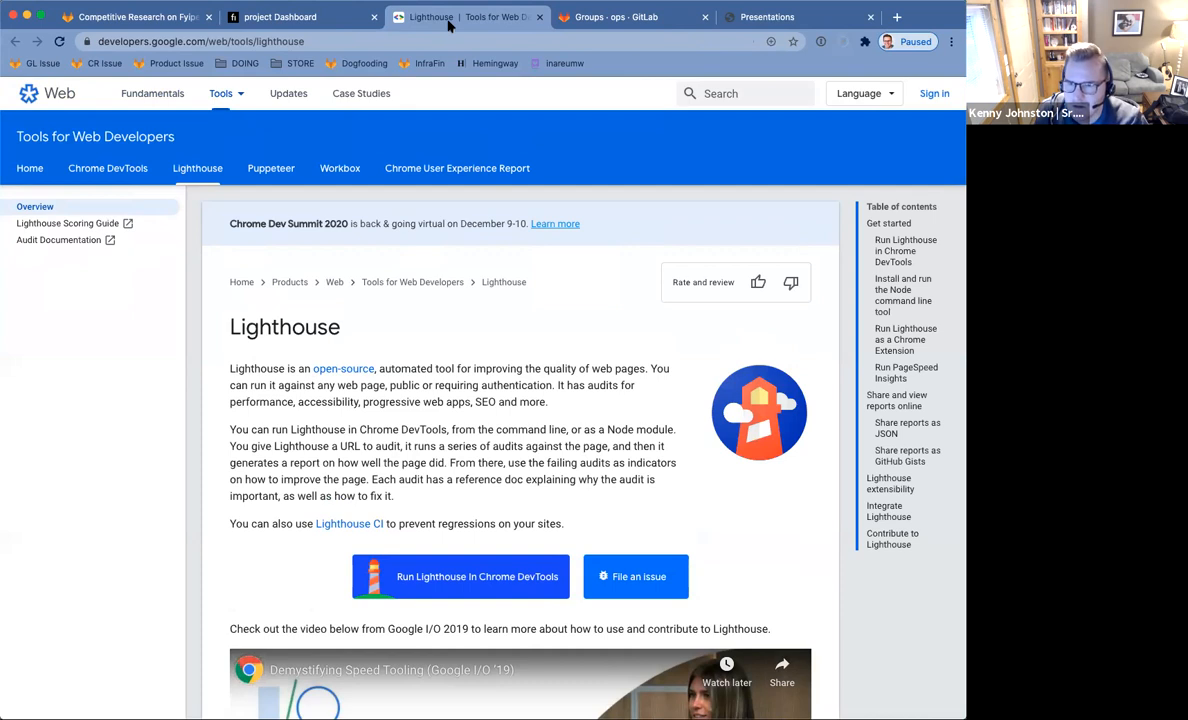
pyautogui.scroll(-5, 462, 360)
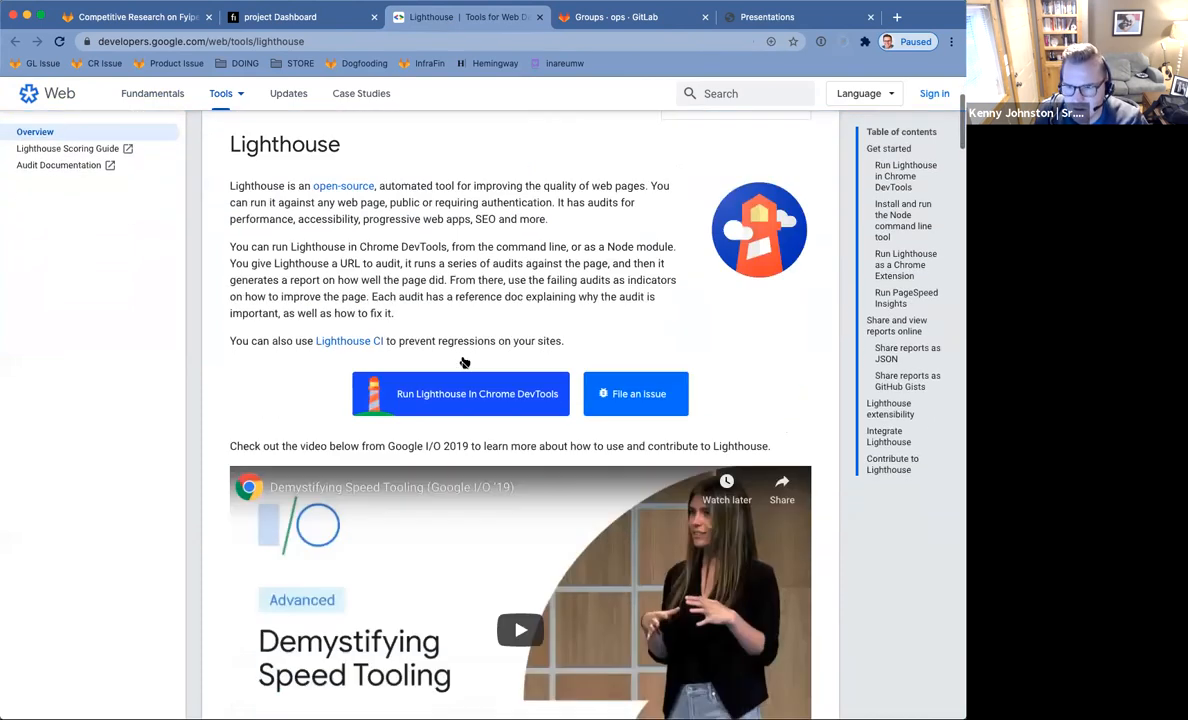
pyautogui.scroll(-8, 462, 361)
pyautogui.scroll(10, 462, 361)
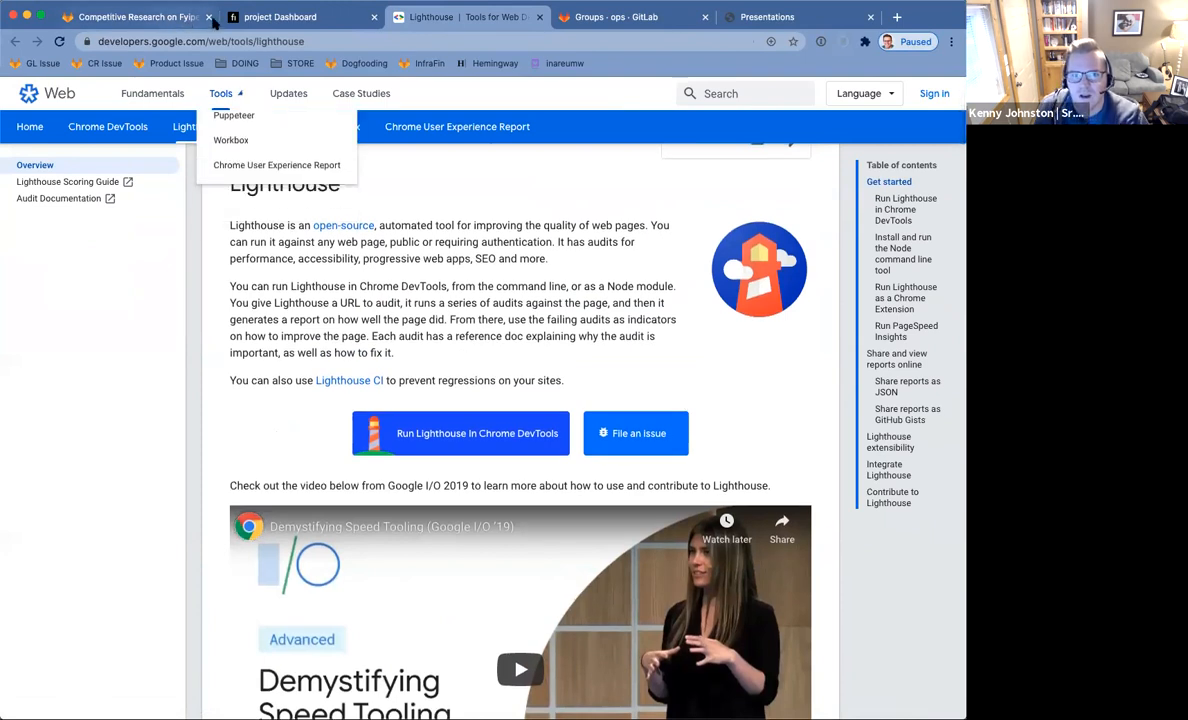
pyautogui.click(297, 19)
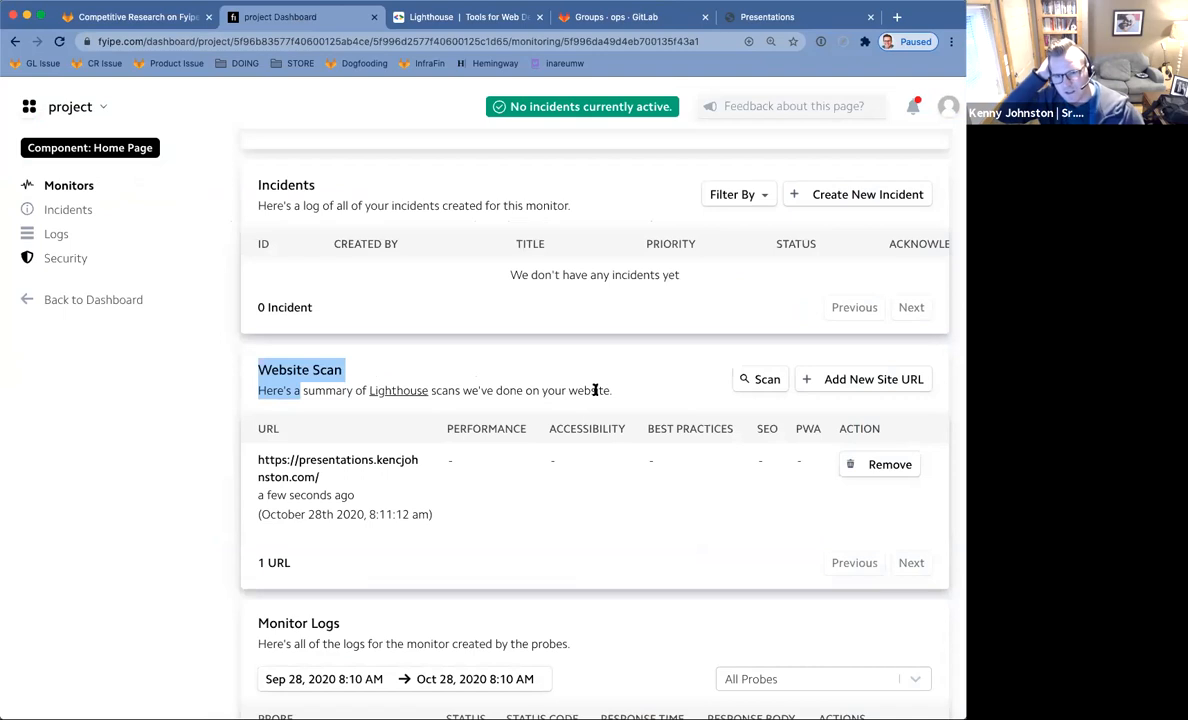
pyautogui.scroll(-5, 578, 607)
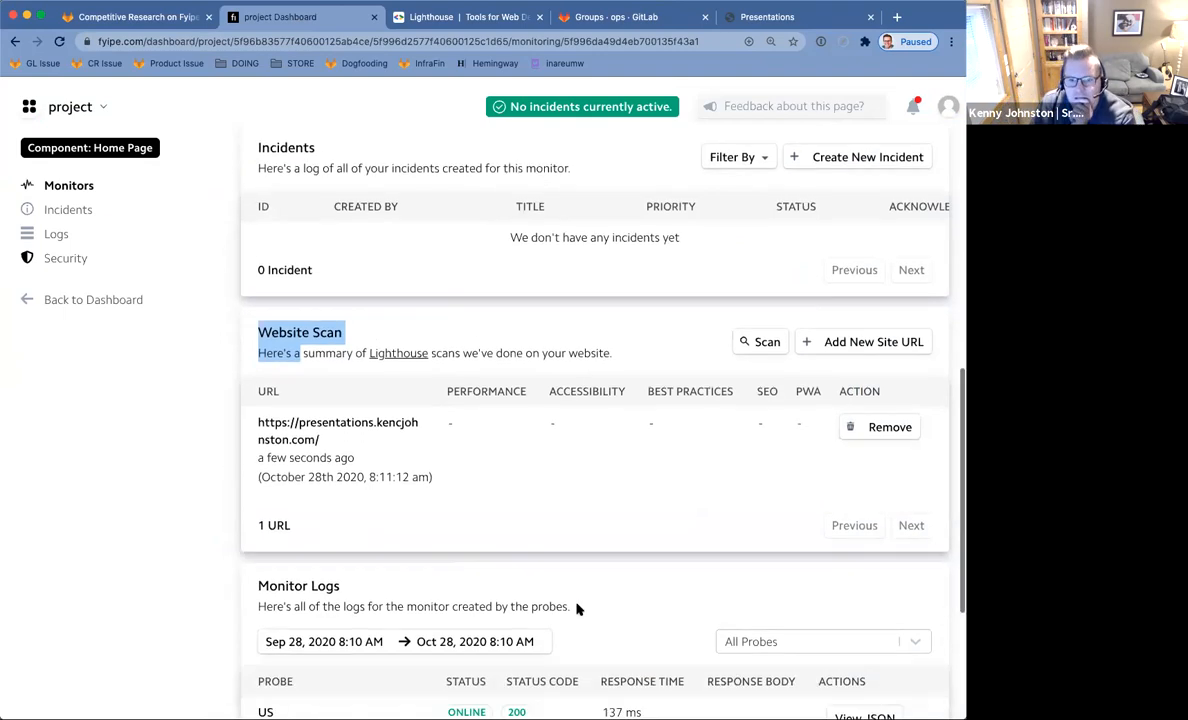
pyautogui.scroll(-1, 578, 610)
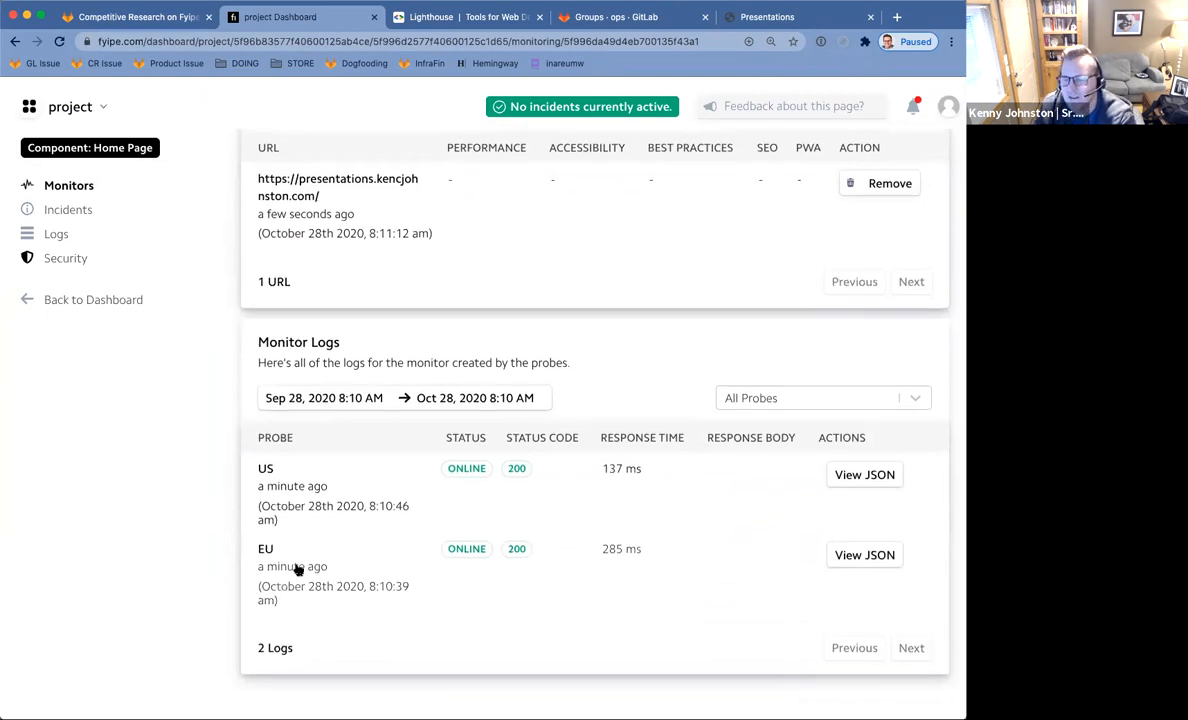
pyautogui.scroll(10, 297, 565)
pyautogui.scroll(8, 299, 557)
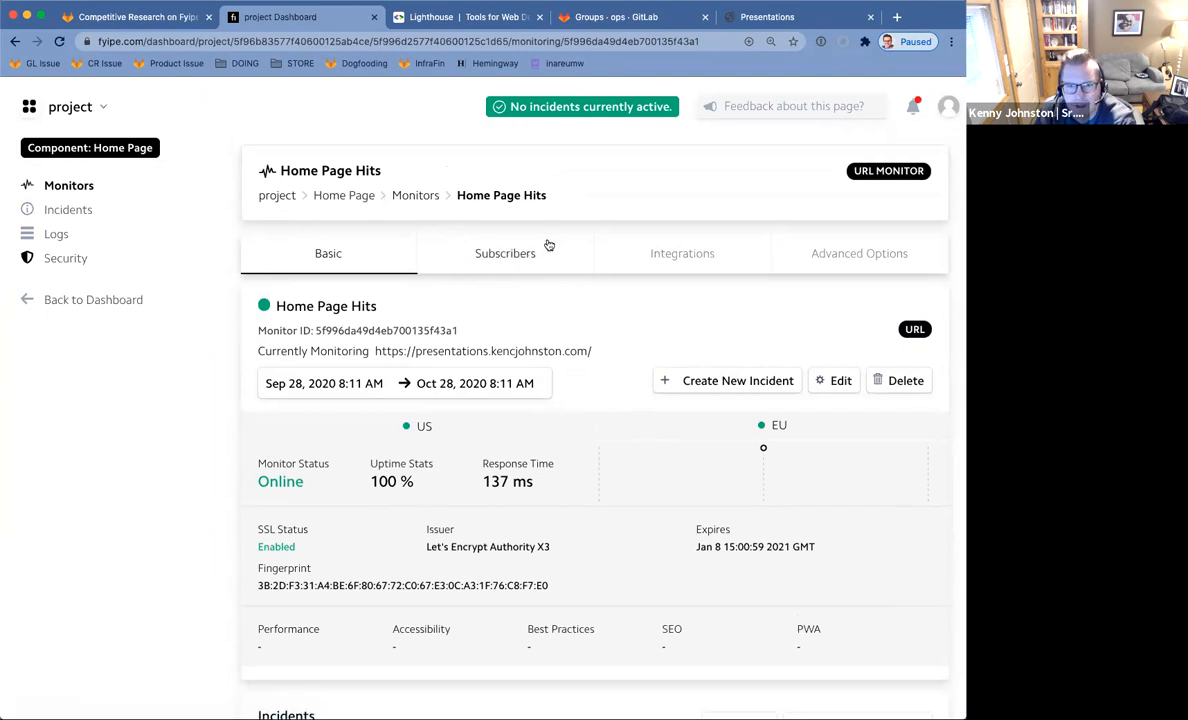
pyautogui.click(471, 258)
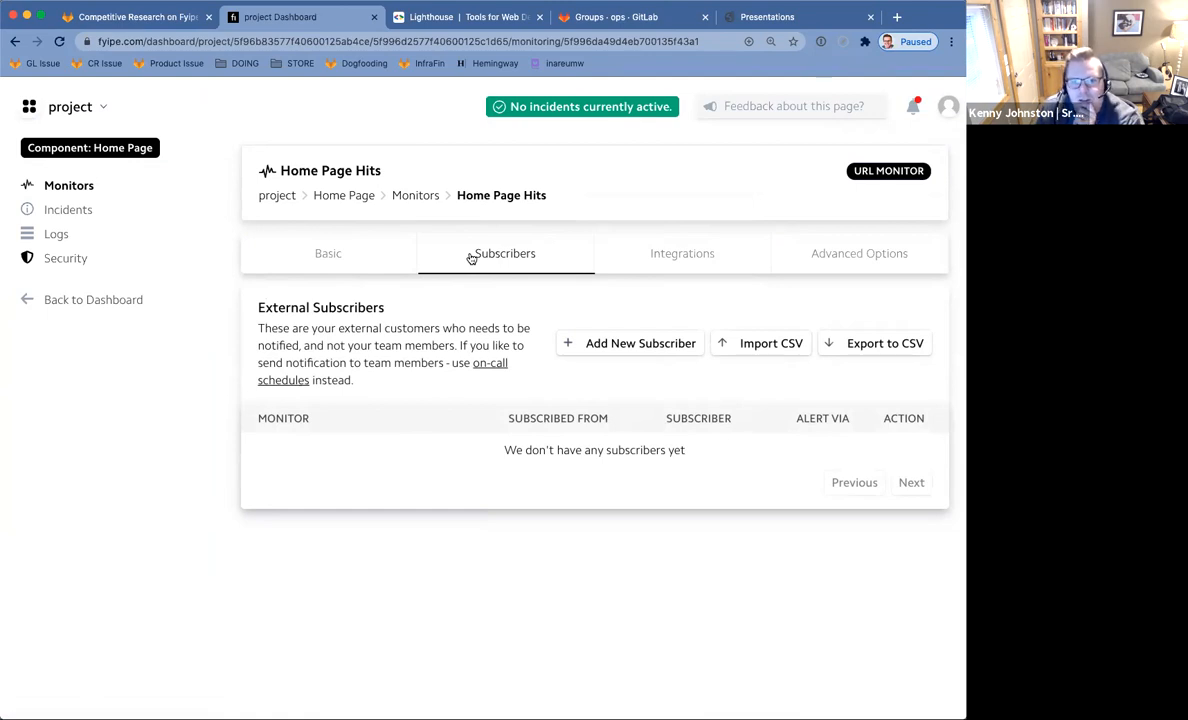
# Scroll through the Home Page Hits monitor's integration settings.
pyautogui.click(686, 256)
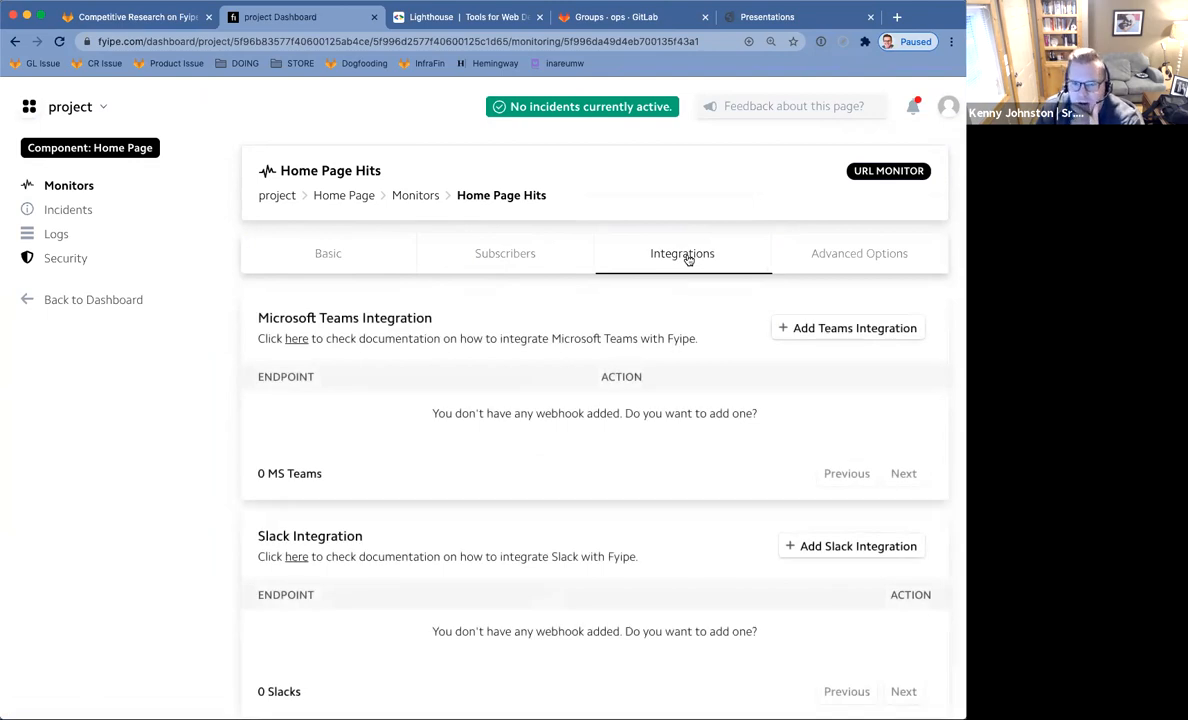
pyautogui.scroll(-5, 688, 258)
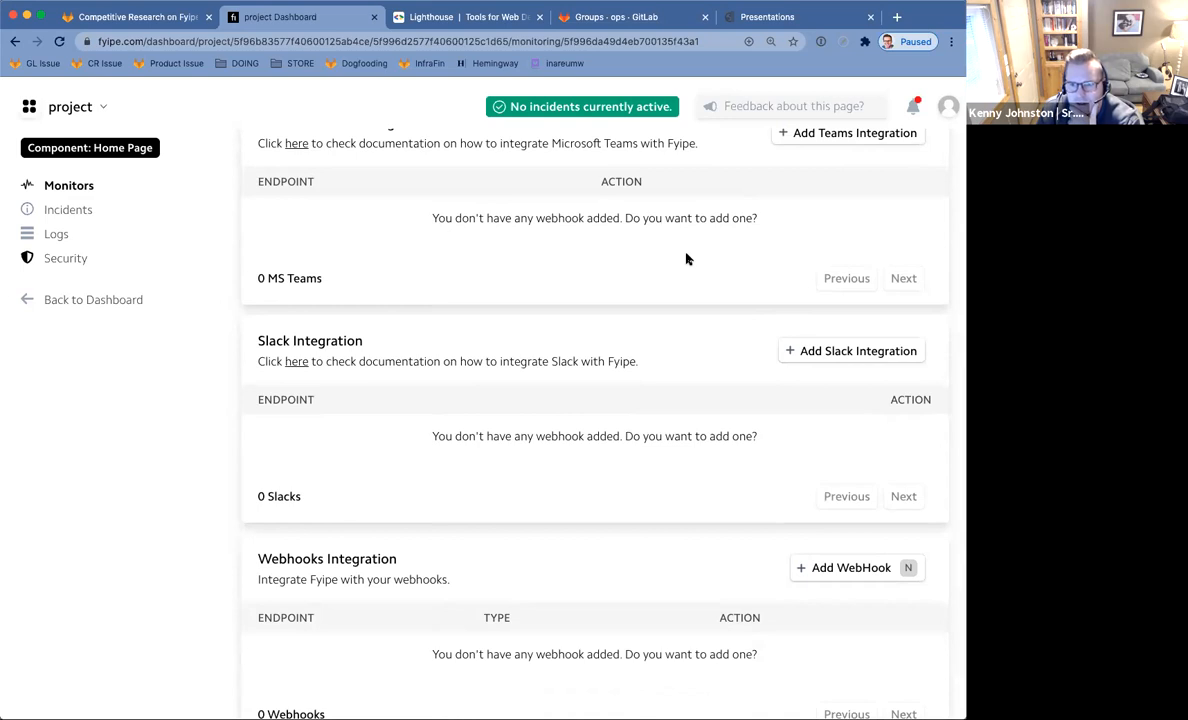
pyautogui.scroll(-2, 686, 259)
pyautogui.scroll(4, 686, 259)
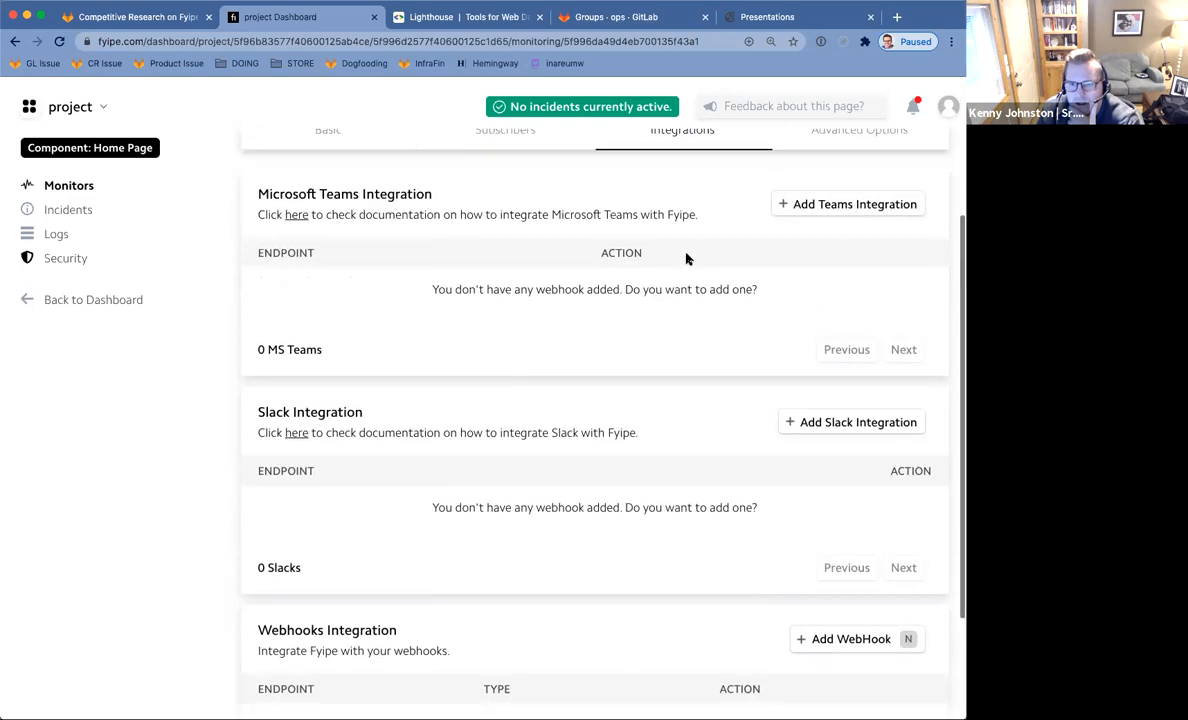
pyautogui.scroll(3, 686, 259)
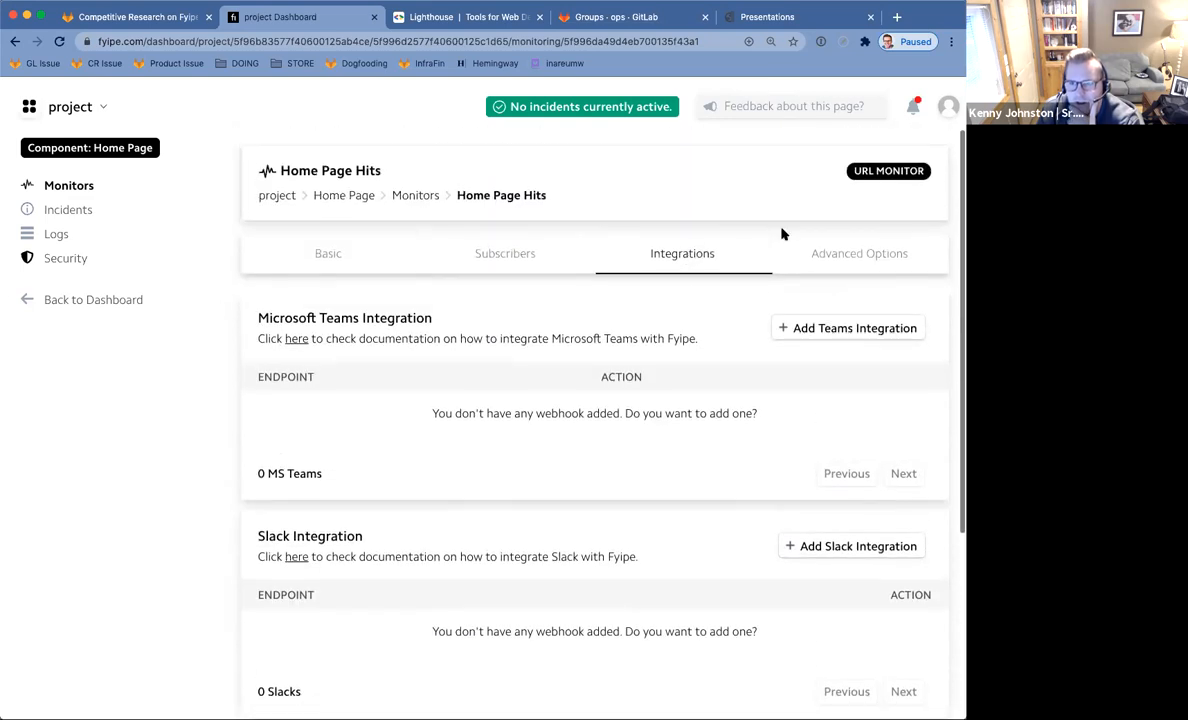
# Return via the Basic tab to the Home Page monitors list and its New Monitor form.
pyautogui.click(332, 254)
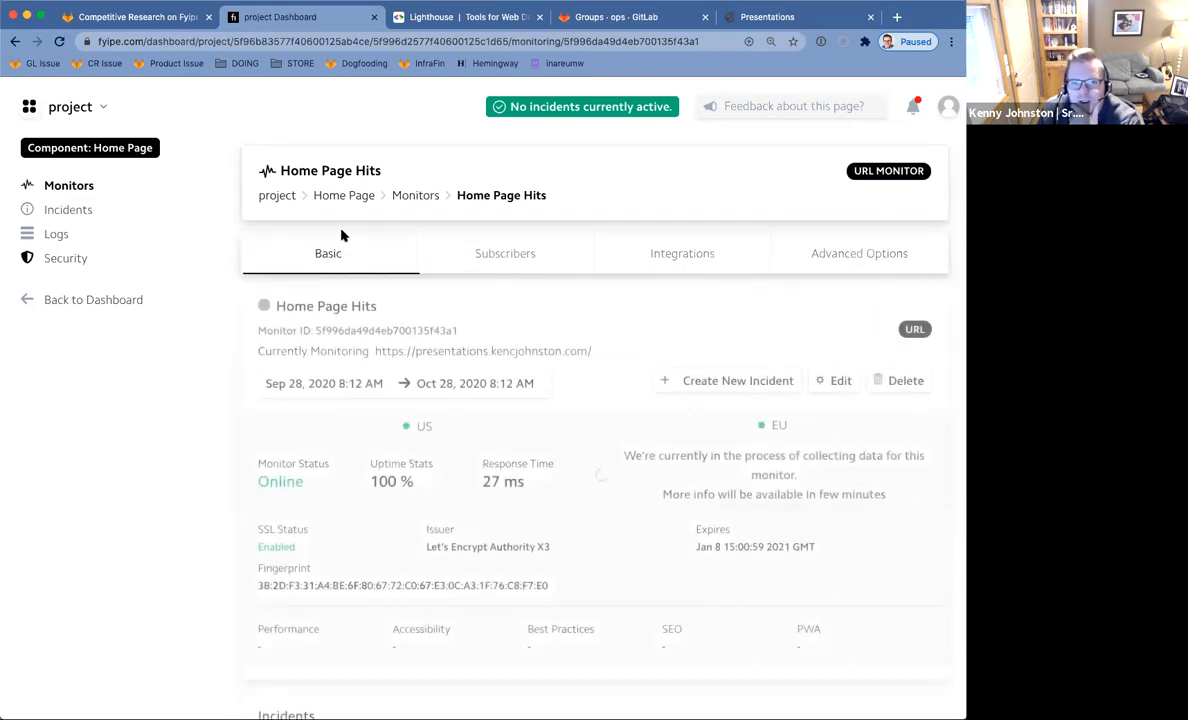
pyautogui.click(424, 199)
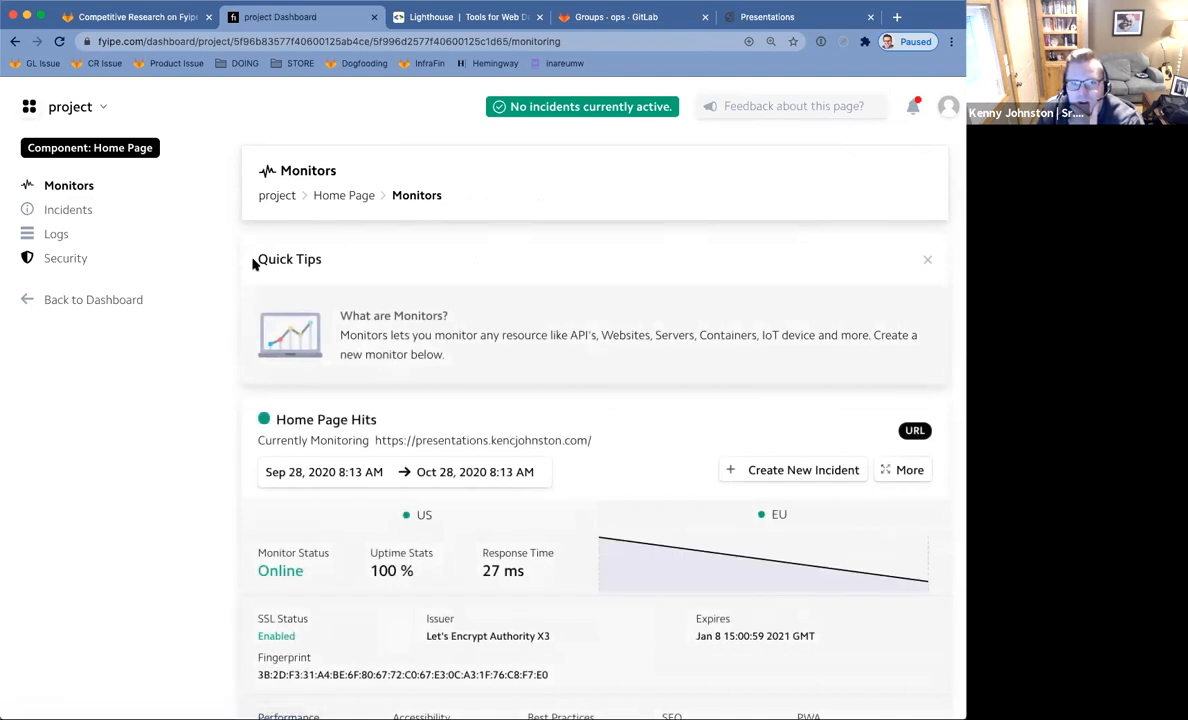
pyautogui.scroll(-5, 300, 270)
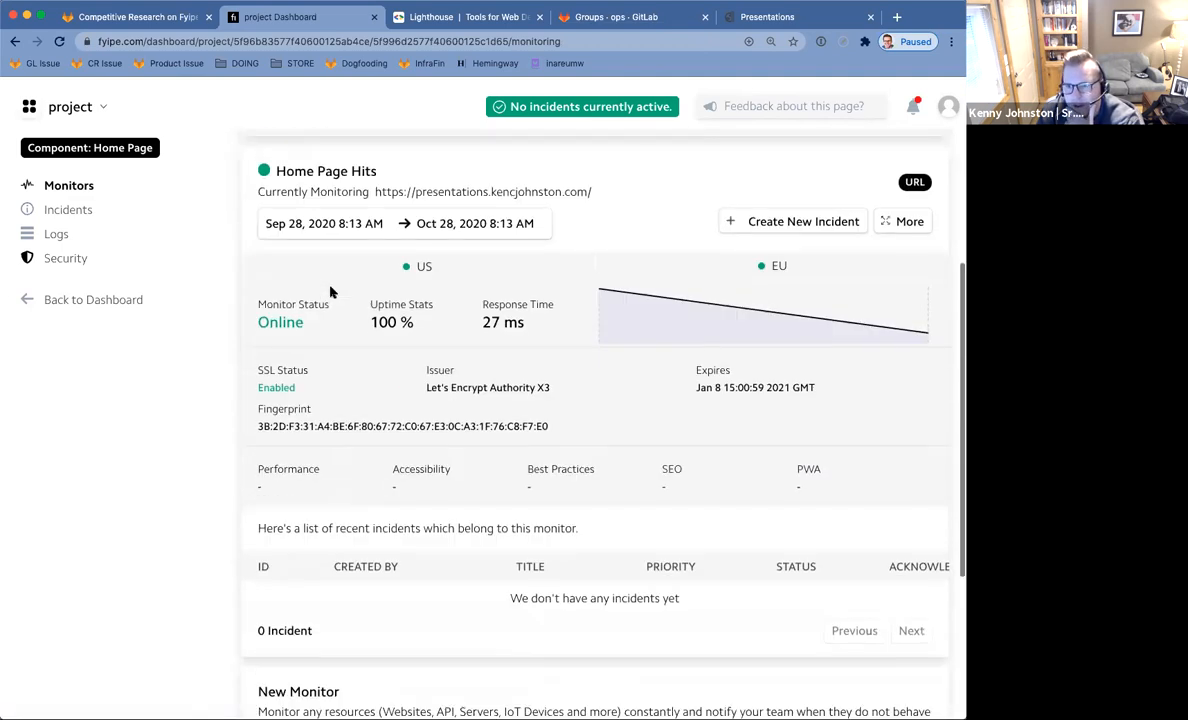
pyautogui.scroll(-5, 330, 290)
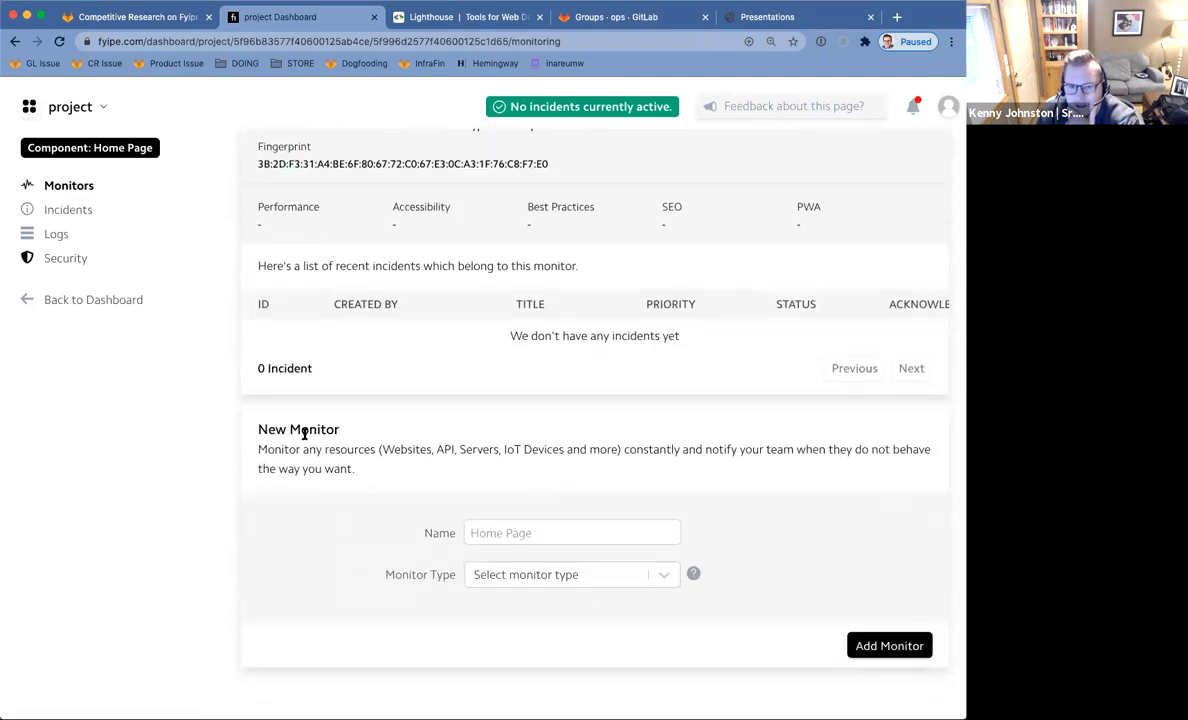
# Set the new monitor's type to API.
pyautogui.click(666, 576)
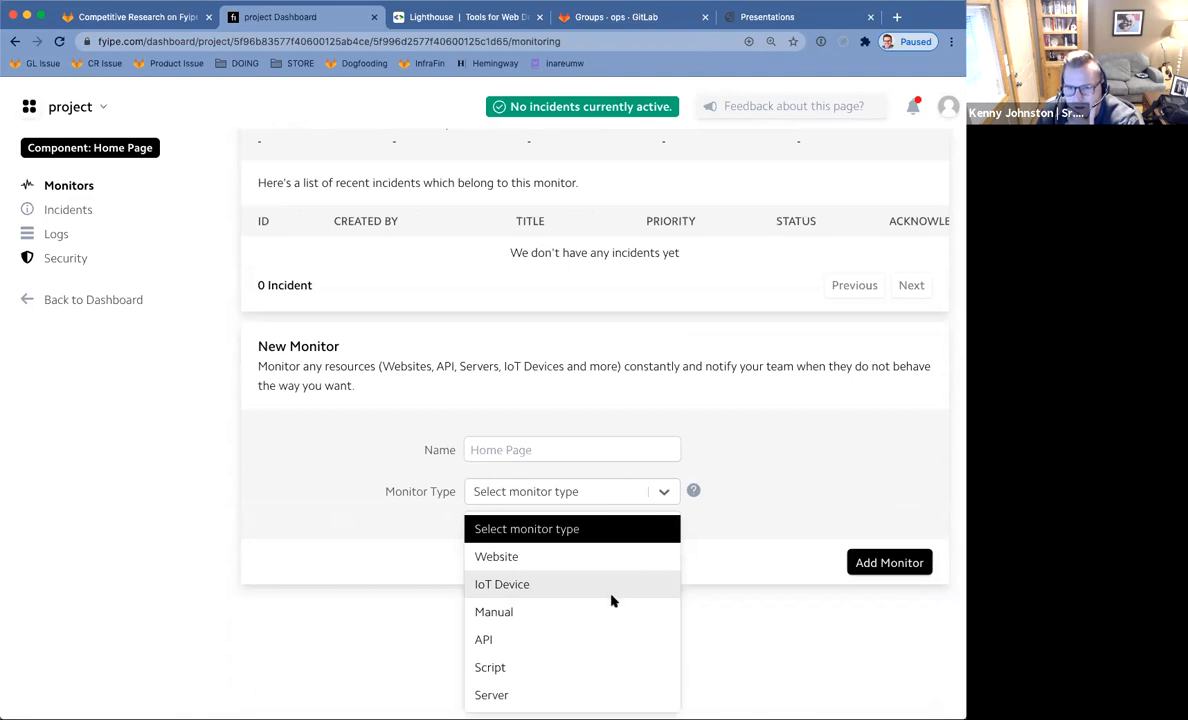
pyautogui.click(546, 641)
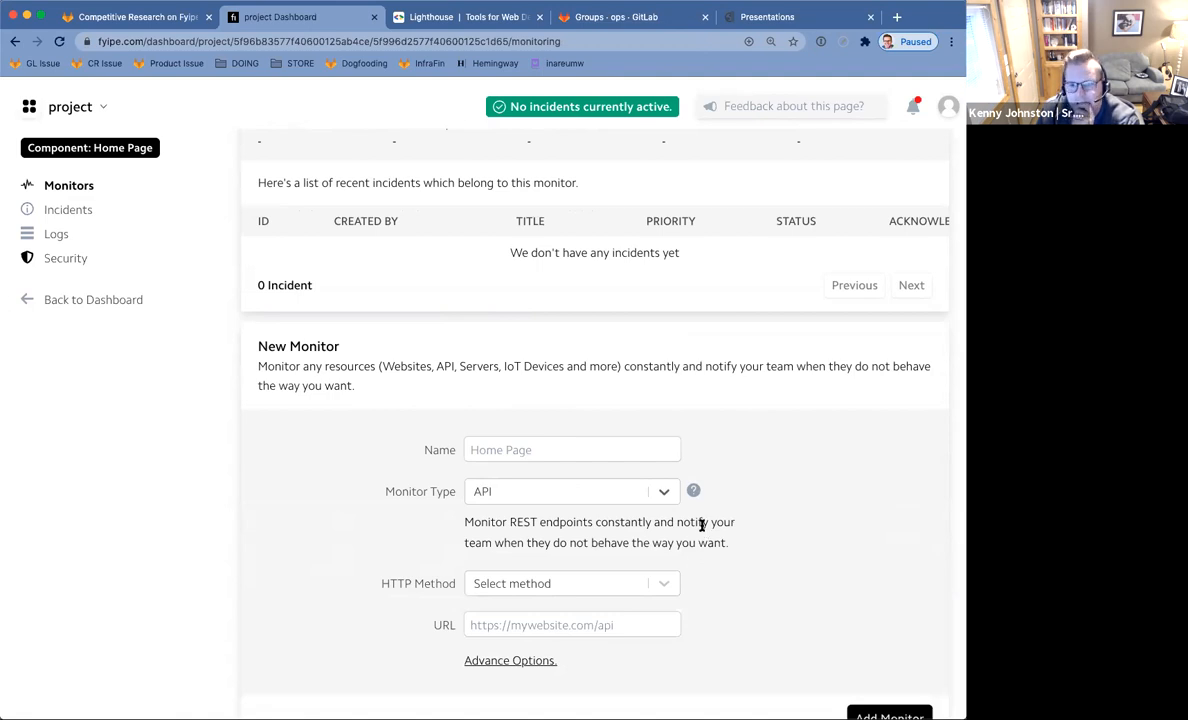
pyautogui.moveTo(612, 523); pyautogui.dragTo(717, 554)
pyautogui.click(545, 522)
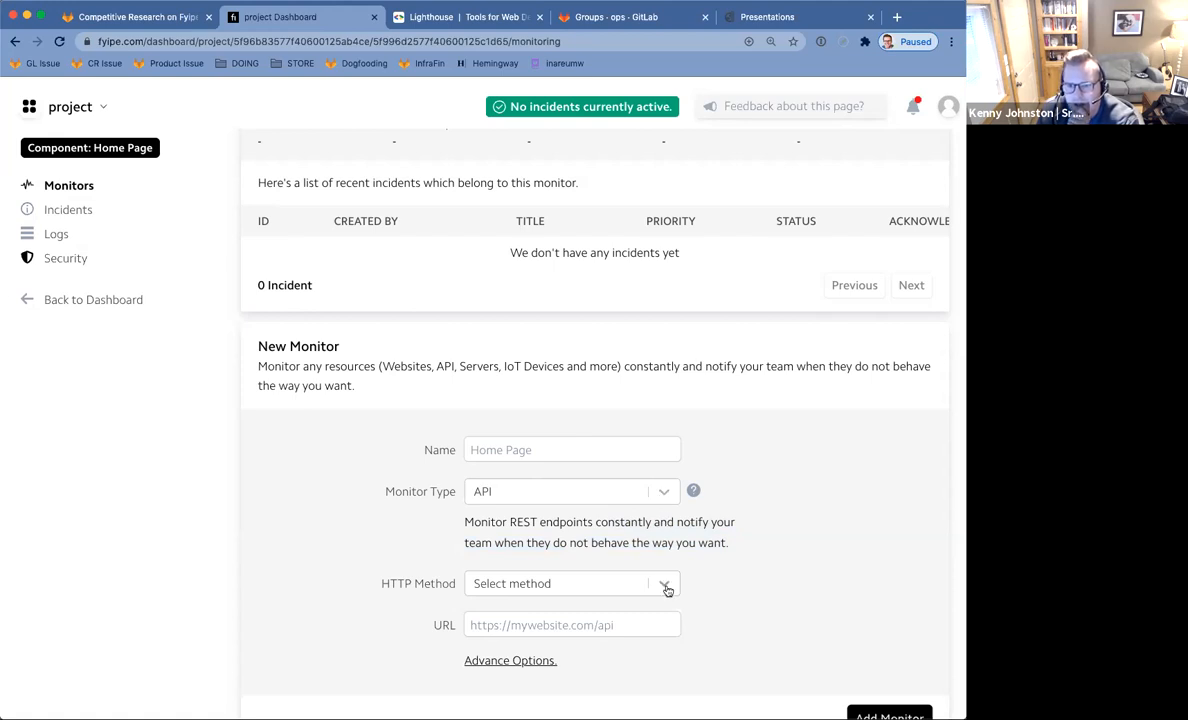
# Expand the API Advance Options and browse the headers, body and up/degraded/down criteria.
pyautogui.click(540, 660)
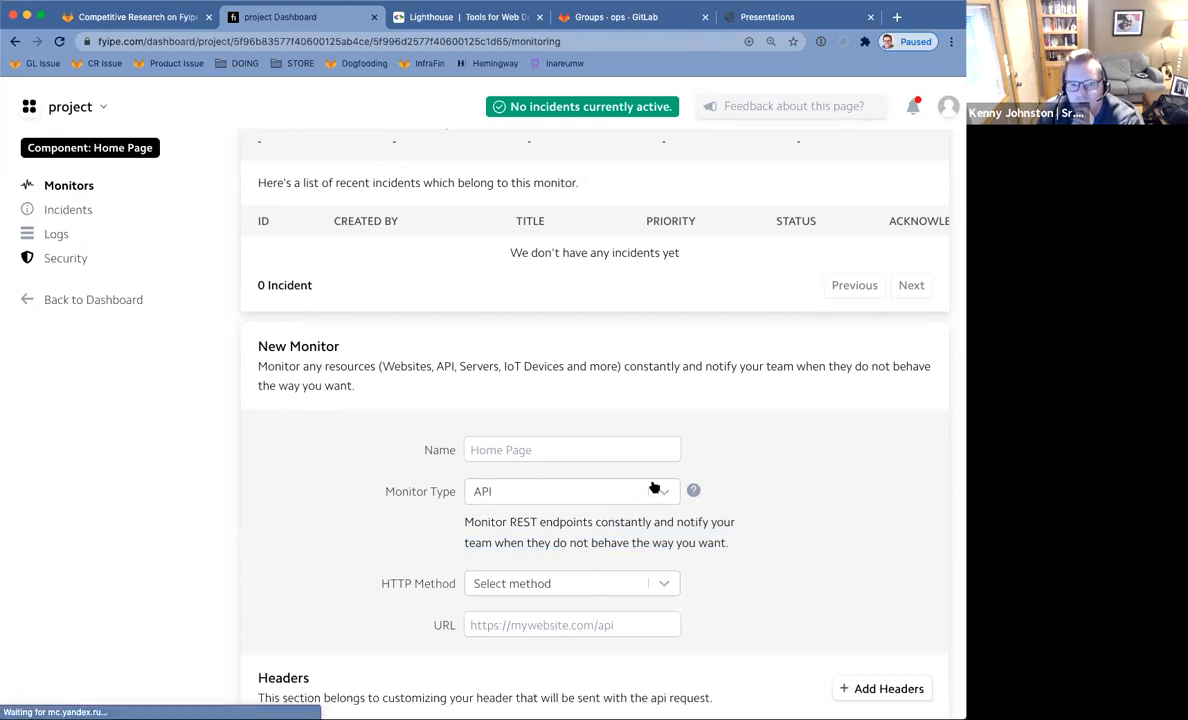
pyautogui.scroll(-3, 655, 490)
pyautogui.scroll(-3, 668, 478)
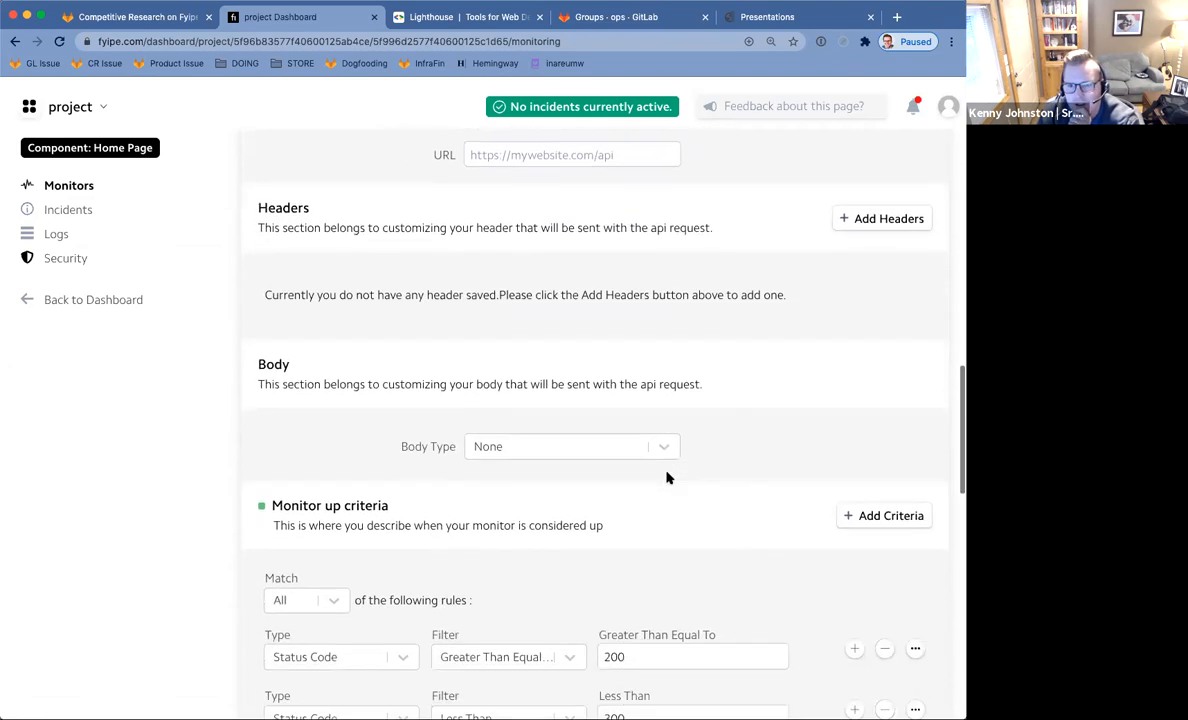
pyautogui.scroll(-2, 668, 478)
pyautogui.scroll(-3, 668, 478)
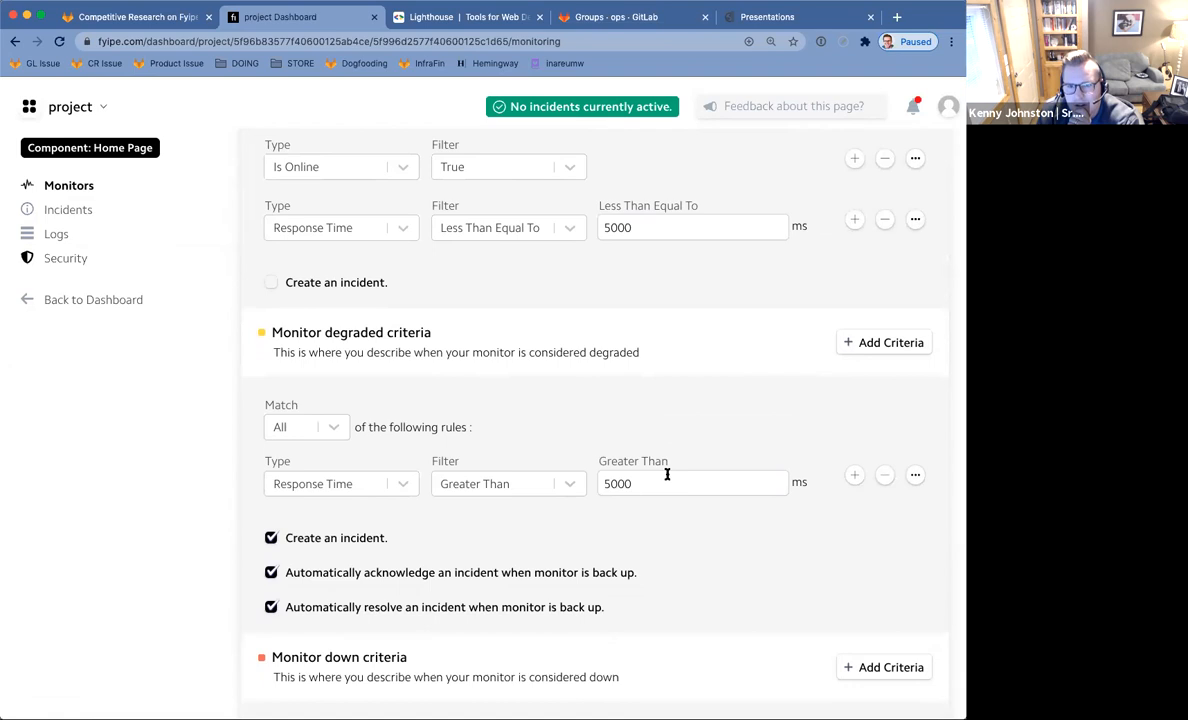
pyautogui.scroll(-3, 668, 476)
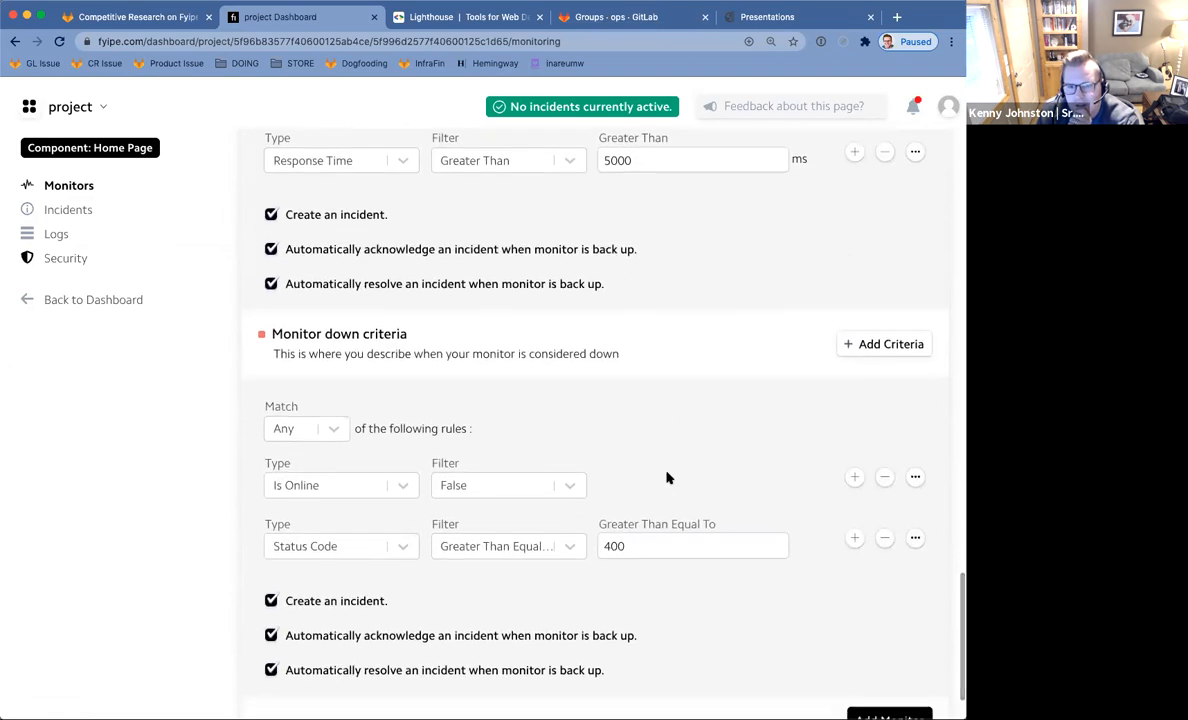
pyautogui.scroll(-1, 668, 478)
pyautogui.scroll(2, 668, 478)
pyautogui.scroll(5, 668, 478)
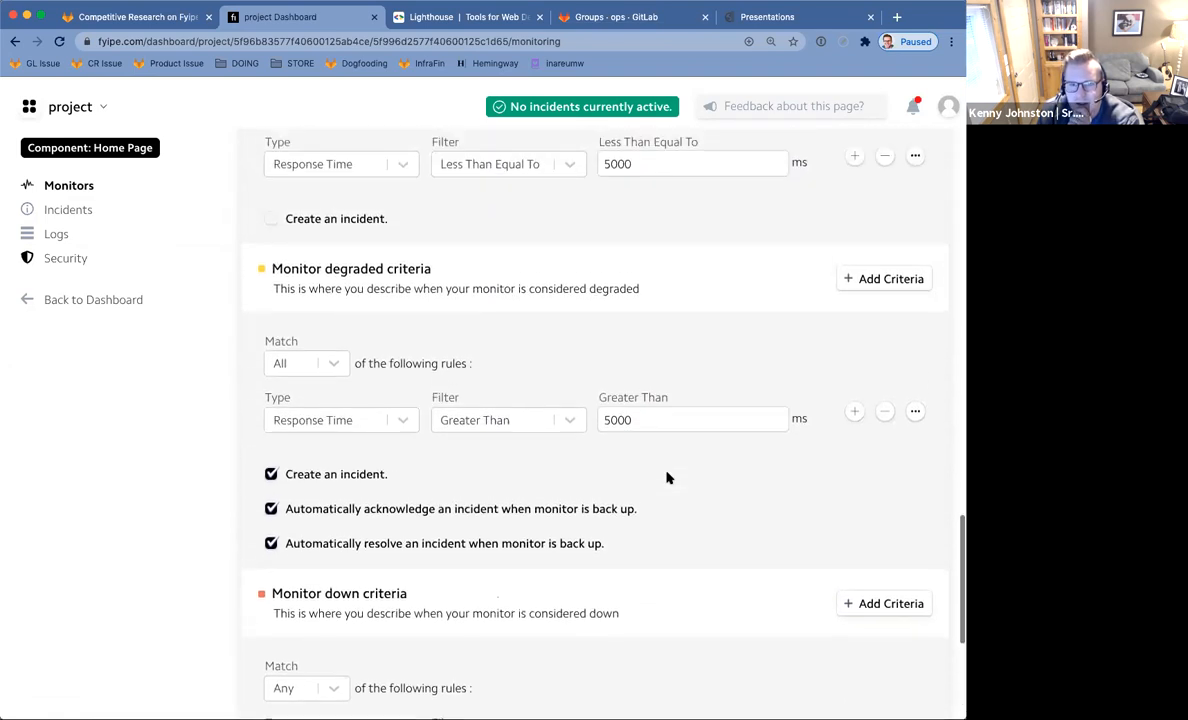
pyautogui.scroll(5, 668, 478)
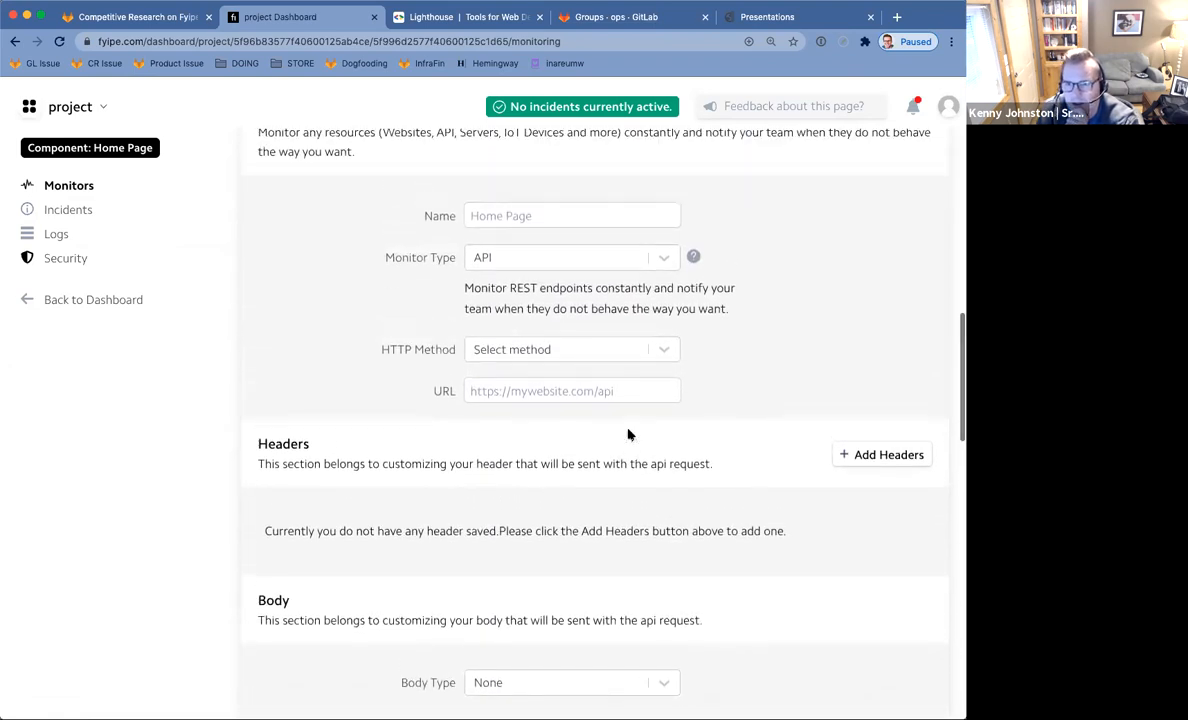
pyautogui.scroll(2, 628, 433)
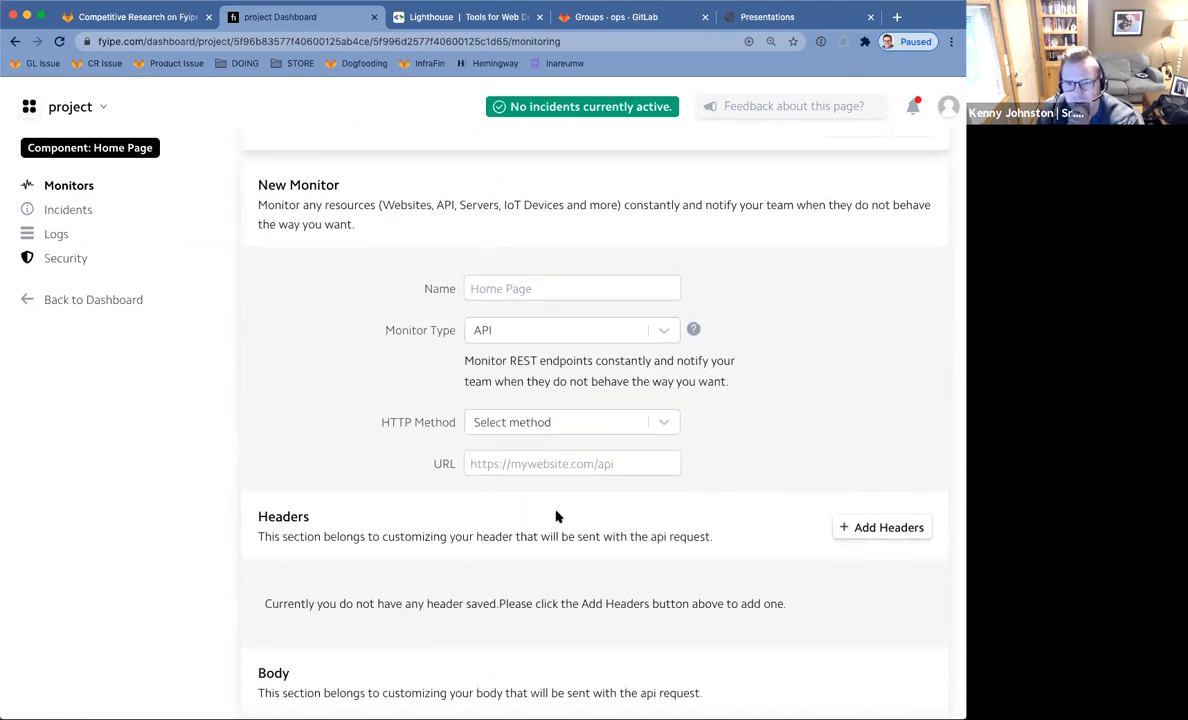
pyautogui.scroll(1, 510, 408)
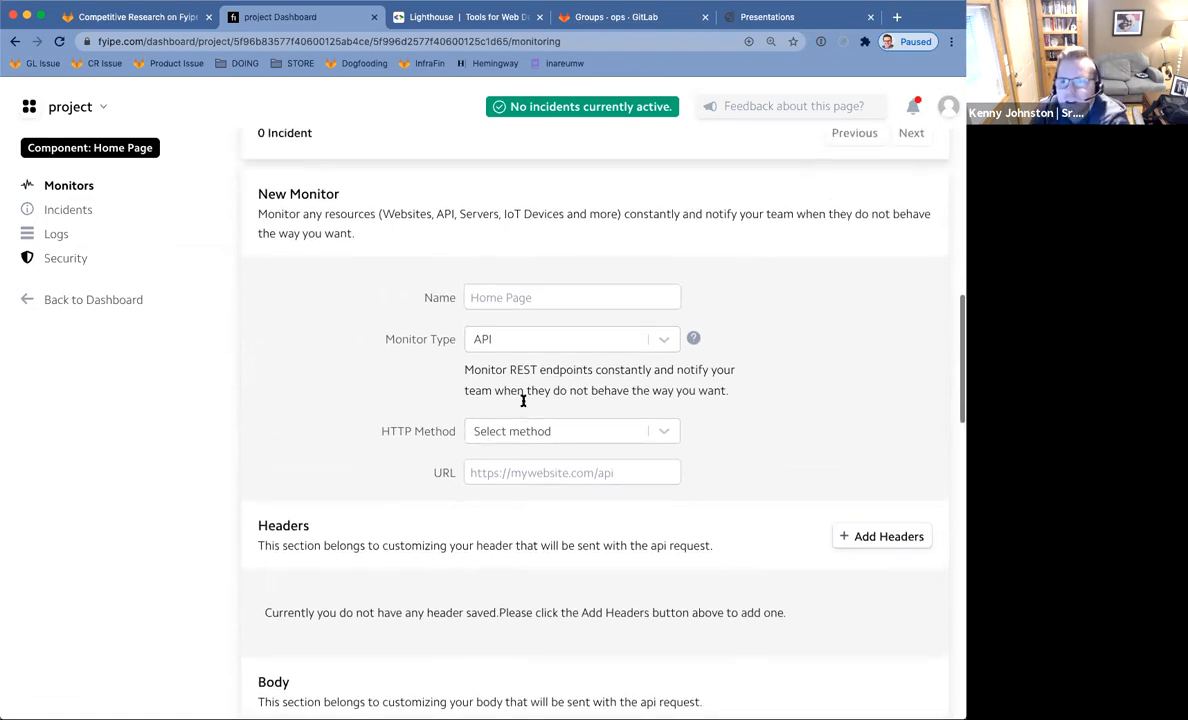
pyautogui.click(657, 345)
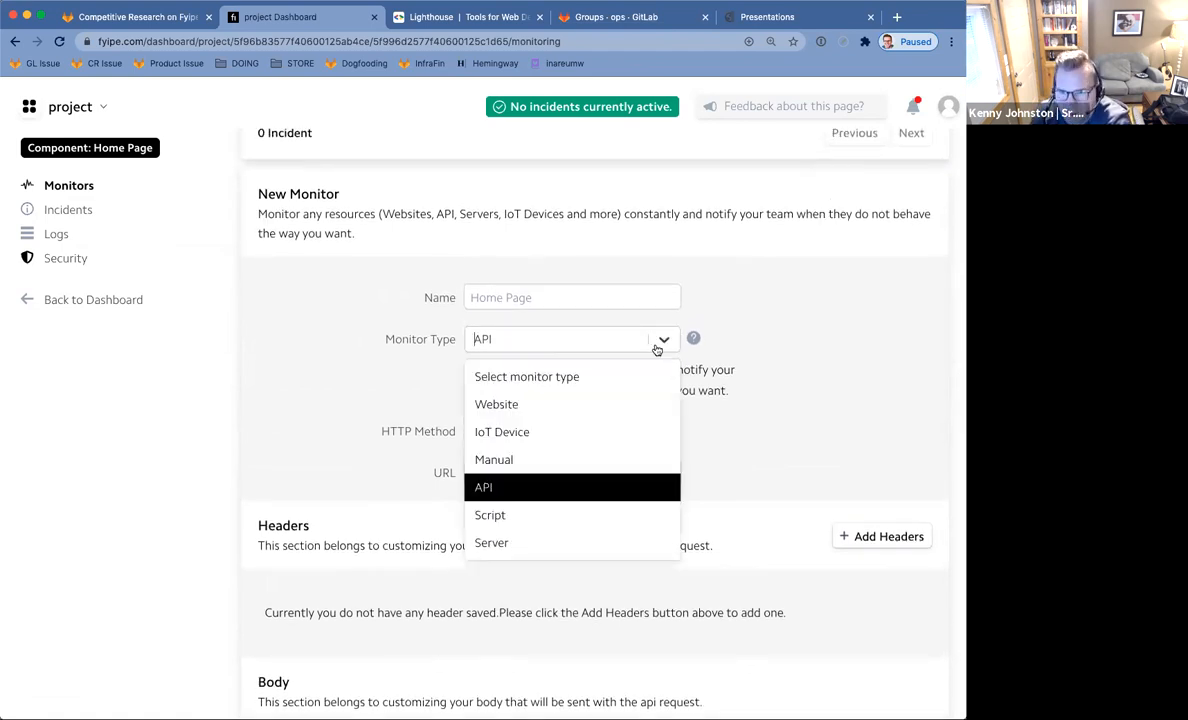
# Switch the monitor type to Script and browse its script box and execution-time criteria.
pyautogui.click(559, 517)
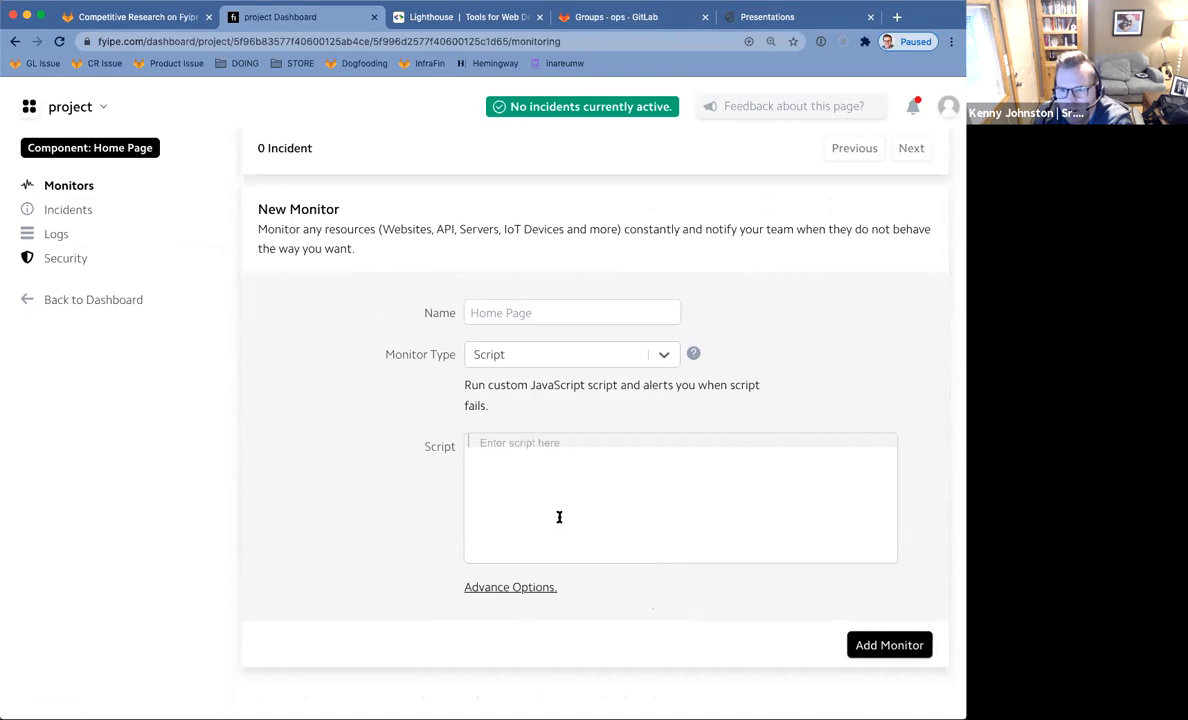
pyautogui.click(511, 590)
pyautogui.scroll(-5, 361, 422)
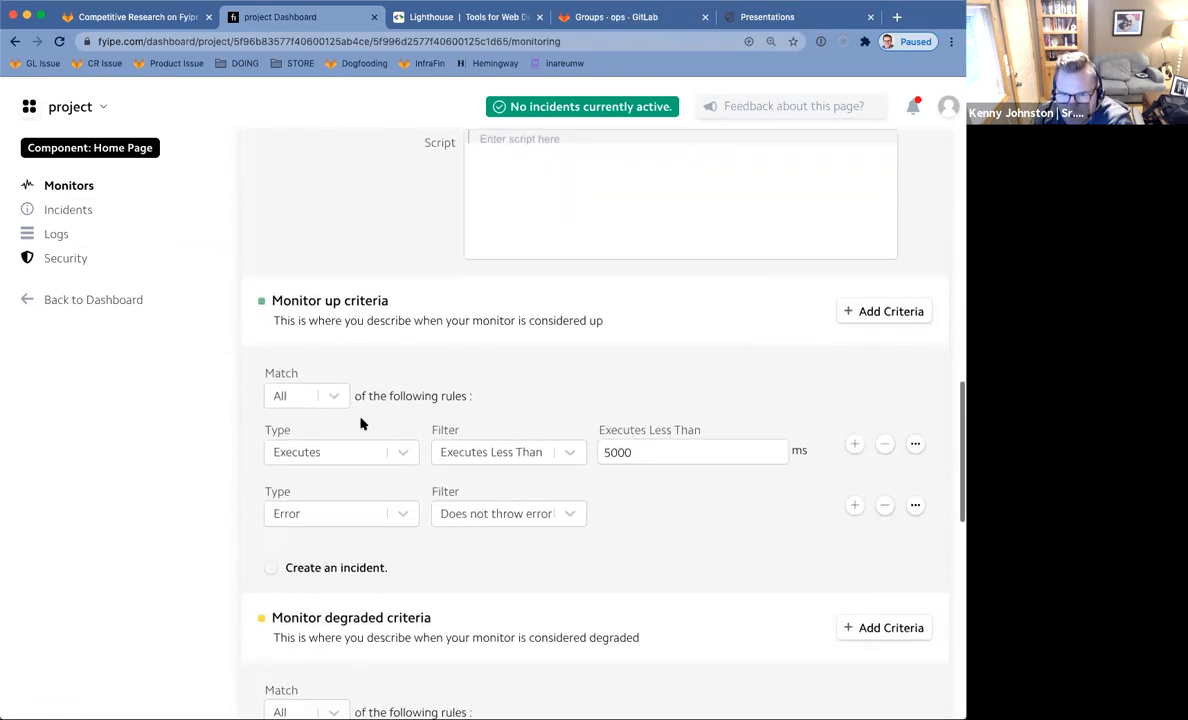
pyautogui.scroll(-3, 361, 422)
pyautogui.scroll(-5, 361, 422)
pyautogui.scroll(15, 361, 422)
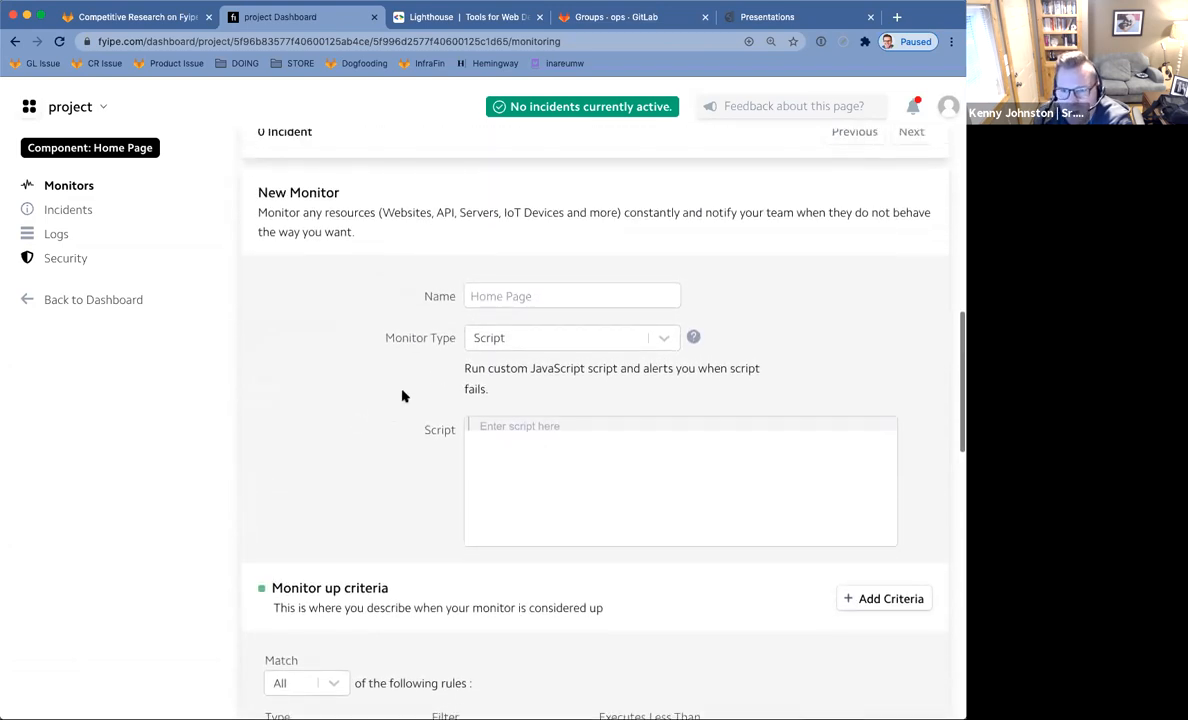
pyautogui.click(664, 339)
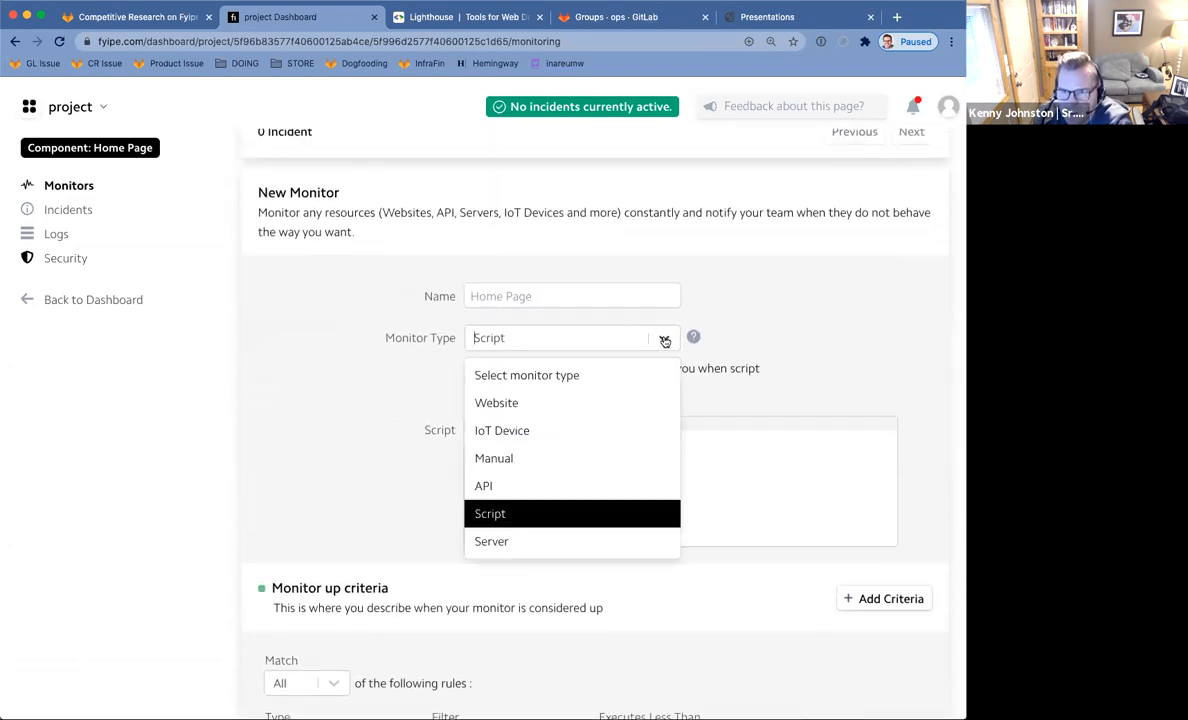
# Create a Server-type monitor named Home Page Server with its Free Storage and Is Online criteria.
pyautogui.click(563, 546)
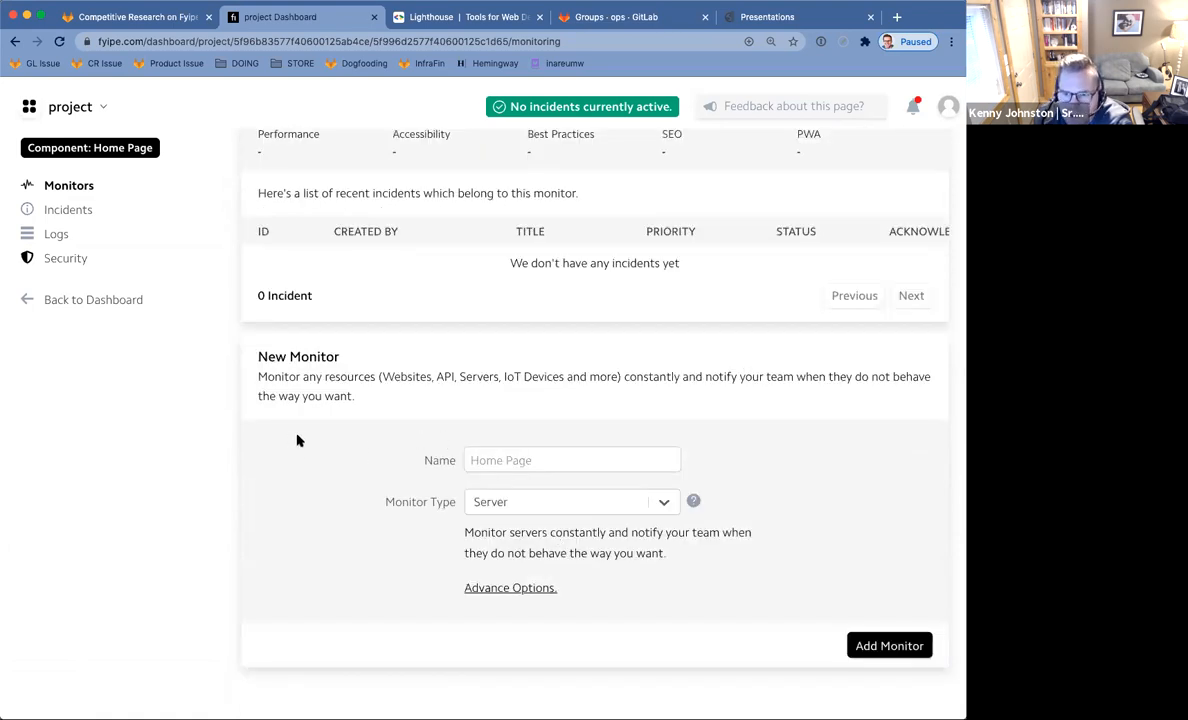
pyautogui.click(497, 590)
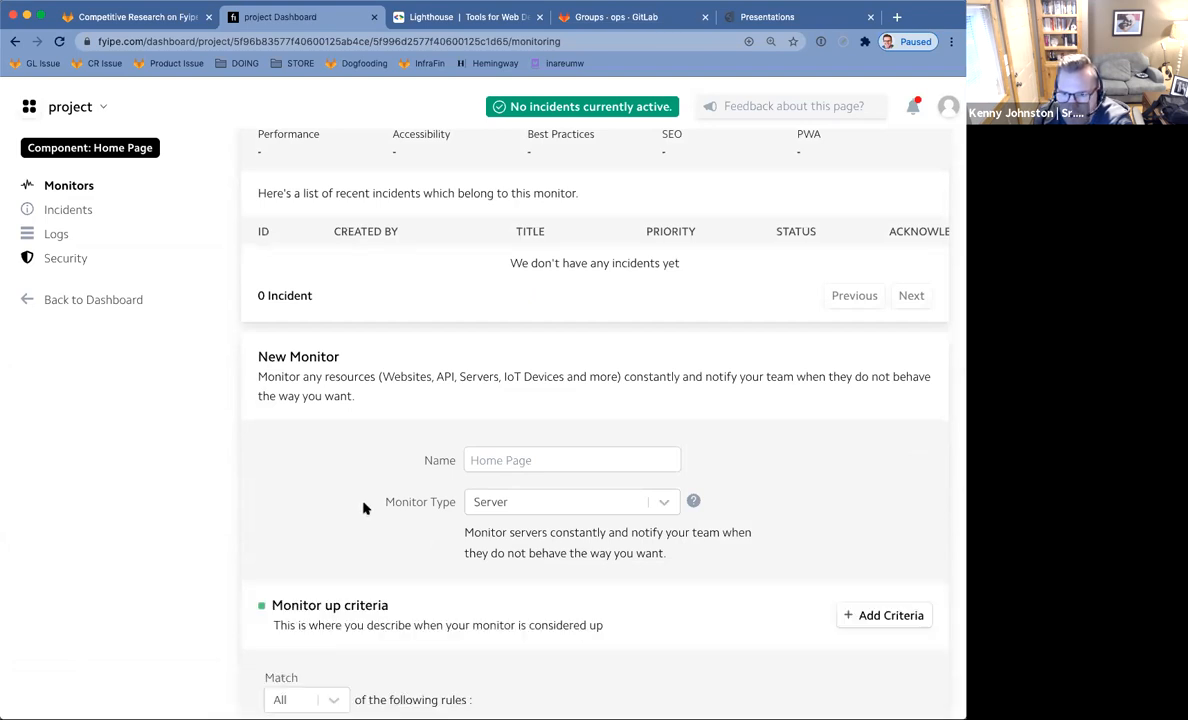
pyautogui.scroll(-3, 366, 505)
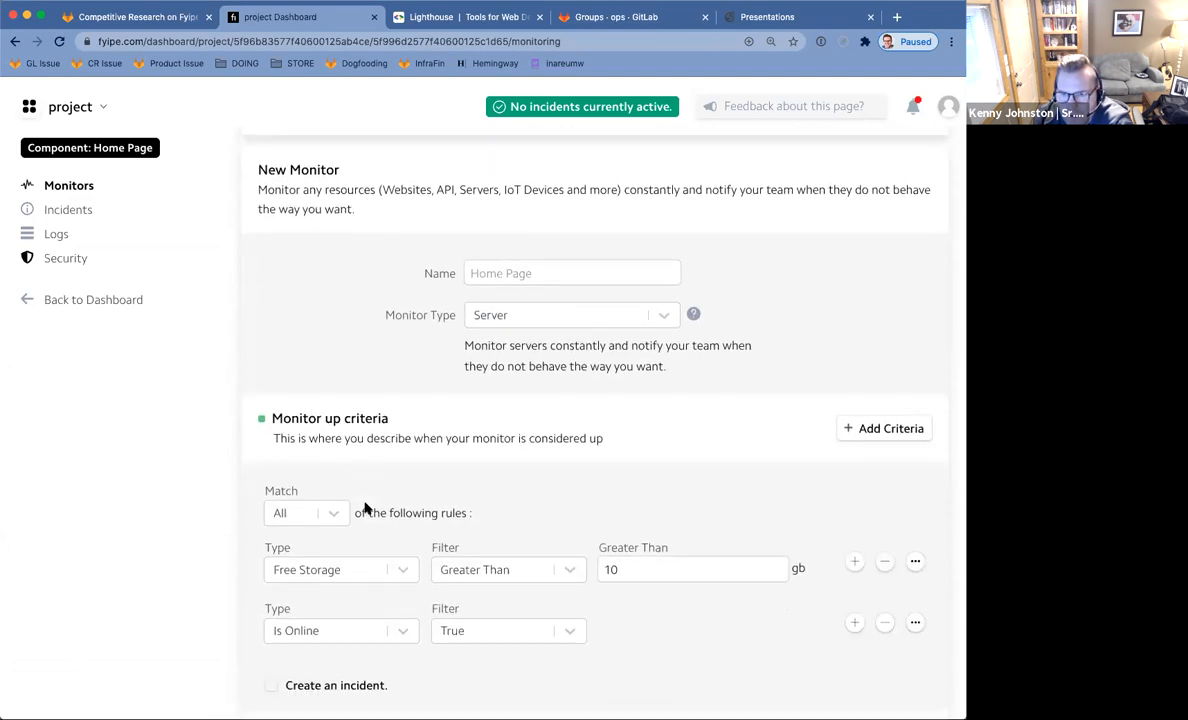
pyautogui.click(527, 274)
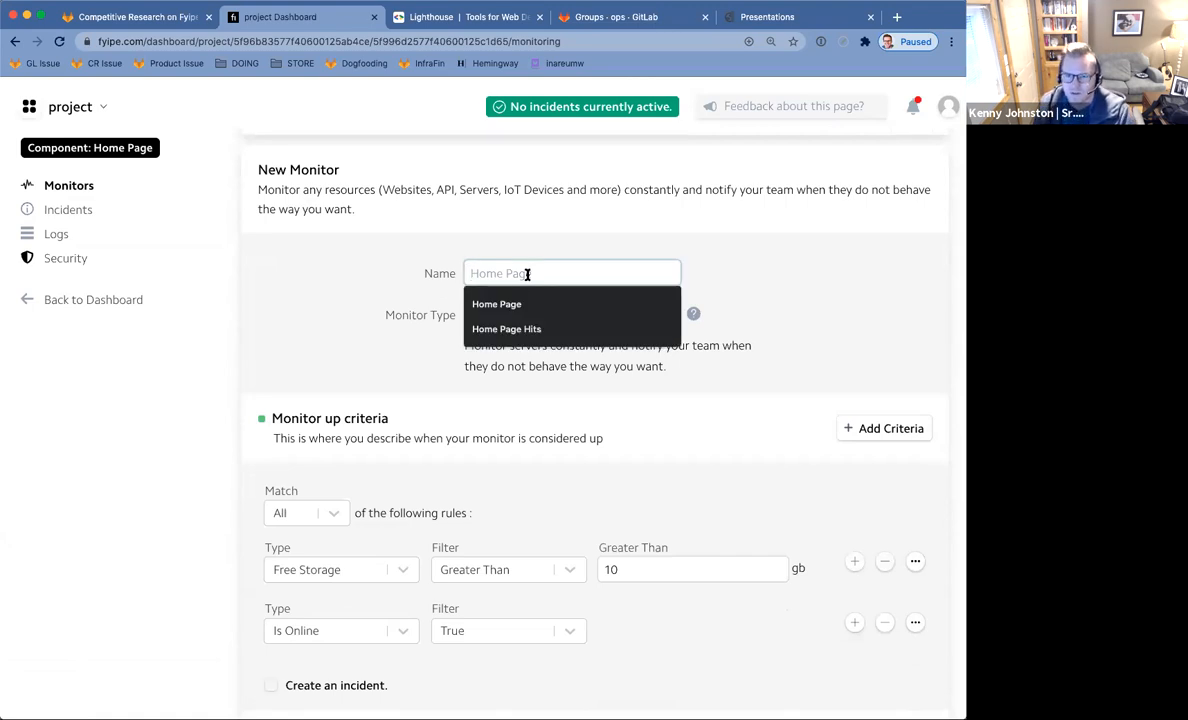
pyautogui.write('Home Page Server')
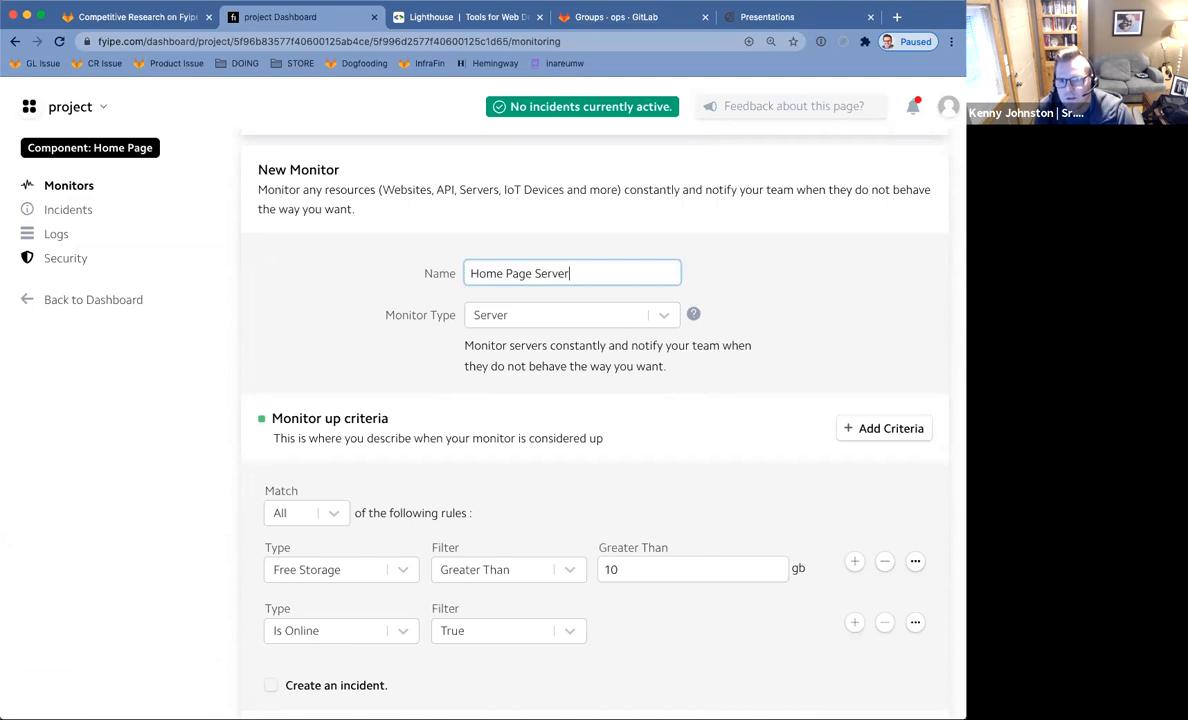
pyautogui.press('Return')
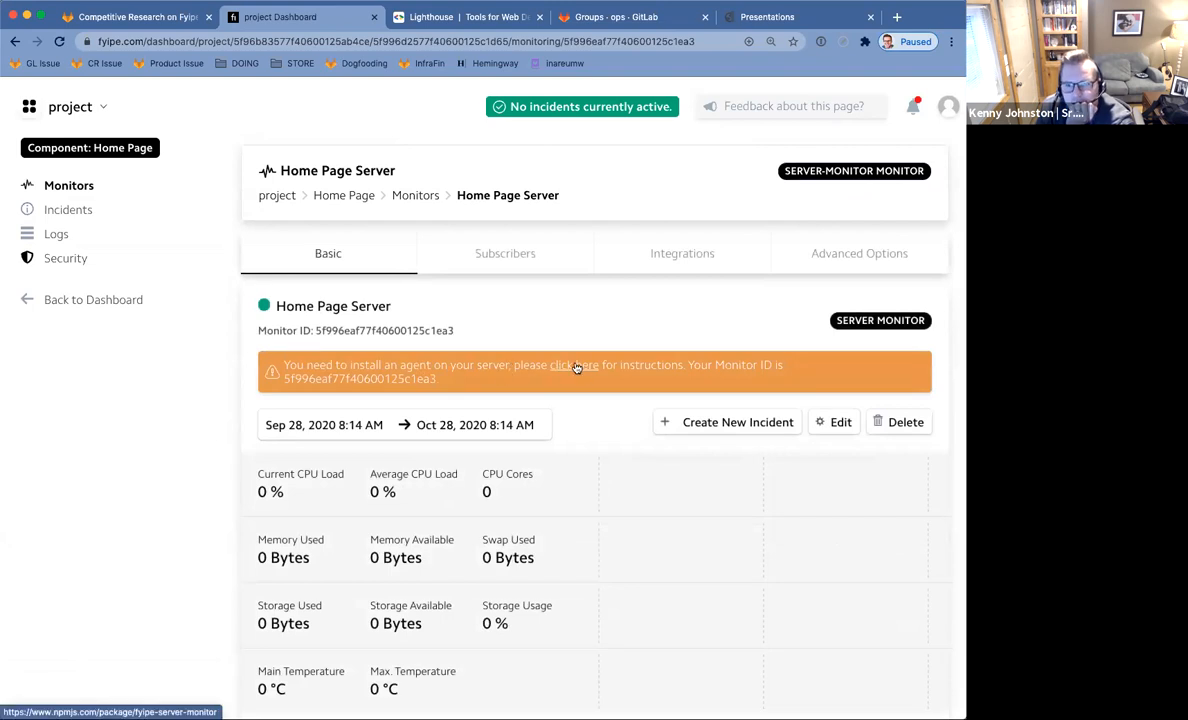
# Read the fyipe-server-monitor npm README from the agent banner link, then return to Fyipe.
pyautogui.click(576, 366)
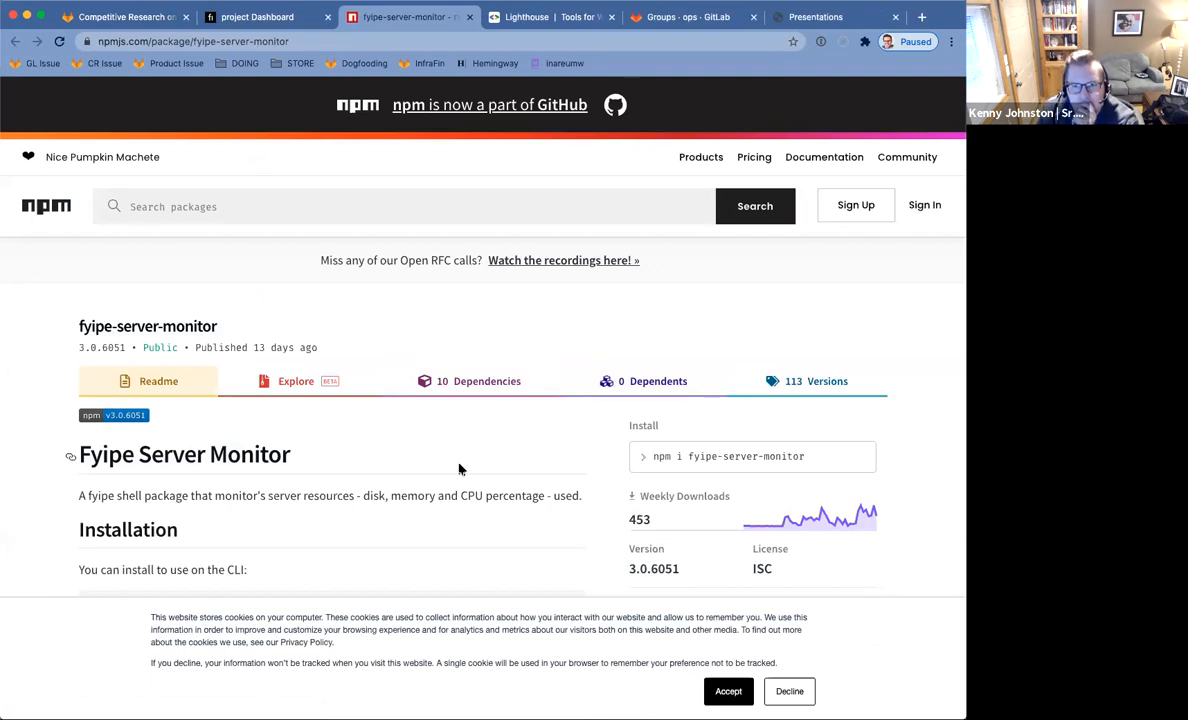
pyautogui.scroll(-3, 459, 469)
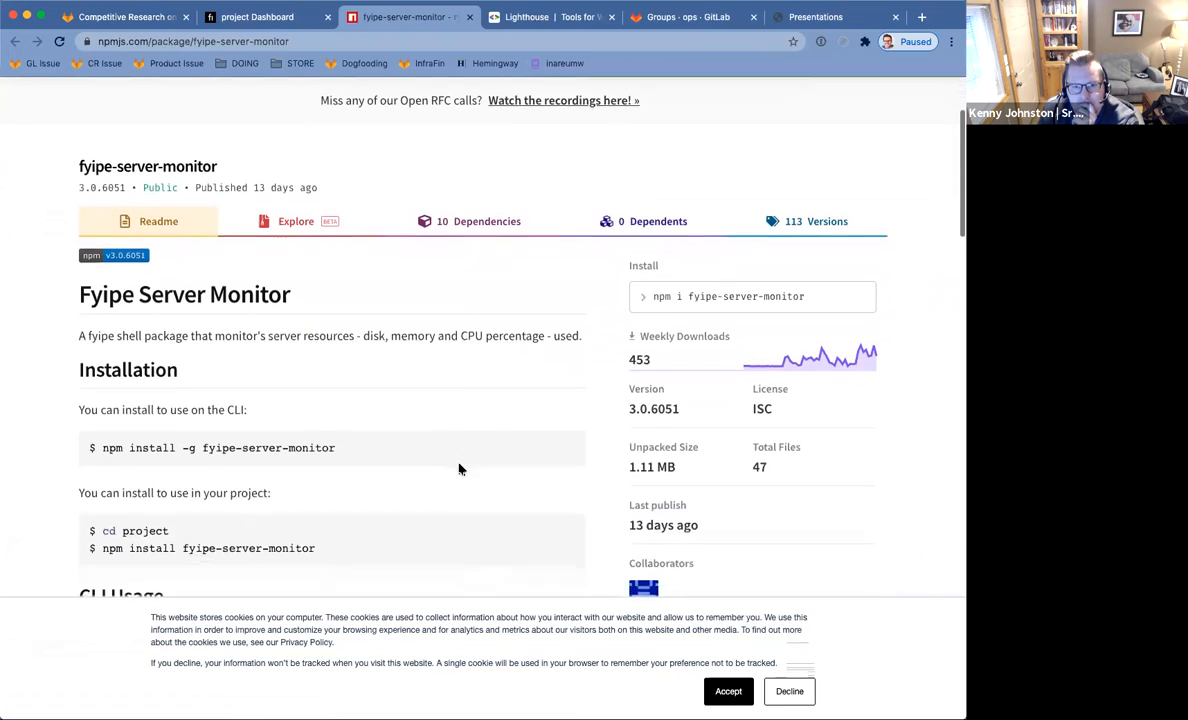
pyautogui.scroll(-2, 459, 469)
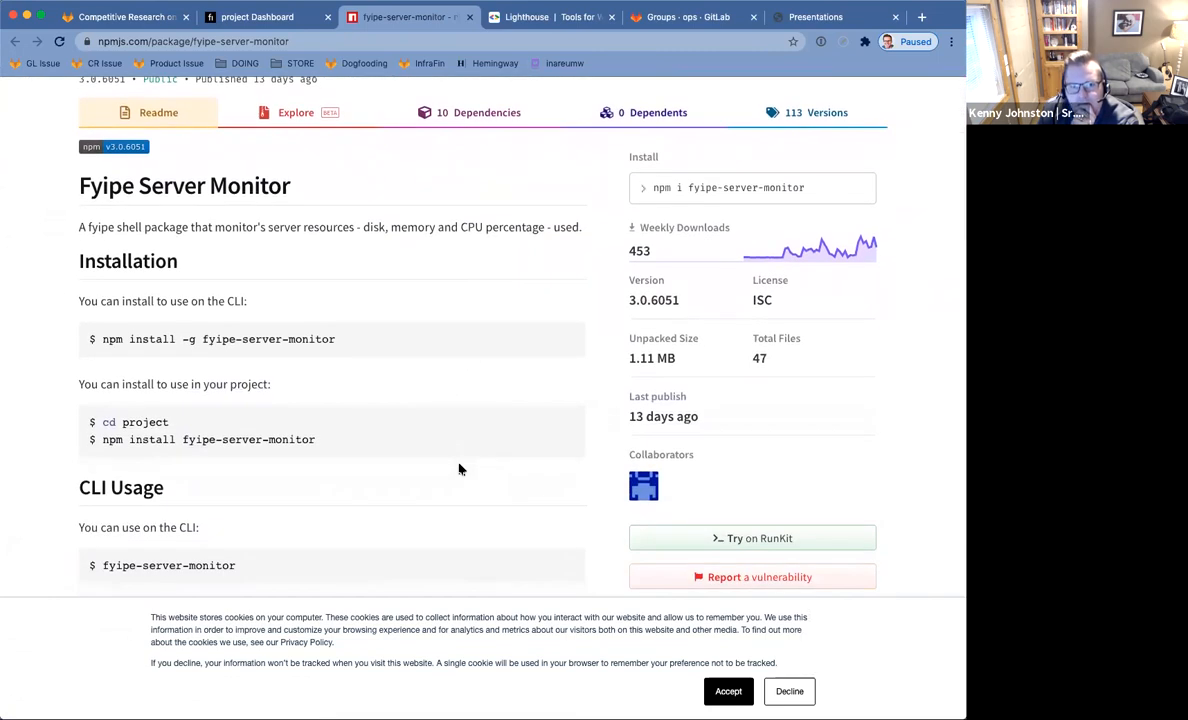
pyautogui.scroll(-2, 459, 469)
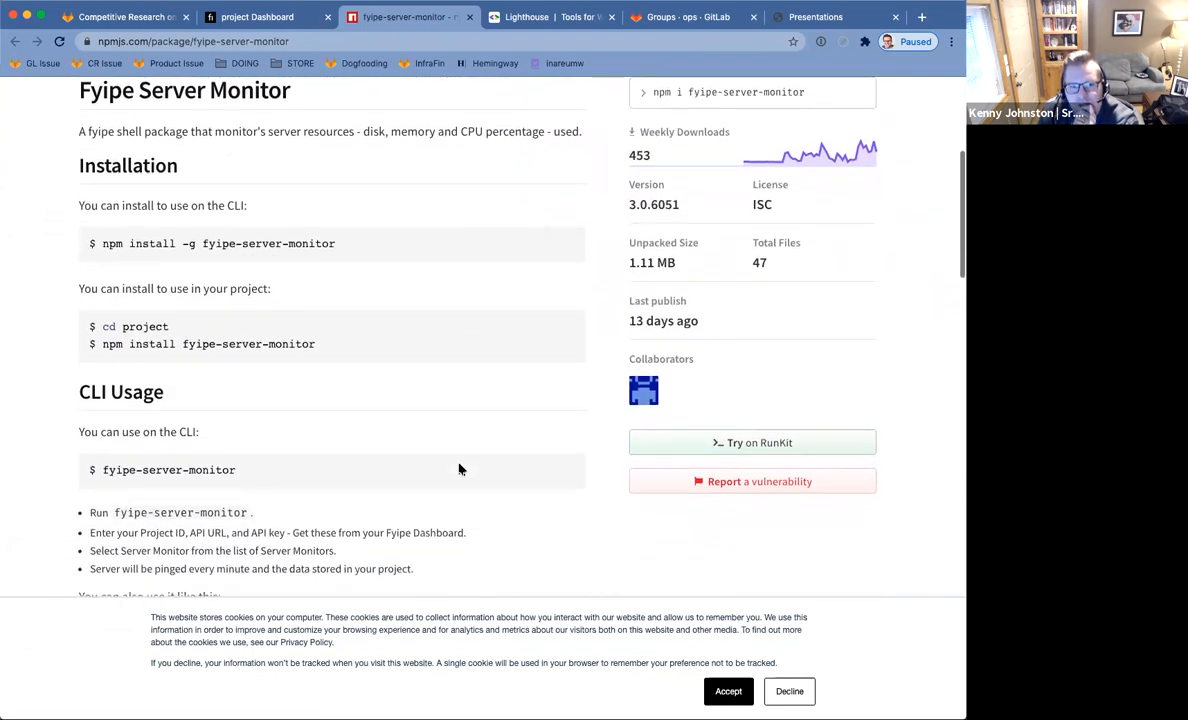
pyautogui.scroll(-1, 459, 469)
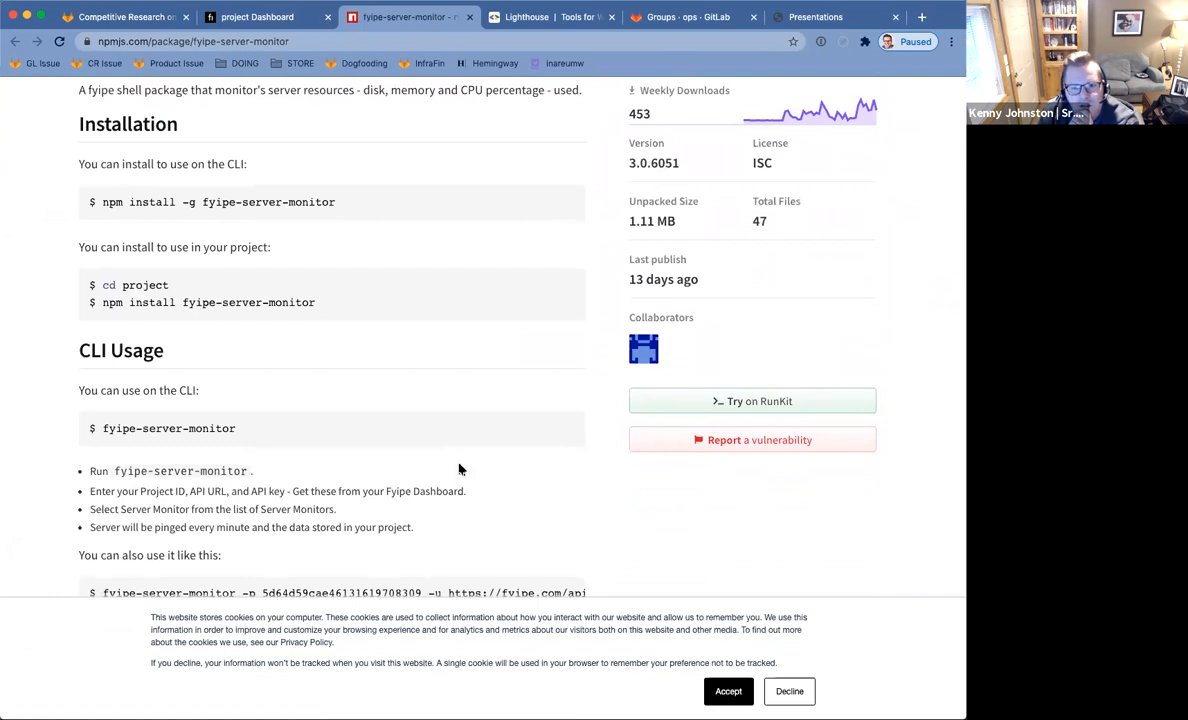
pyautogui.scroll(-7, 459, 469)
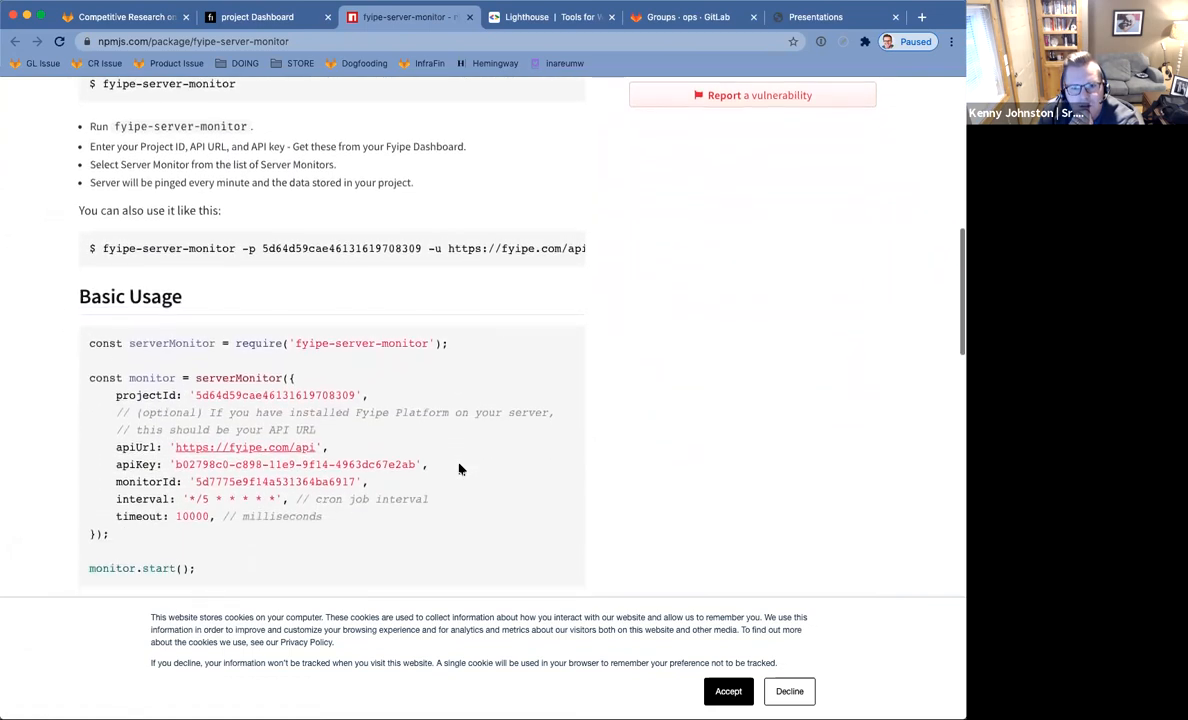
pyautogui.scroll(-4, 459, 469)
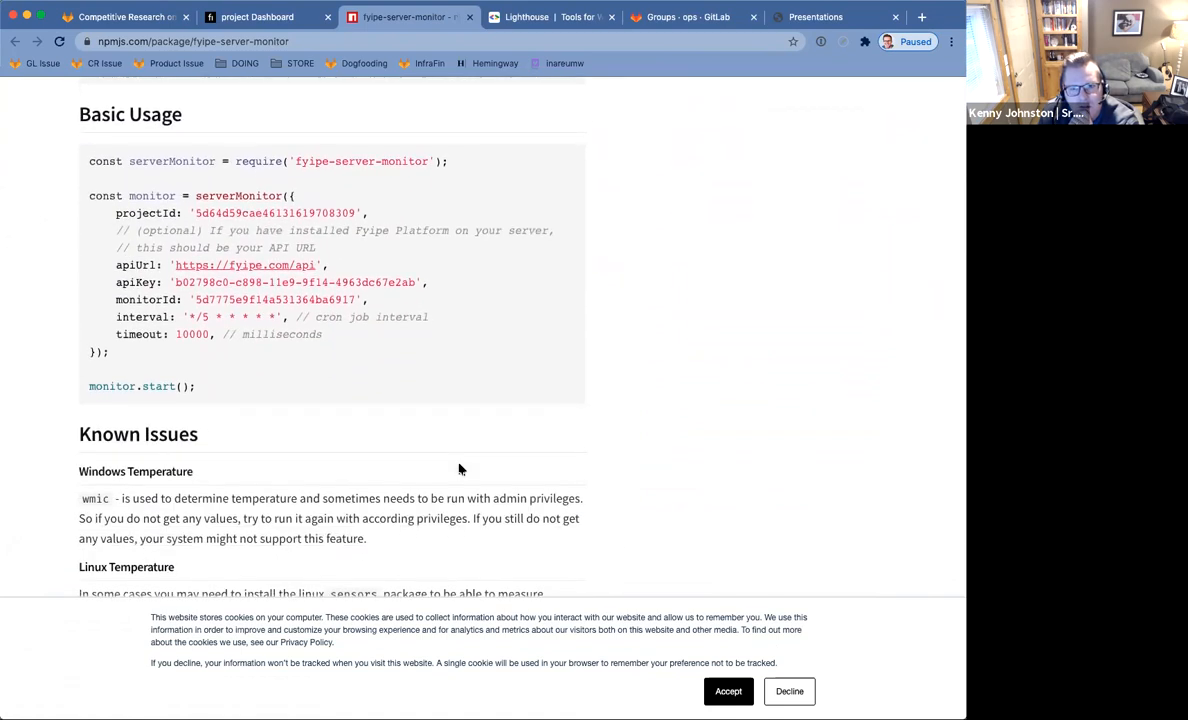
pyautogui.scroll(-9, 459, 469)
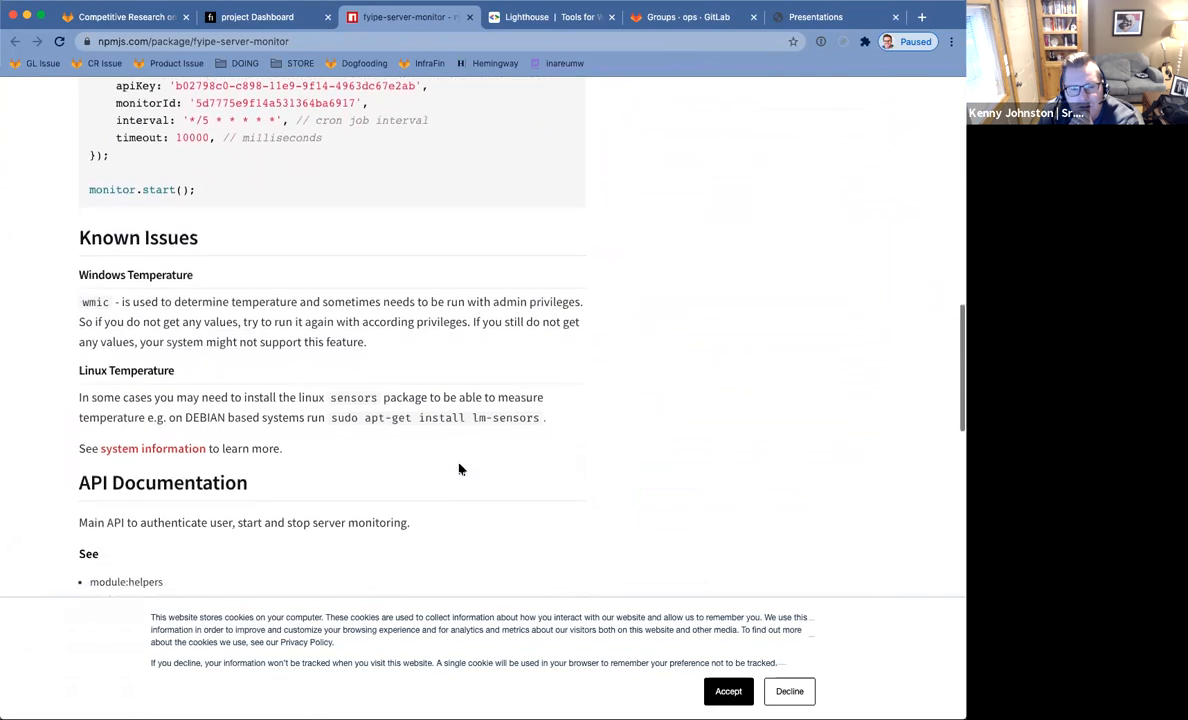
pyautogui.scroll(-8, 459, 469)
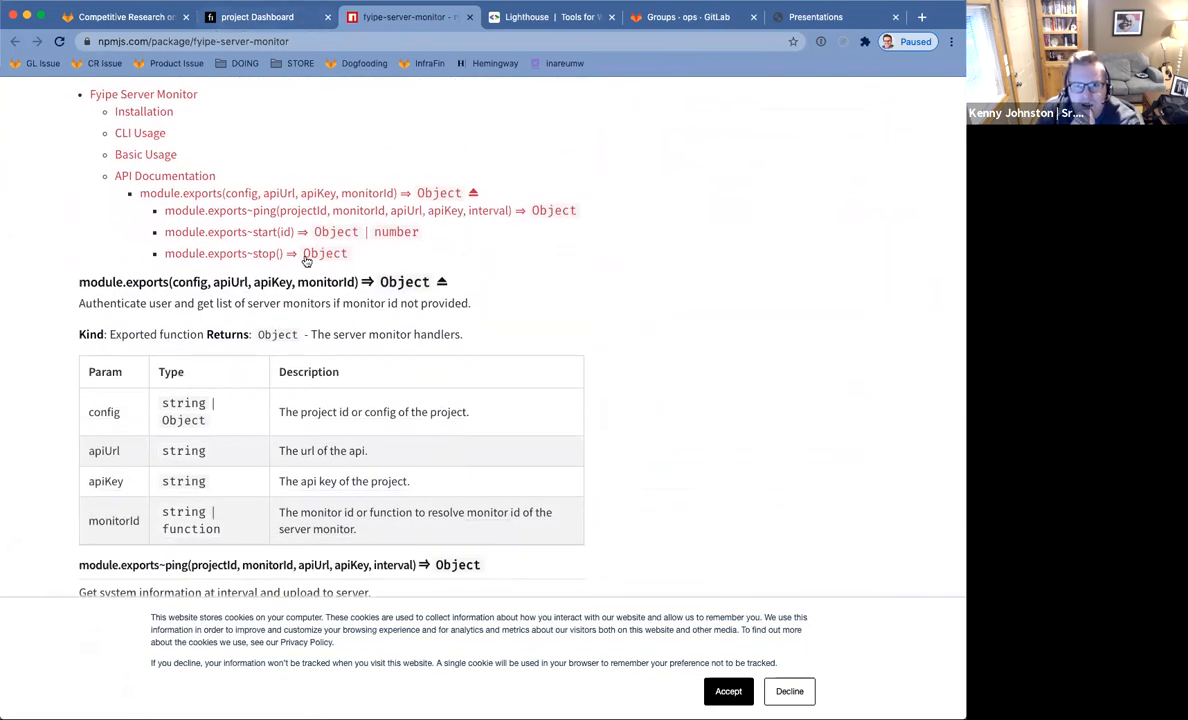
pyautogui.scroll(20, 285, 244)
pyautogui.click(248, 17)
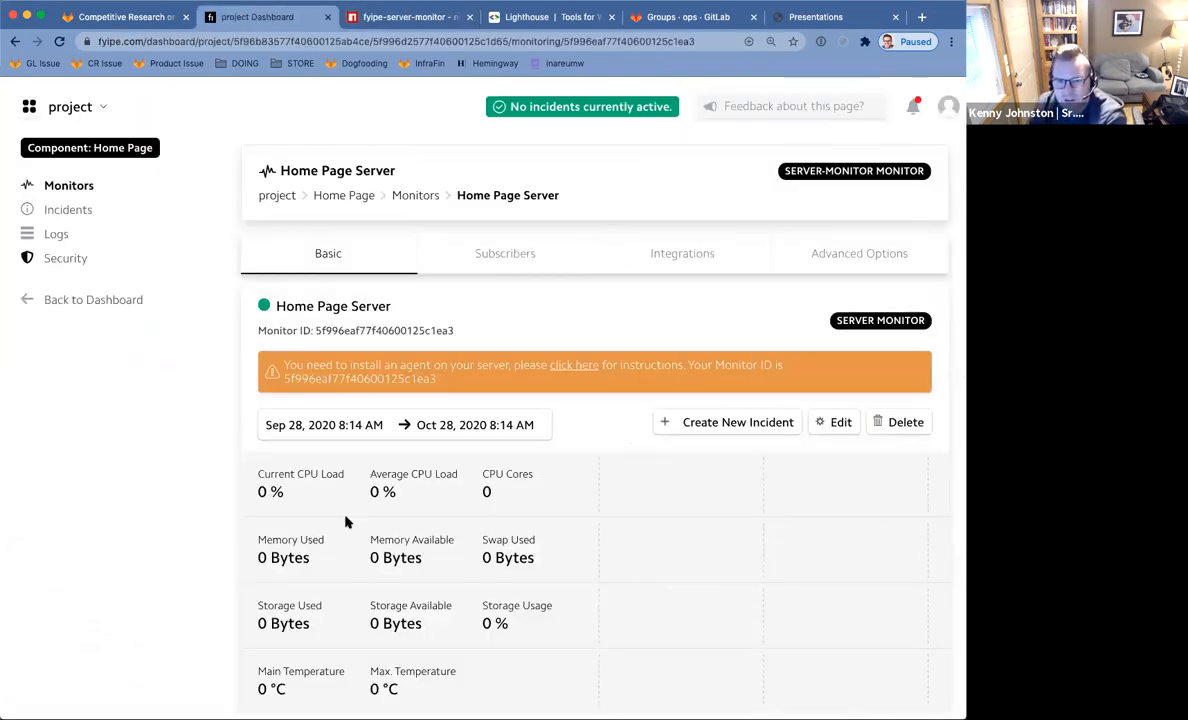
# Scroll down to the Home Page Server monitor's empty Incidents table and back up.
pyautogui.scroll(-5, 556, 437)
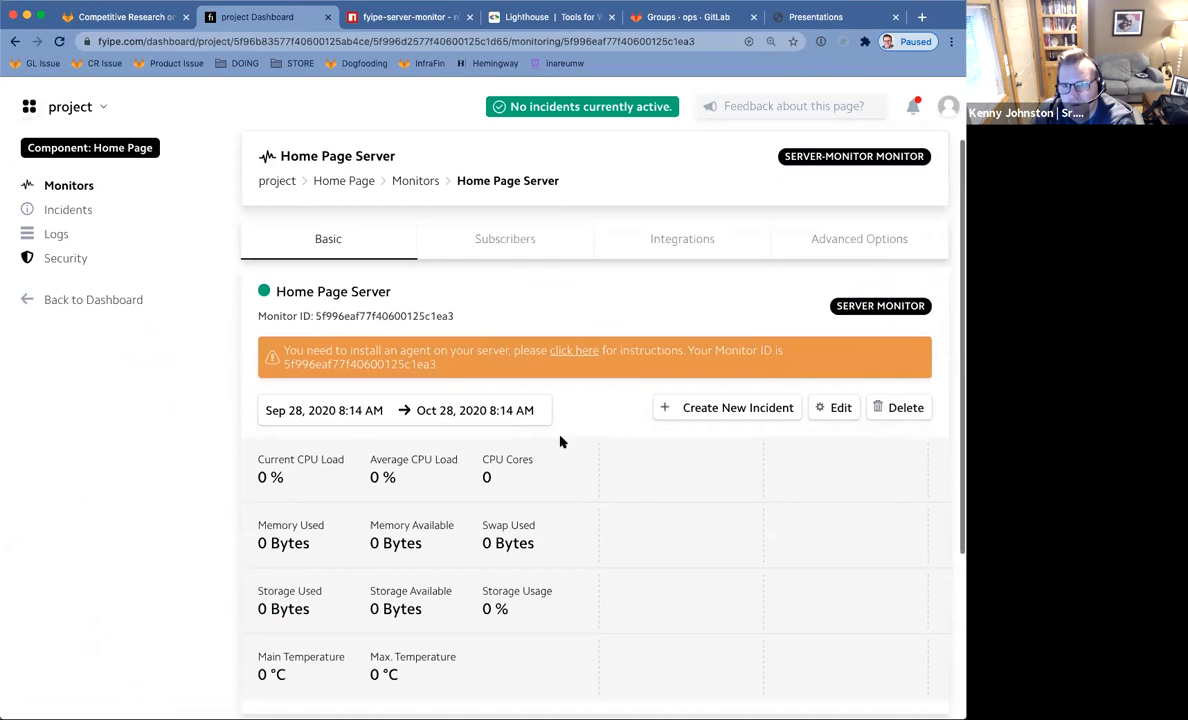
pyautogui.scroll(1, 565, 442)
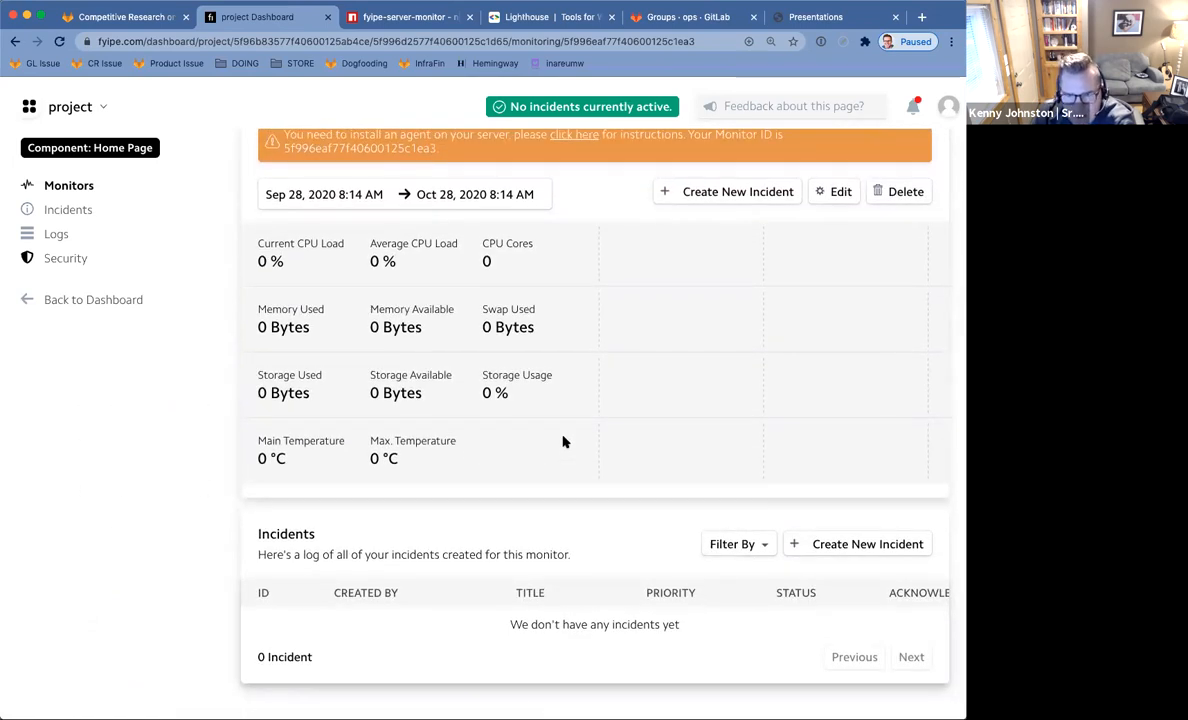
pyautogui.scroll(5, 563, 441)
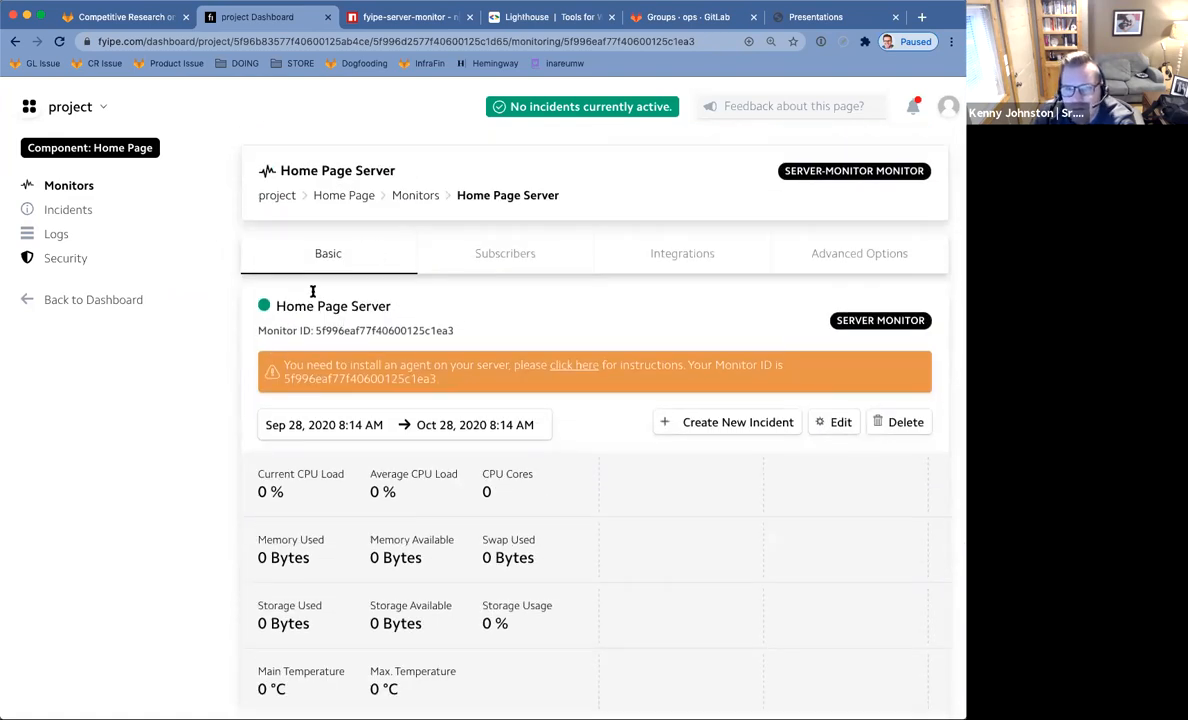
# Browse the Home Page monitors list and the available monitor types.
pyautogui.click(343, 196)
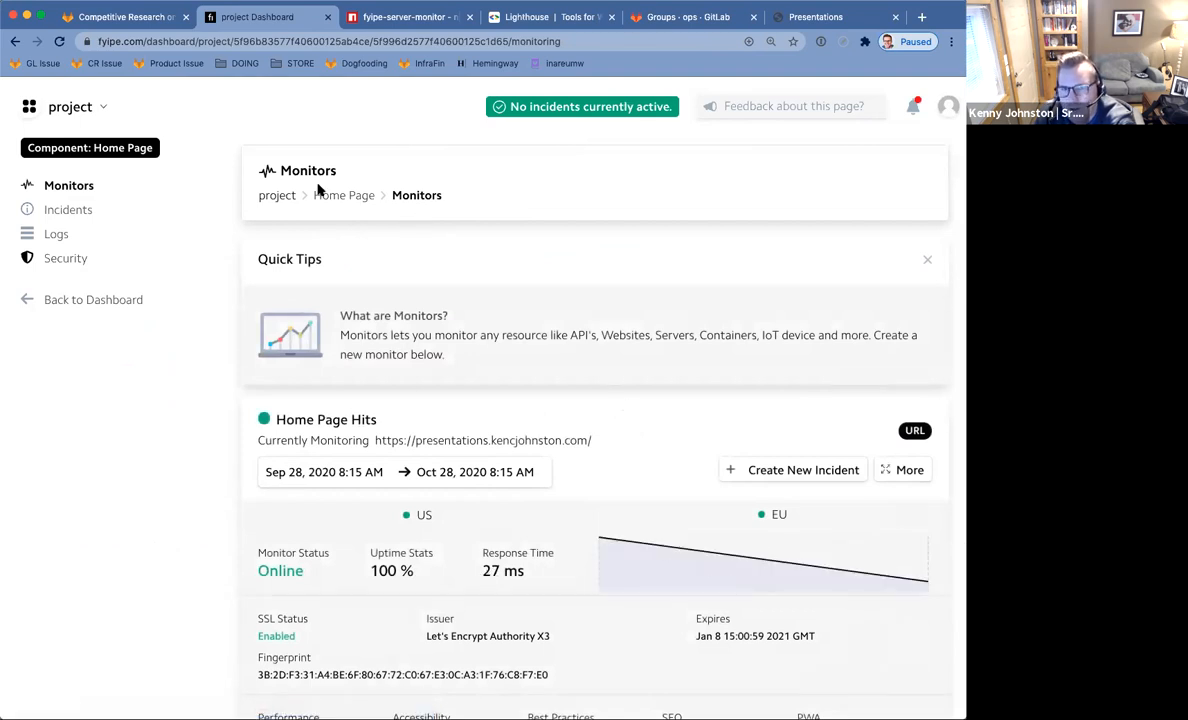
pyautogui.scroll(-3, 556, 377)
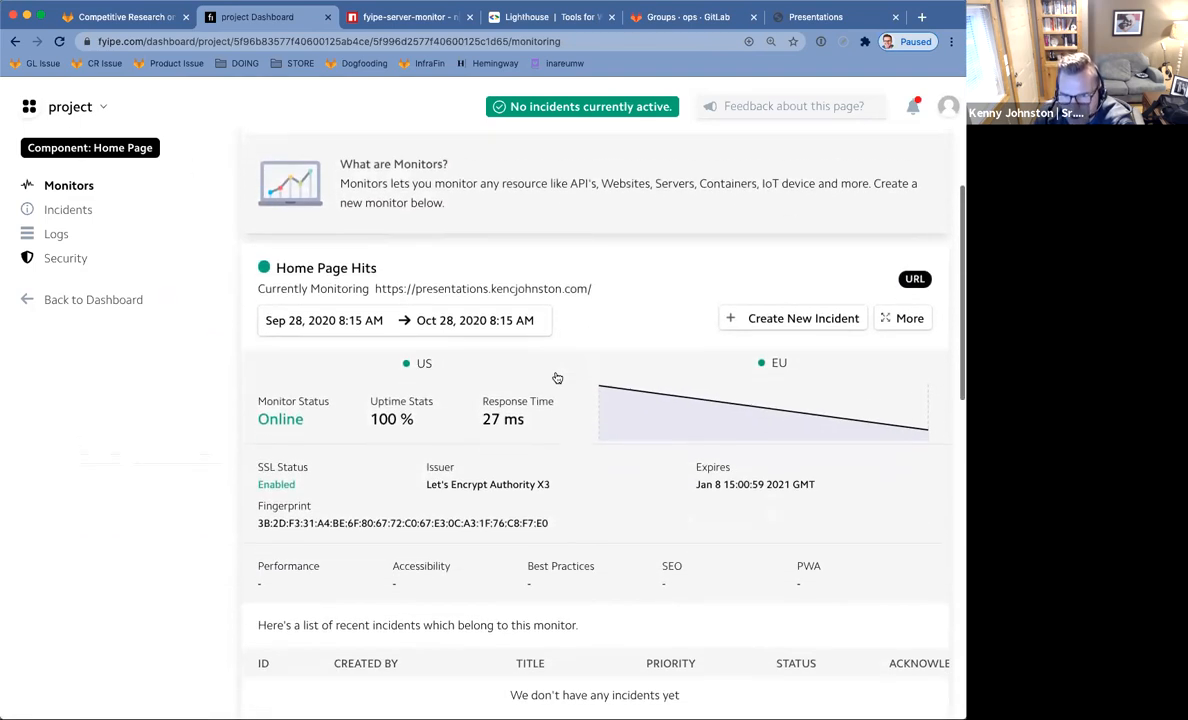
pyautogui.scroll(-10, 585, 371)
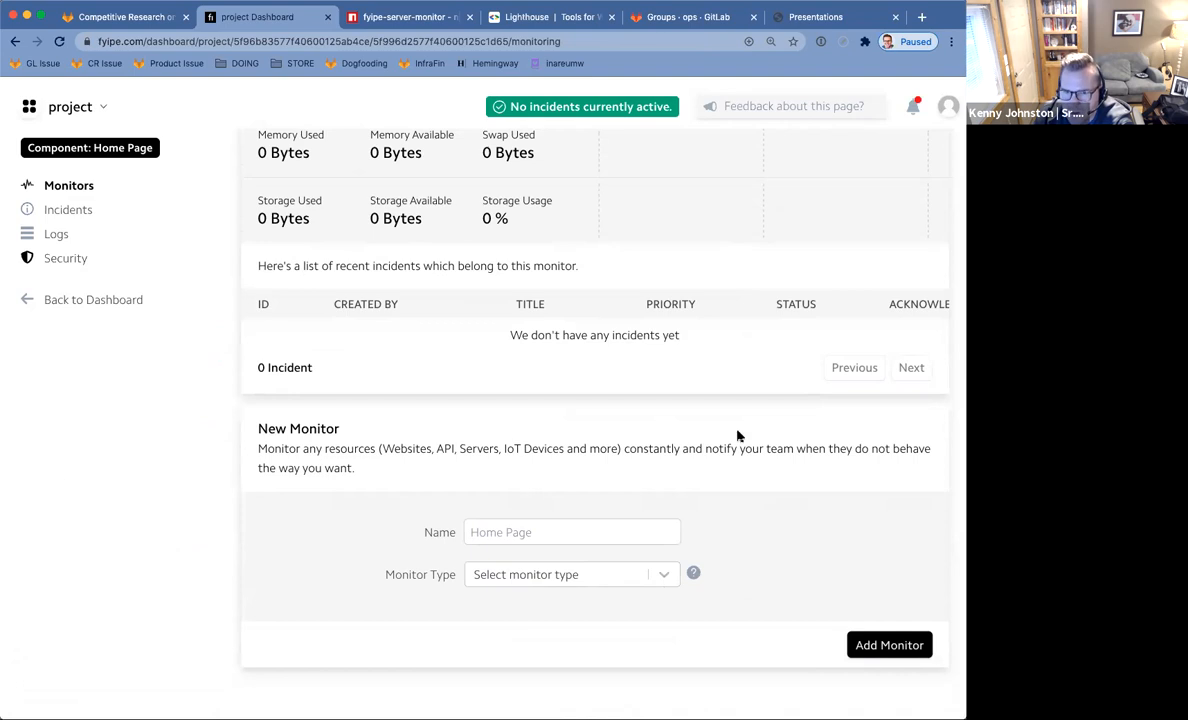
pyautogui.click(658, 577)
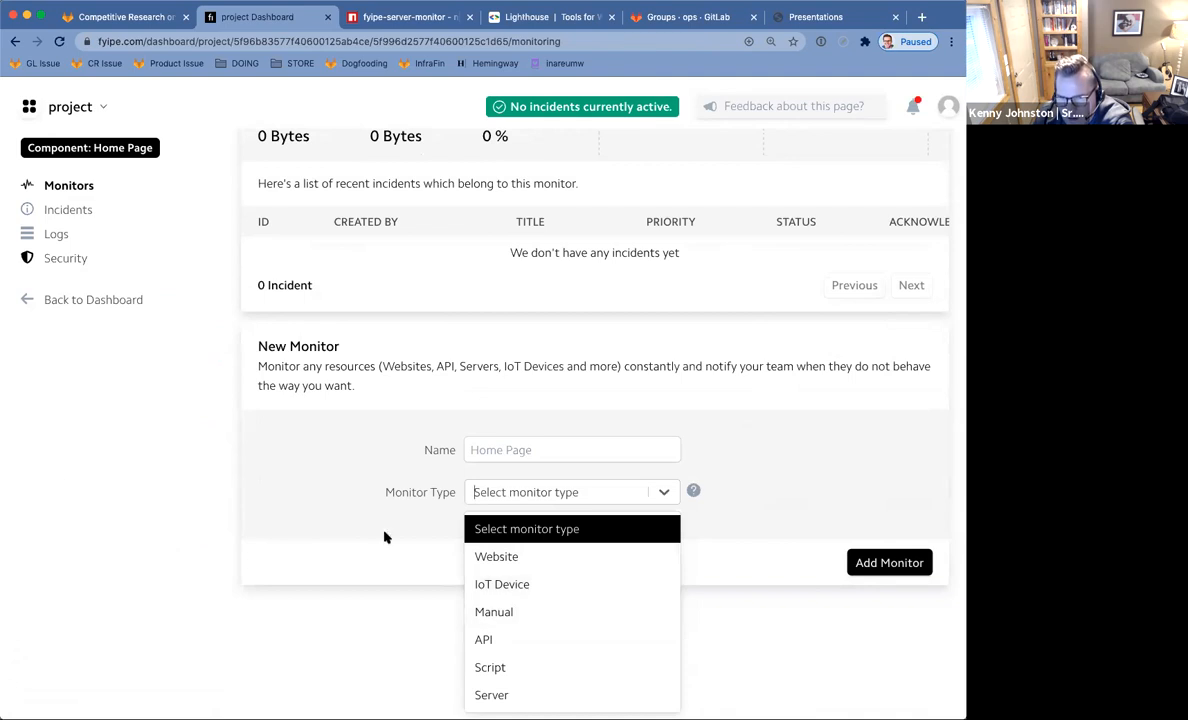
pyautogui.click(316, 479)
pyautogui.scroll(5, 386, 440)
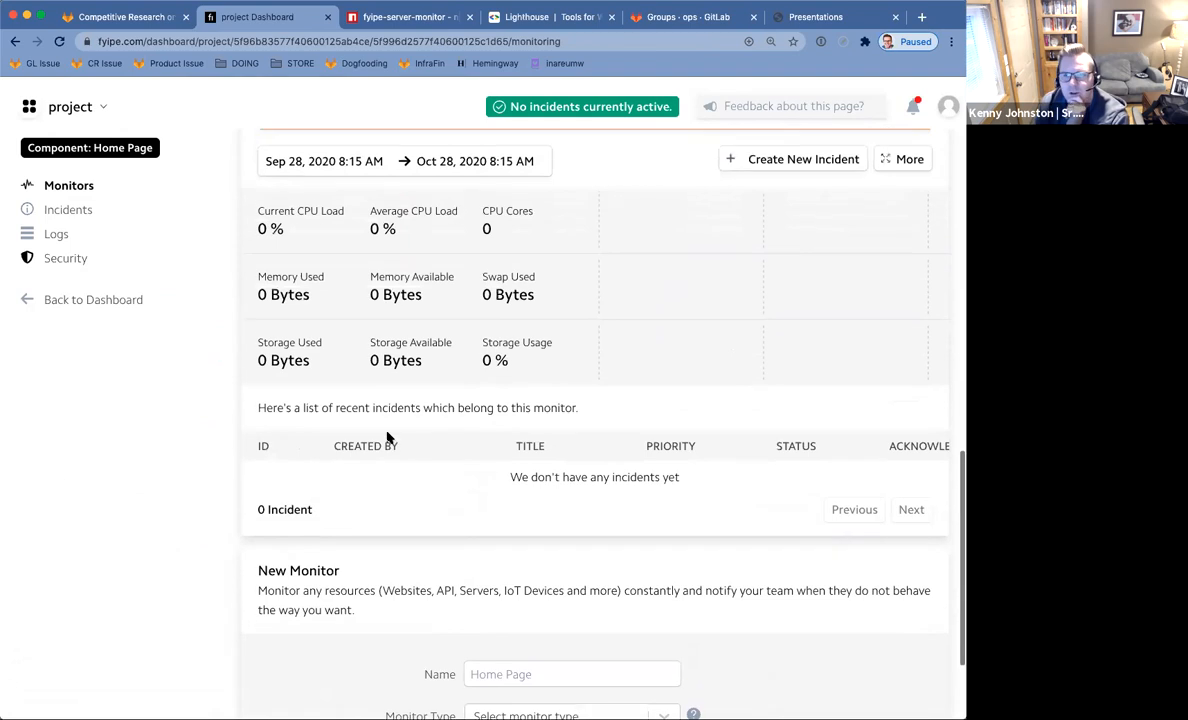
pyautogui.scroll(1, 406, 418)
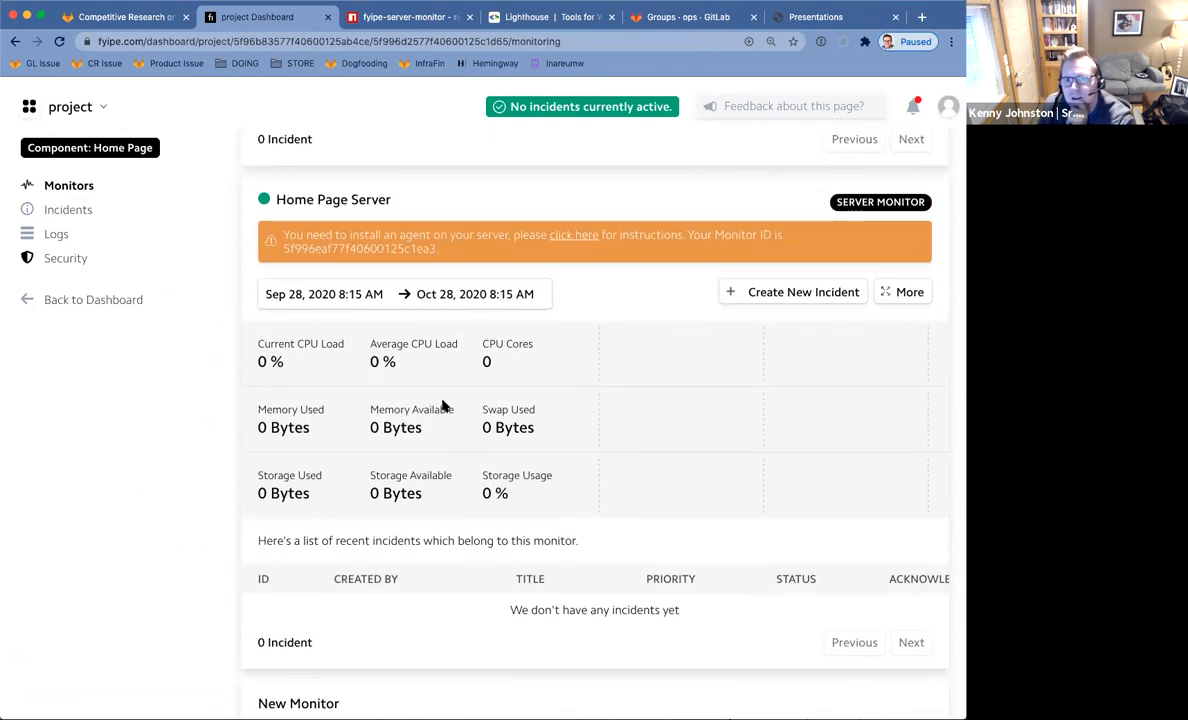
# Check the Home Page Server monitor, return to the list, and dismiss Quick Tips.
pyautogui.click(898, 293)
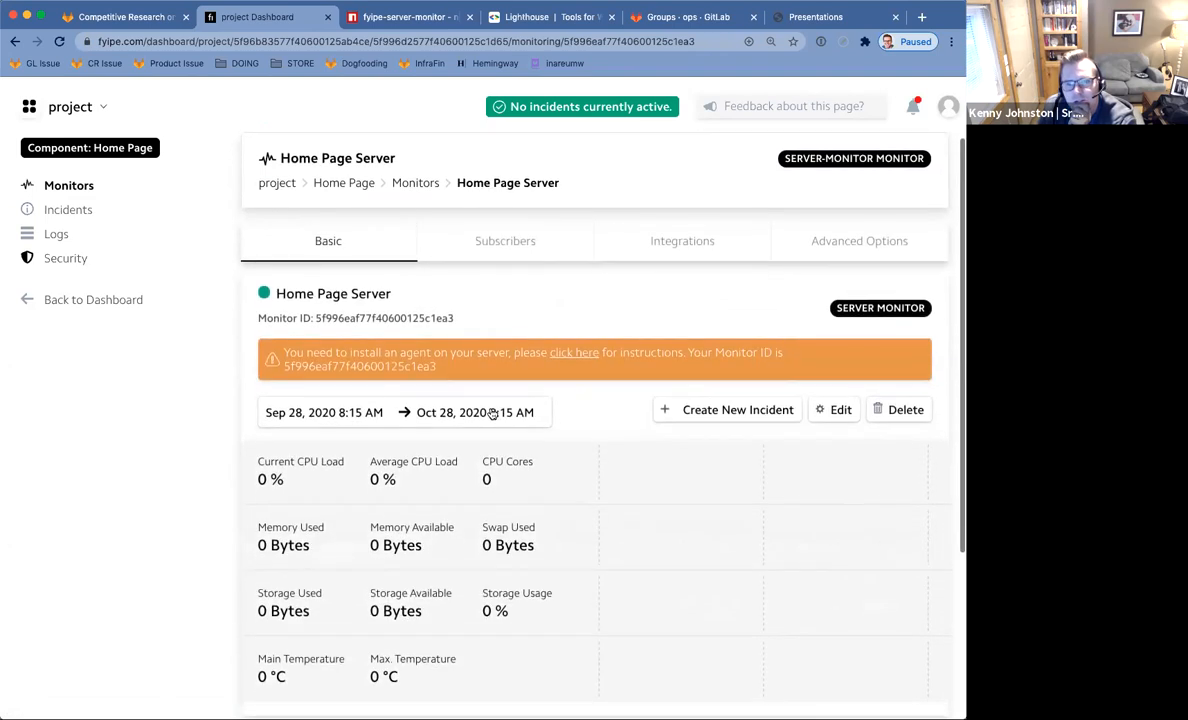
pyautogui.scroll(-5, 490, 414)
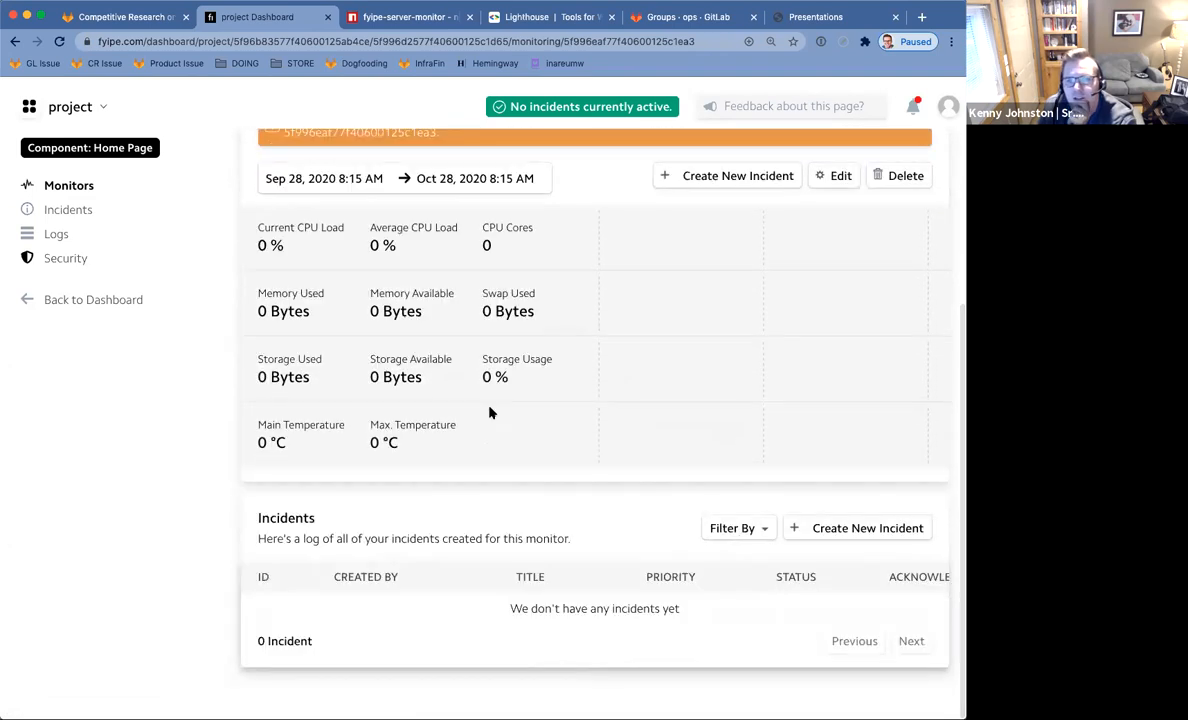
pyautogui.scroll(5, 488, 411)
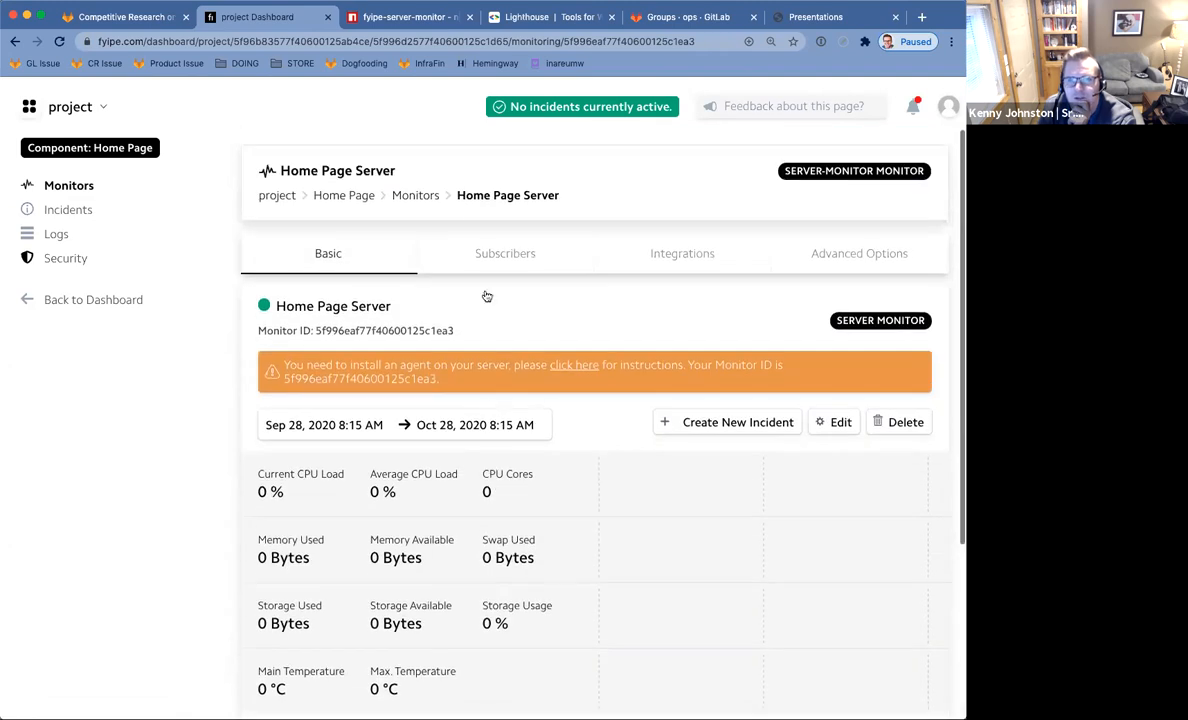
pyautogui.click(342, 196)
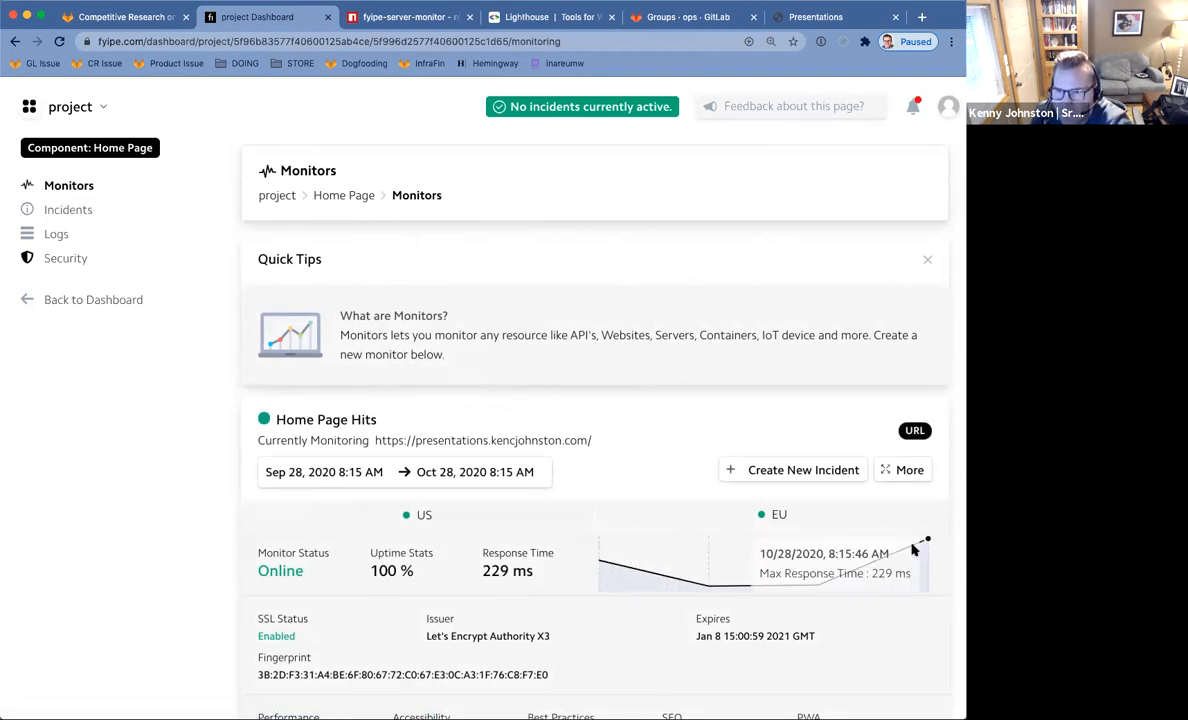
pyautogui.click(925, 261)
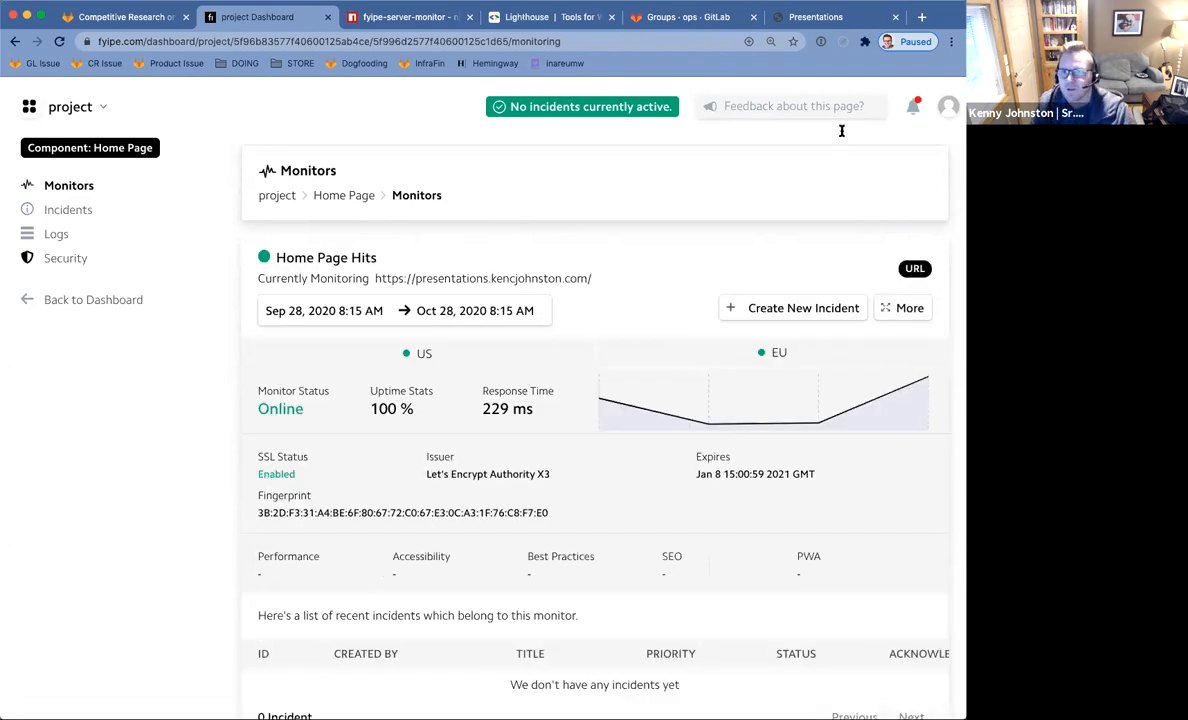
pyautogui.click(848, 17)
# Open the Presentations site's about page in a new tab and close it when it fails to load.
pyautogui.scroll(5, 543, 525)
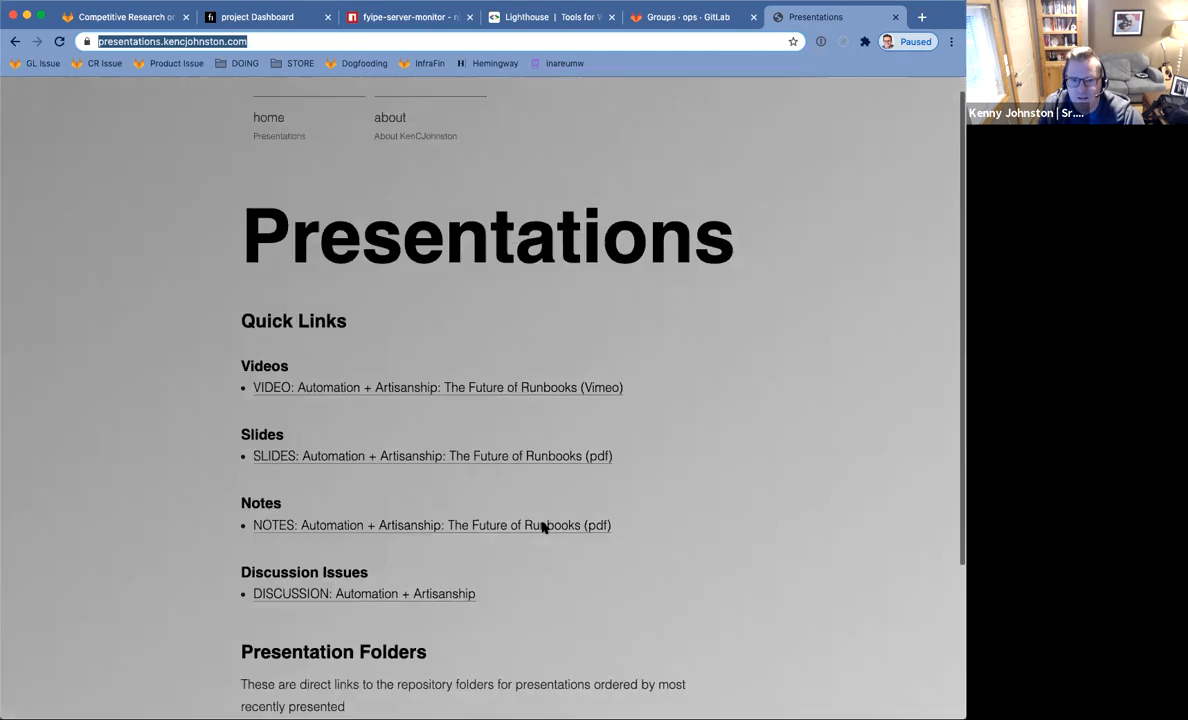
pyautogui.scroll(-3, 543, 525)
pyautogui.scroll(4, 543, 525)
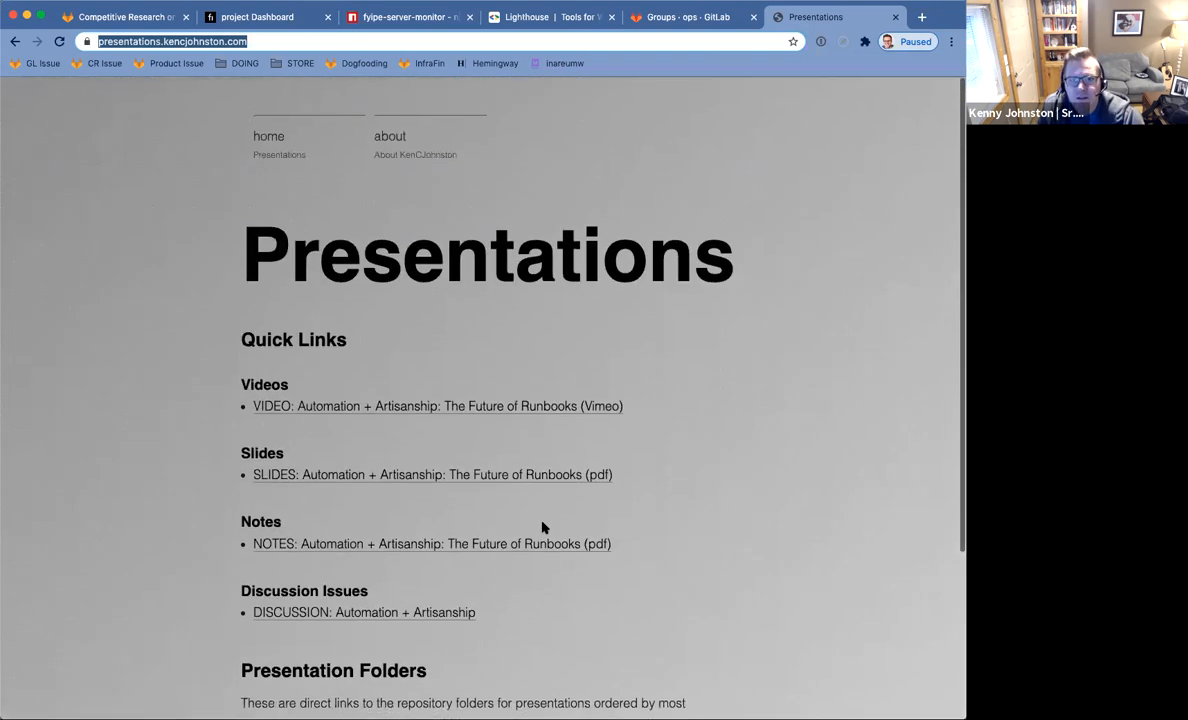
pyautogui.keyDown('super'); pyautogui.click(388, 137); pyautogui.keyUp('super')
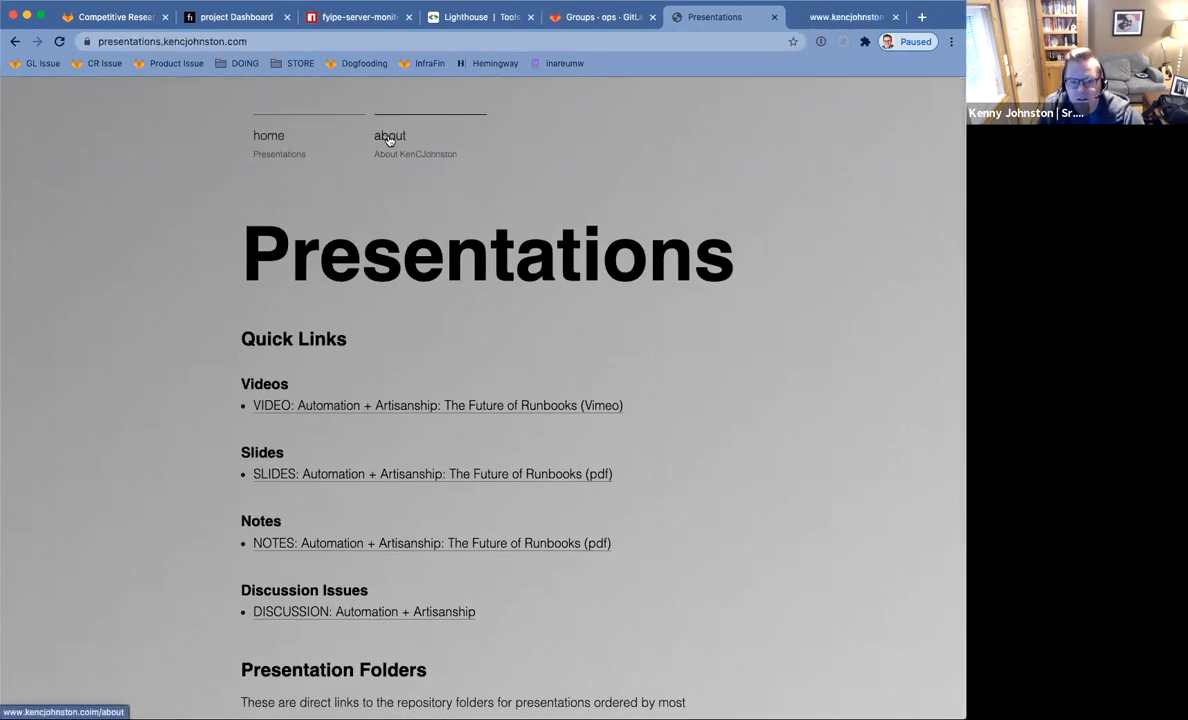
pyautogui.click(826, 26)
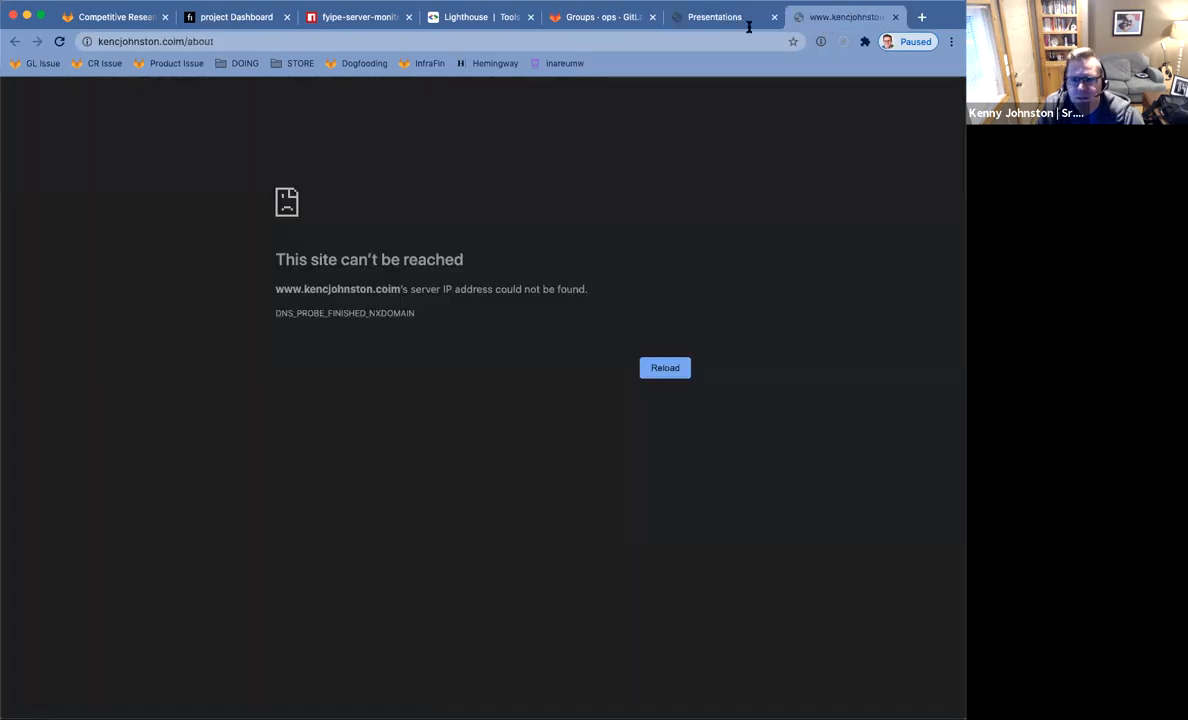
pyautogui.click(894, 18)
pyautogui.scroll(-3, 708, 379)
# Select the site's host name in the address bar.
pyautogui.click(197, 41)
pyautogui.click(183, 41)
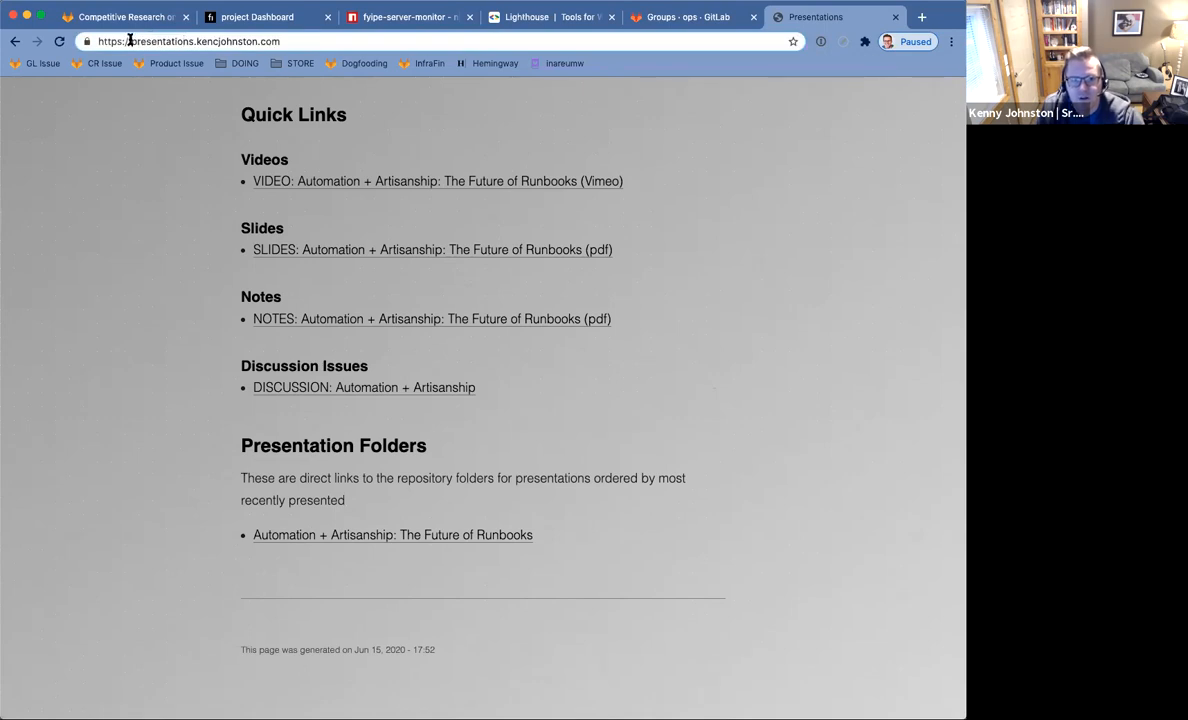
pyautogui.moveTo(130, 41); pyautogui.dragTo(469, 43)
# Go to the www-presentations repository at gitlab.com/kencjohnston.
pyautogui.write('gitlab.')
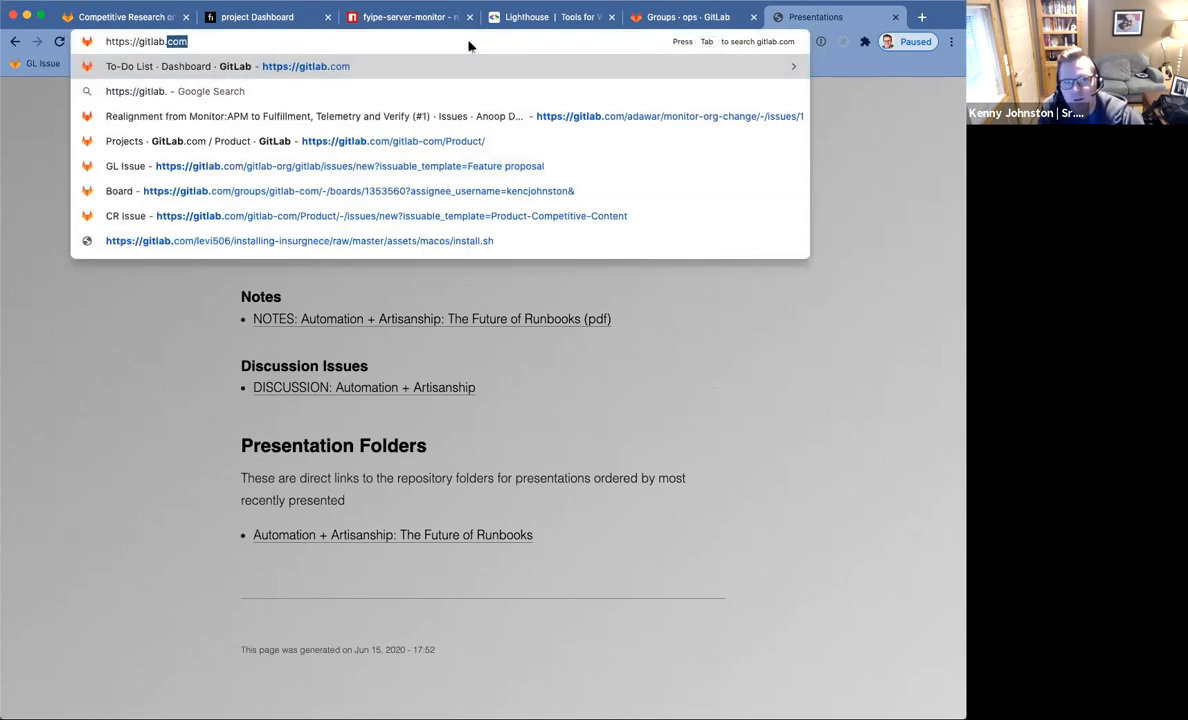
pyautogui.write('com/kencjoh')
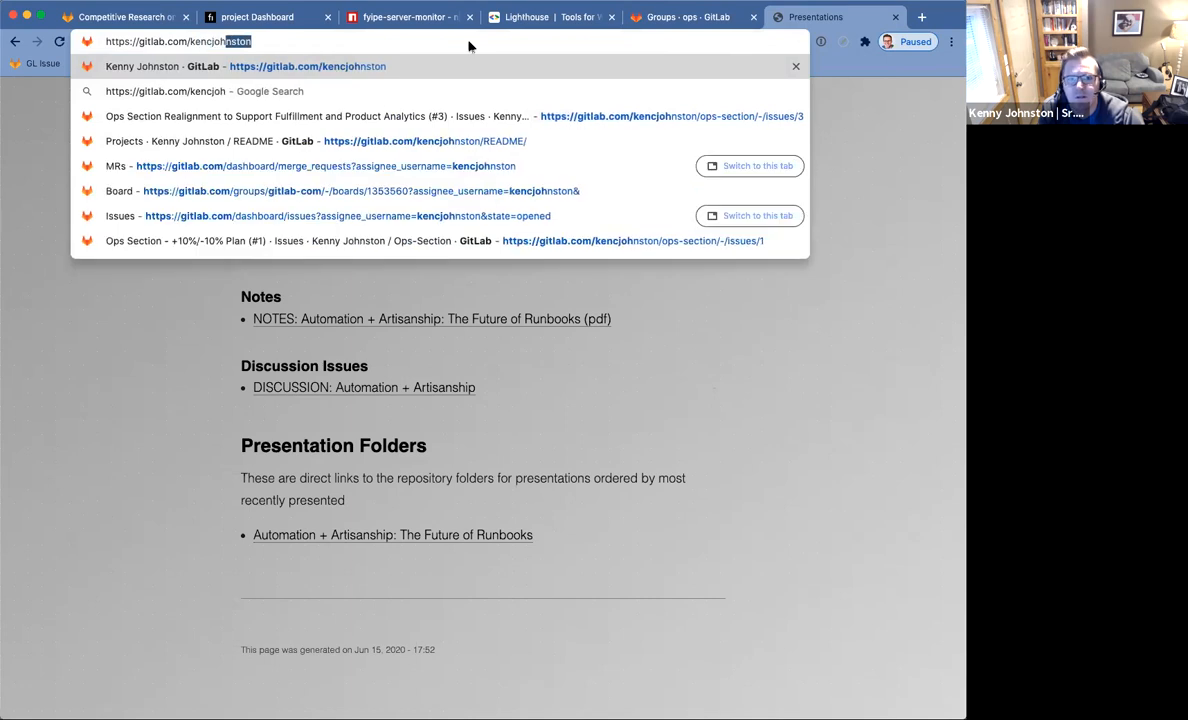
pyautogui.write('nston/p')
pyautogui.press('BackSpace')
pyautogui.write('www-presentations-co')
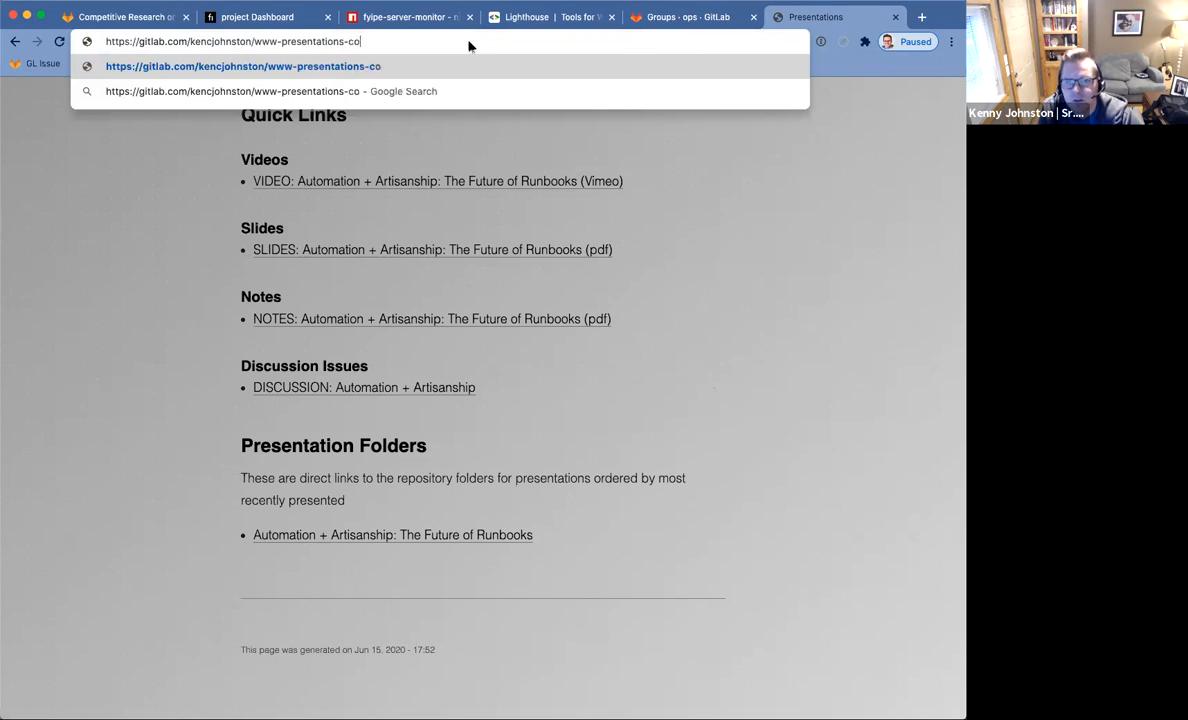
pyautogui.press('BackSpace')
pyautogui.press('BackSpace')
pyautogui.press('Return')
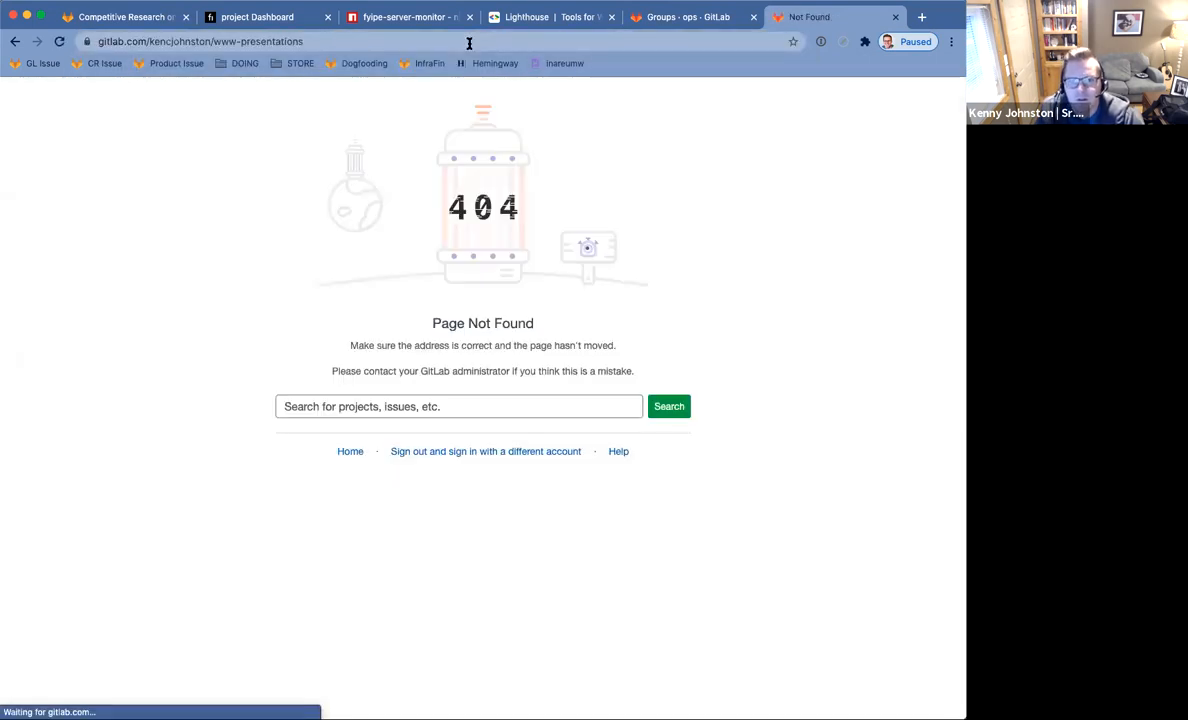
# Trim the address back to the kencjohnston GitLab profile page.
pyautogui.click(222, 42)
pyautogui.doubleClick(221, 42)
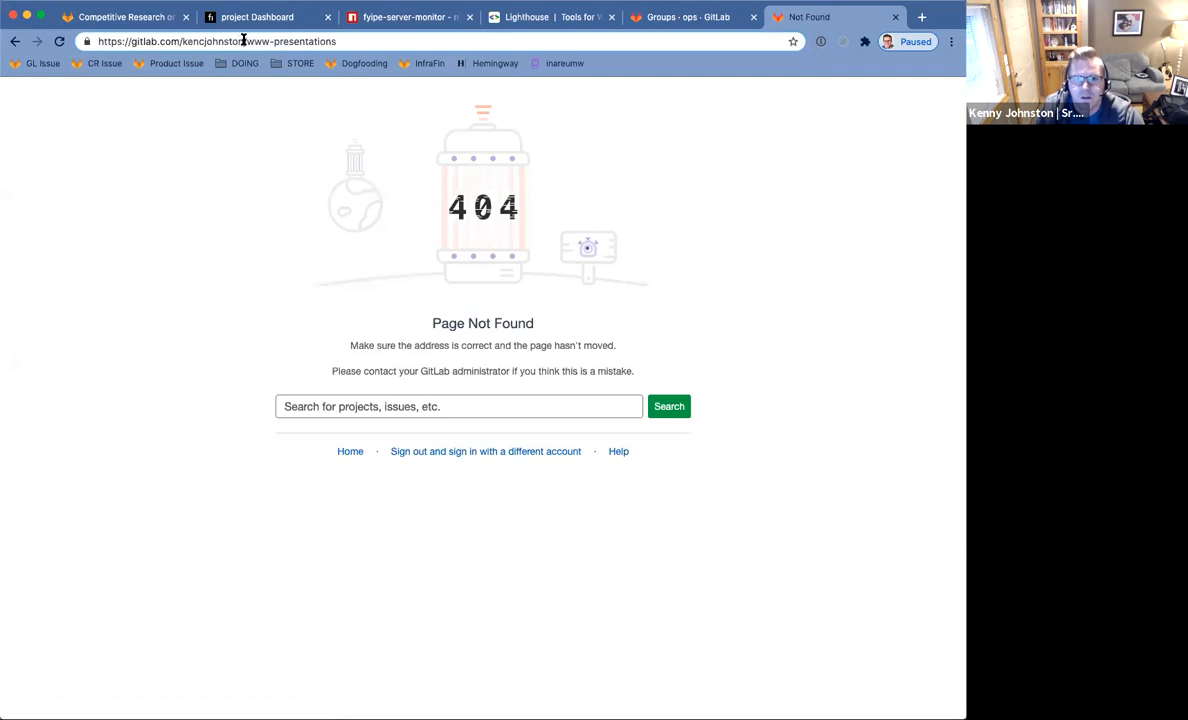
pyautogui.keyDown('shift'); pyautogui.click(345, 42); pyautogui.keyUp('shift')
pyautogui.press('BackSpace')
pyautogui.press('Return')
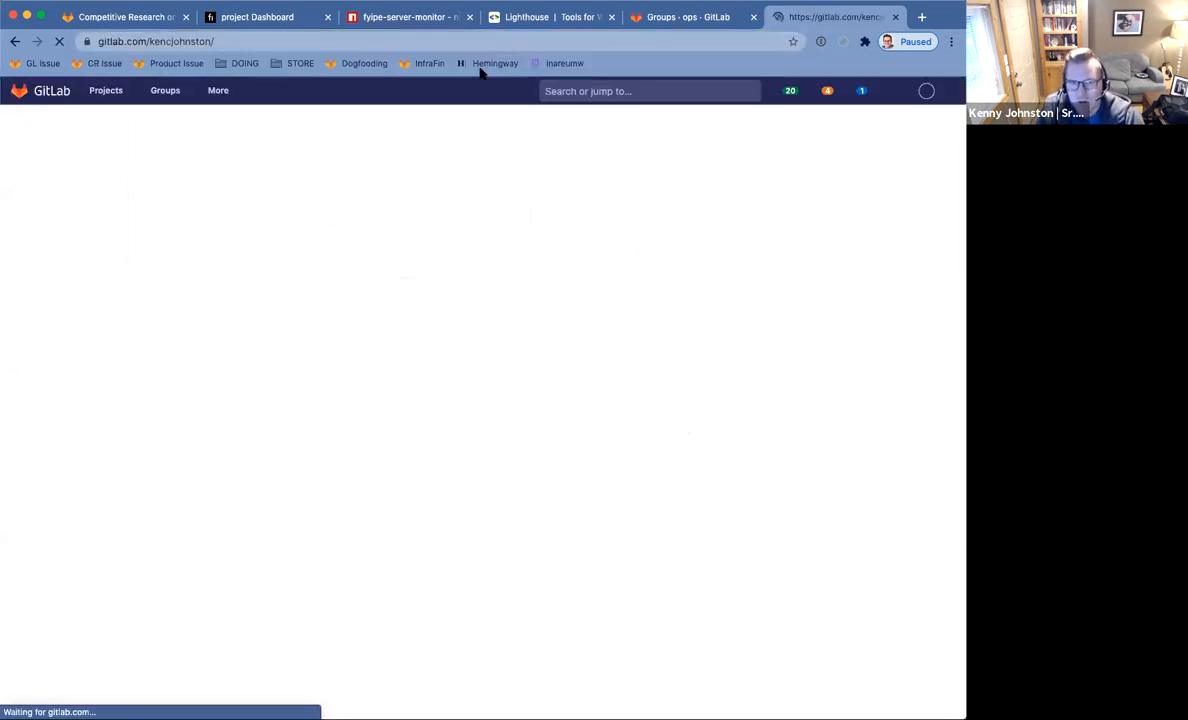
# Open the presentations project and view its Operations > Environments.
pyautogui.click(659, 541)
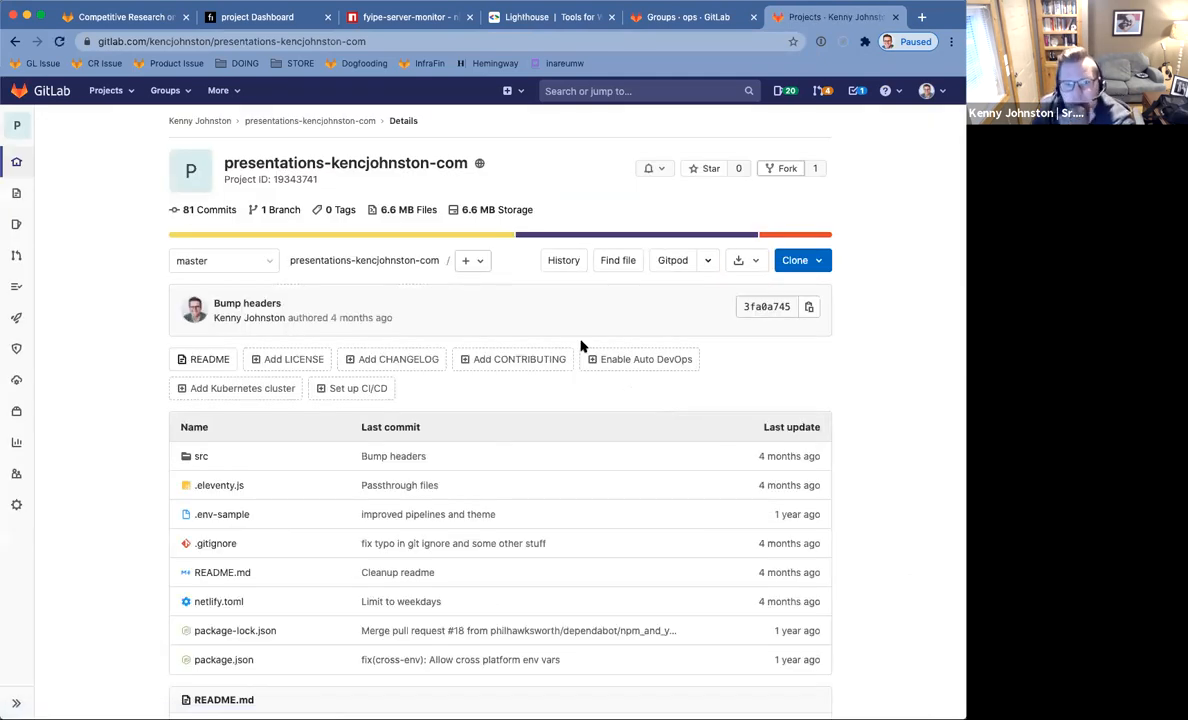
pyautogui.scroll(-5, 582, 346)
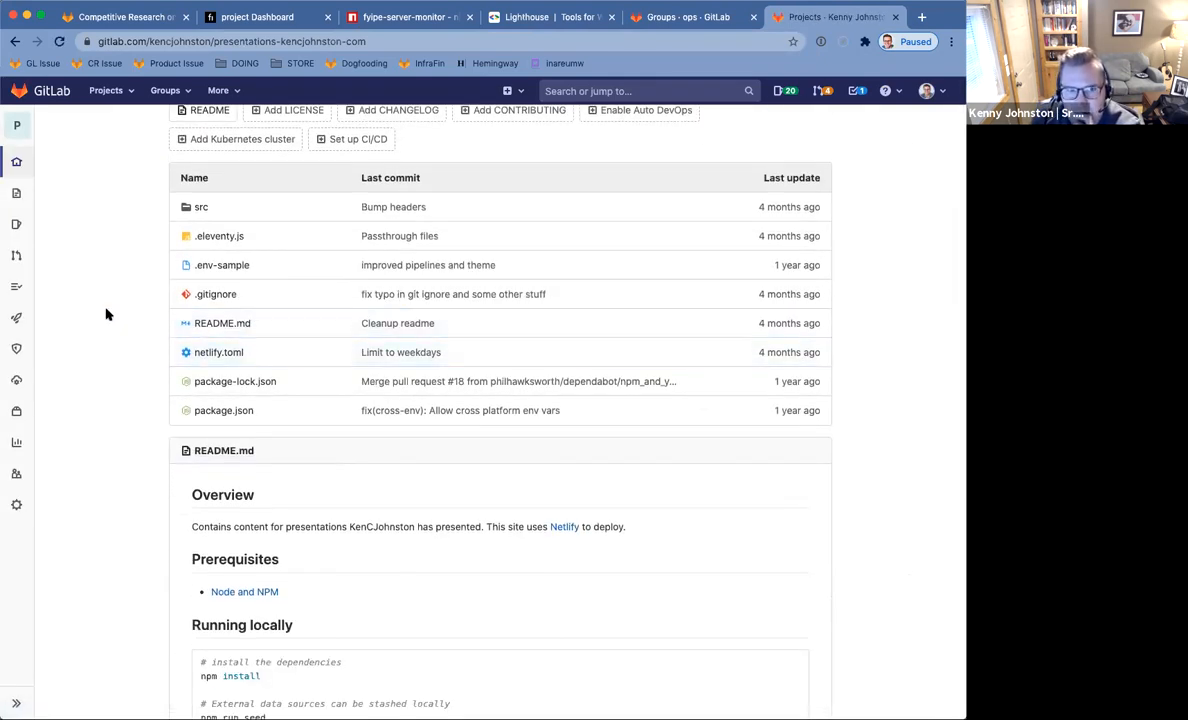
pyautogui.moveTo(17, 358)
pyautogui.moveTo(17, 380)
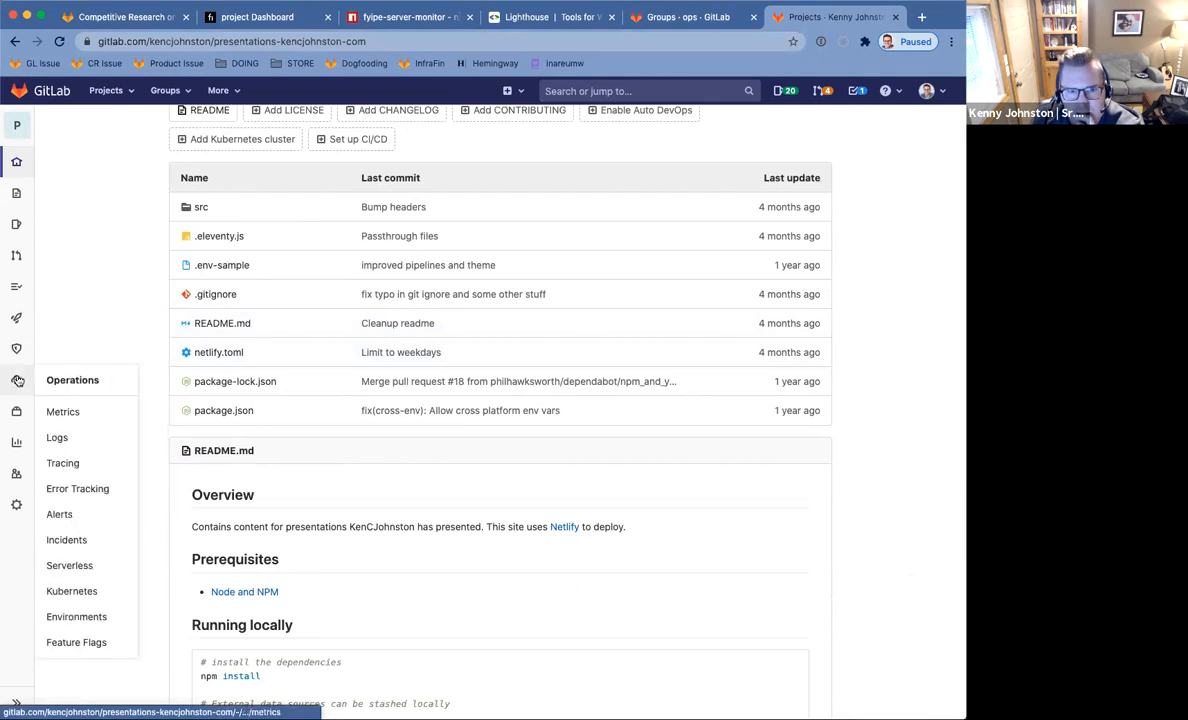
pyautogui.click(96, 617)
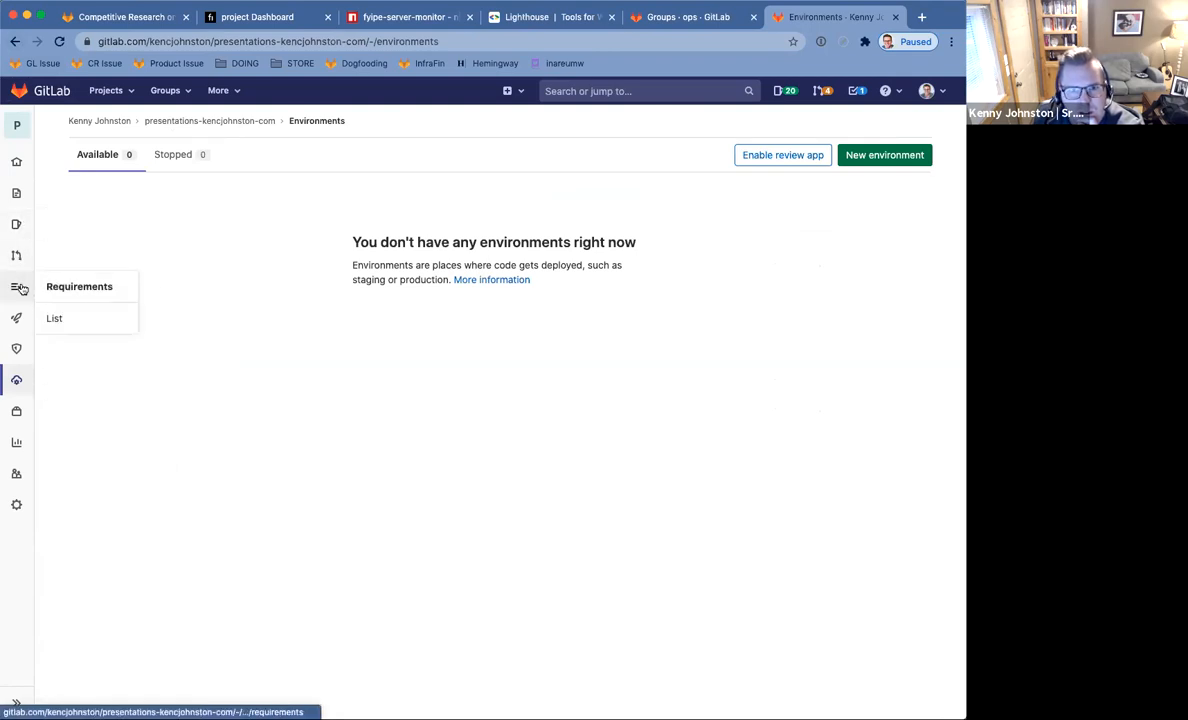
# Open the project's Settings > Pages.
pyautogui.moveTo(25, 394)
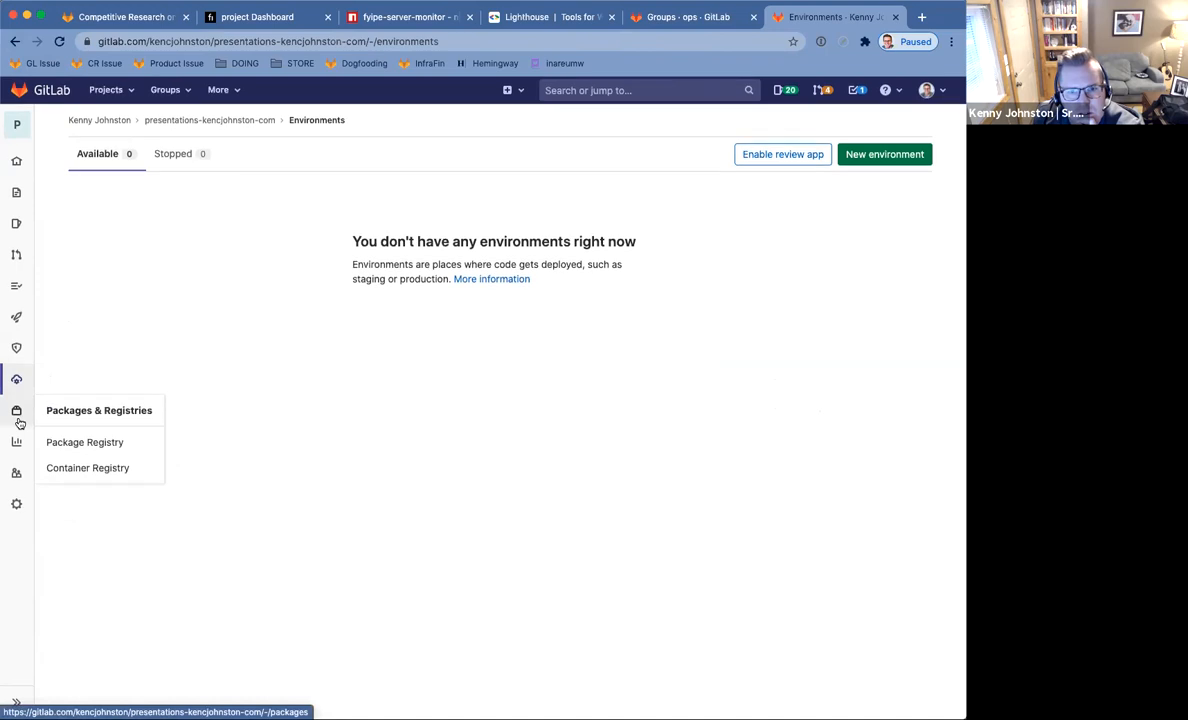
pyautogui.moveTo(16, 444)
pyautogui.moveTo(19, 316)
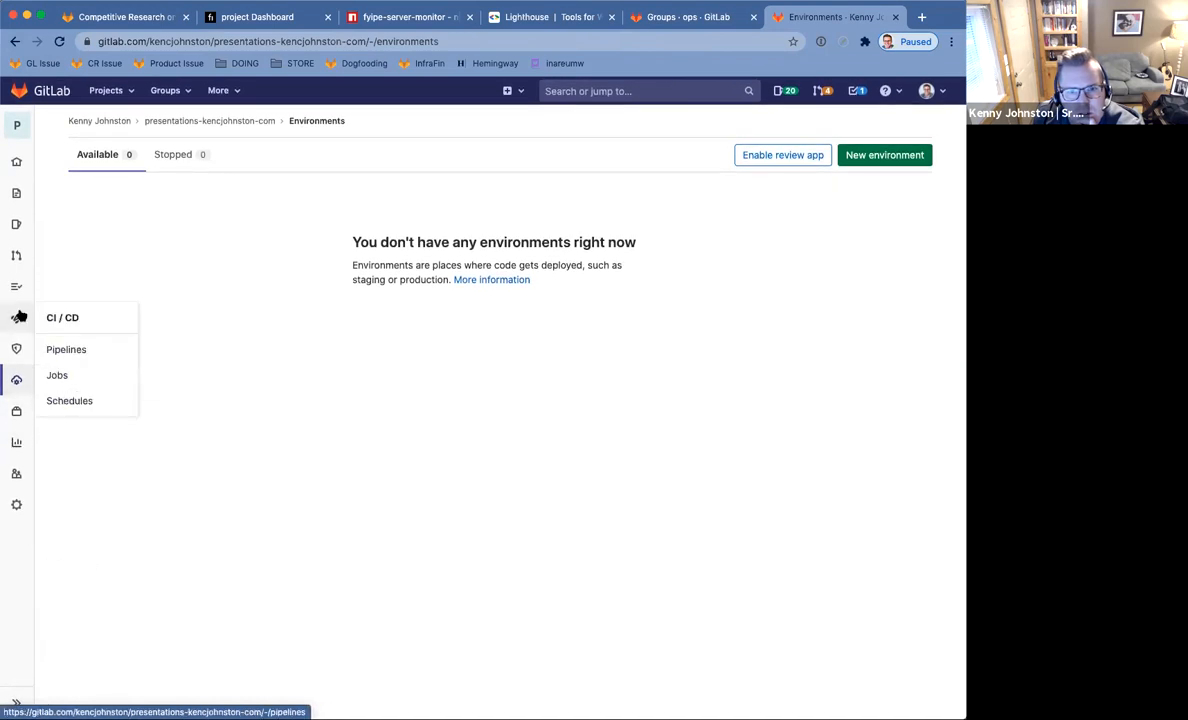
pyautogui.moveTo(16, 226)
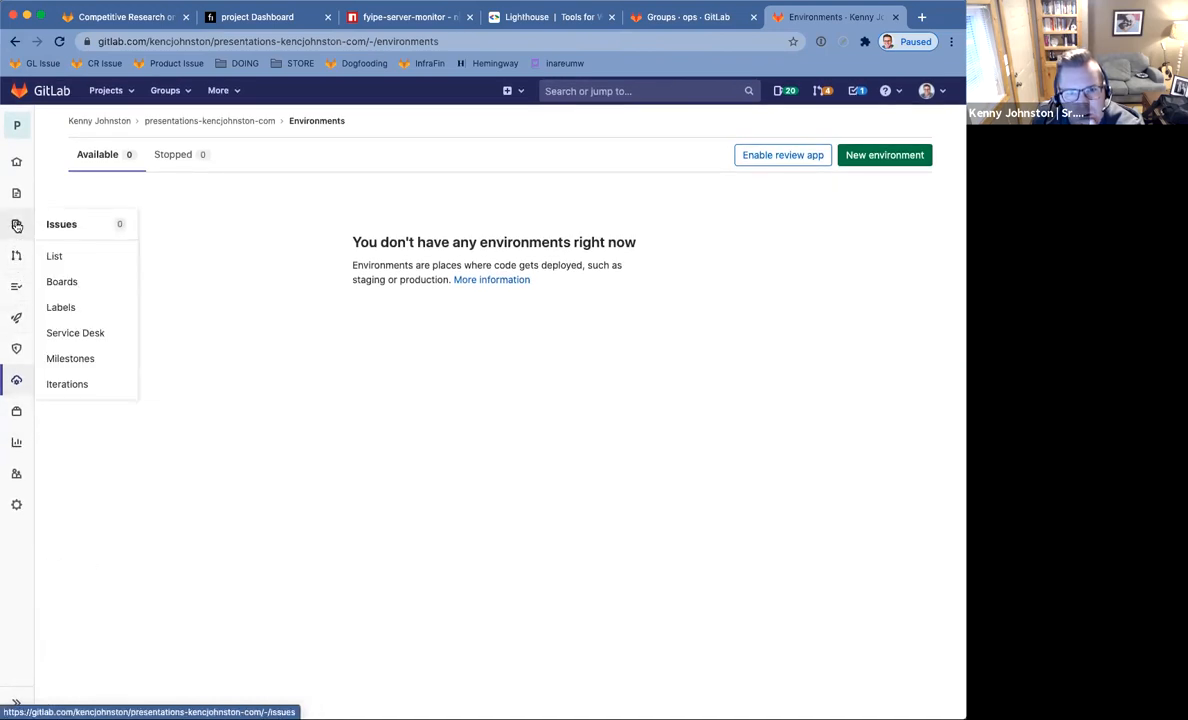
pyautogui.moveTo(13, 191)
pyautogui.moveTo(15, 163)
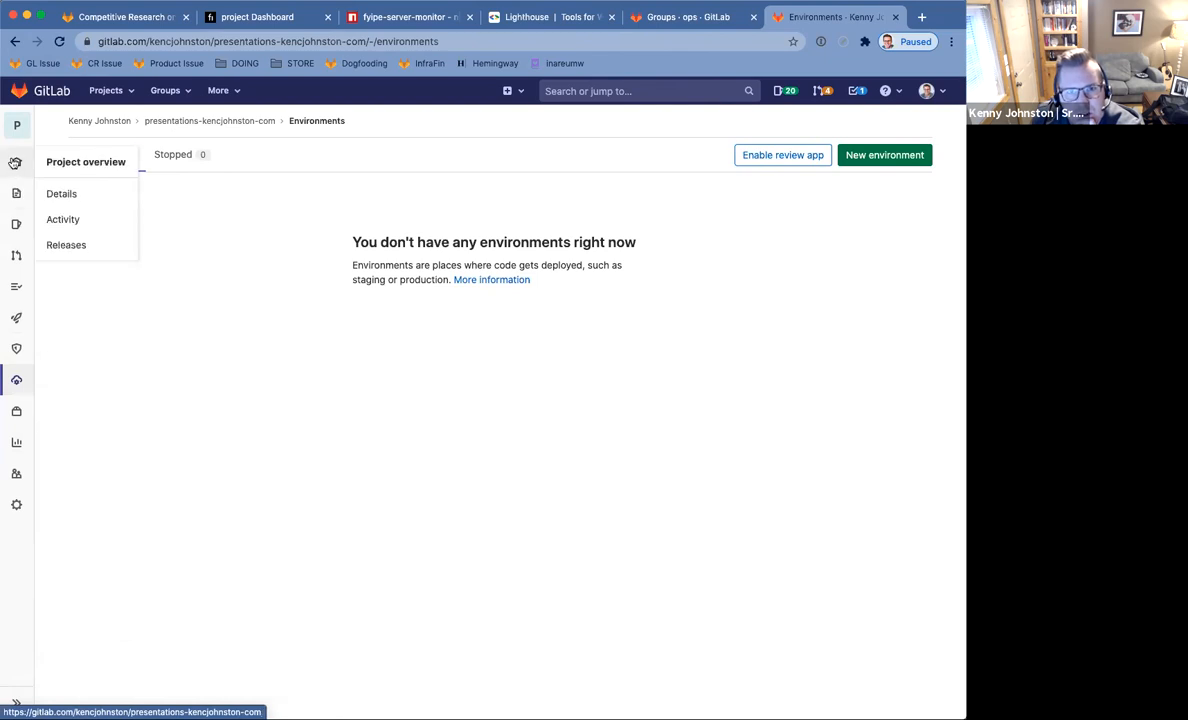
pyautogui.moveTo(13, 503)
pyautogui.click(80, 475)
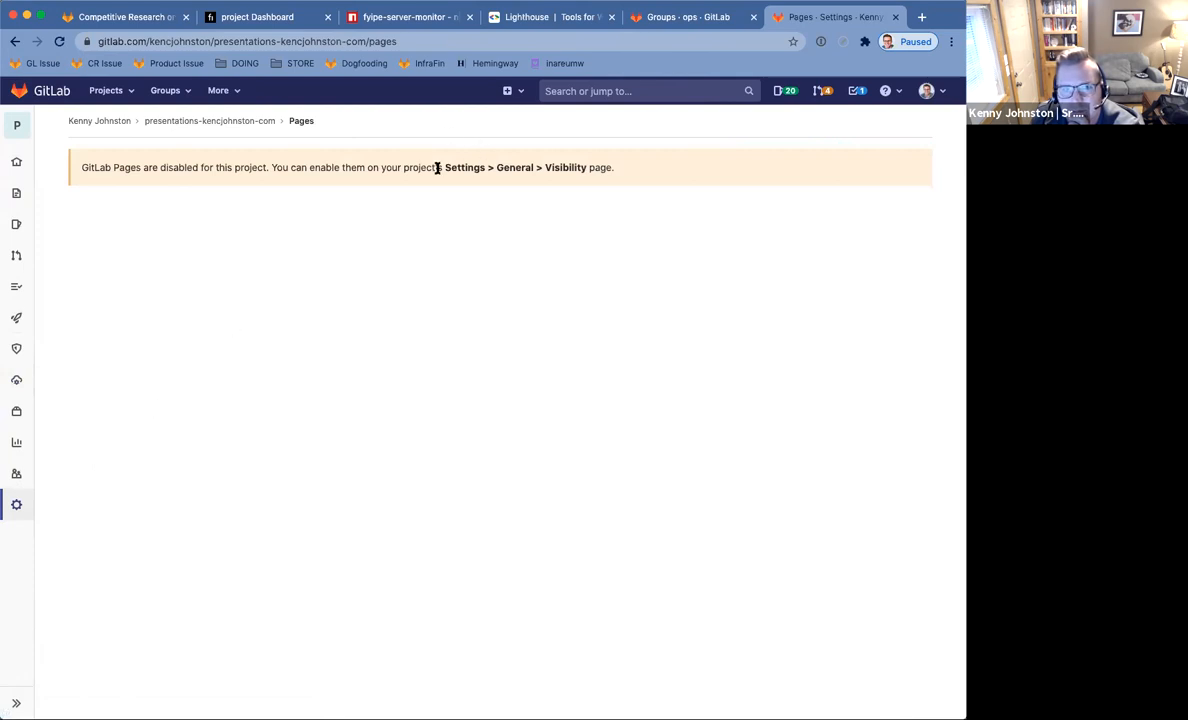
# Return to the project details page and start a new tab addressed to netlify.com.
pyautogui.click(186, 120)
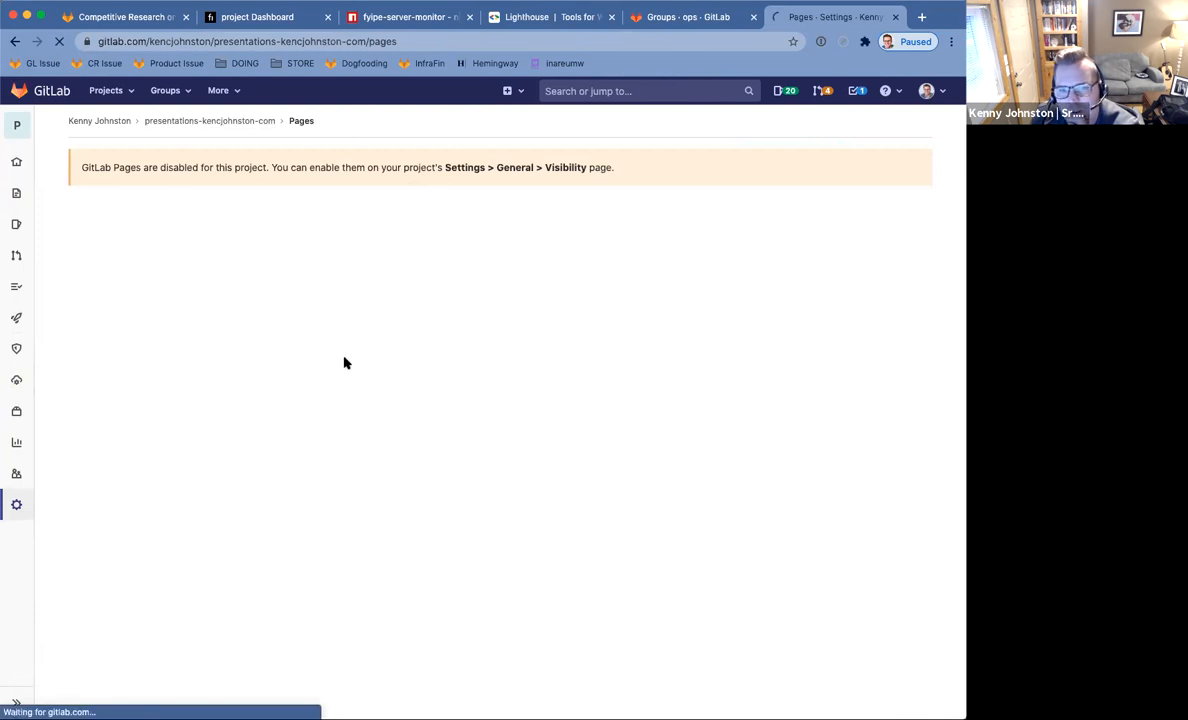
pyautogui.scroll(-8, 376, 362)
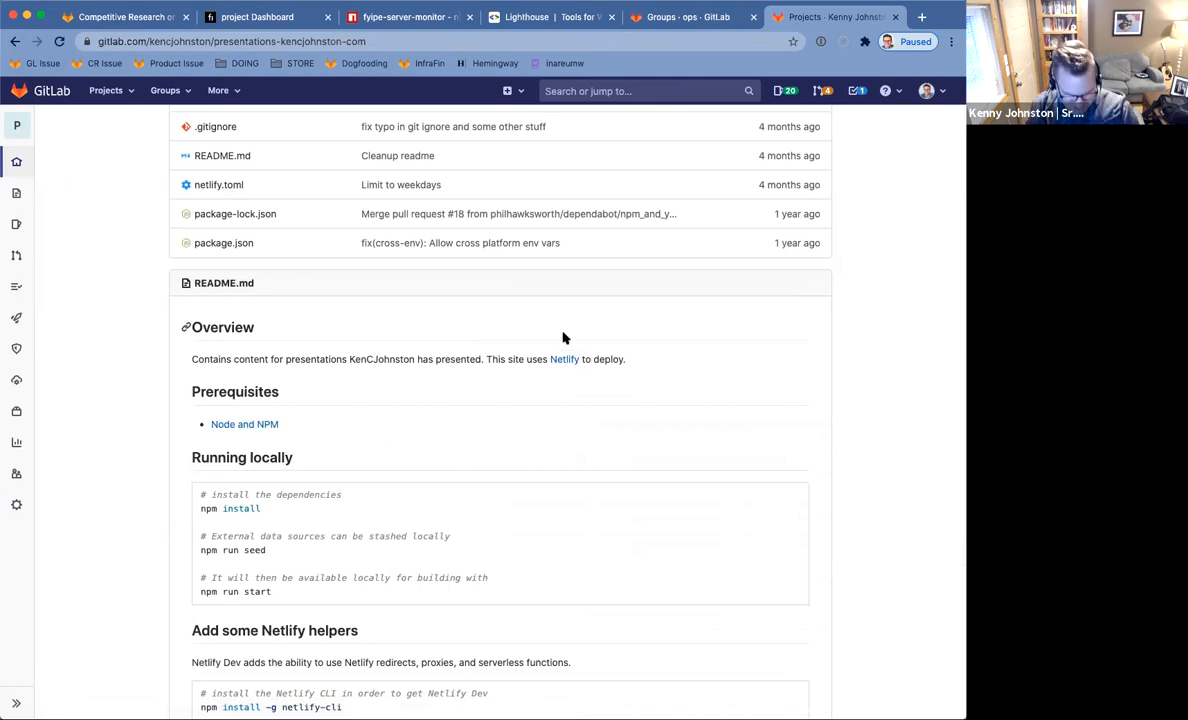
pyautogui.hotkey('ctrl', 't')
pyautogui.write('net')
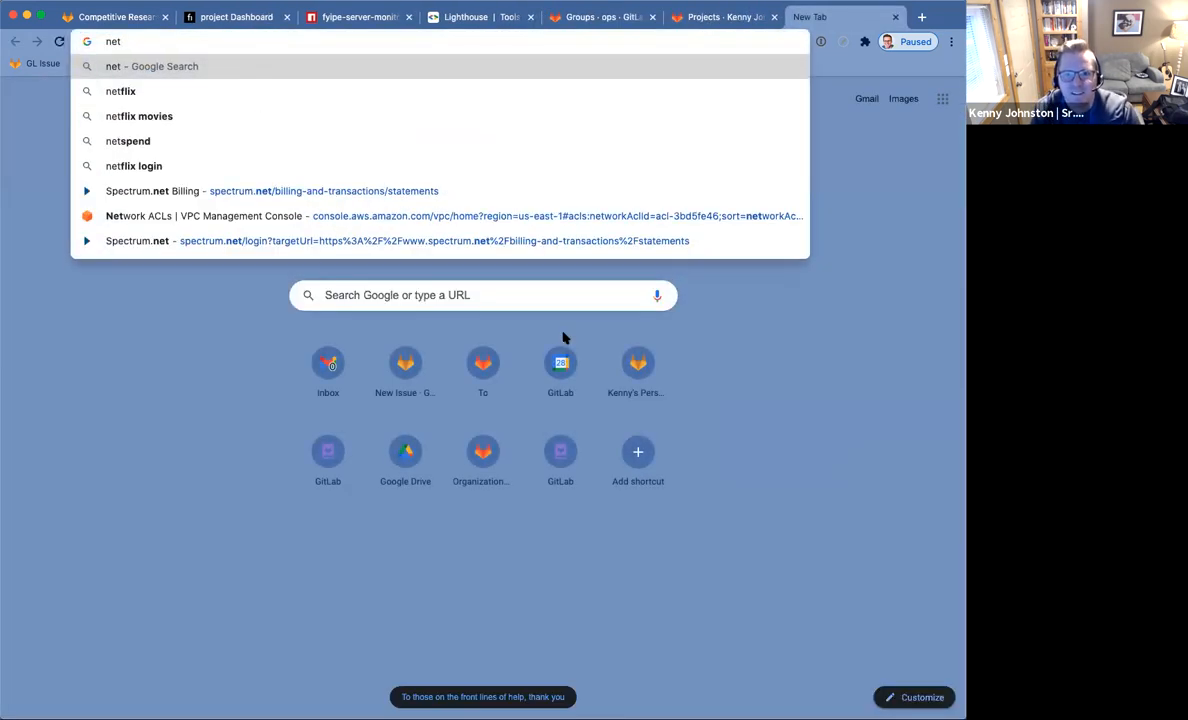
pyautogui.write('lify.com')
# Load netlify.com, log in, and open the presentations site's settings.
pyautogui.press('Return')
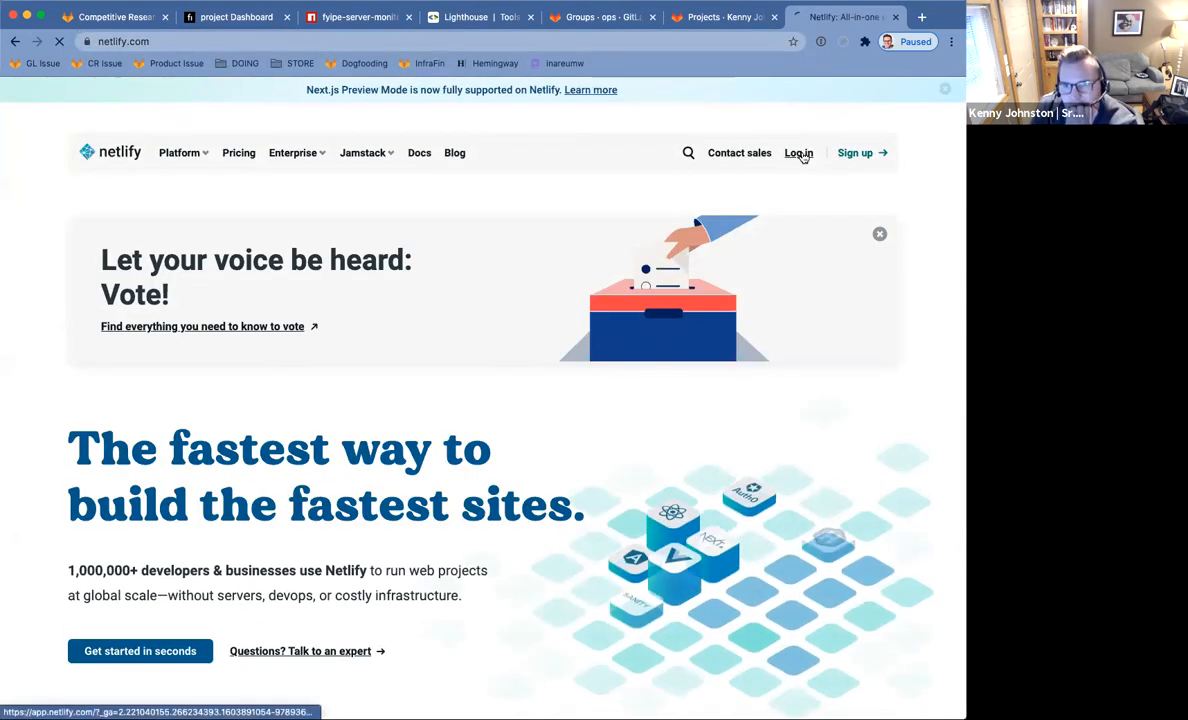
pyautogui.click(800, 154)
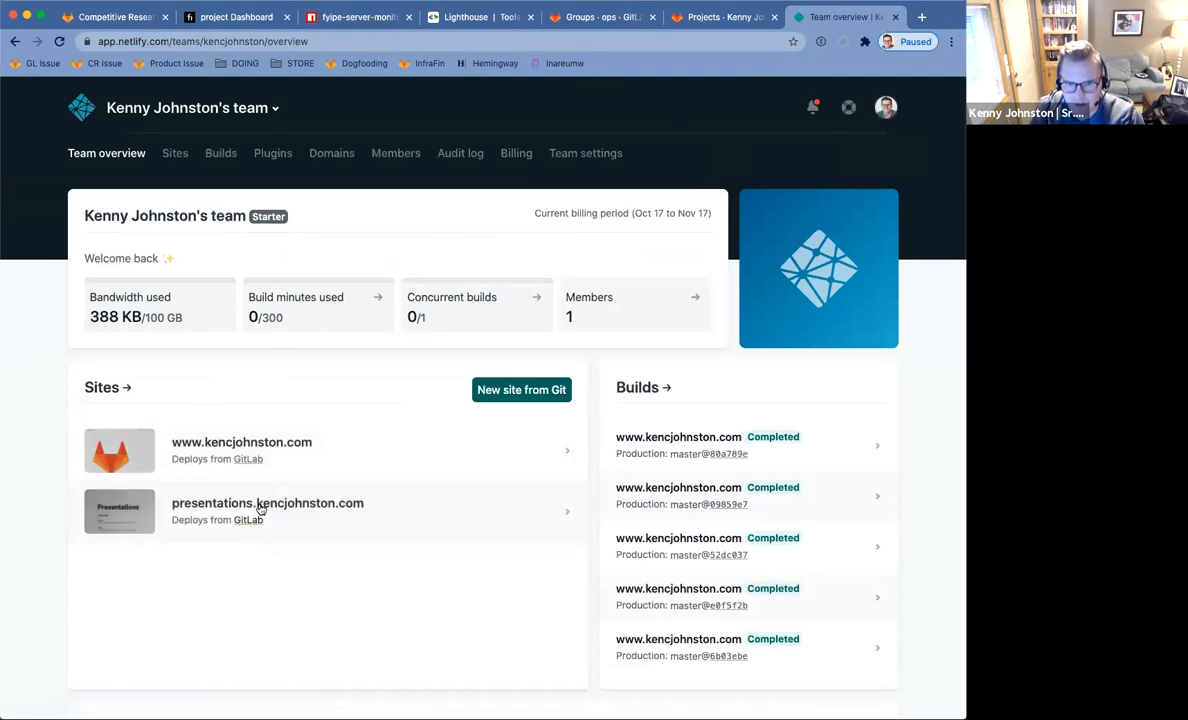
pyautogui.click(263, 506)
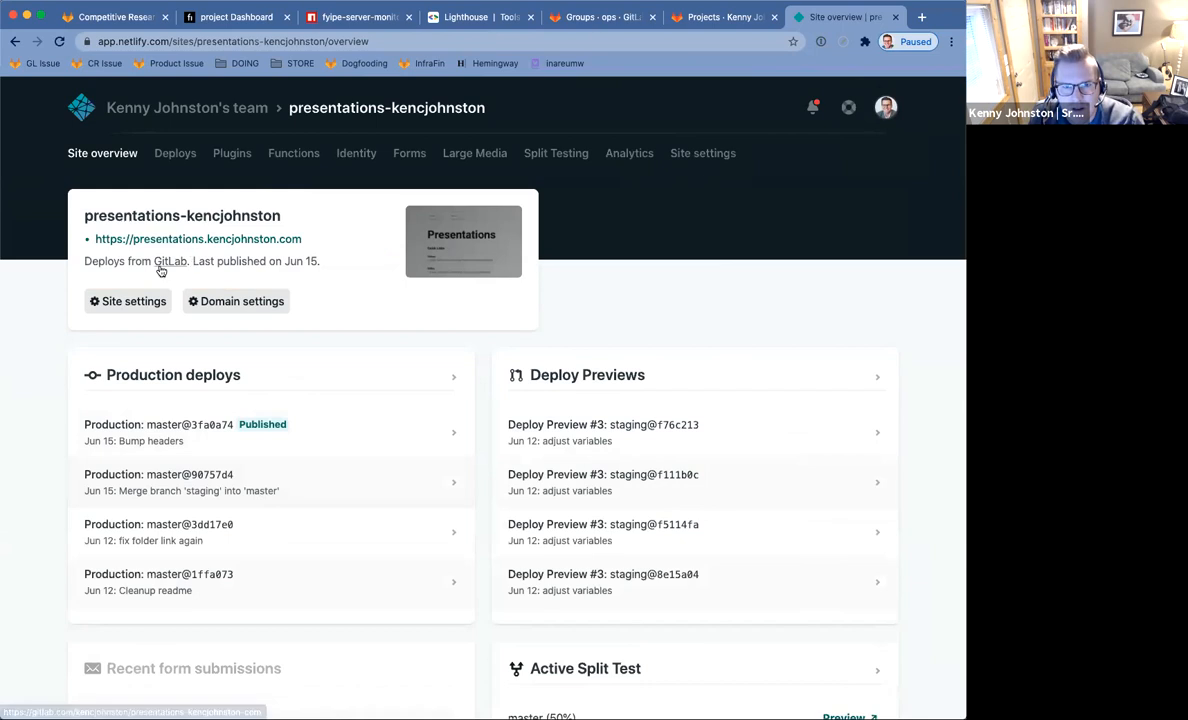
pyautogui.click(120, 310)
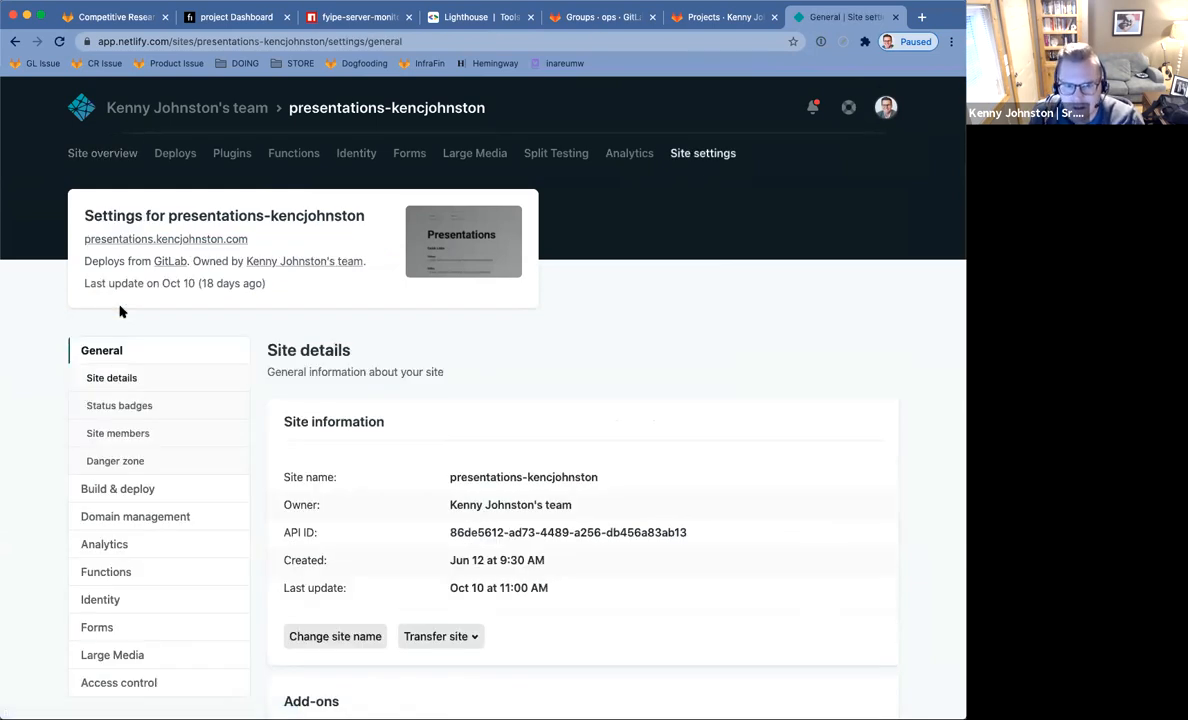
pyautogui.scroll(-5, 240, 327)
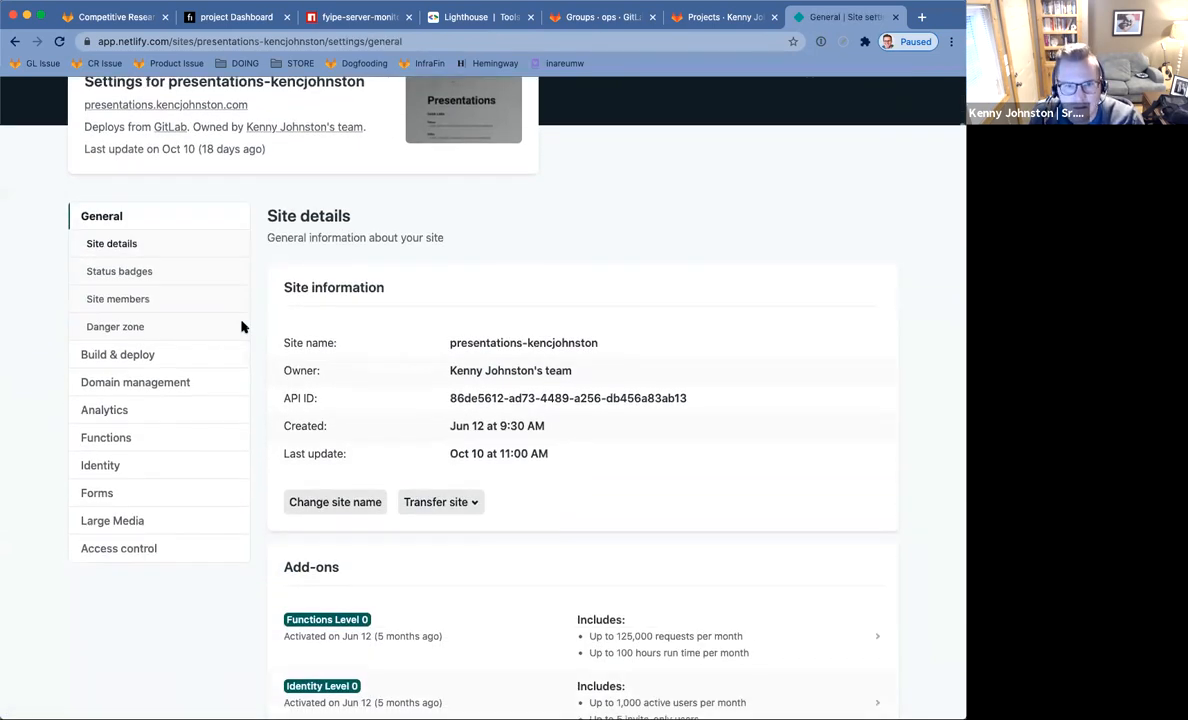
pyautogui.scroll(5, 245, 328)
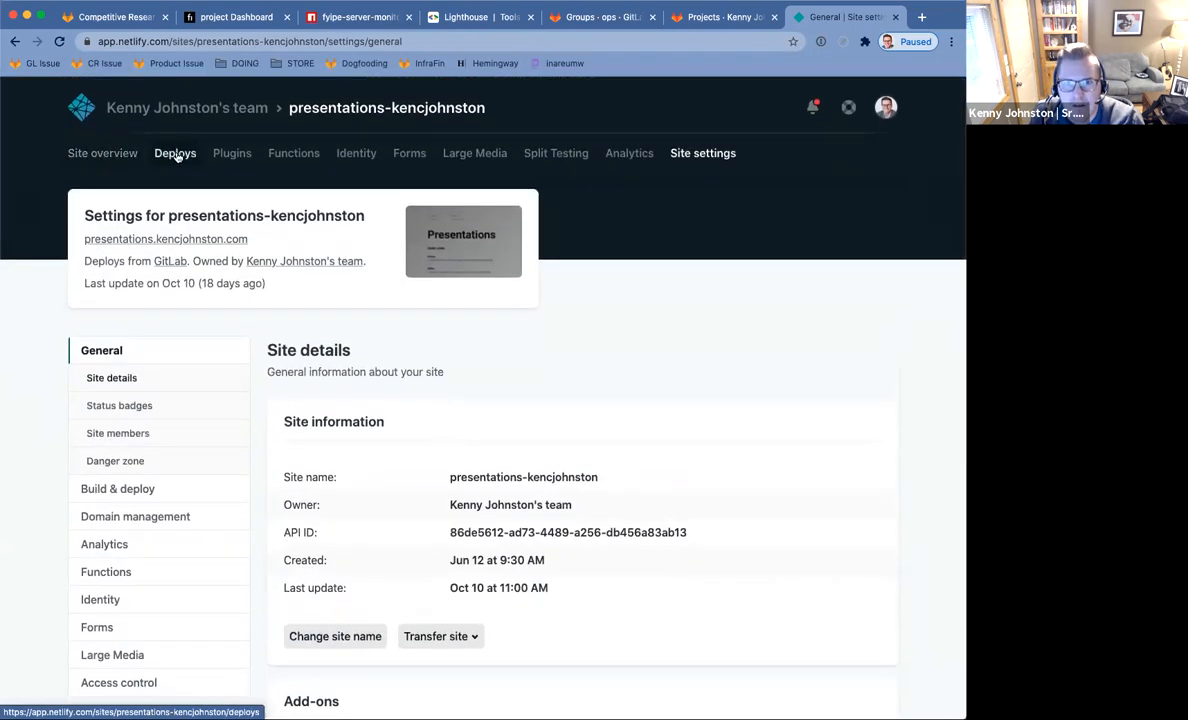
# Go back to the presentations site overview and look it over.
pyautogui.click(85, 152)
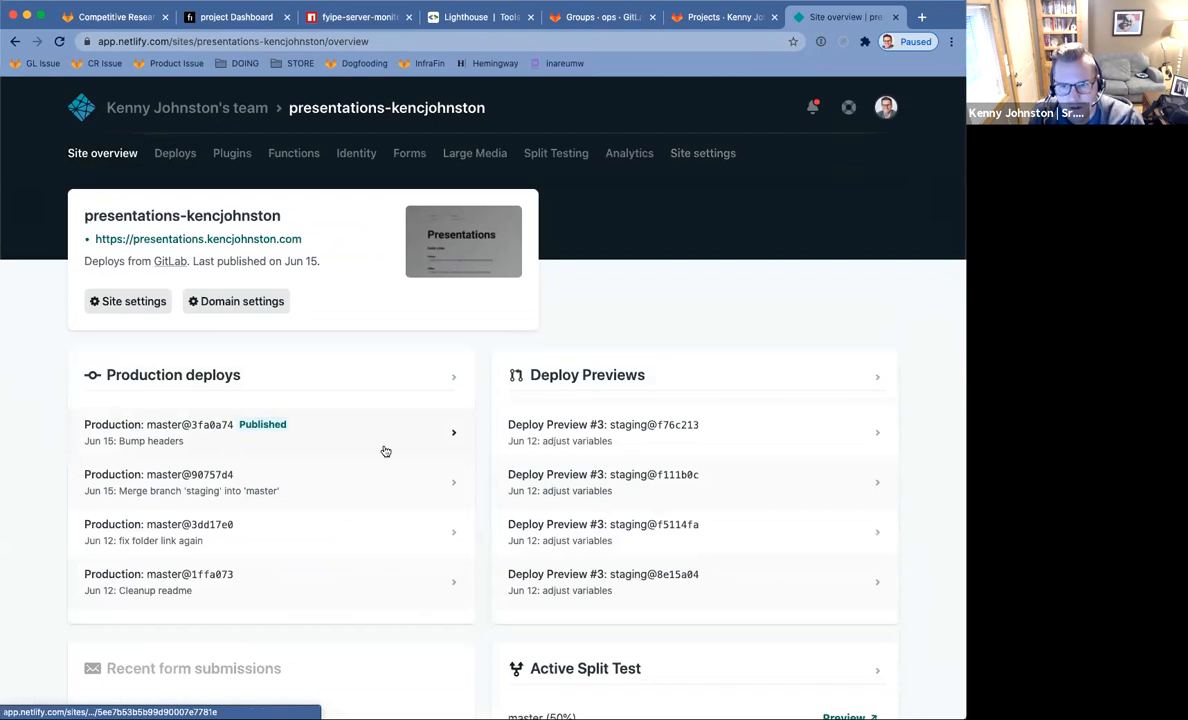
pyautogui.scroll(-3, 546, 504)
pyautogui.scroll(-2, 546, 506)
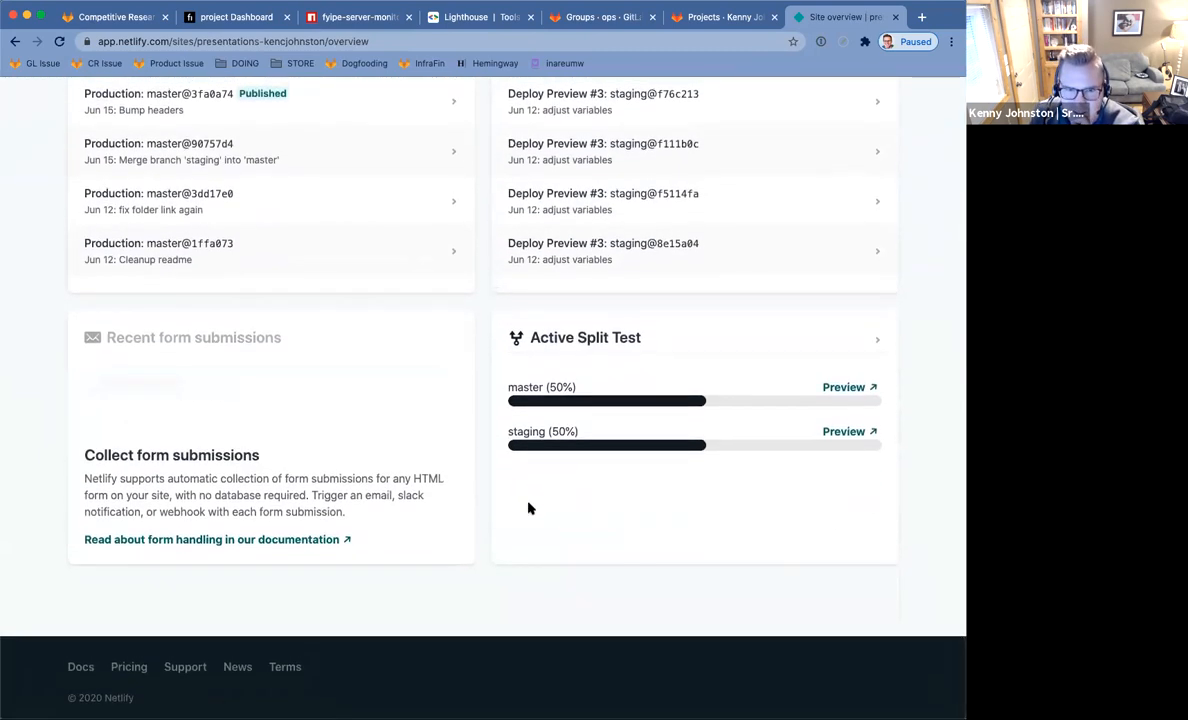
pyautogui.scroll(3, 528, 505)
pyautogui.scroll(2, 530, 505)
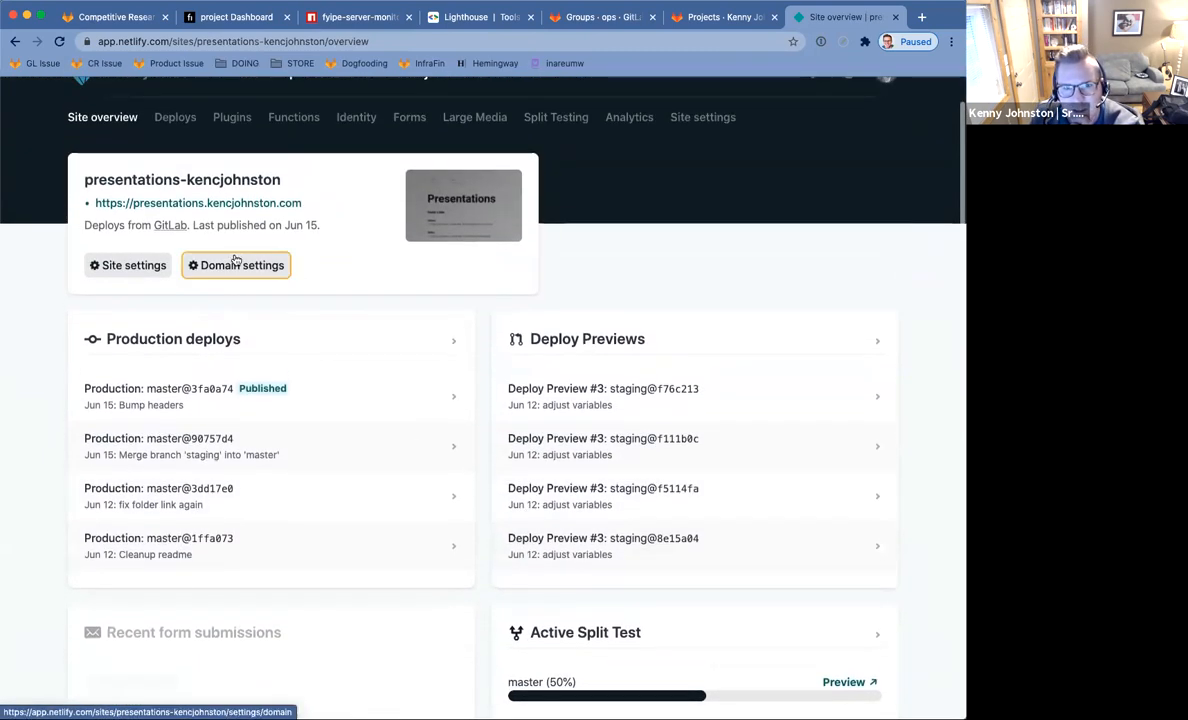
# Reopen site settings to review Build & deploy, ending on Domain management.
pyautogui.click(139, 263)
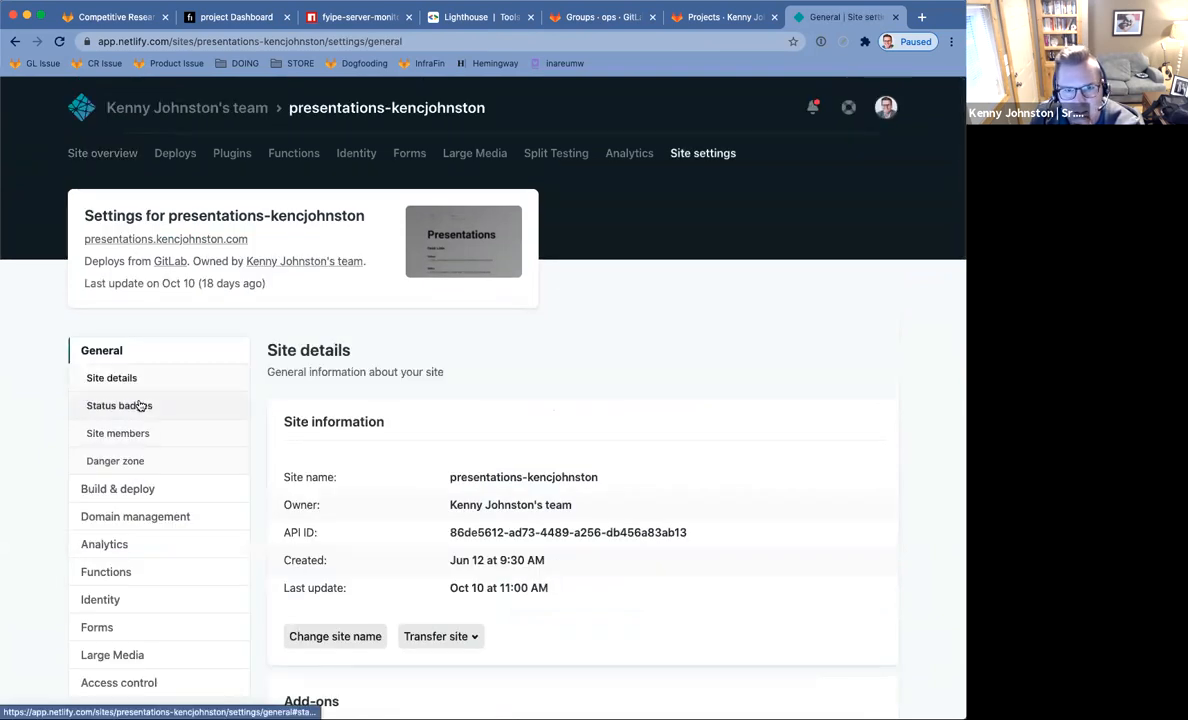
pyautogui.scroll(-1, 164, 453)
pyautogui.scroll(1, 160, 440)
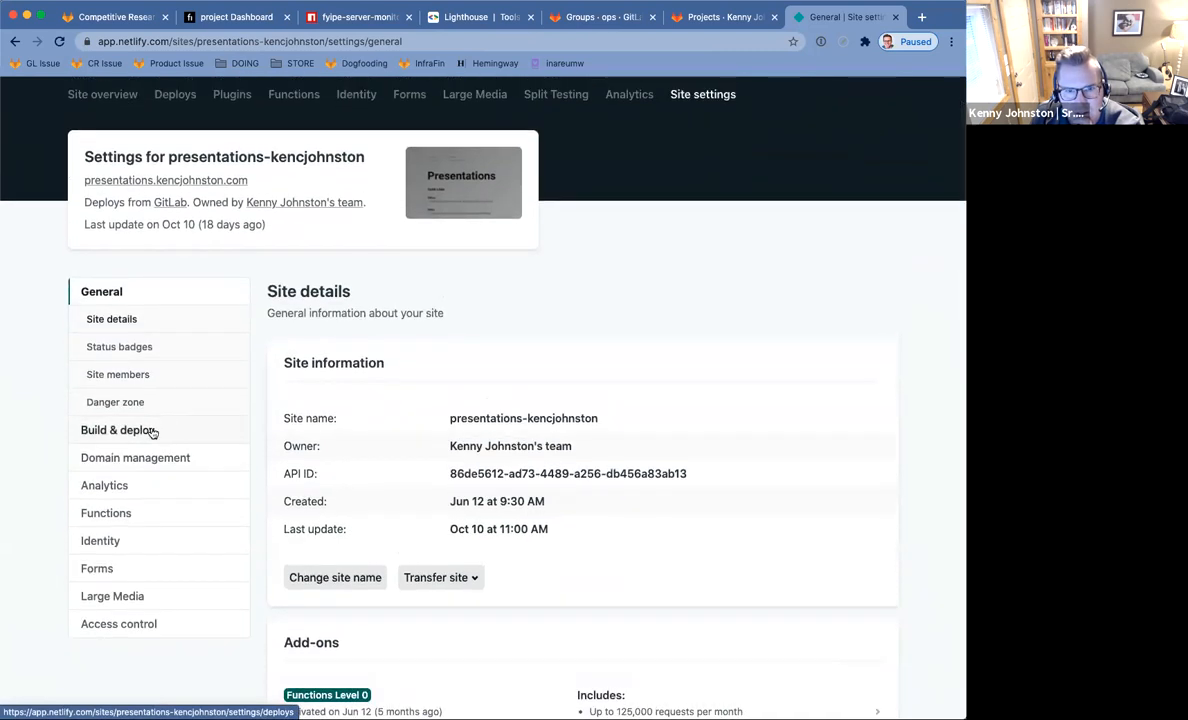
pyautogui.click(152, 431)
pyautogui.scroll(-3, 151, 430)
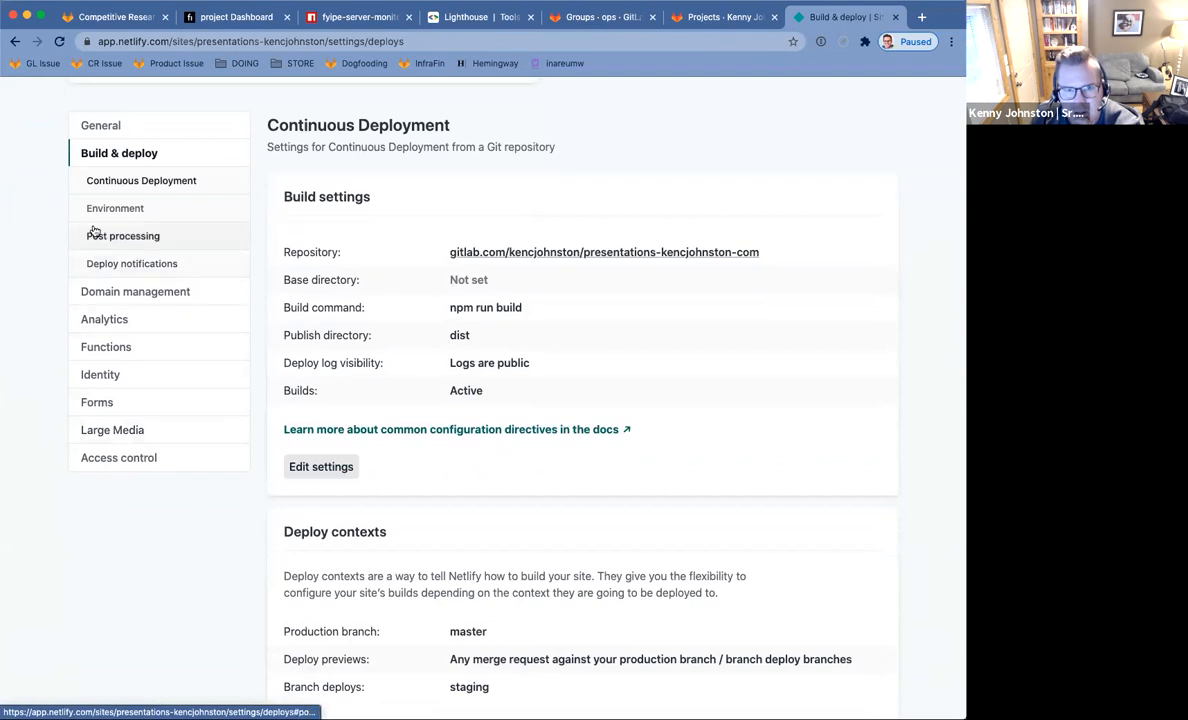
pyautogui.click(124, 292)
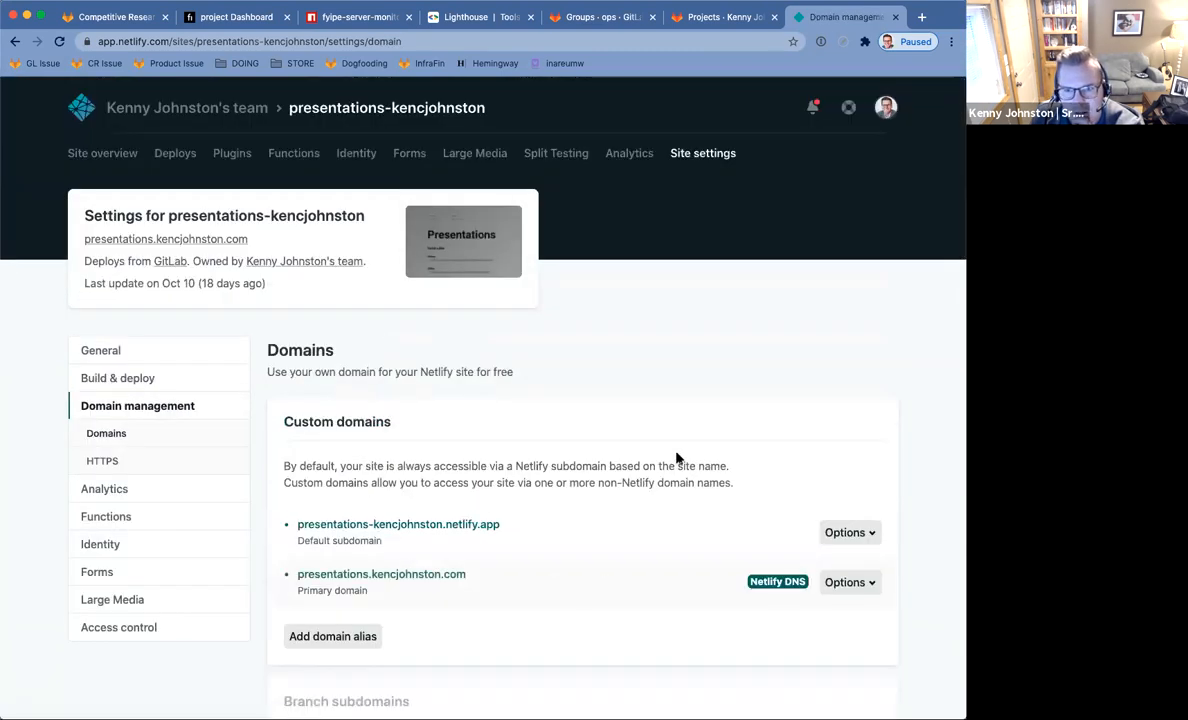
# Check the site's access control settings, then return to Domain management.
pyautogui.scroll(-3, 676, 456)
pyautogui.scroll(-2, 676, 456)
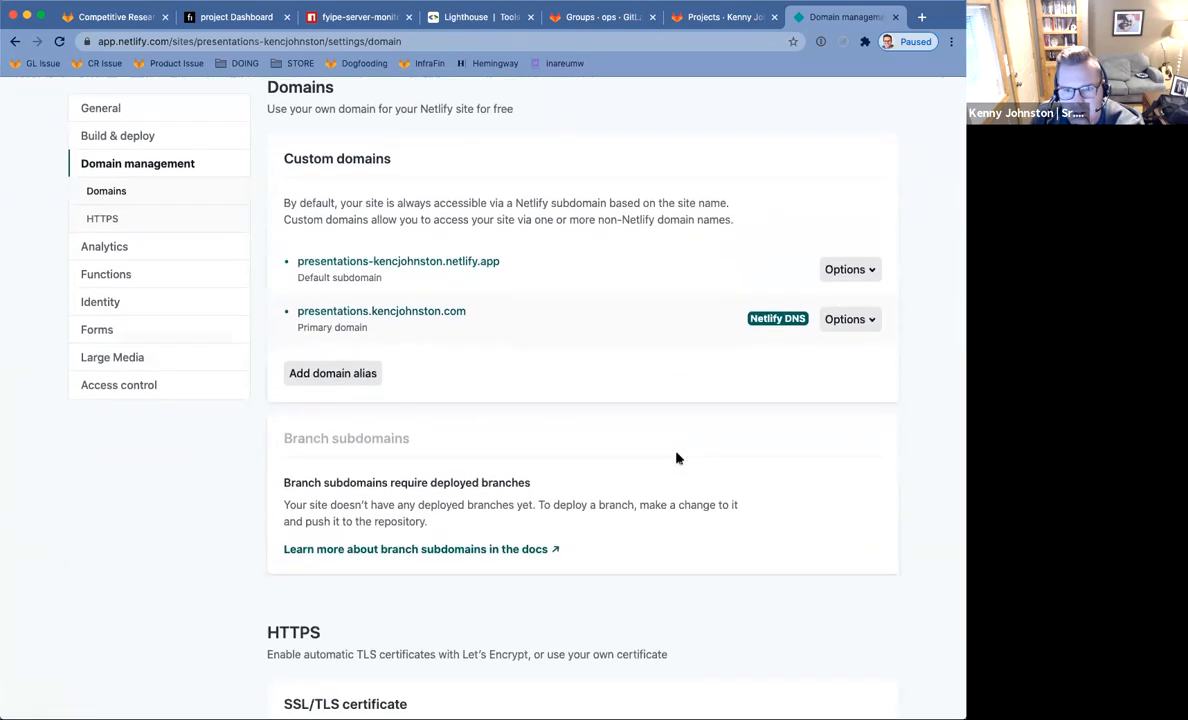
pyautogui.click(120, 388)
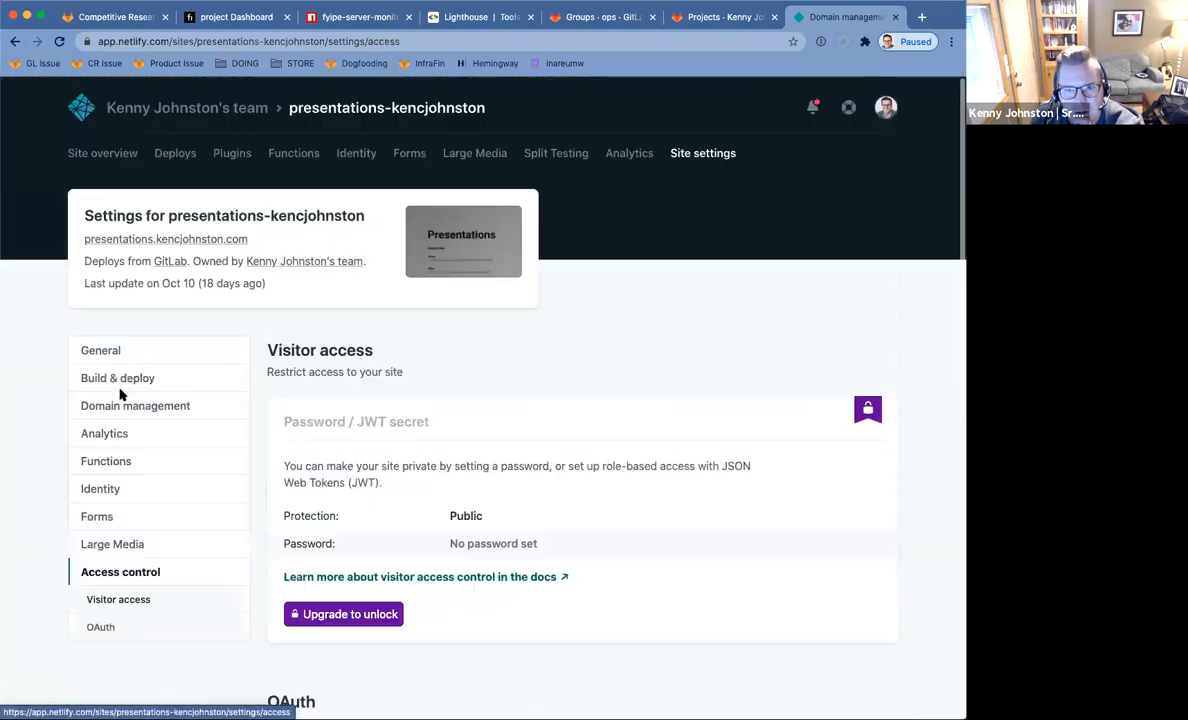
pyautogui.scroll(-5, 553, 475)
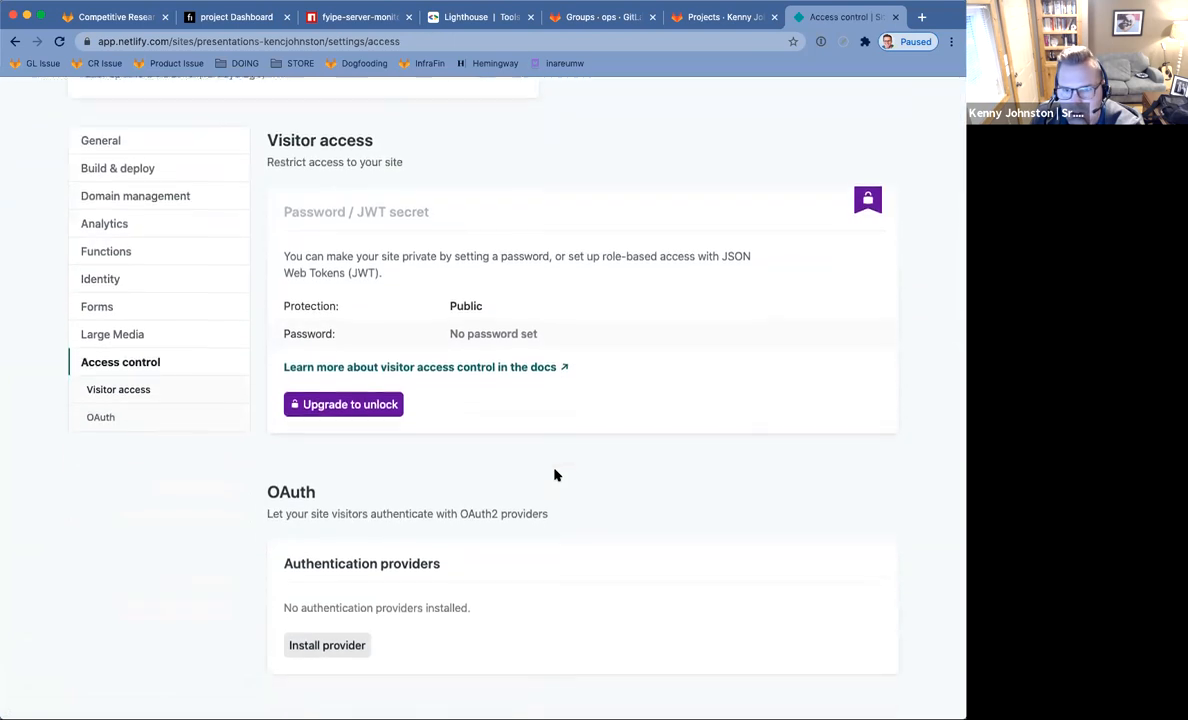
pyautogui.scroll(4, 544, 469)
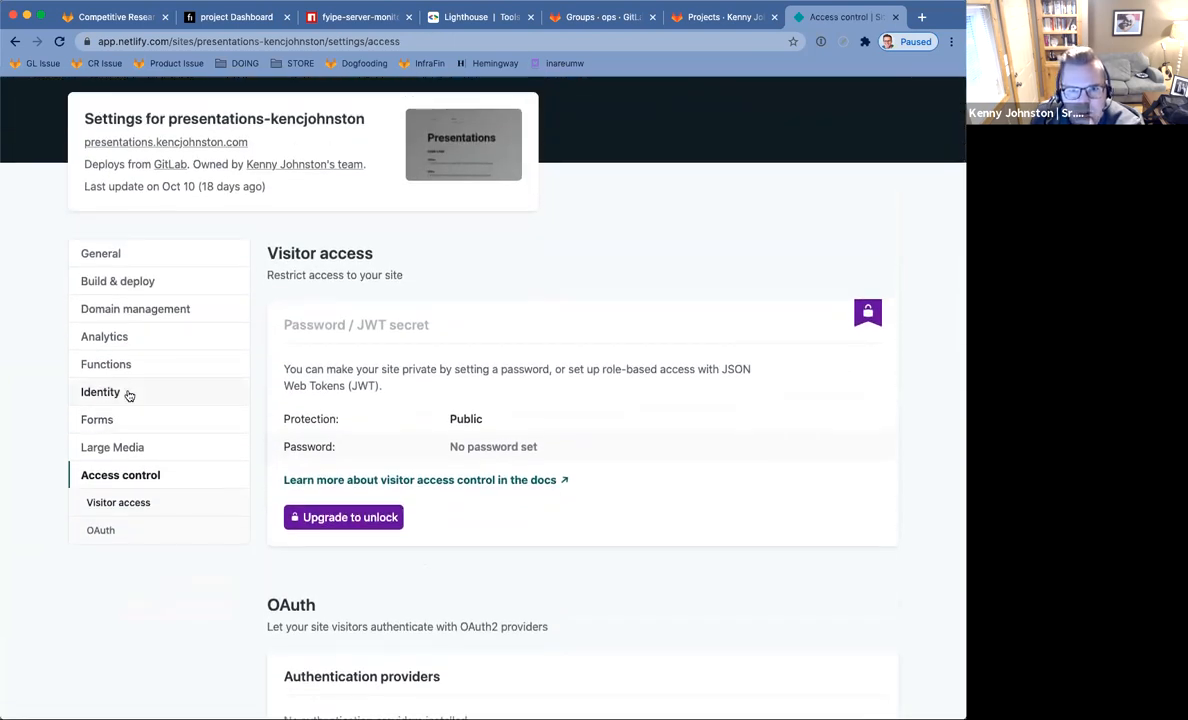
pyautogui.click(160, 309)
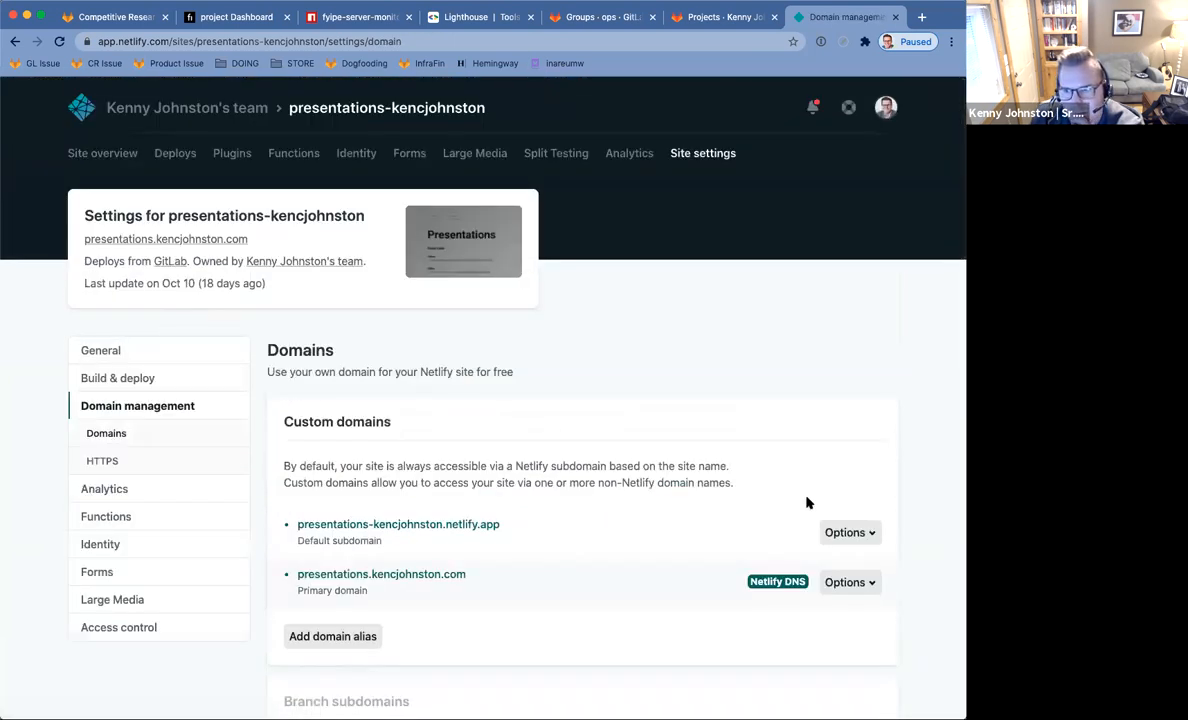
# Remove the primary custom domain via its Options > Remove domain and confirm.
pyautogui.click(855, 584)
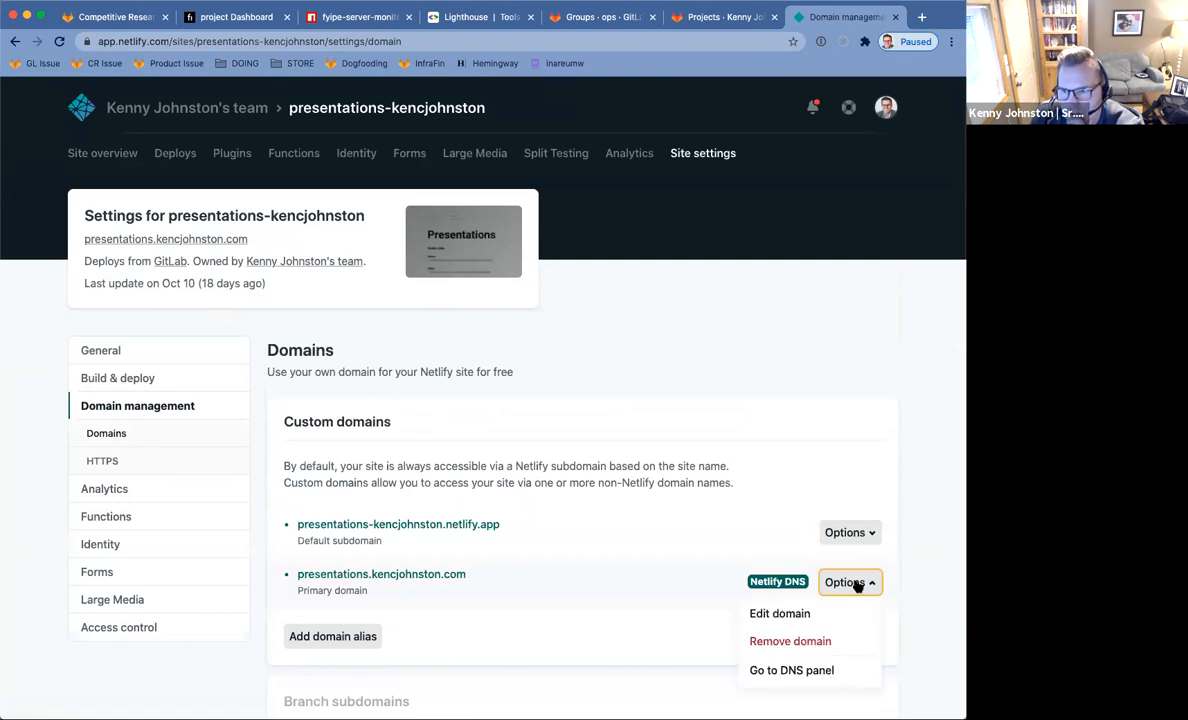
pyautogui.click(822, 644)
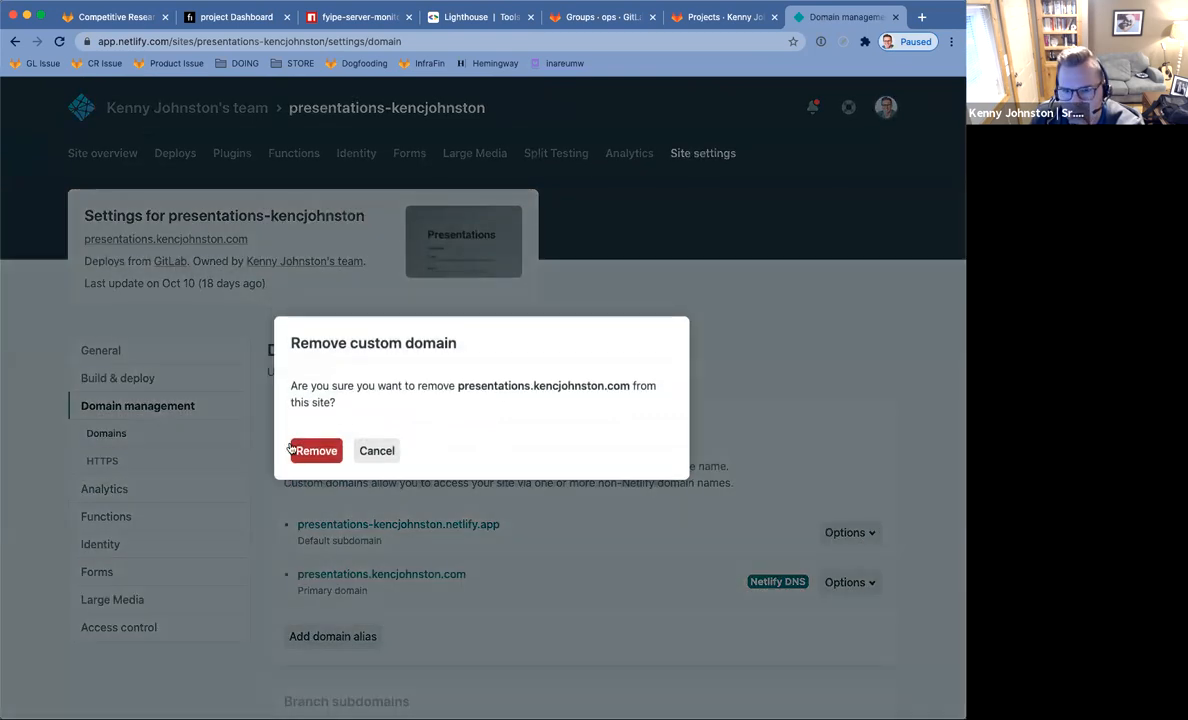
pyautogui.click(311, 451)
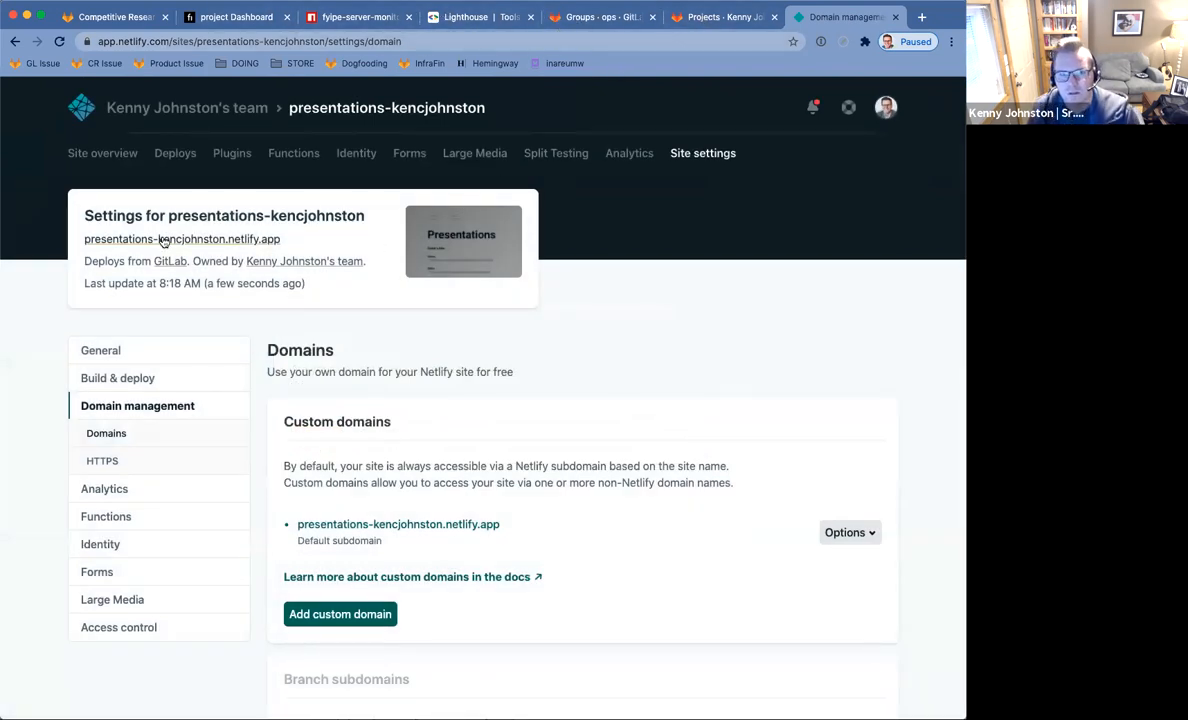
# Load presentations.kencjohnston.com in a new tab, reload to confirm Not Found, then return to fyipe-server-monitor.
pyautogui.click(922, 19)
pyautogui.write('presenta')
pyautogui.press('Return')
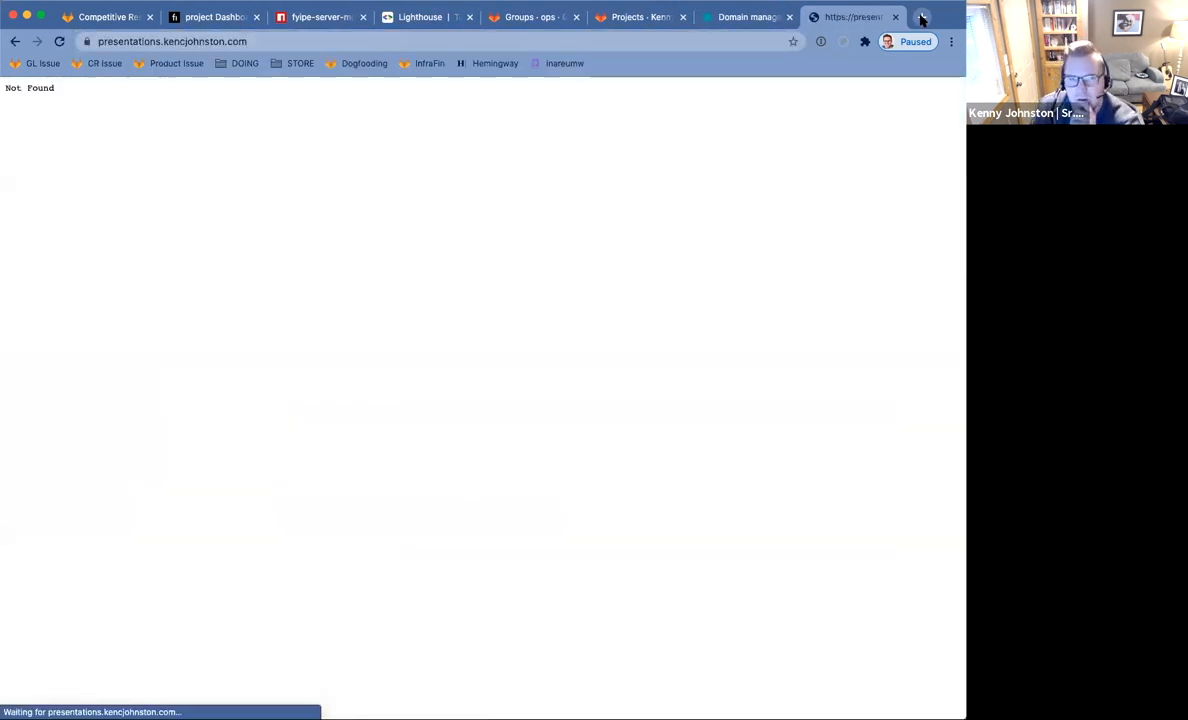
pyautogui.click(57, 41)
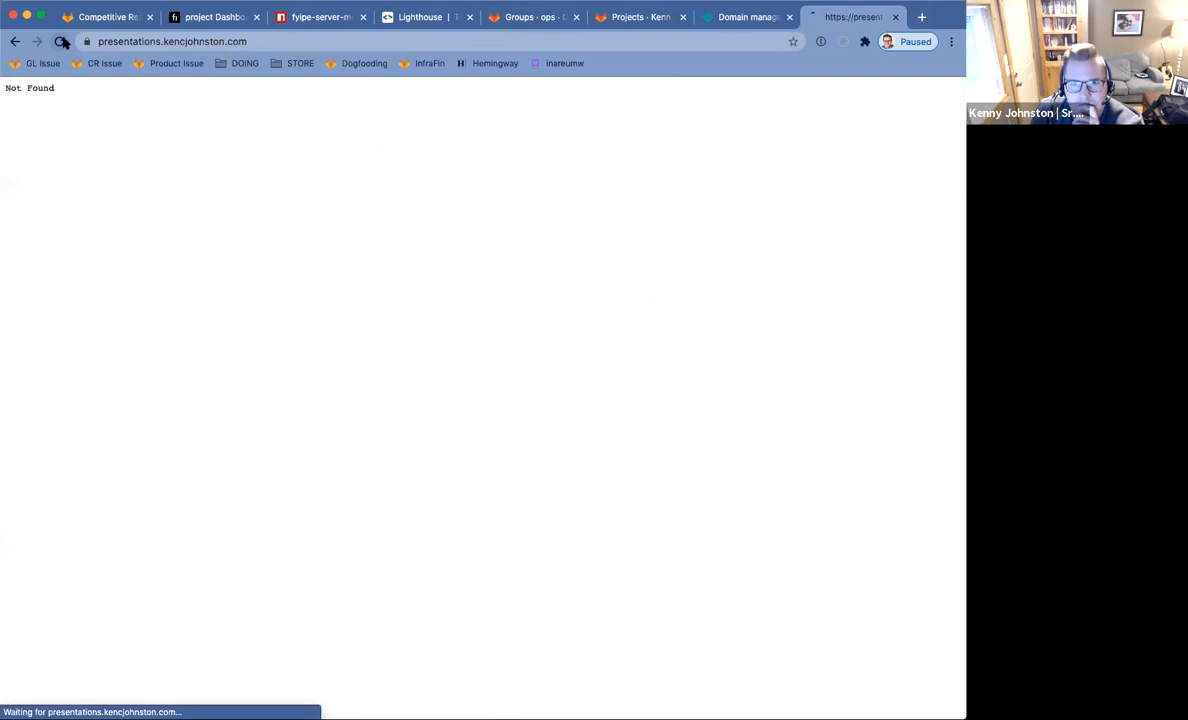
pyautogui.click(305, 18)
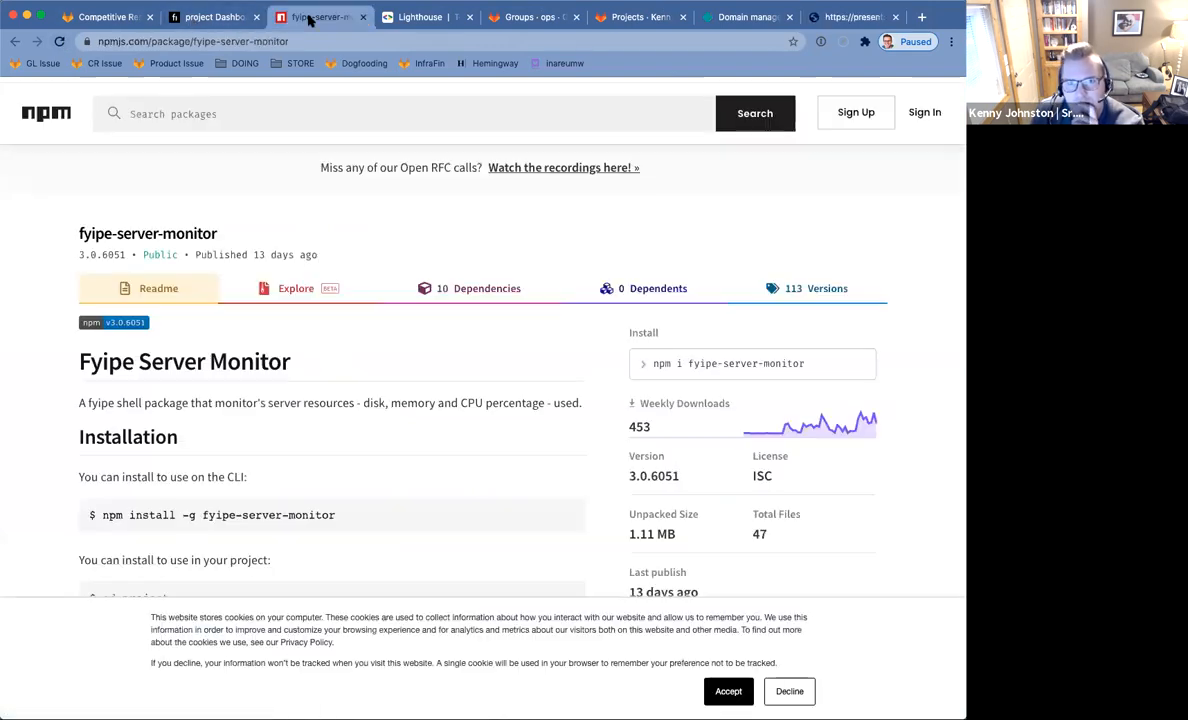
# Switch to the Fyipe dashboard and view the Home Page Hits incident from its toast.
pyautogui.click(200, 19)
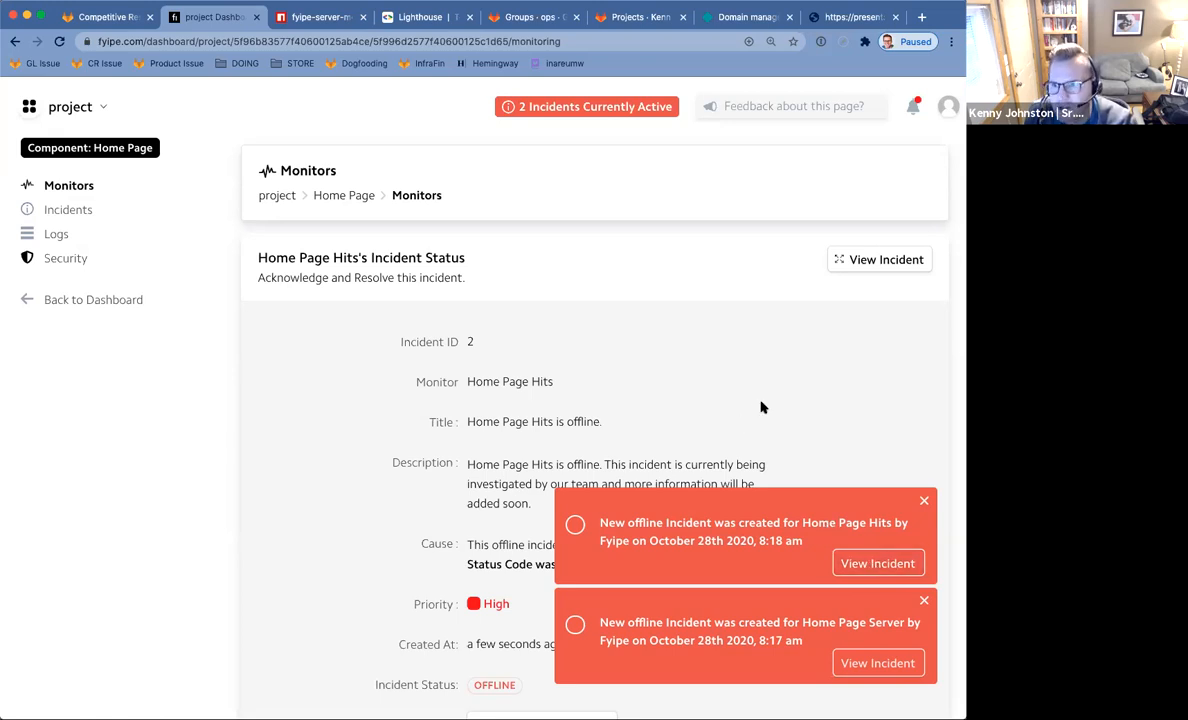
pyautogui.scroll(-1, 760, 407)
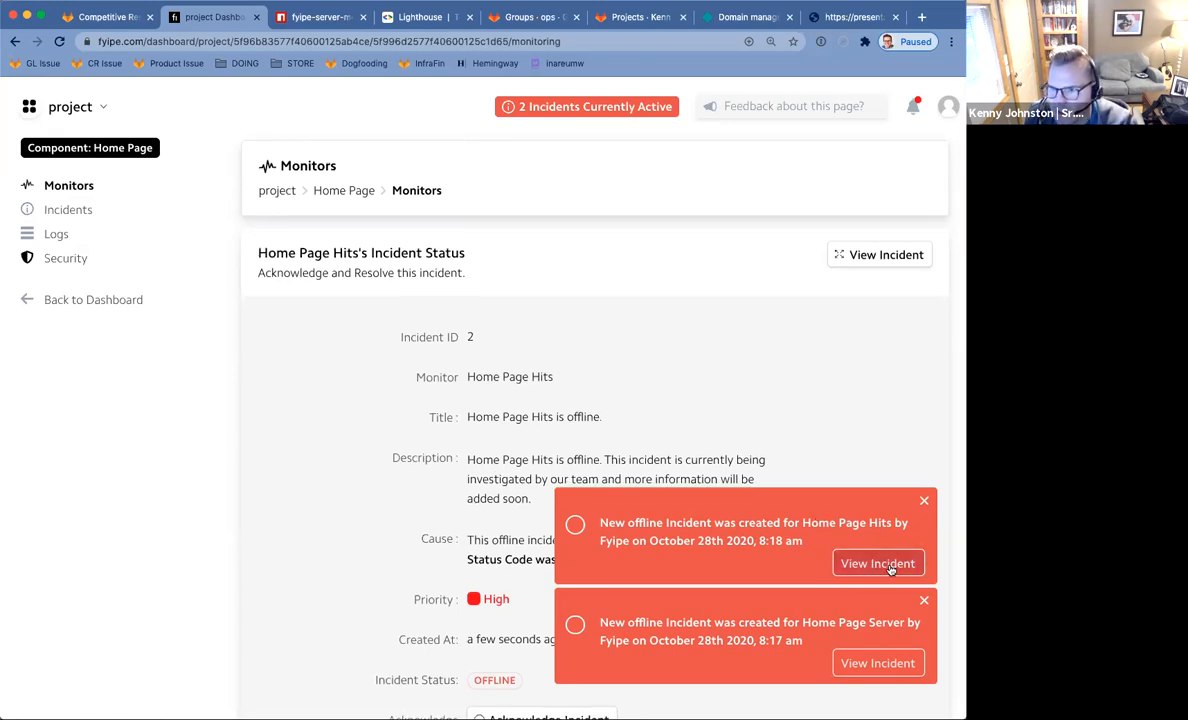
pyautogui.click(877, 564)
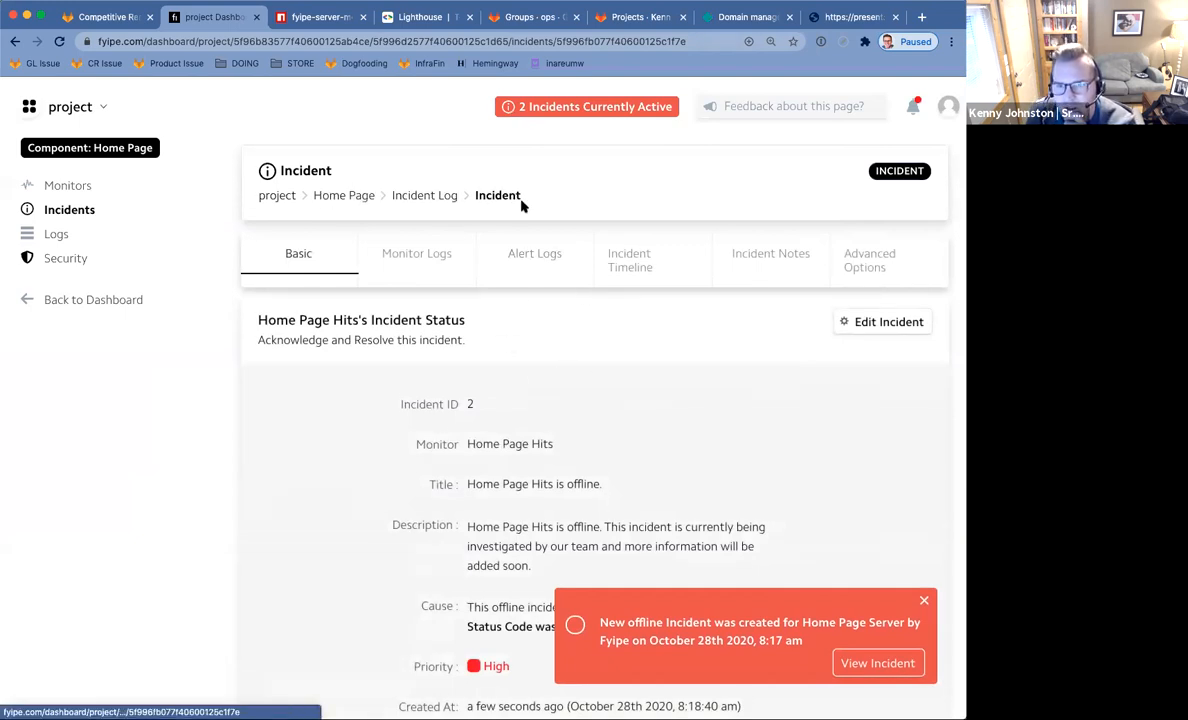
# Read through the Home Page Hits incident details, then close the Home Page Server notification.
pyautogui.scroll(-1, 560, 250)
pyautogui.scroll(-3, 857, 470)
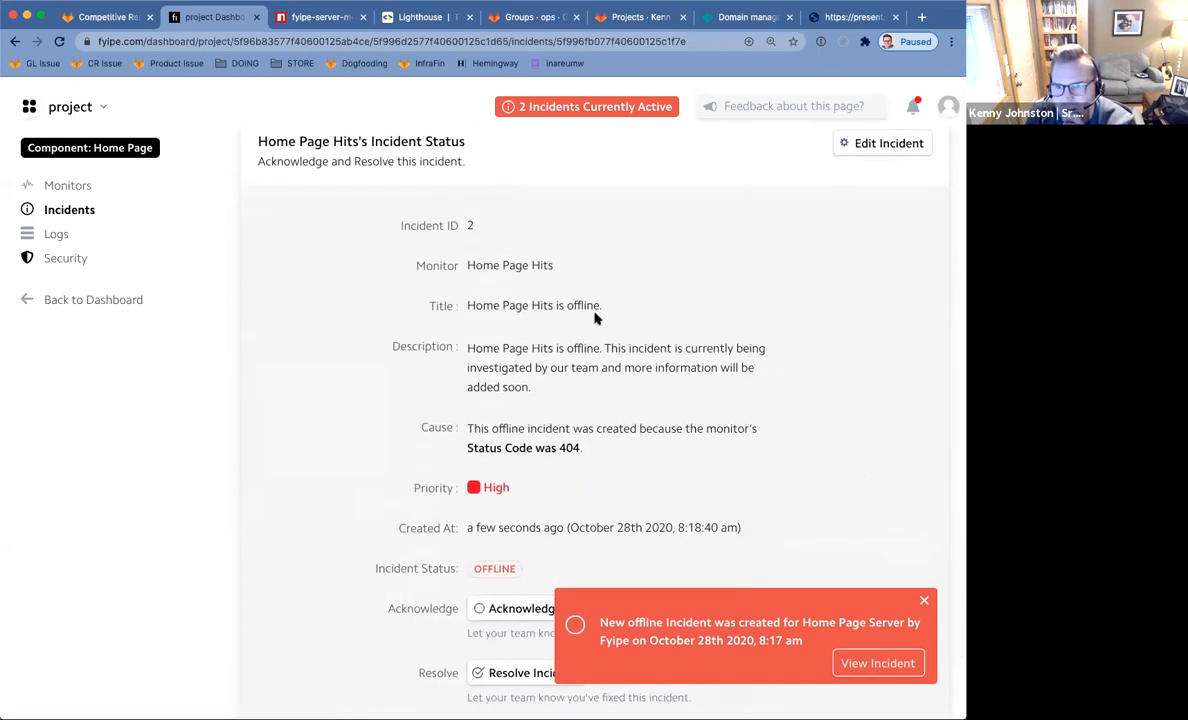
pyautogui.moveTo(598, 306); pyautogui.dragTo(433, 302)
pyautogui.click(515, 366)
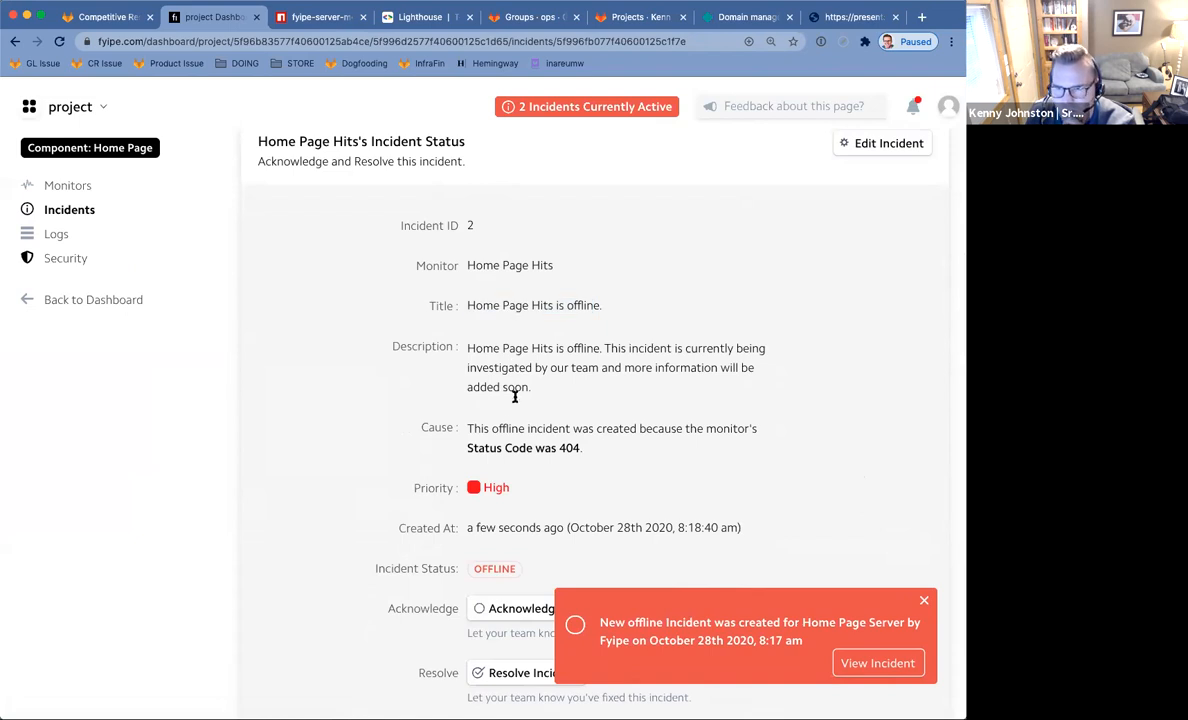
pyautogui.scroll(-2, 522, 424)
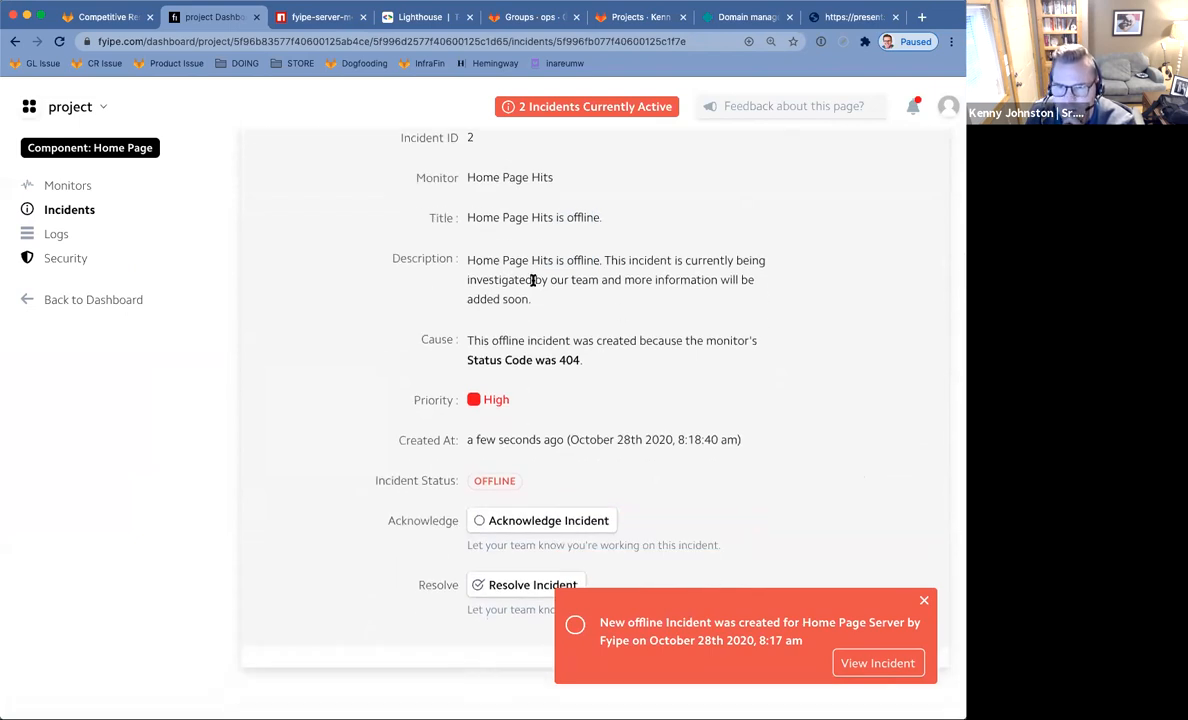
pyautogui.moveTo(547, 297); pyautogui.dragTo(488, 278)
pyautogui.scroll(3, 487, 282)
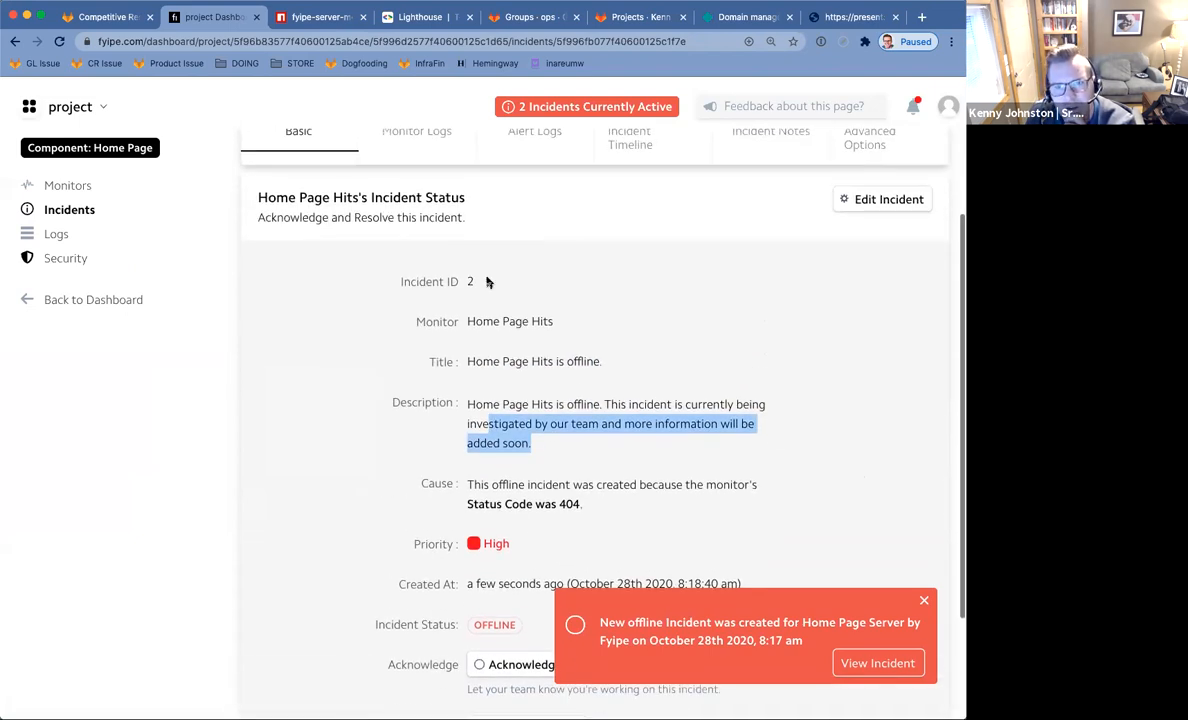
pyautogui.moveTo(476, 203); pyautogui.dragTo(352, 195)
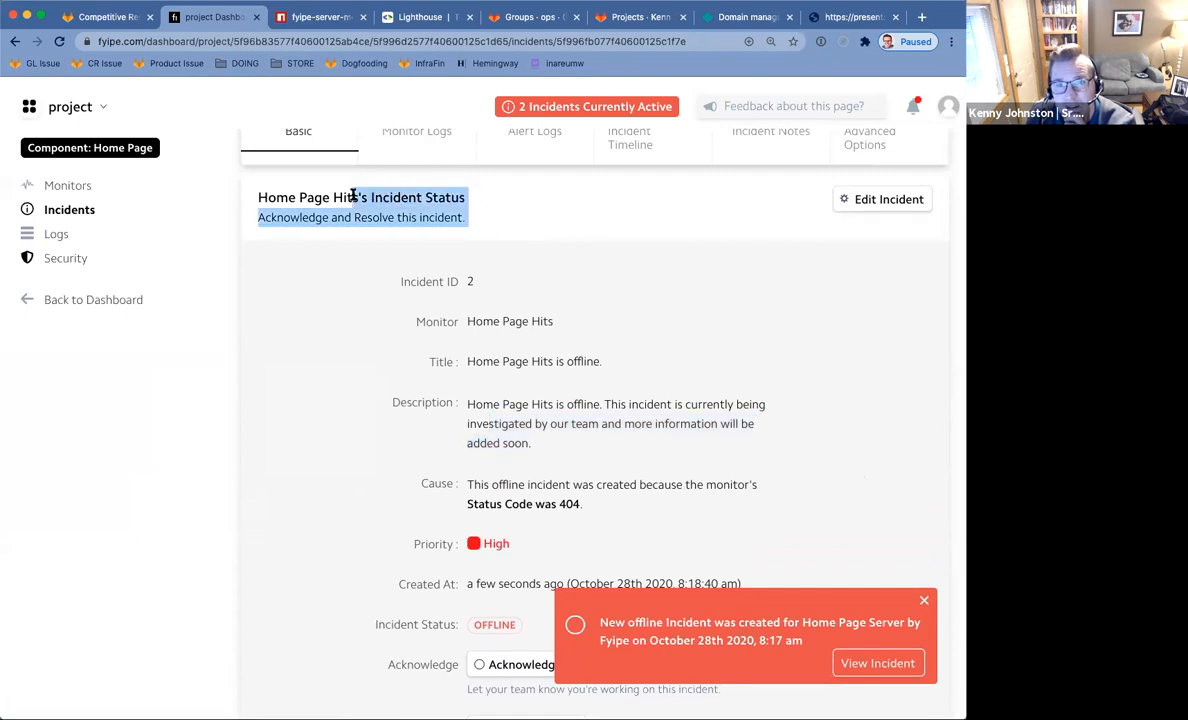
pyautogui.click(500, 221)
pyautogui.scroll(-1, 599, 334)
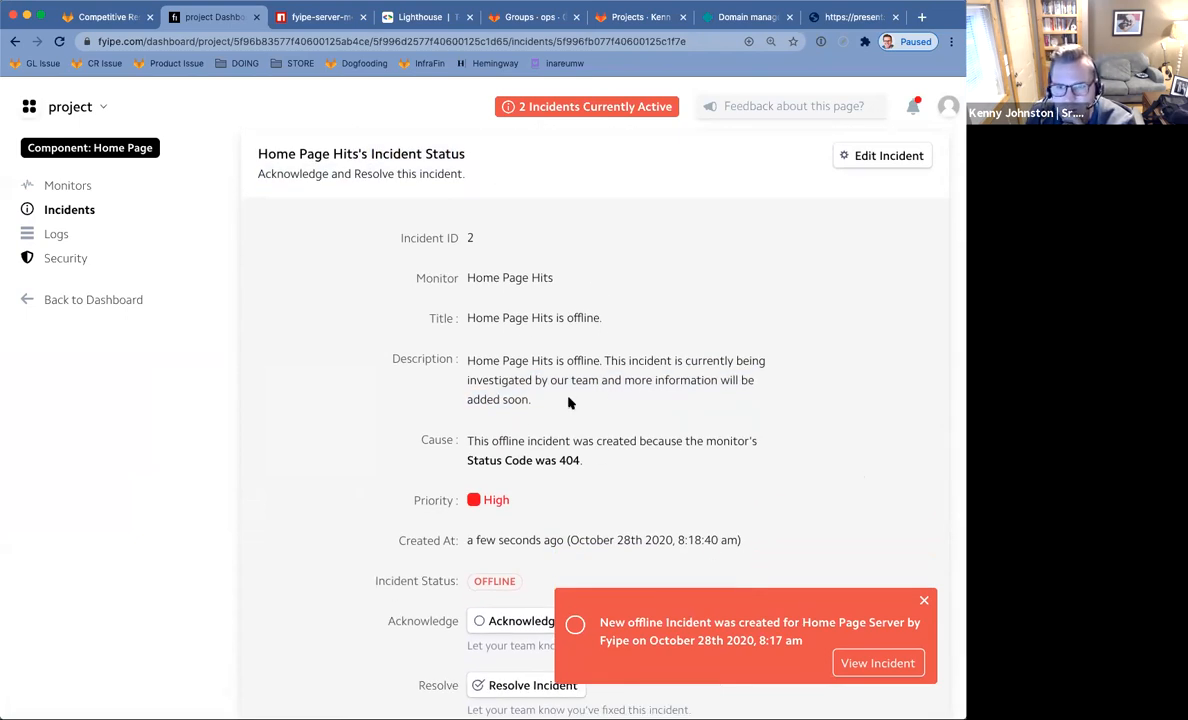
pyautogui.moveTo(569, 402); pyautogui.dragTo(469, 366)
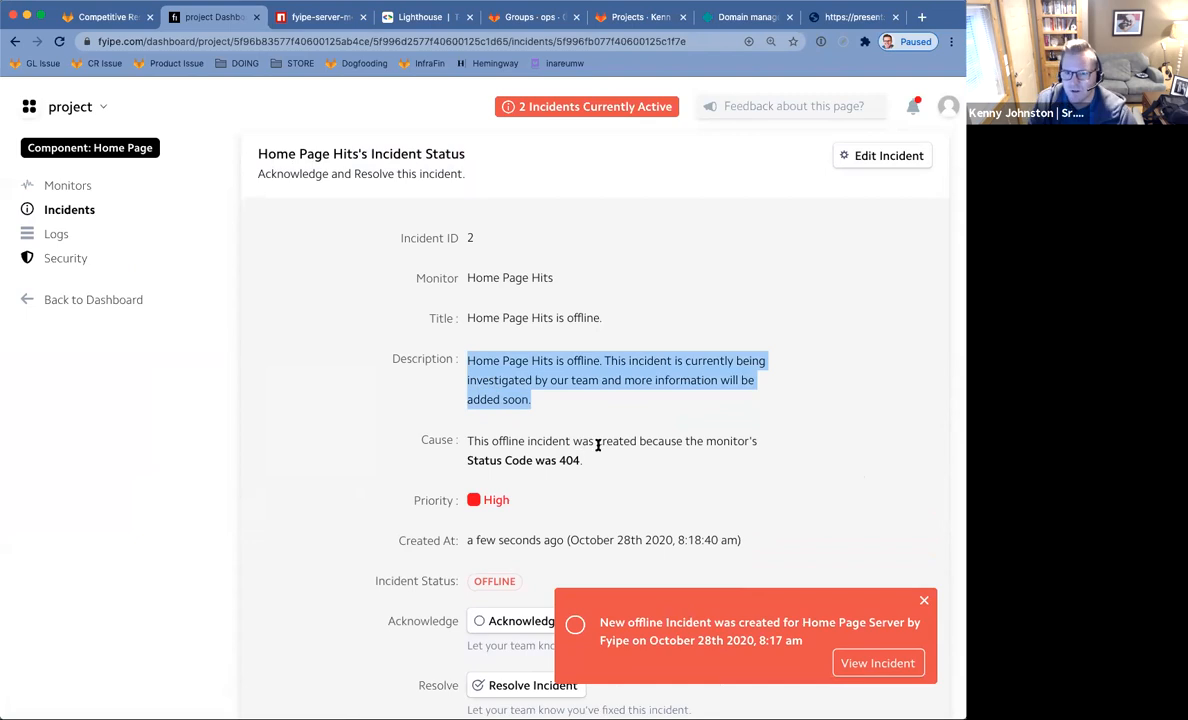
pyautogui.scroll(-2, 633, 445)
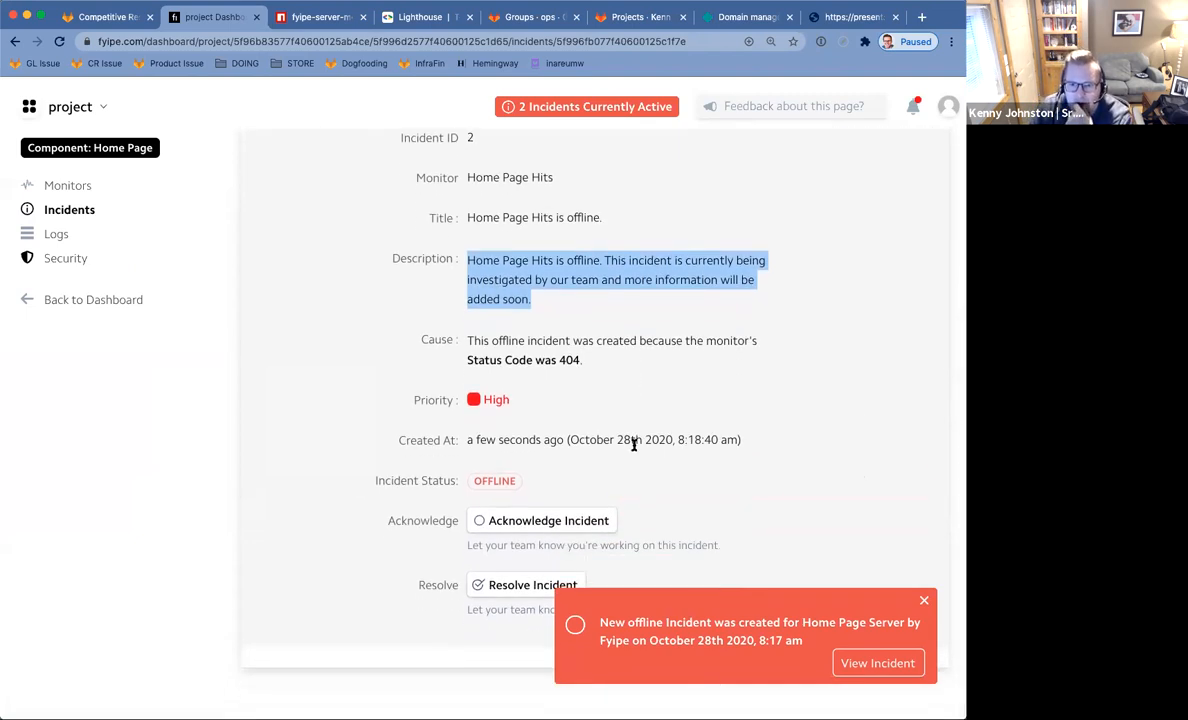
pyautogui.click(925, 602)
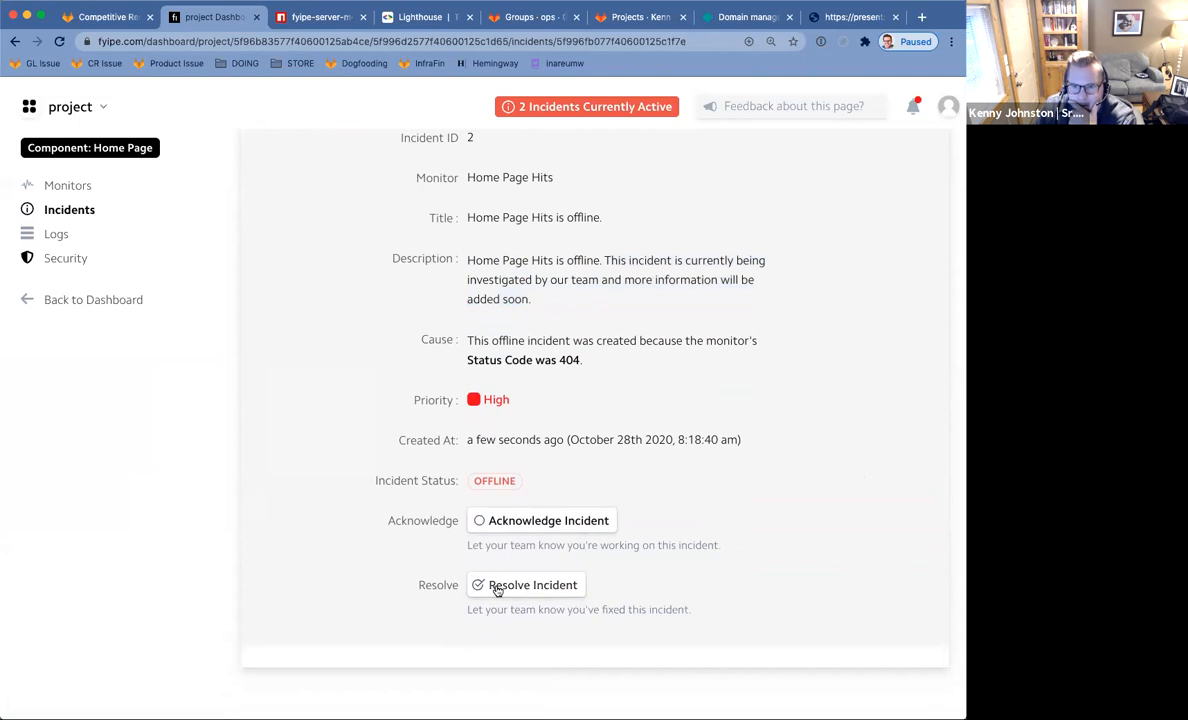
# Acknowledge the Home Page Hits incident.
pyautogui.click(548, 522)
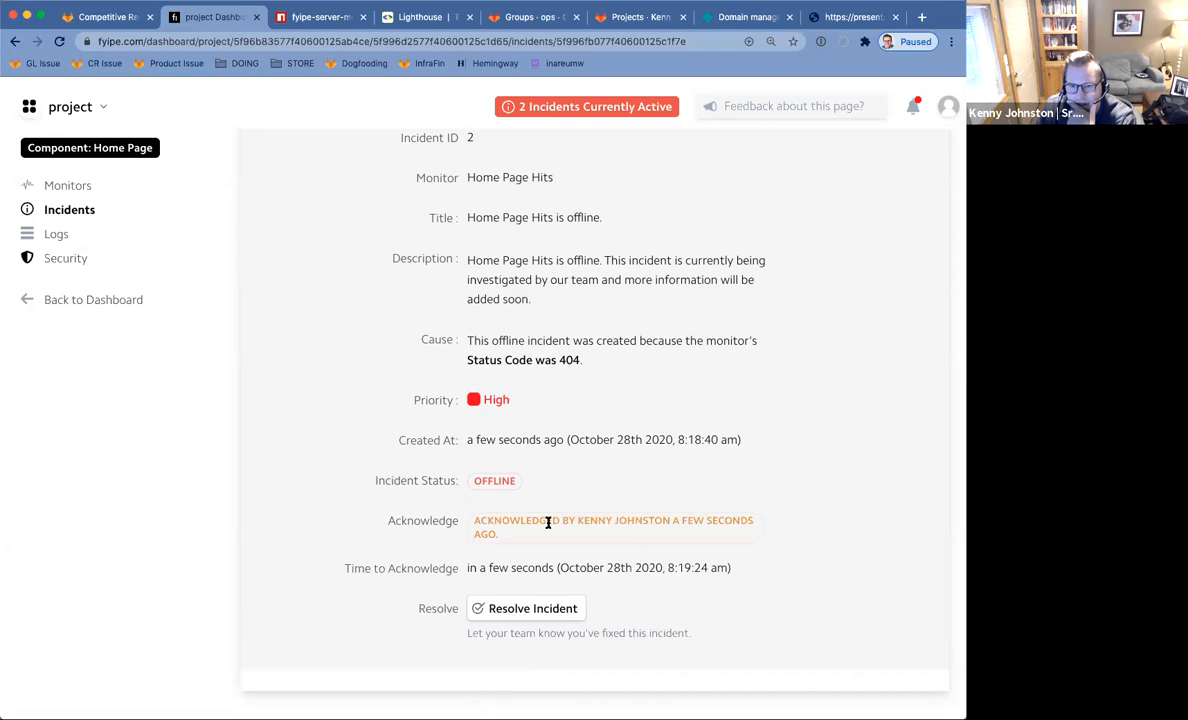
pyautogui.scroll(3, 710, 428)
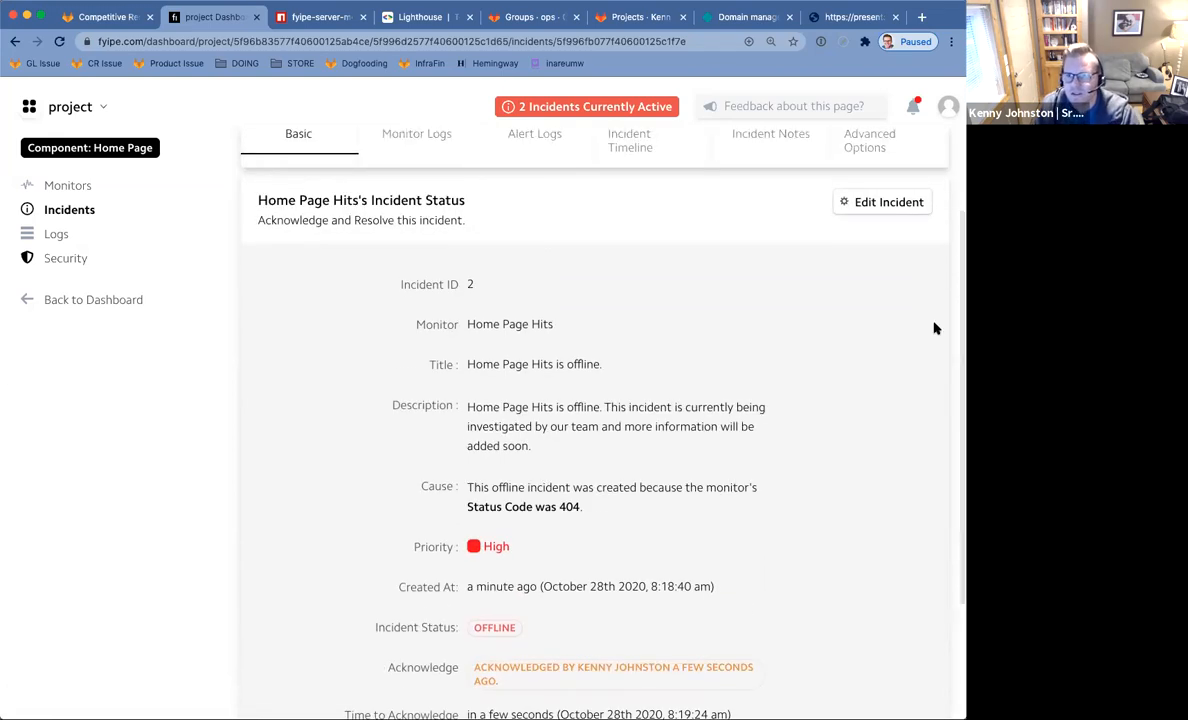
pyautogui.scroll(-4, 817, 321)
pyautogui.scroll(5, 817, 323)
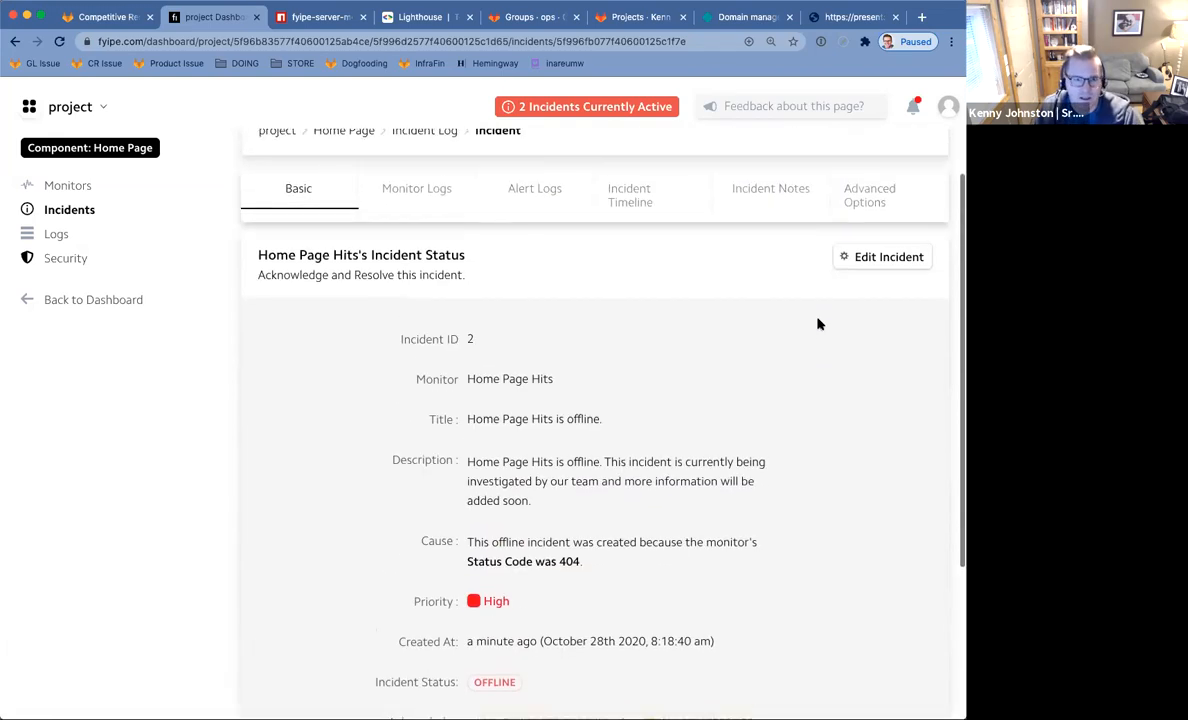
# Look through the incident's monitor logs, alerts and timeline, ending on Incident Notes.
pyautogui.click(425, 256)
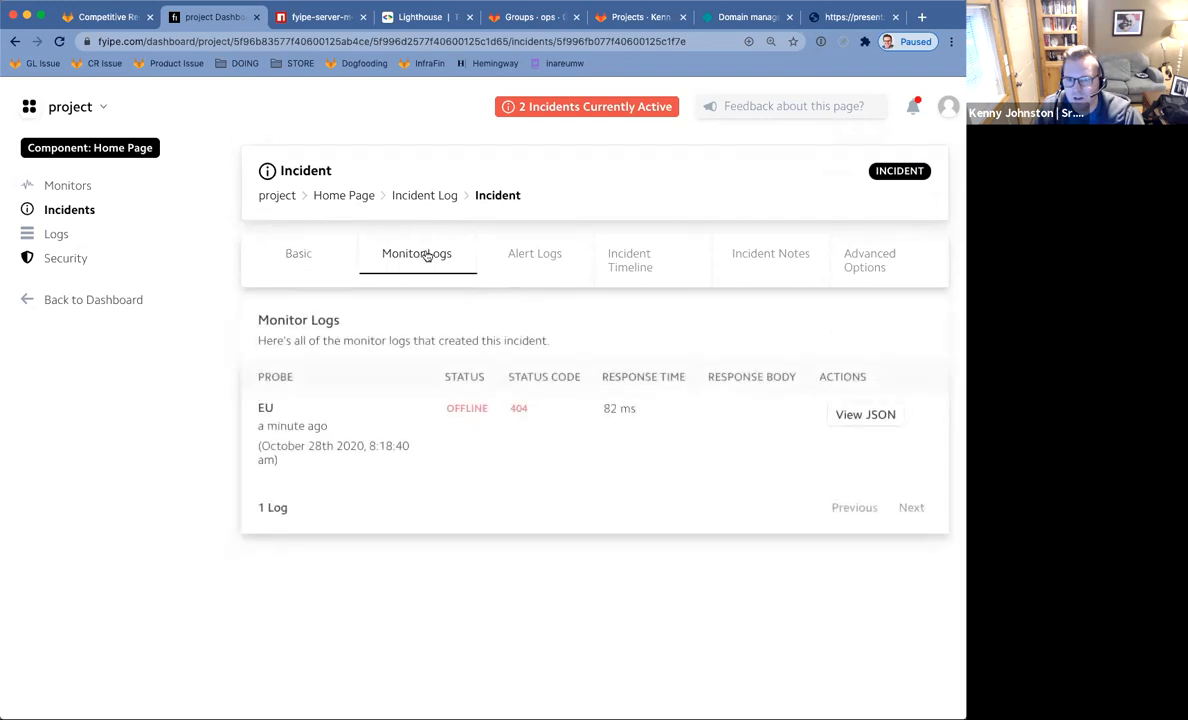
pyautogui.click(540, 261)
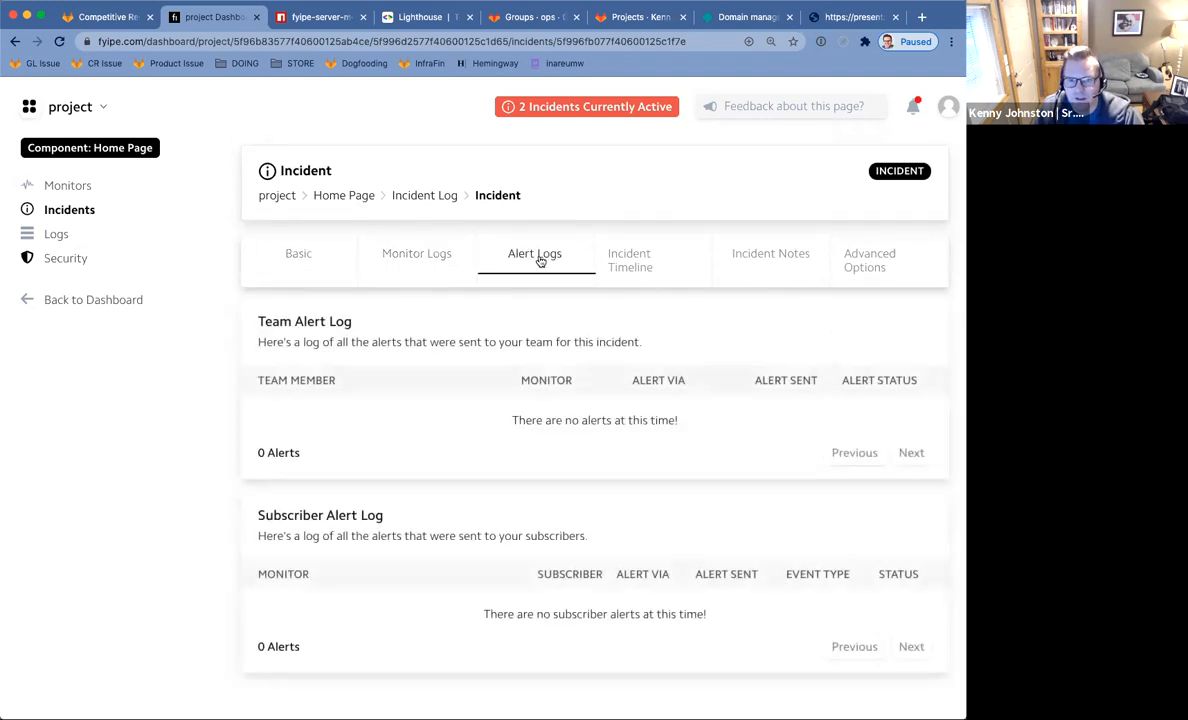
pyautogui.click(640, 264)
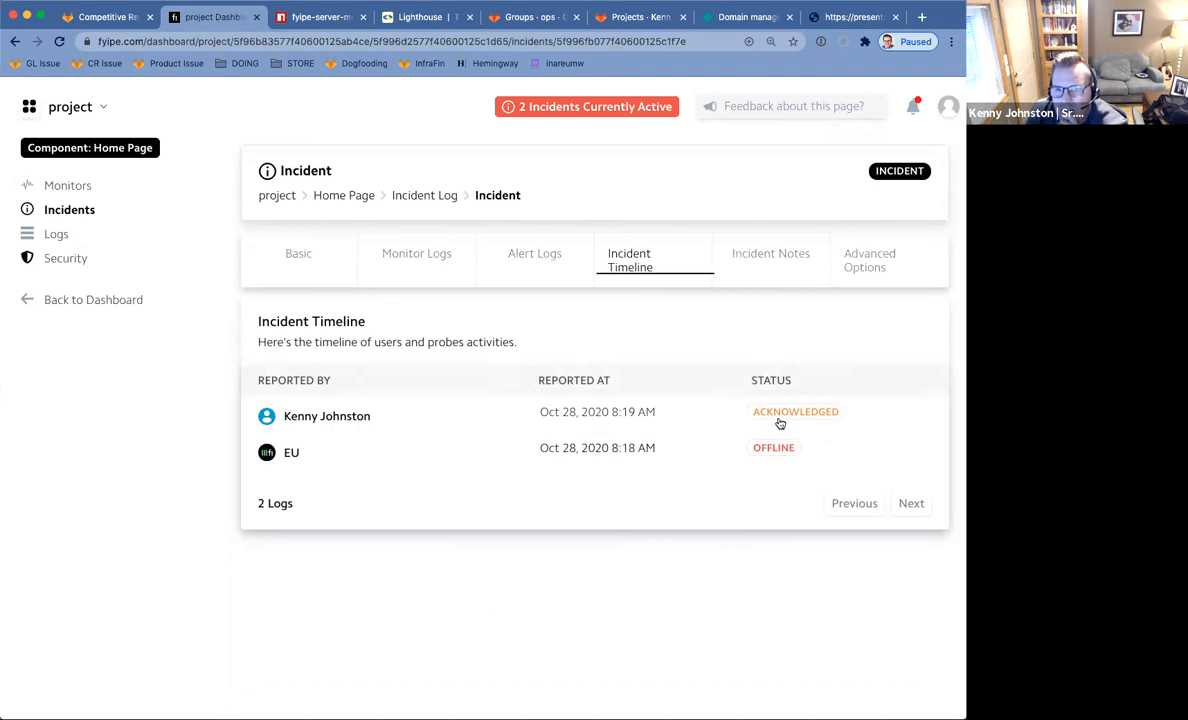
pyautogui.click(783, 259)
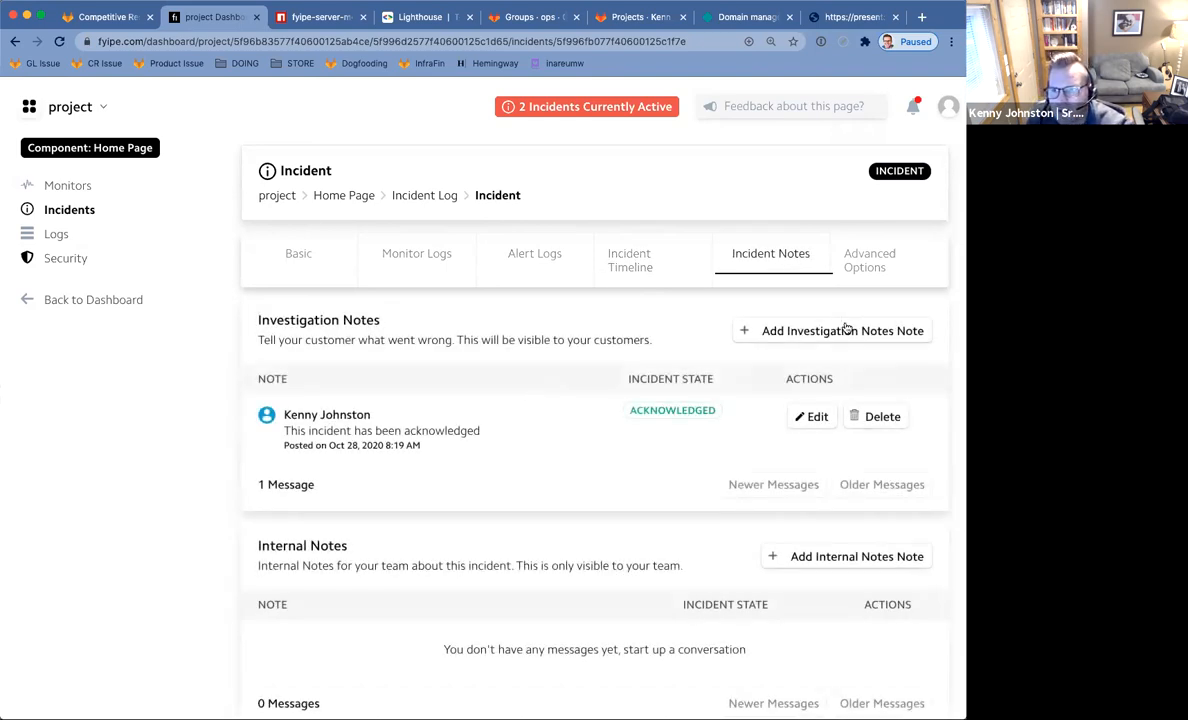
# Add an Investigating note: "we're looking into this. I think someone messed with the domain settings in Netlify".
pyautogui.click(807, 330)
pyautogui.click(473, 262)
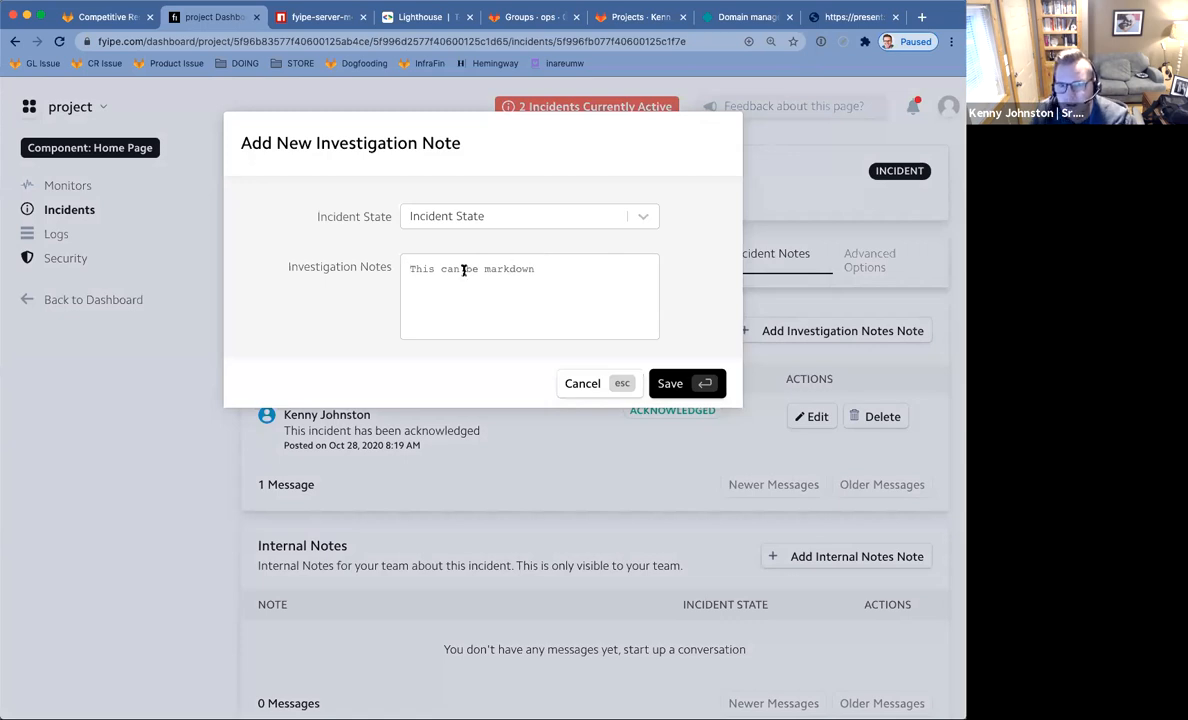
pyautogui.write('w')
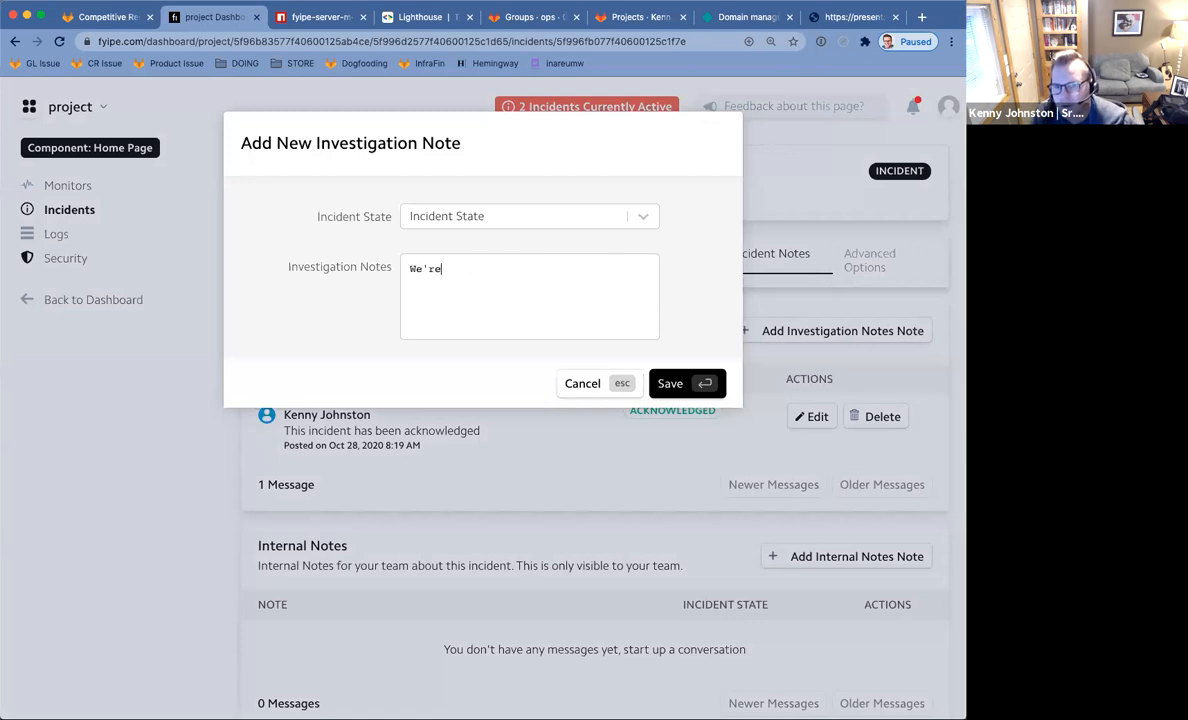
pyautogui.write("e're looking into this")
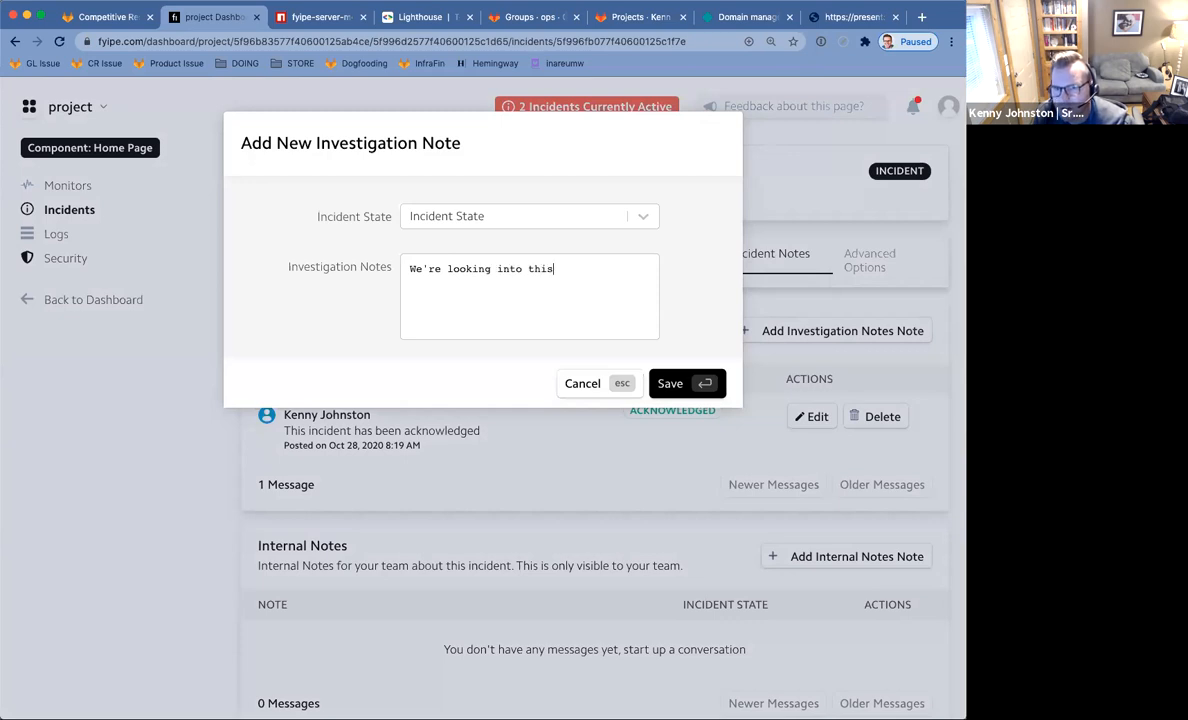
pyautogui.write('. I think someone me')
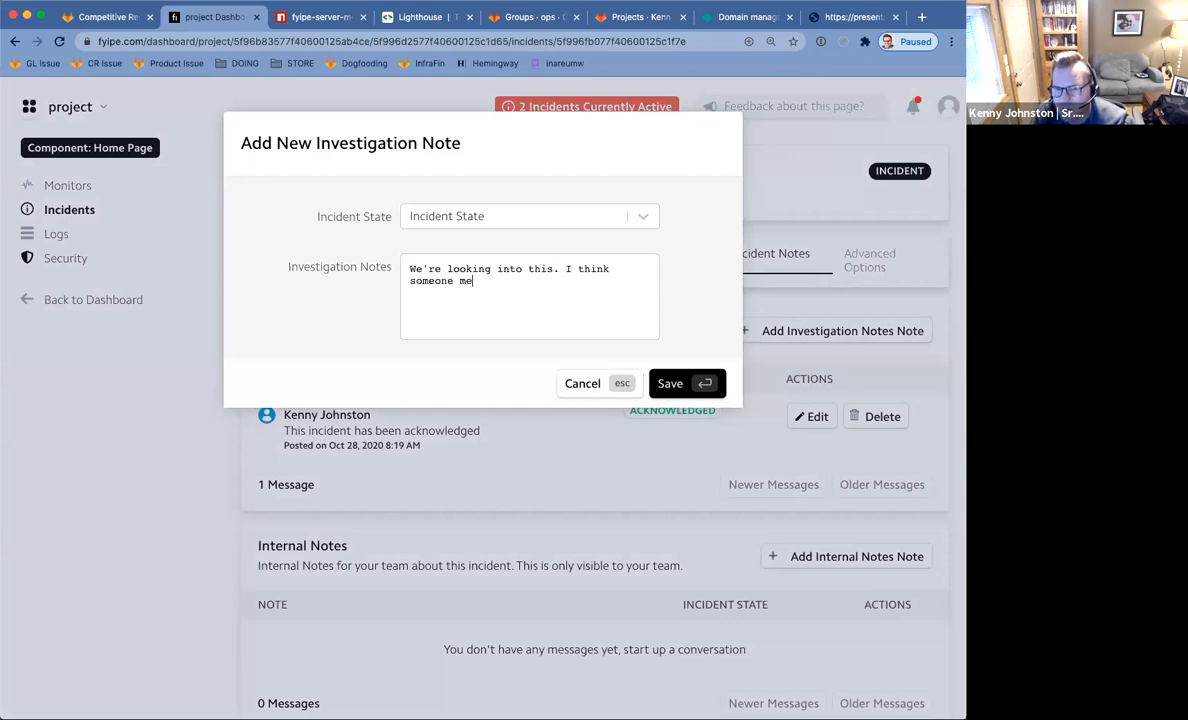
pyautogui.write('ssed with the domain settings in Netlify.')
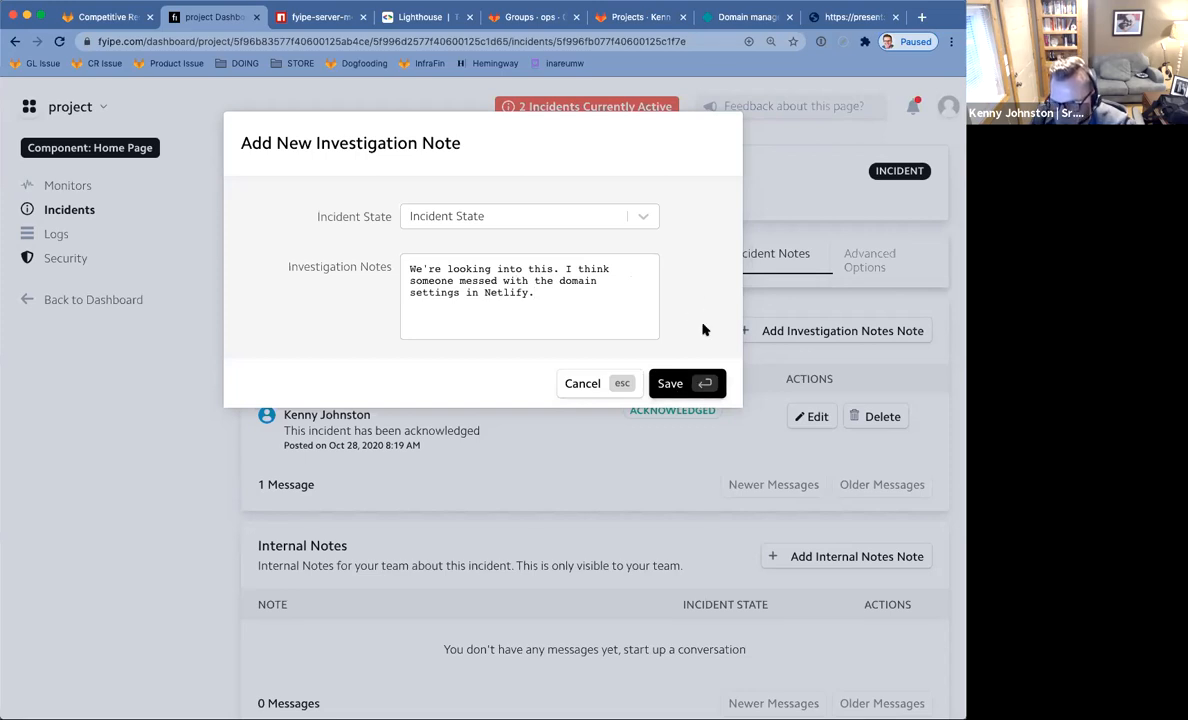
pyautogui.press('Return')
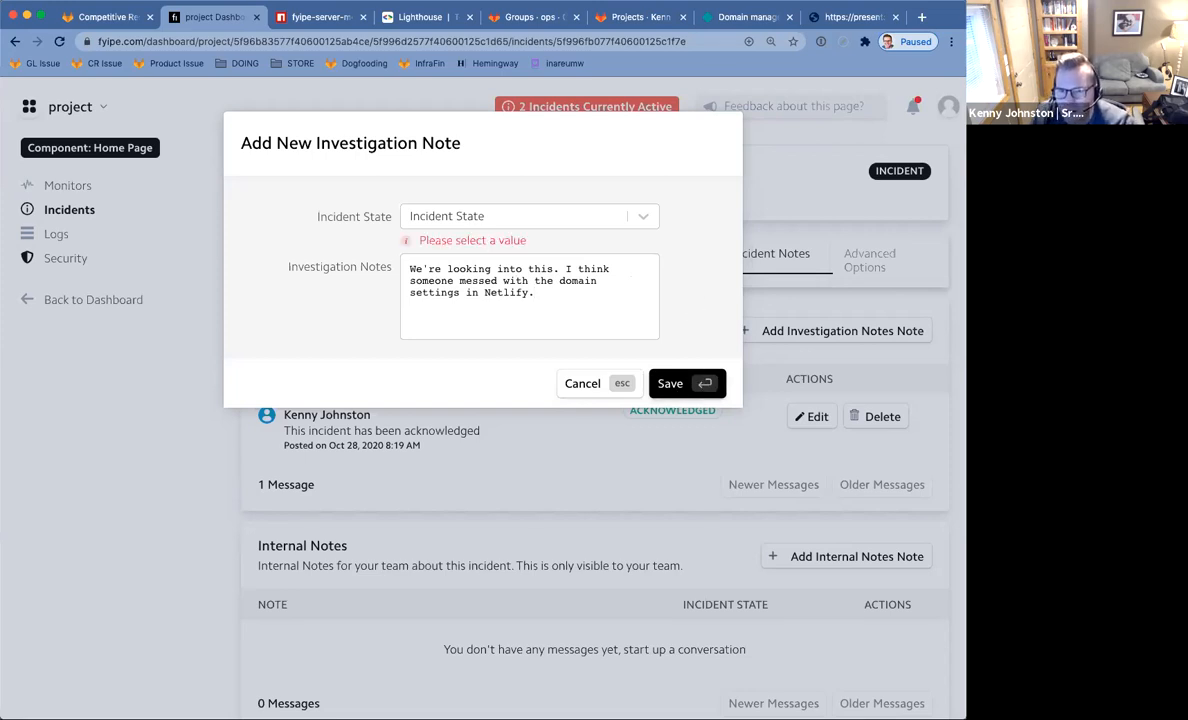
pyautogui.click(491, 222)
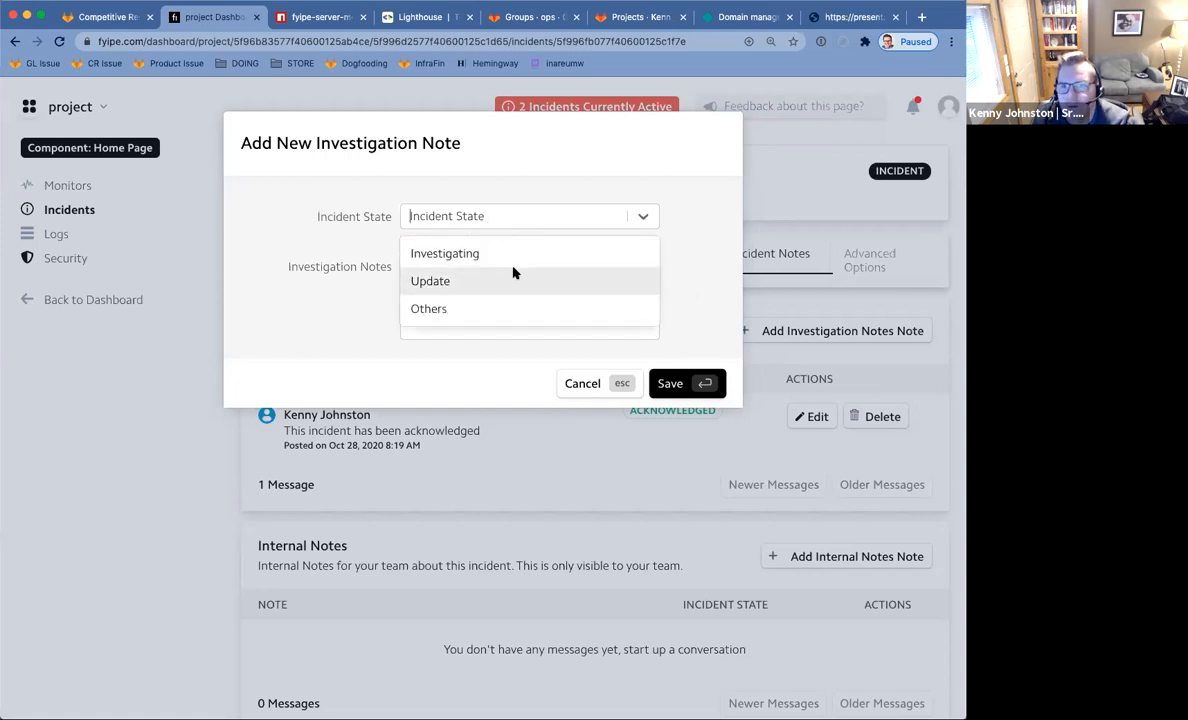
pyautogui.click(512, 258)
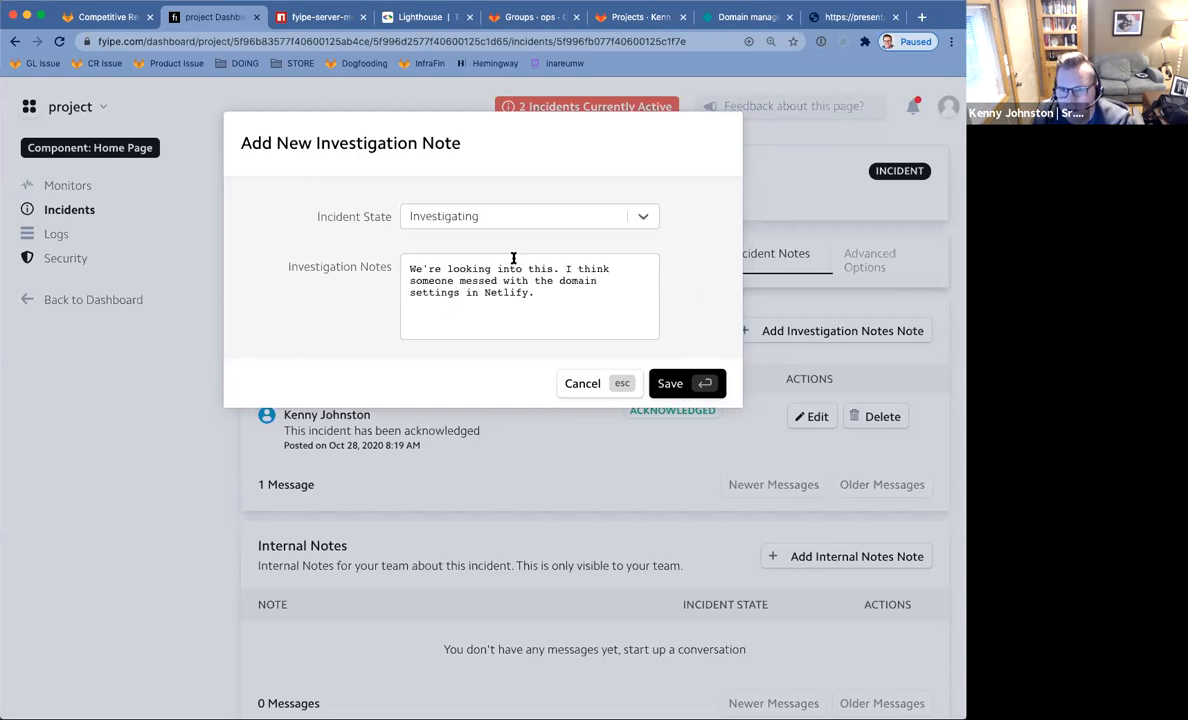
pyautogui.press('Return')
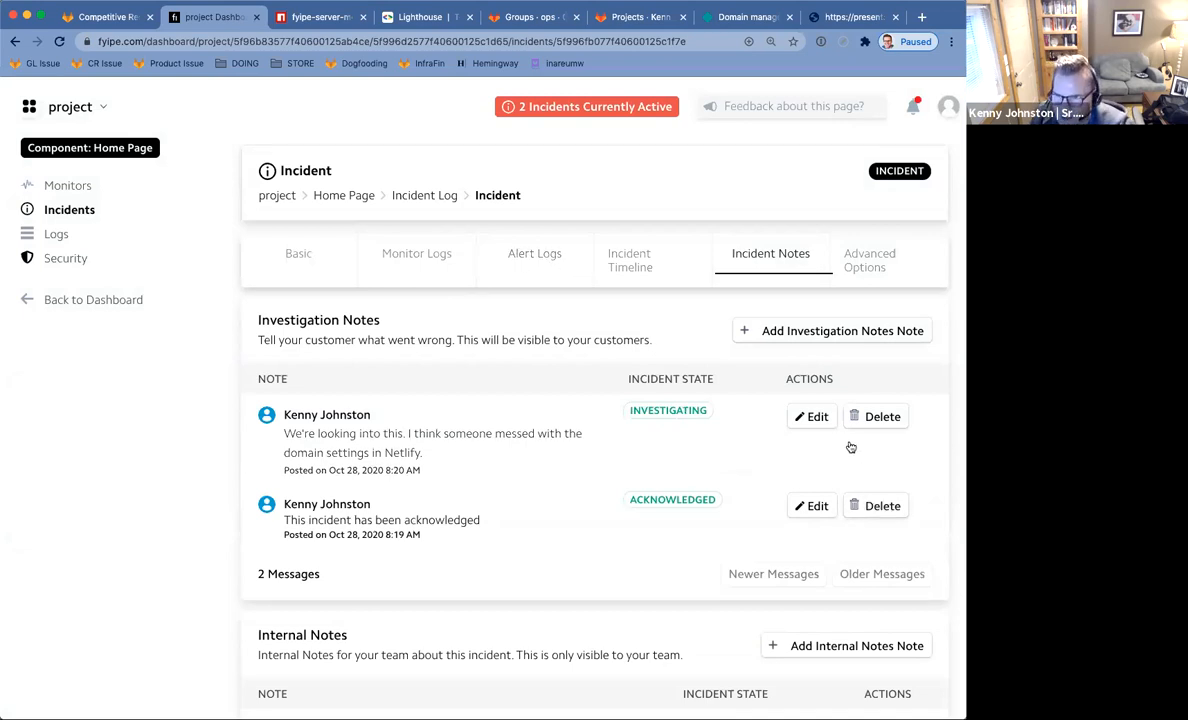
# Glance at the incident's advanced options, then return to its notes.
pyautogui.scroll(-3, 830, 573)
pyautogui.scroll(3, 830, 573)
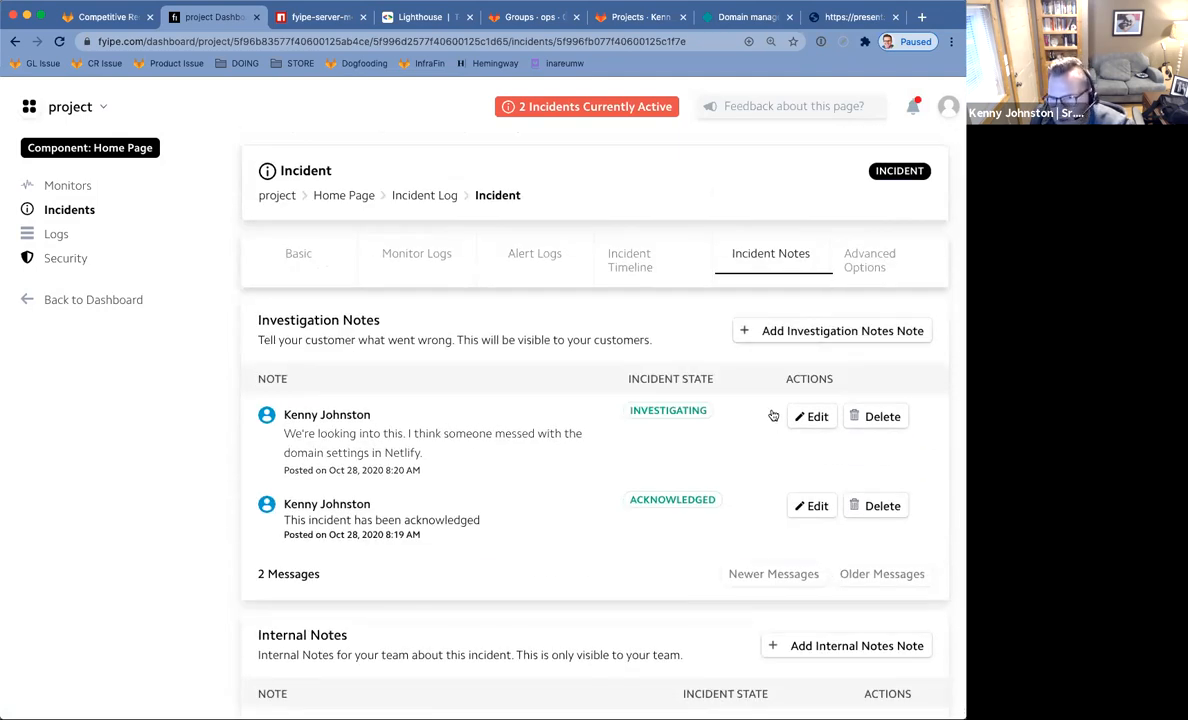
pyautogui.scroll(-3, 811, 375)
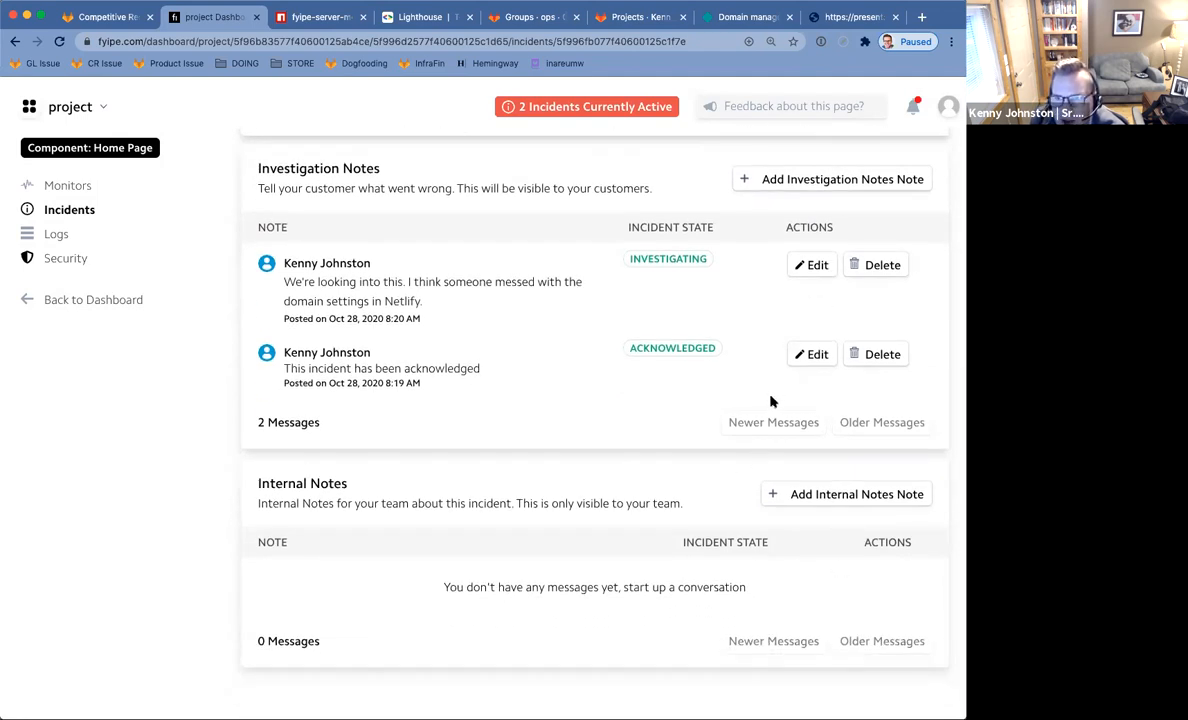
pyautogui.scroll(3, 771, 401)
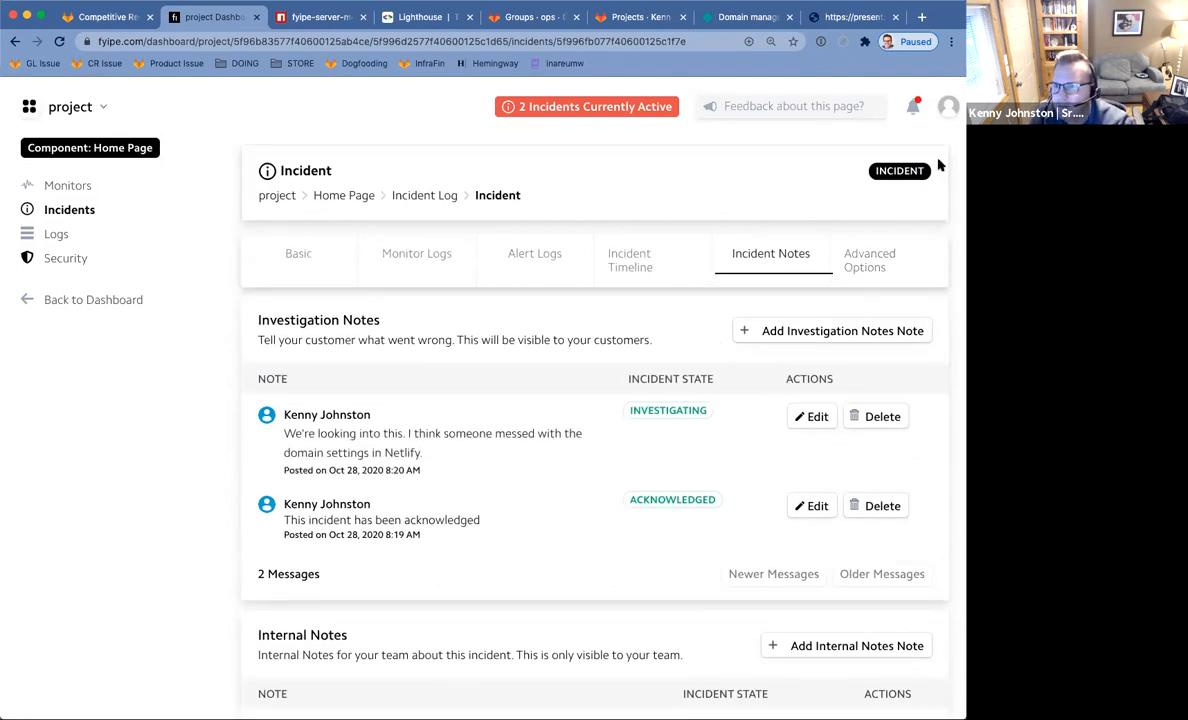
pyautogui.click(881, 268)
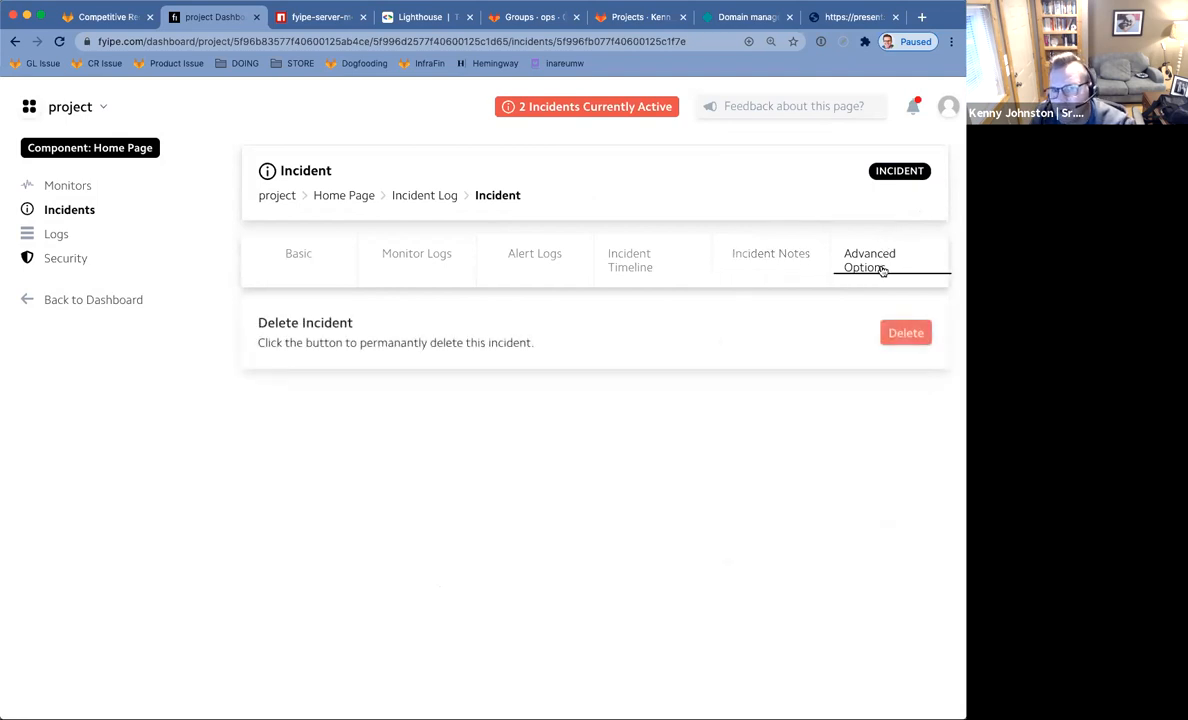
pyautogui.click(760, 262)
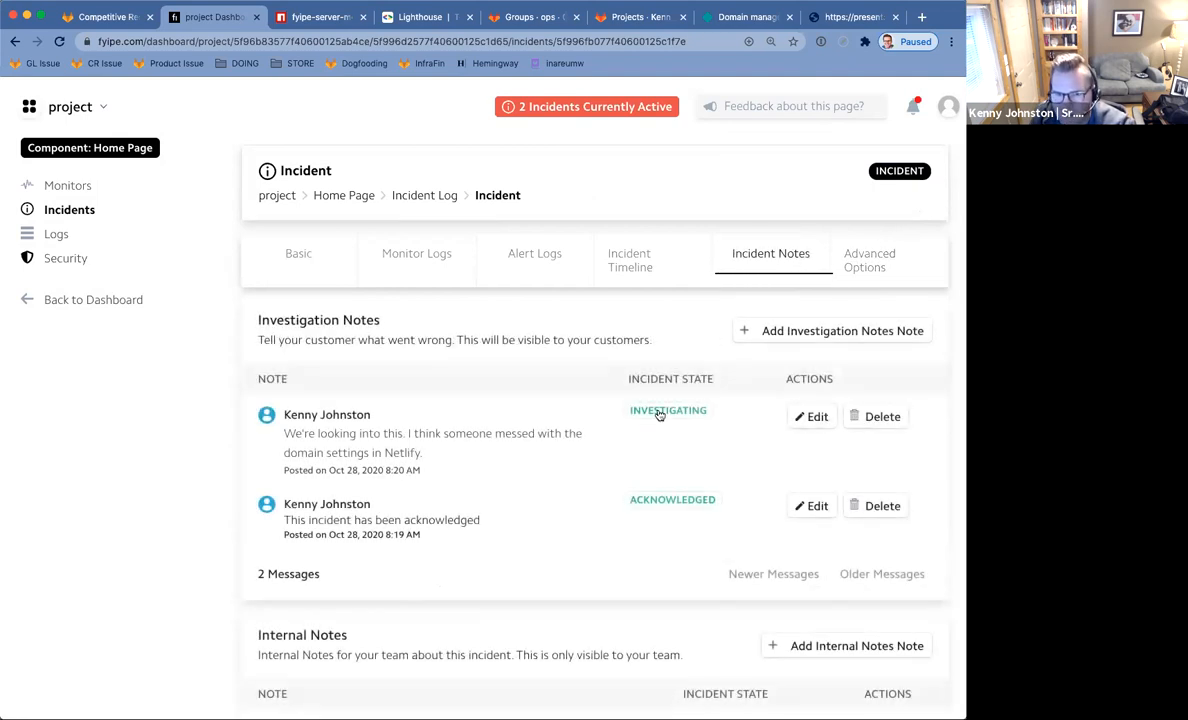
pyautogui.scroll(-3, 607, 351)
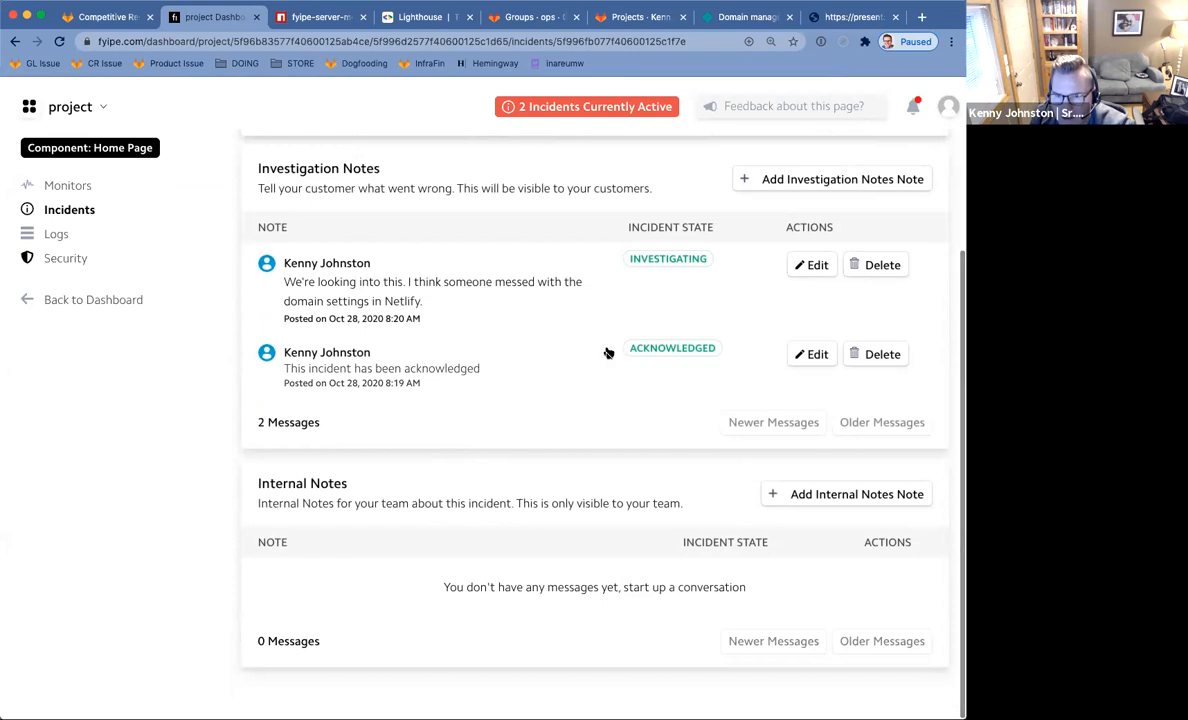
# Save an Investigating-state internal note reading "Hey team what's going on.".
pyautogui.click(817, 494)
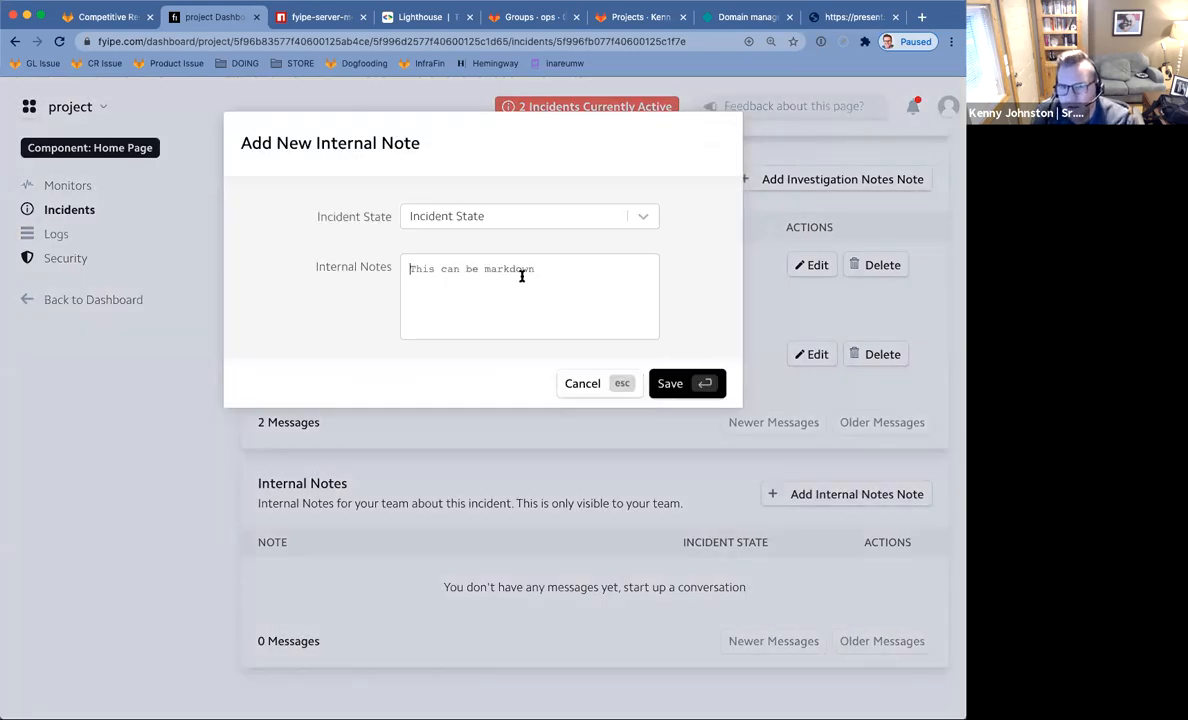
pyautogui.click(517, 223)
pyautogui.click(509, 250)
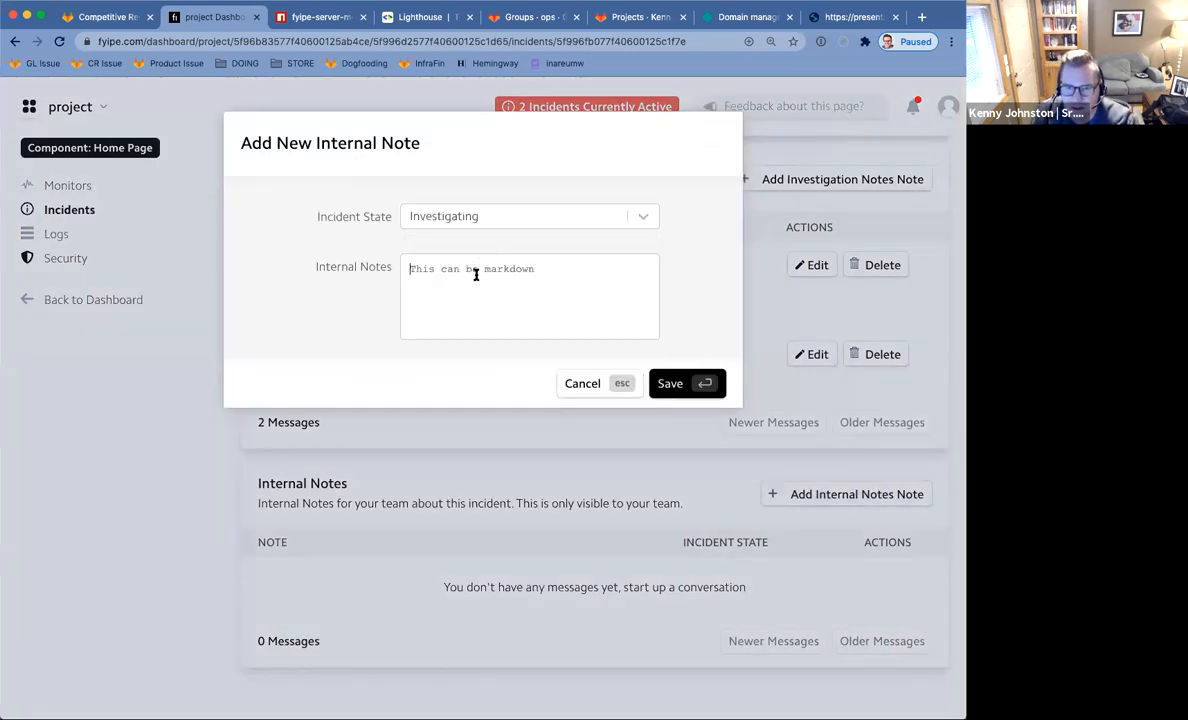
pyautogui.click(476, 275)
pyautogui.write("Hey team what's going on")
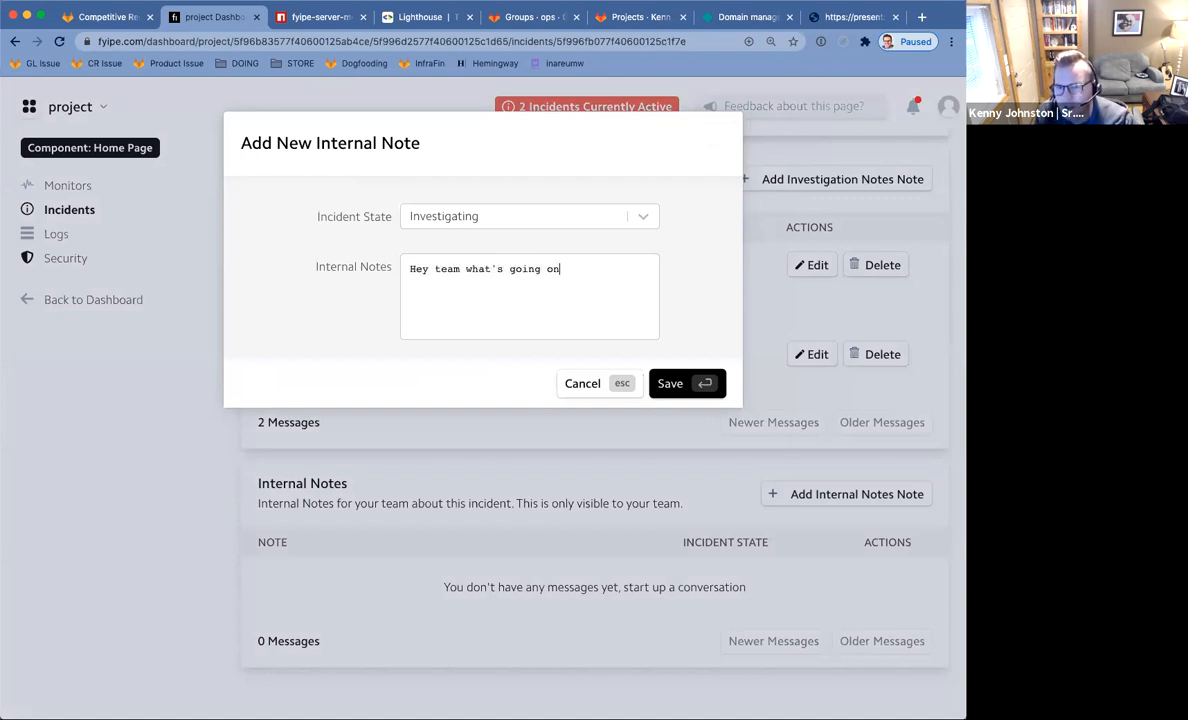
pyautogui.click(665, 385)
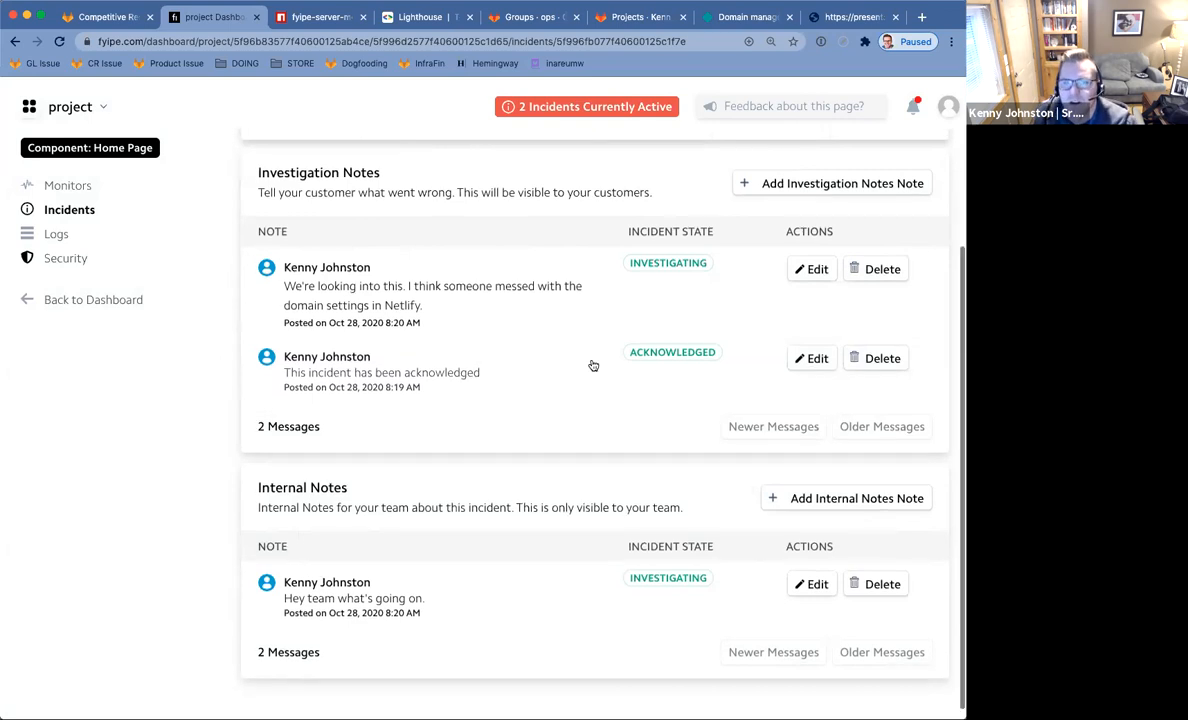
pyautogui.scroll(3, 589, 366)
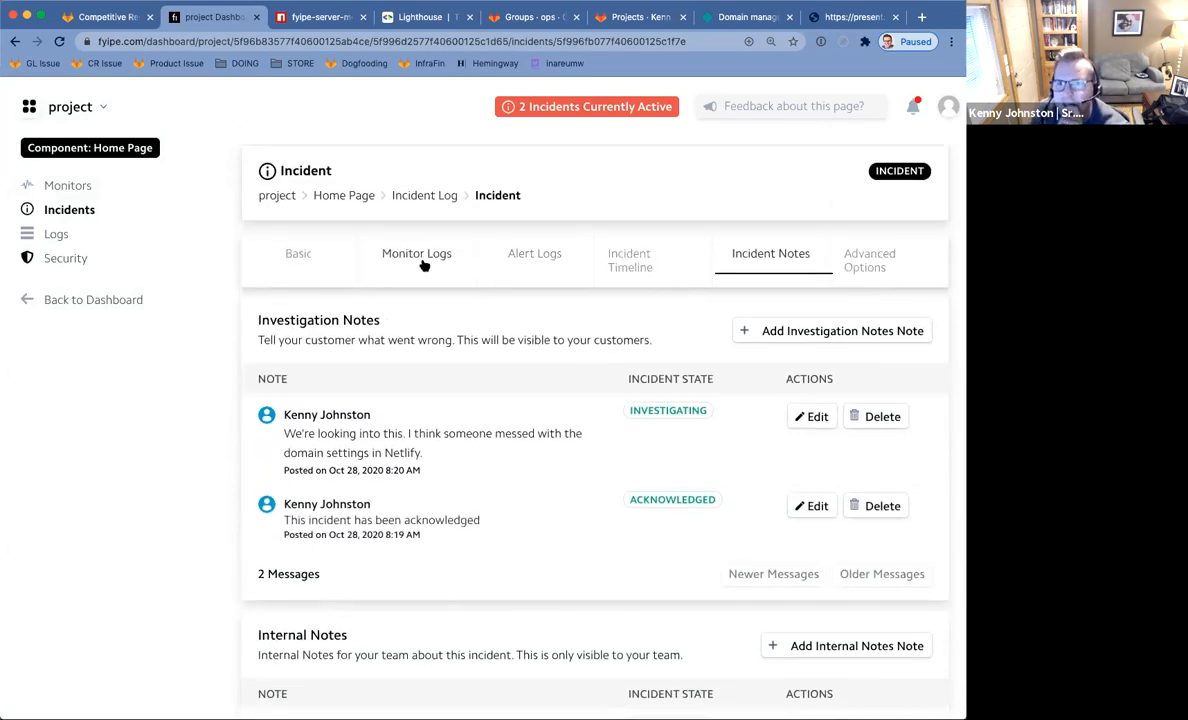
# Review the incident's Basic status, then show the Incident Timeline's 5 logs ending with both notes.
pyautogui.click(297, 262)
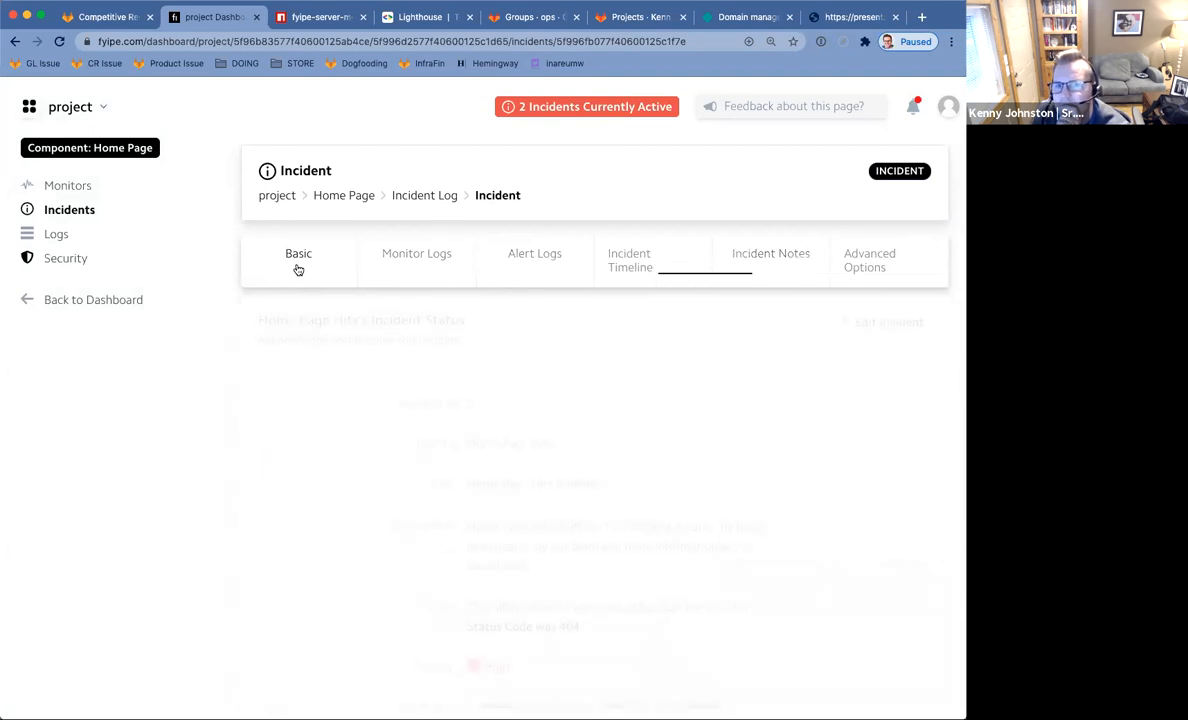
pyautogui.scroll(-5, 758, 427)
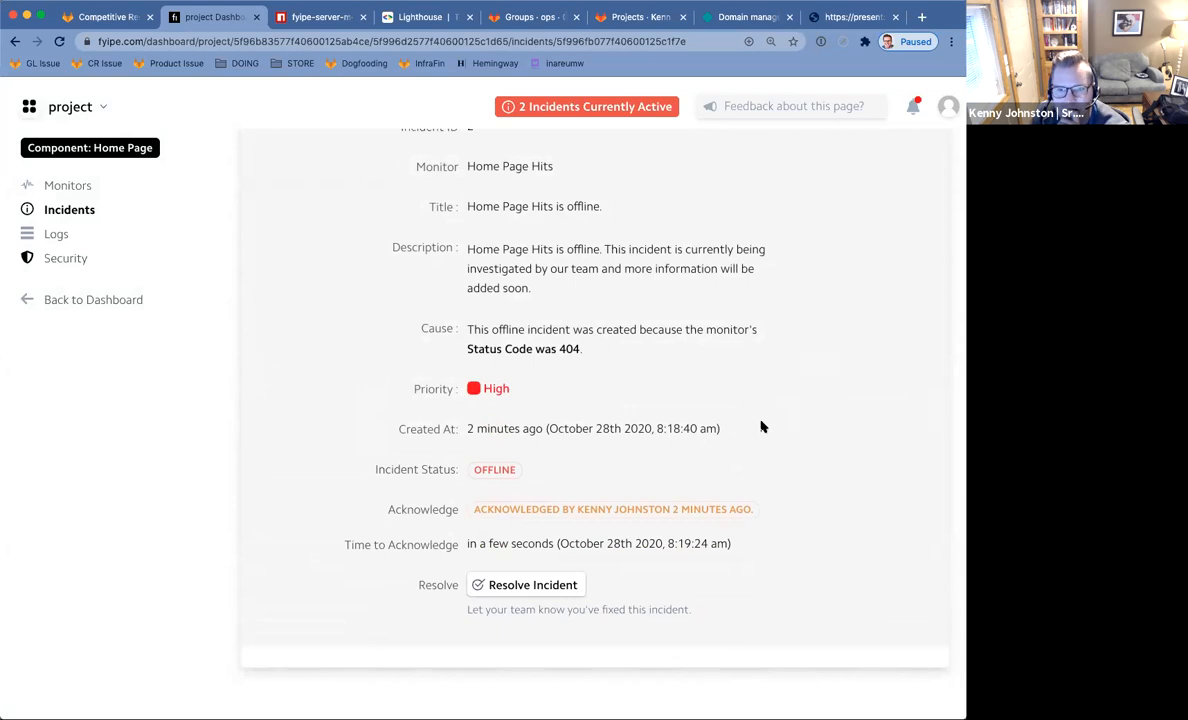
pyautogui.scroll(5, 650, 484)
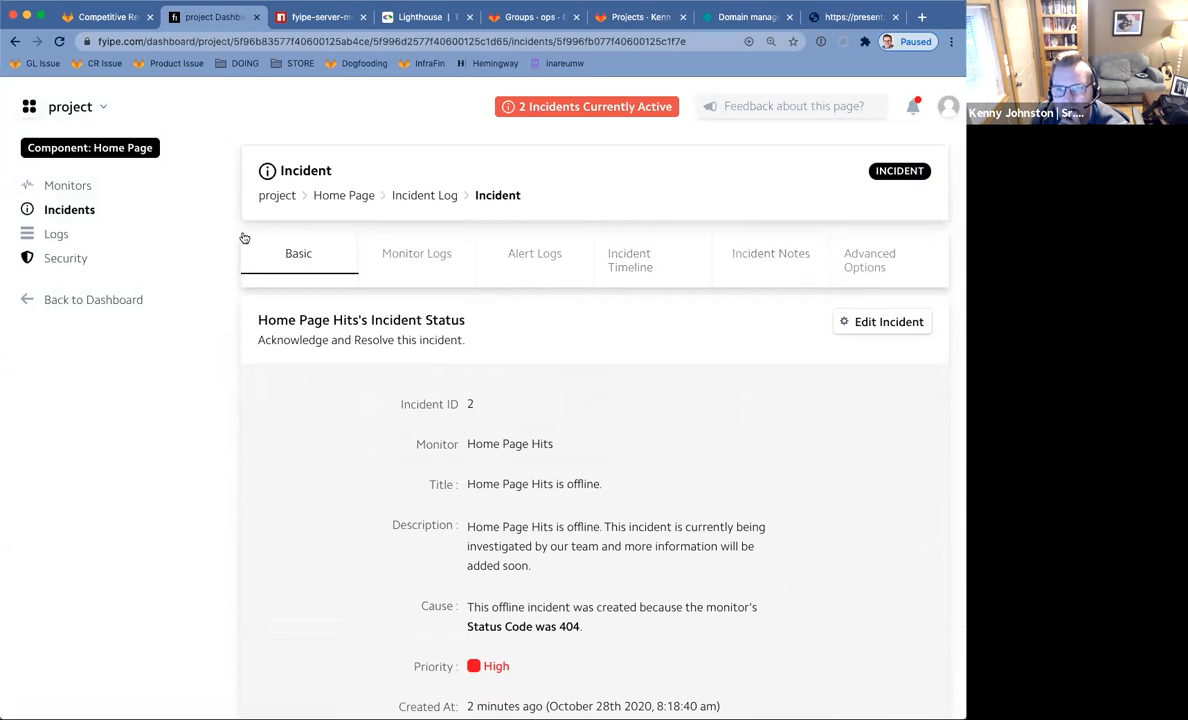
pyautogui.click(546, 254)
pyautogui.click(607, 259)
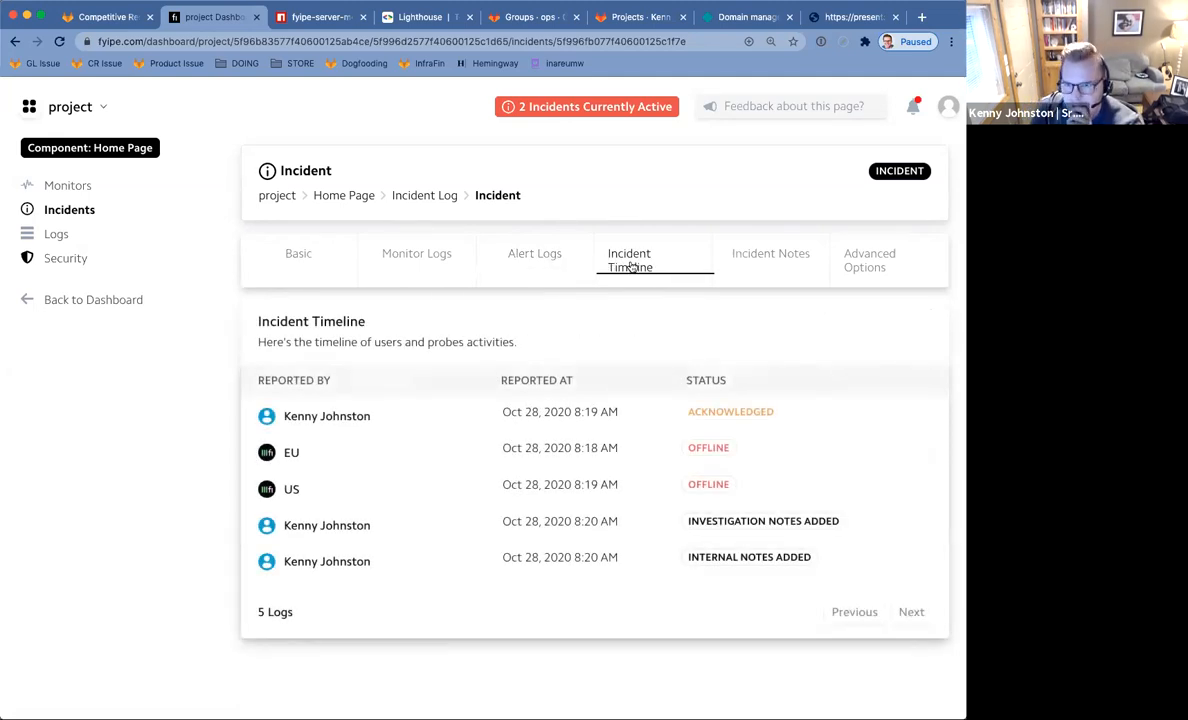
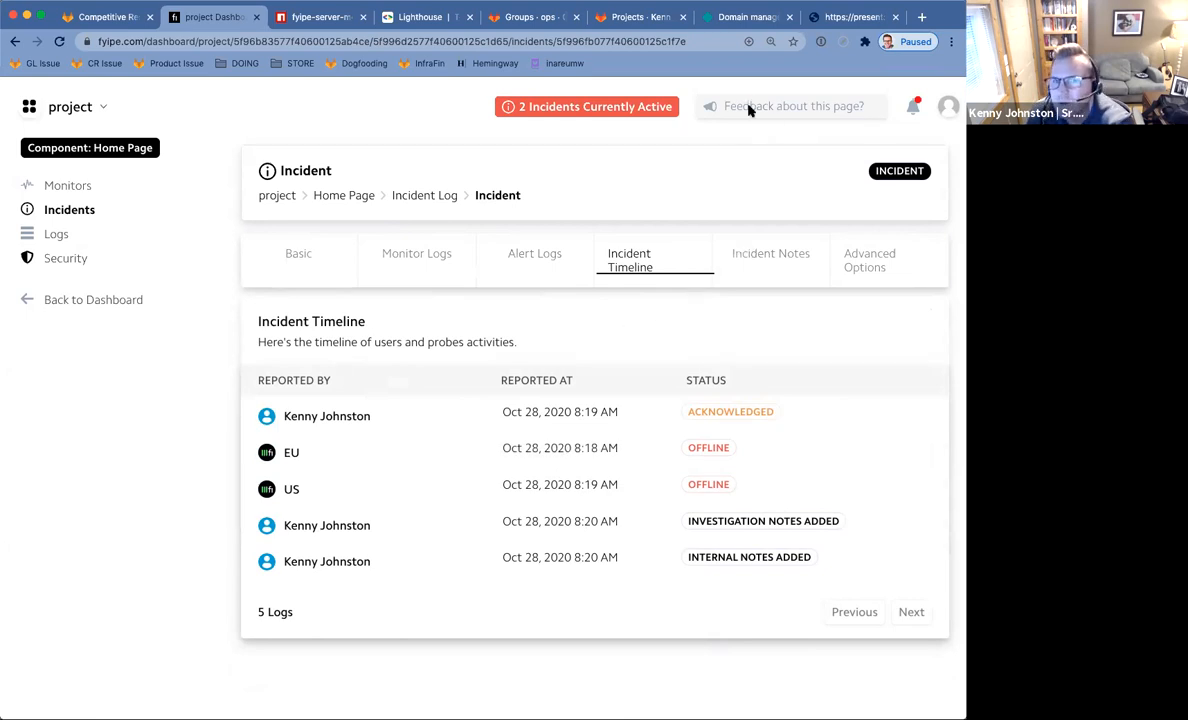
# In a second tab, list Home Page incidents without Quick Tips, showing Acknowledged By and Resolved By.
pyautogui.keyDown('super'); pyautogui.click(75, 214); pyautogui.keyUp('super')
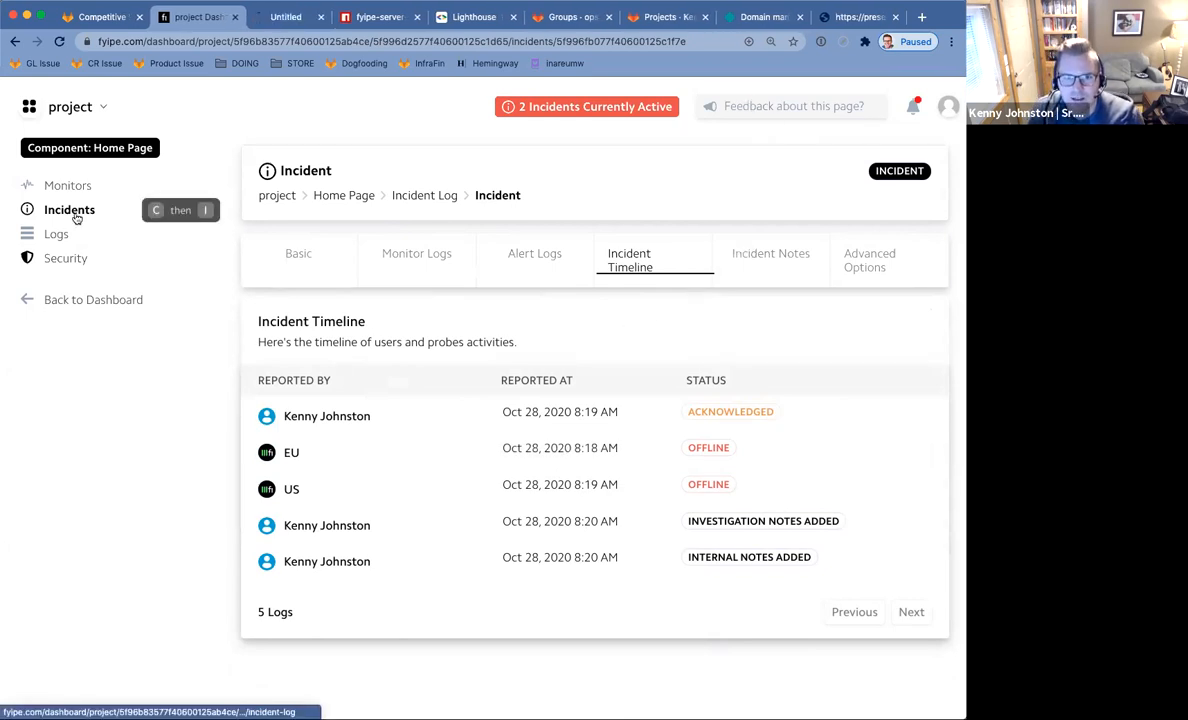
pyautogui.click(293, 18)
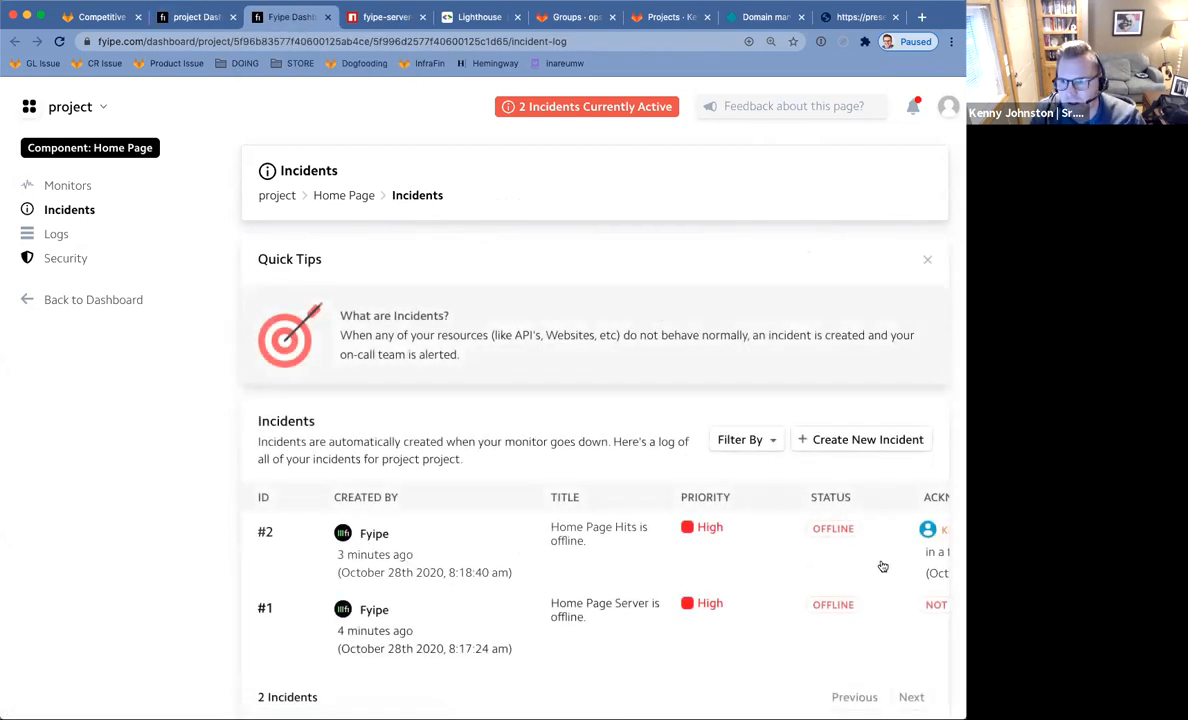
pyautogui.hscroll(3, 750, 536)
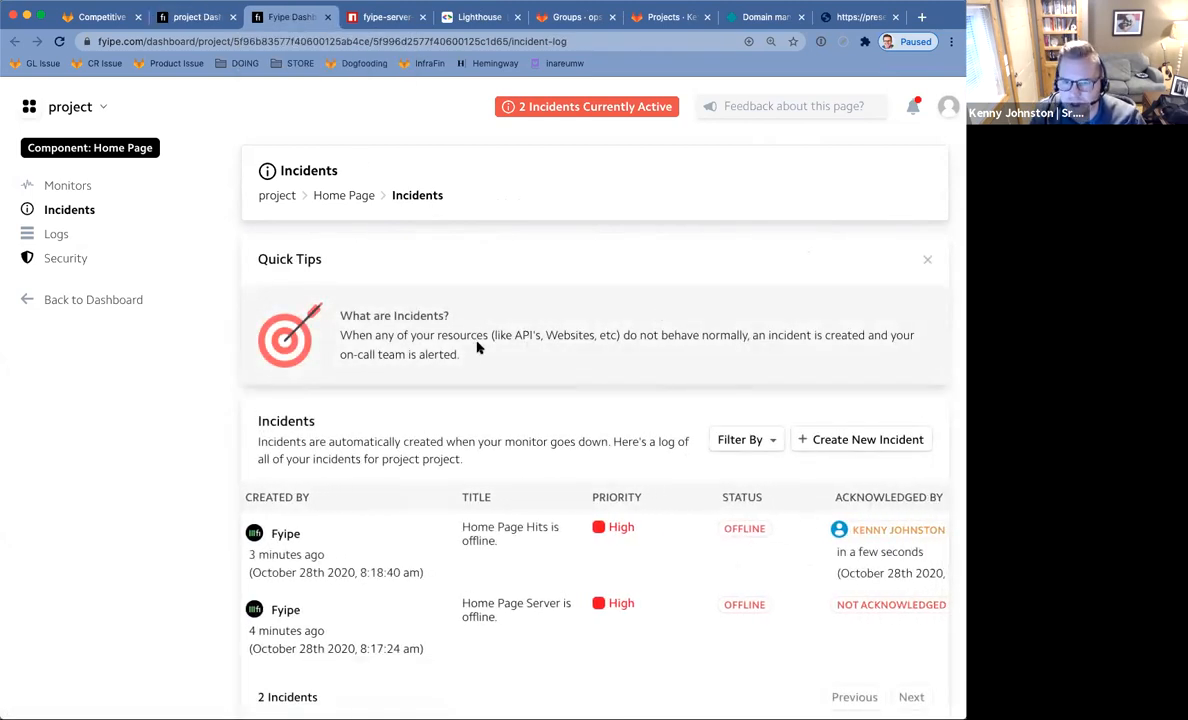
pyautogui.click(928, 262)
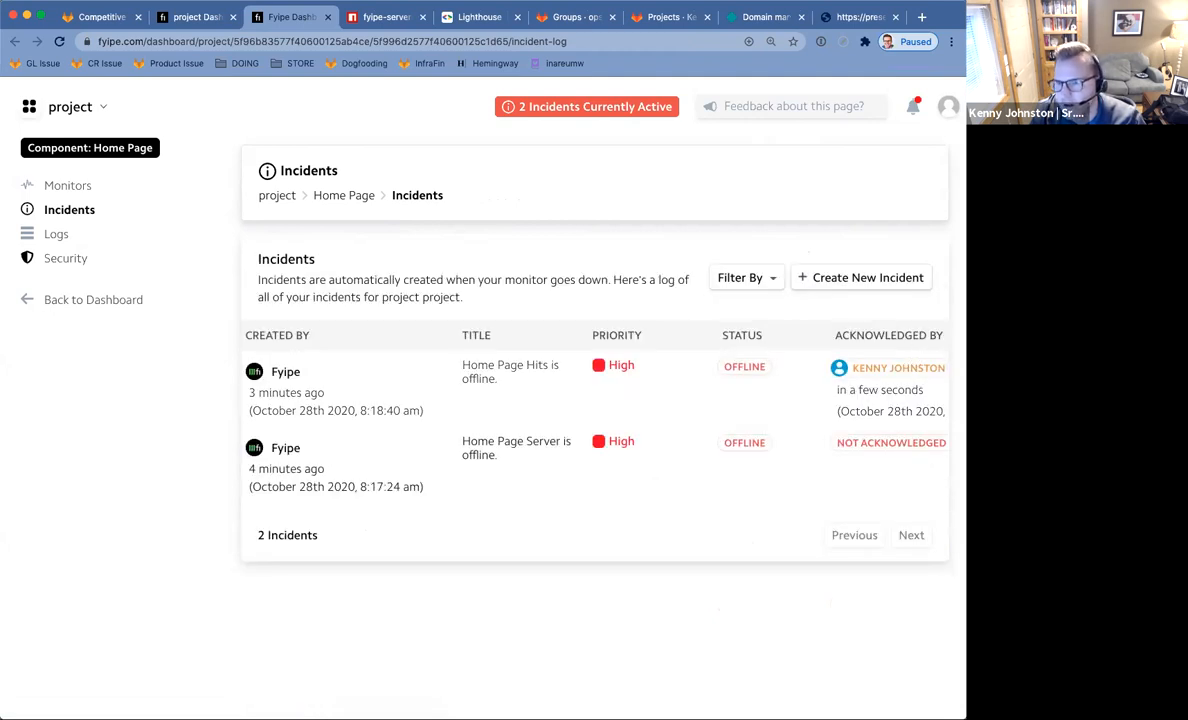
pyautogui.hscroll(5, 860, 360)
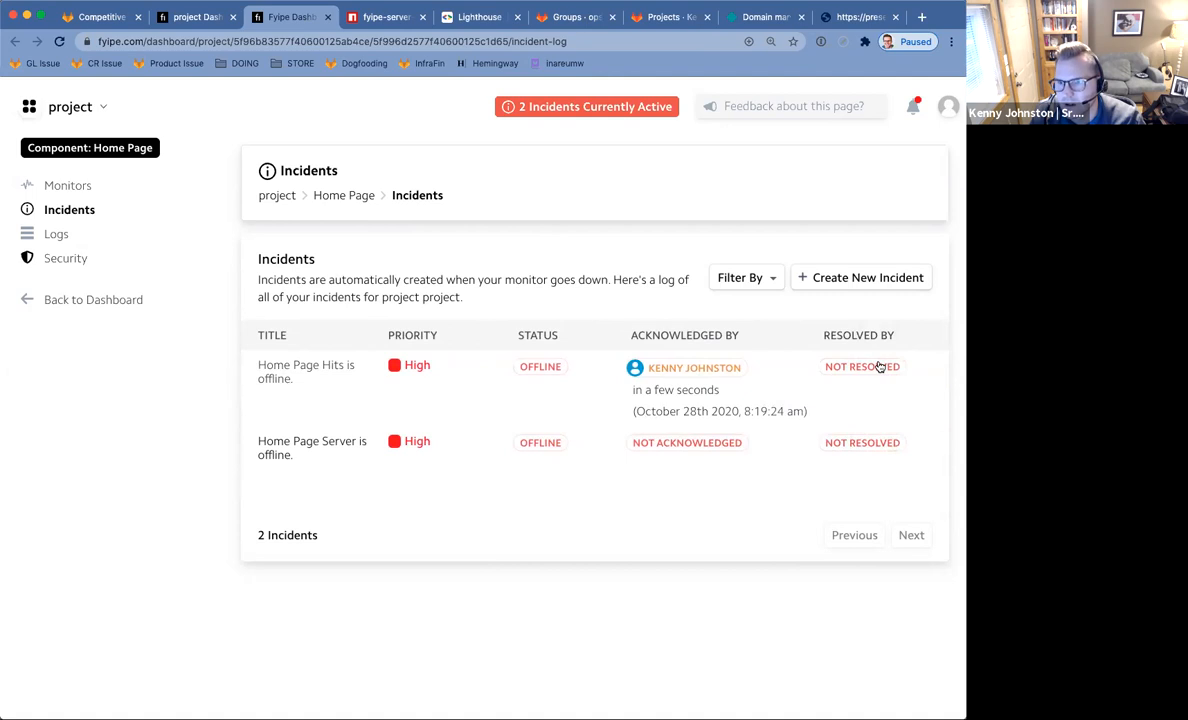
pyautogui.hscroll(-5, 879, 367)
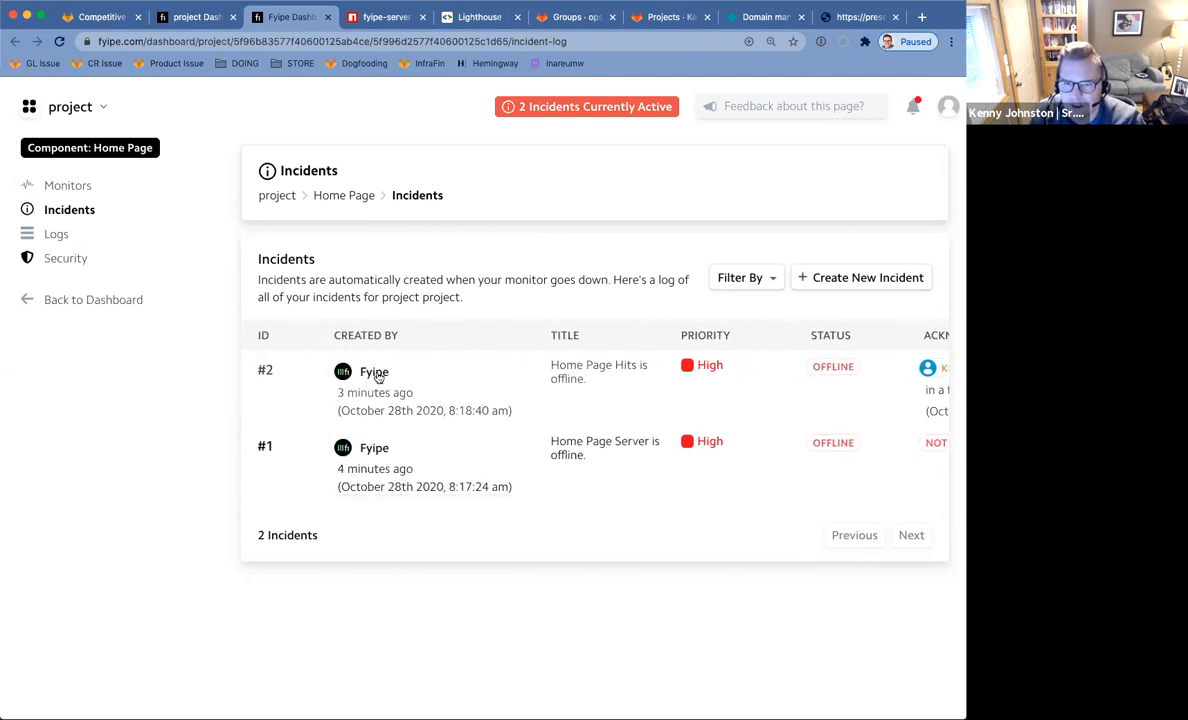
pyautogui.hscroll(5, 483, 387)
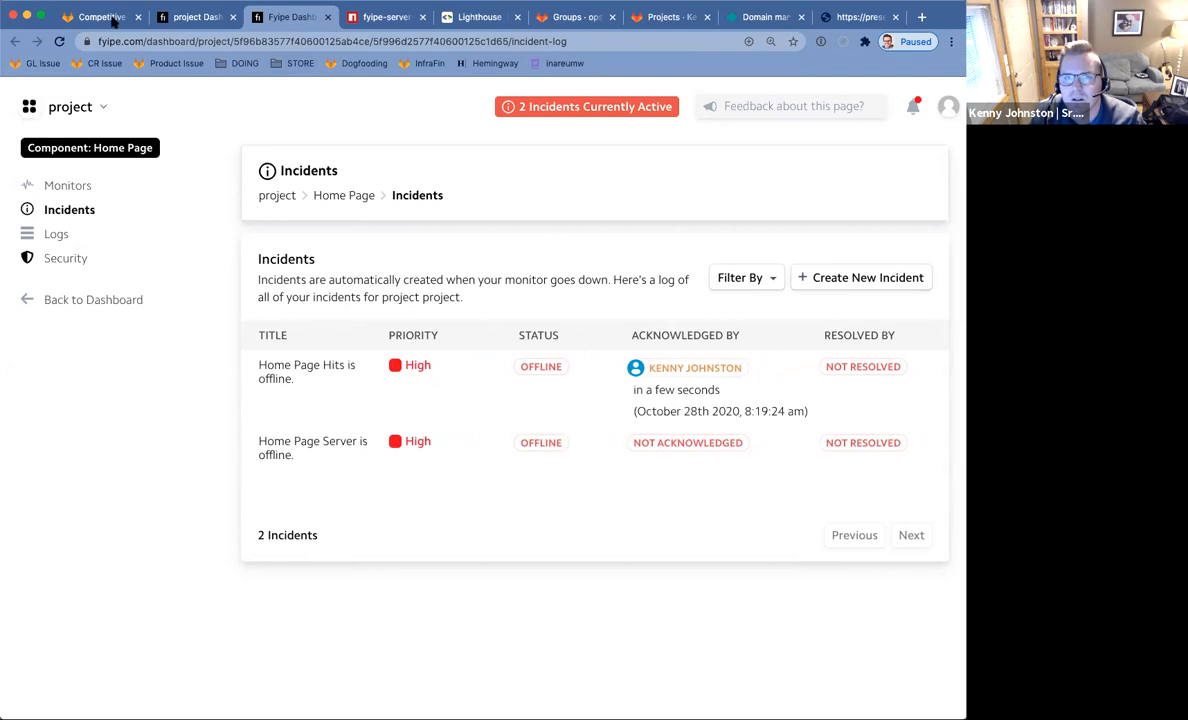
pyautogui.click(181, 22)
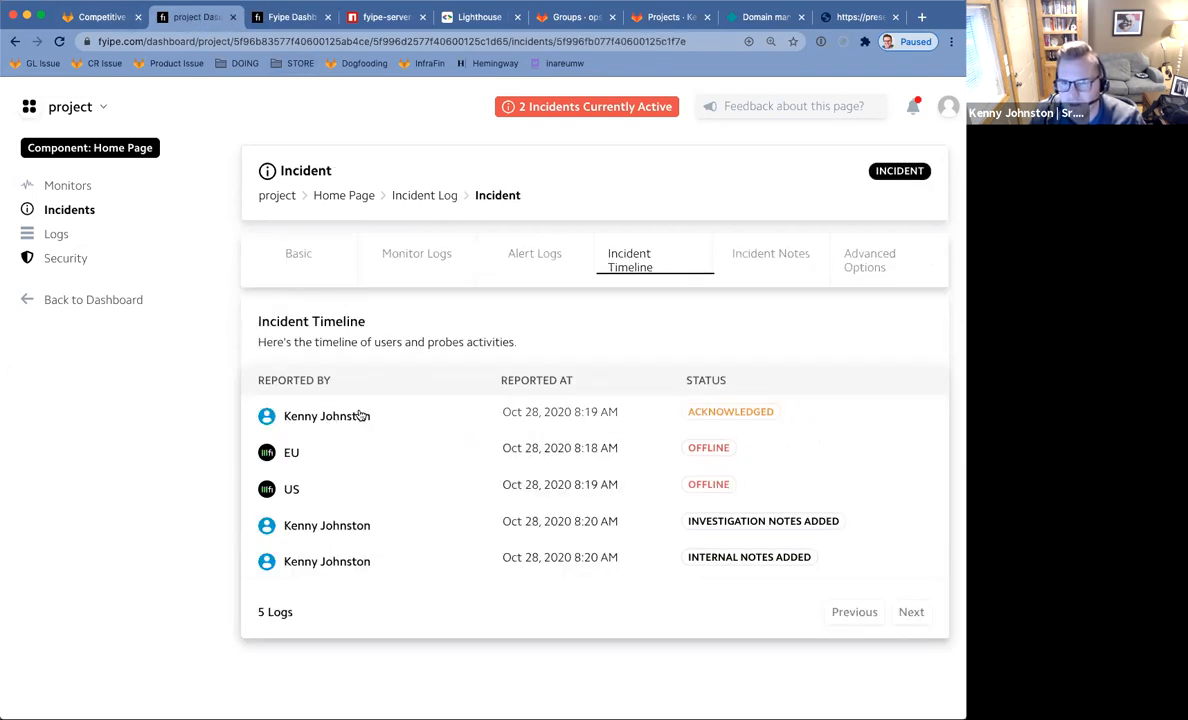
# Search Google for 'fyipe docs' in a new tab.
pyautogui.hotkey('ctrl', 't')
pyautogui.write('fy')
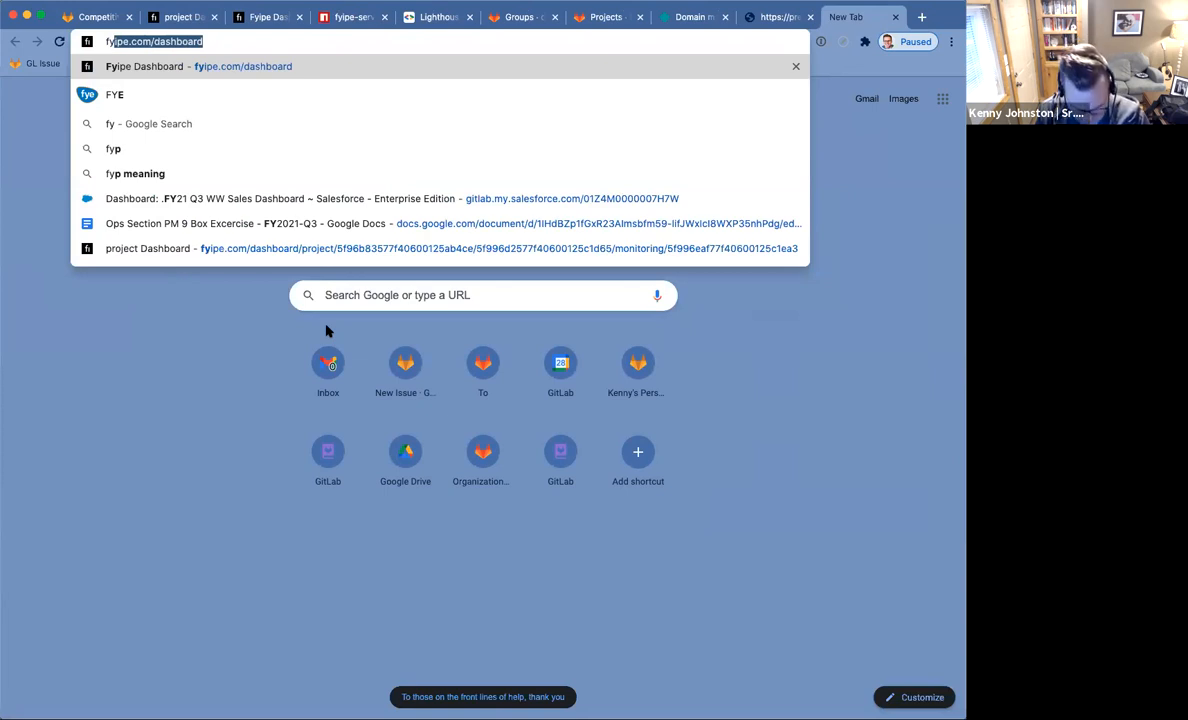
pyautogui.write('ipe docs')
pyautogui.press('Return')
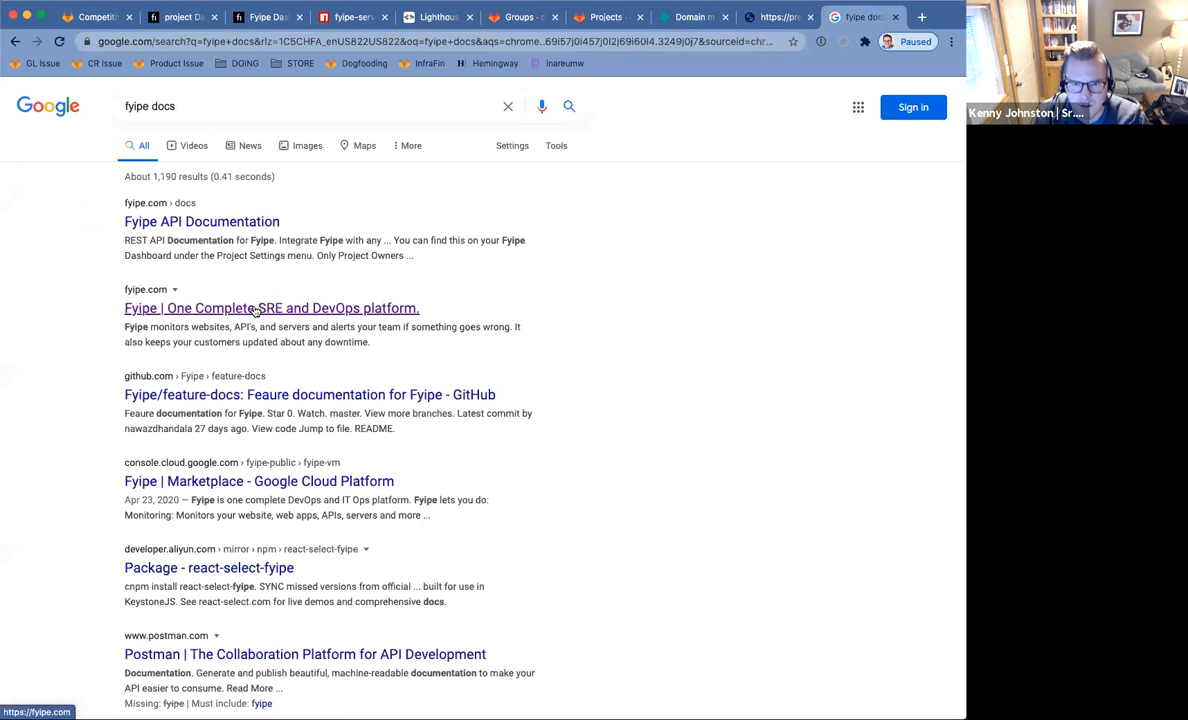
# Skim the Fyipe feature-docs GitHub repository, then return to the search results.
pyautogui.click(318, 396)
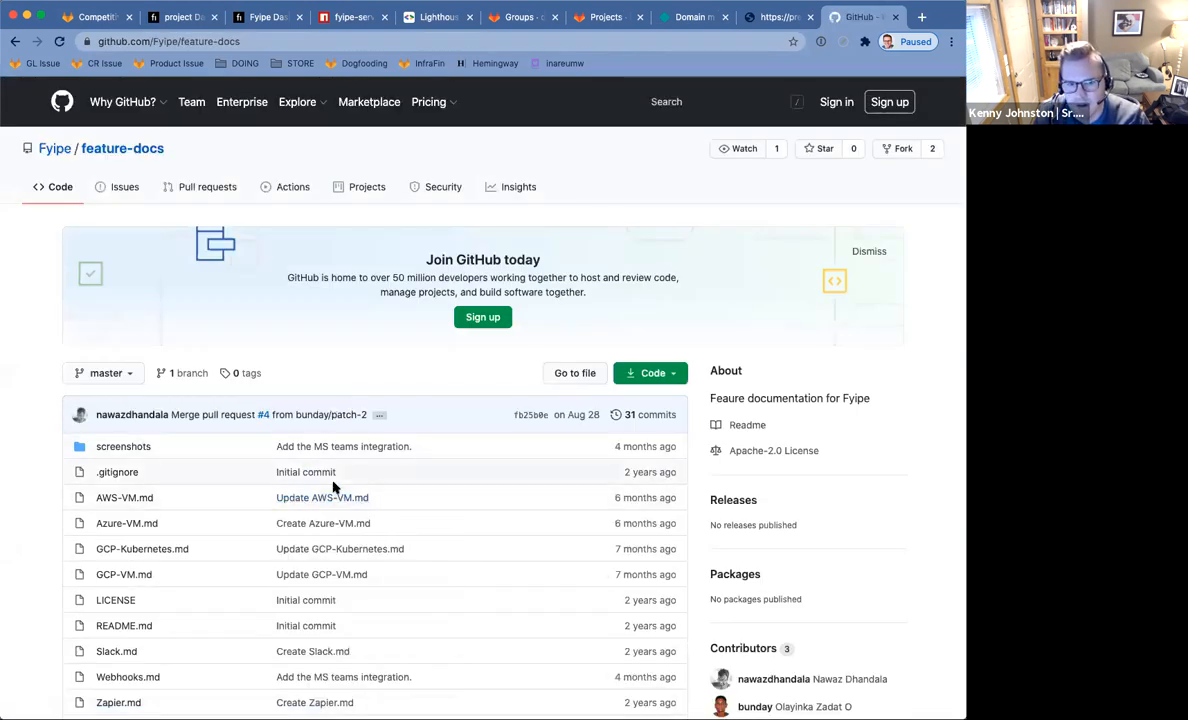
pyautogui.scroll(-5, 331, 416)
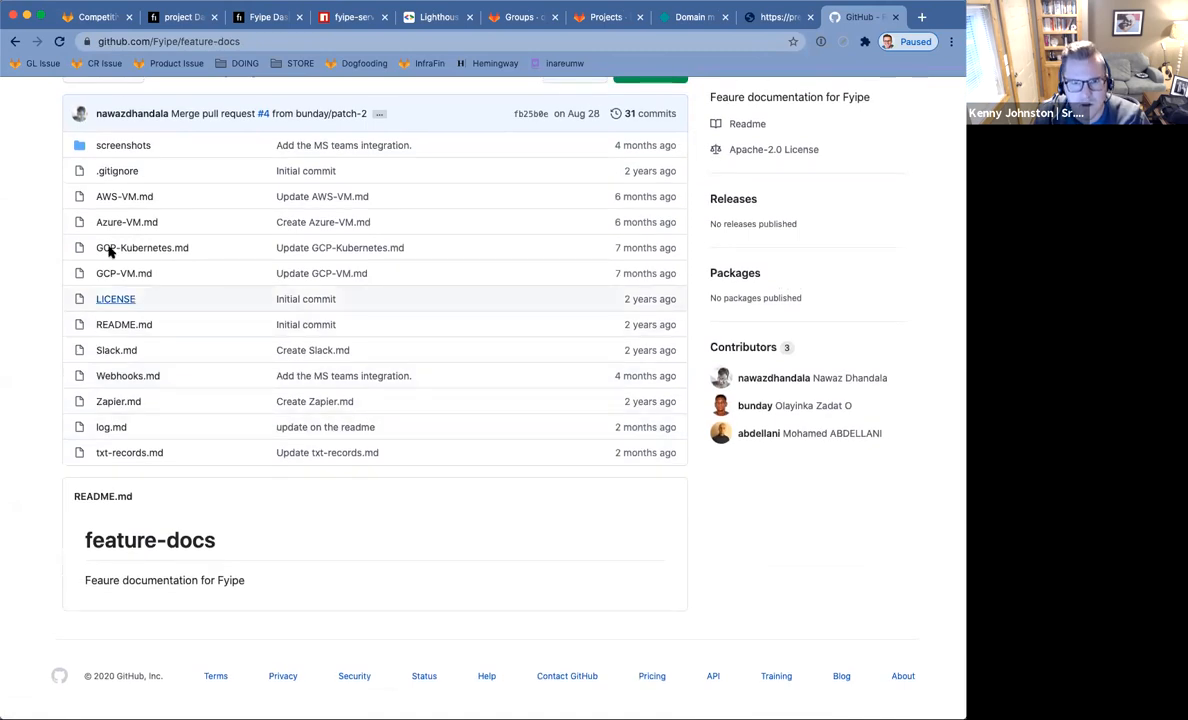
pyautogui.scroll(5, 58, 130)
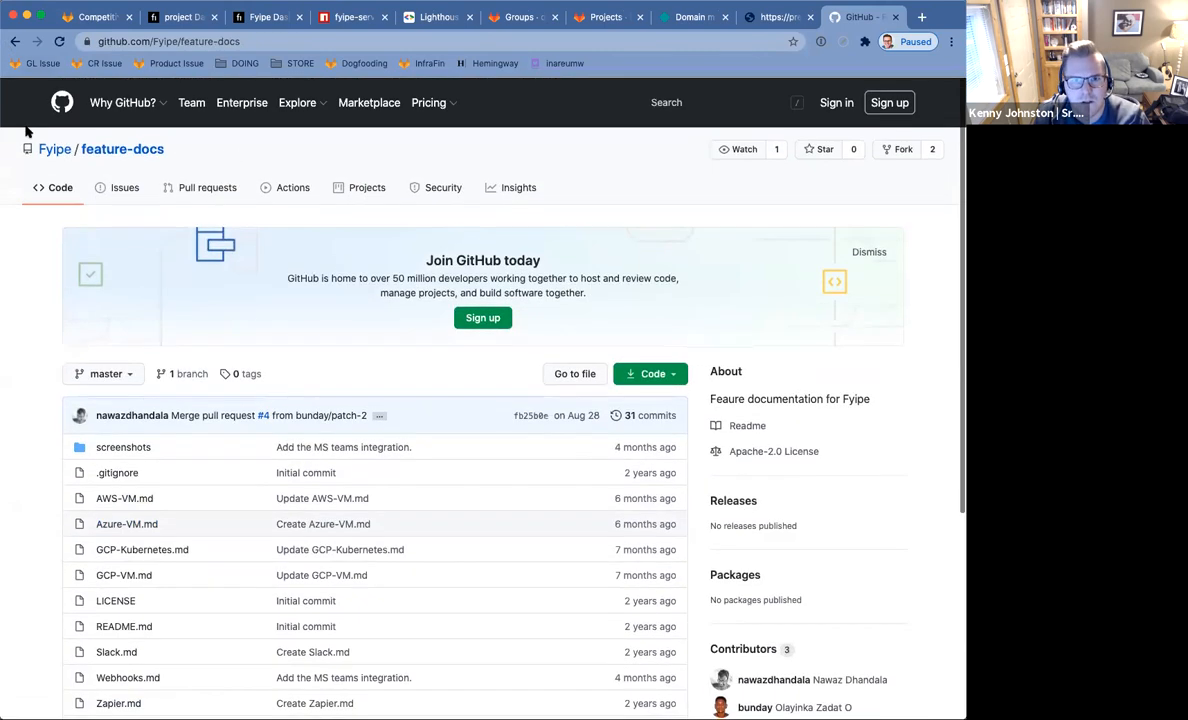
pyautogui.click(15, 41)
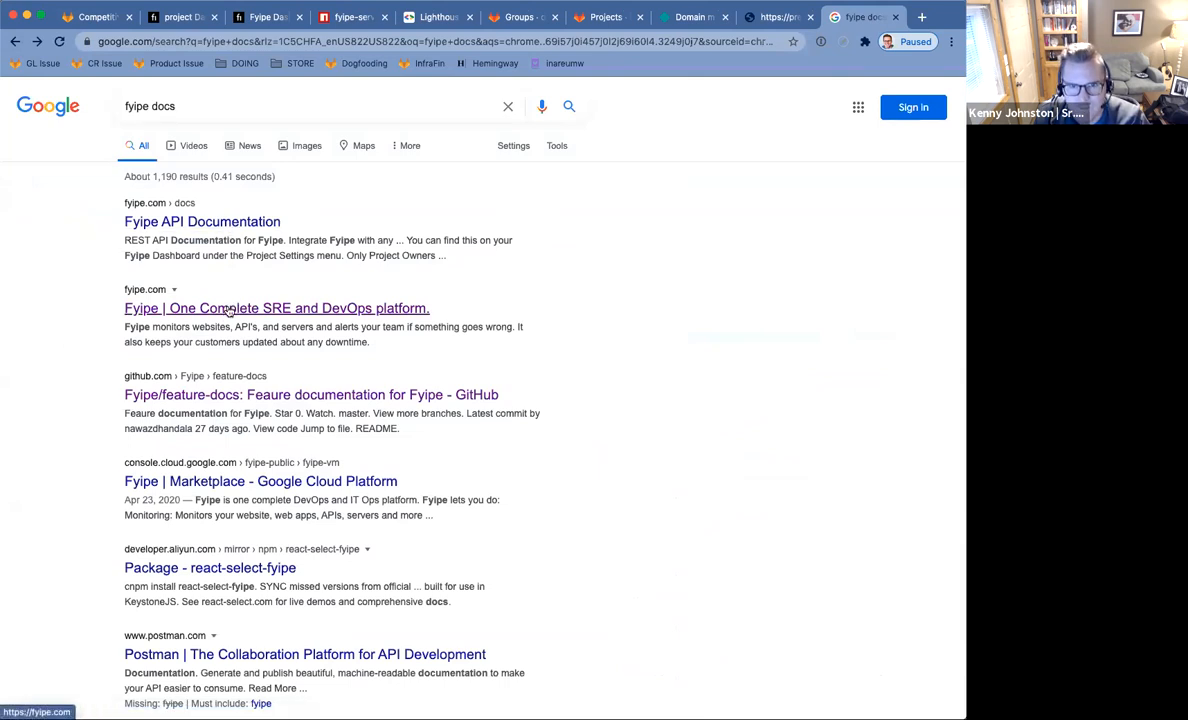
# In Fyipe API Documentation, read the Status Page API section.
pyautogui.click(229, 225)
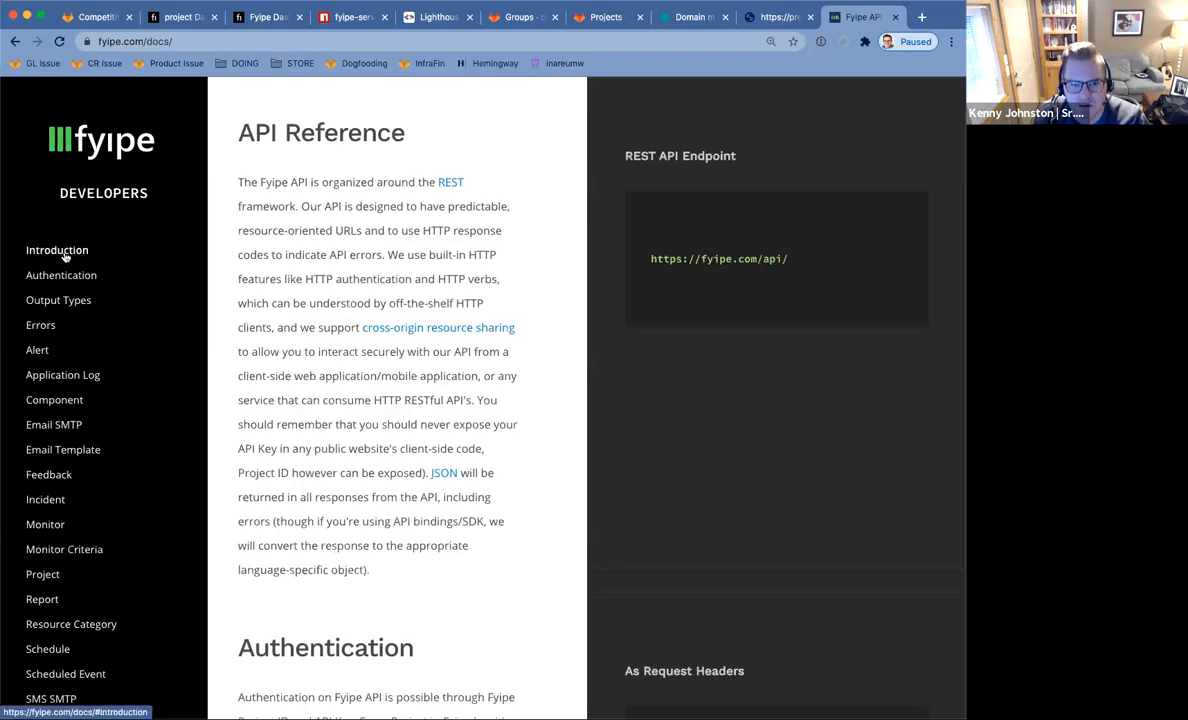
pyautogui.scroll(-5, 75, 340)
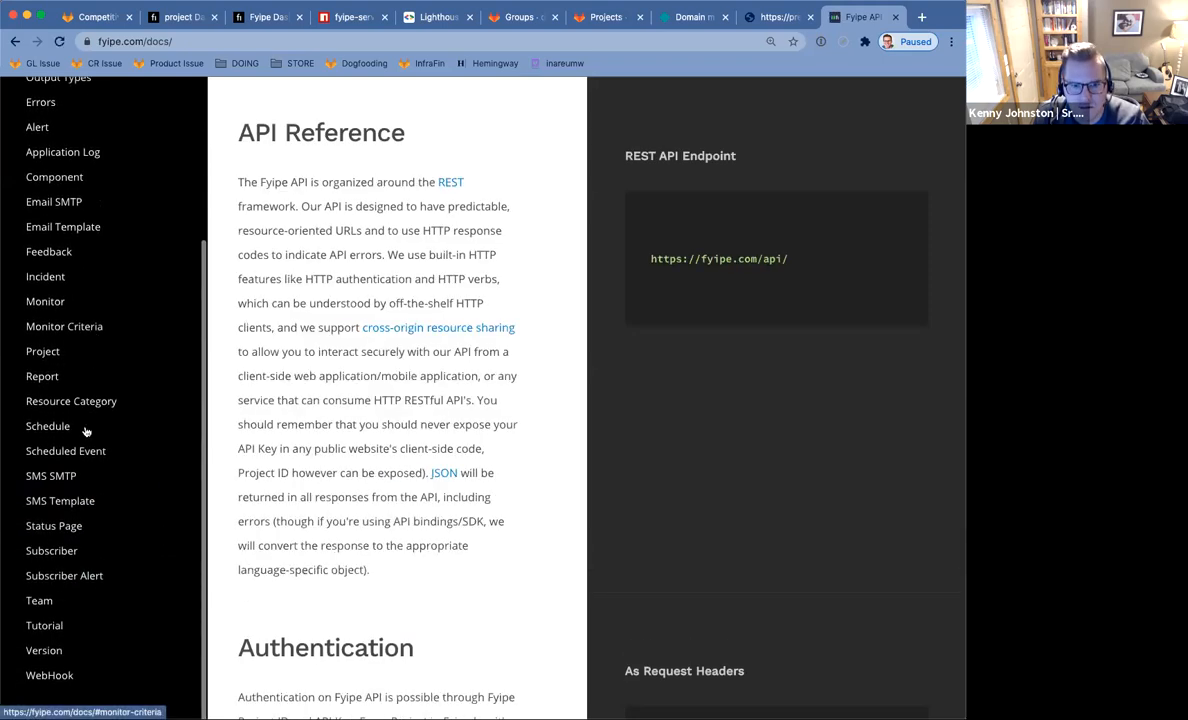
pyautogui.click(73, 535)
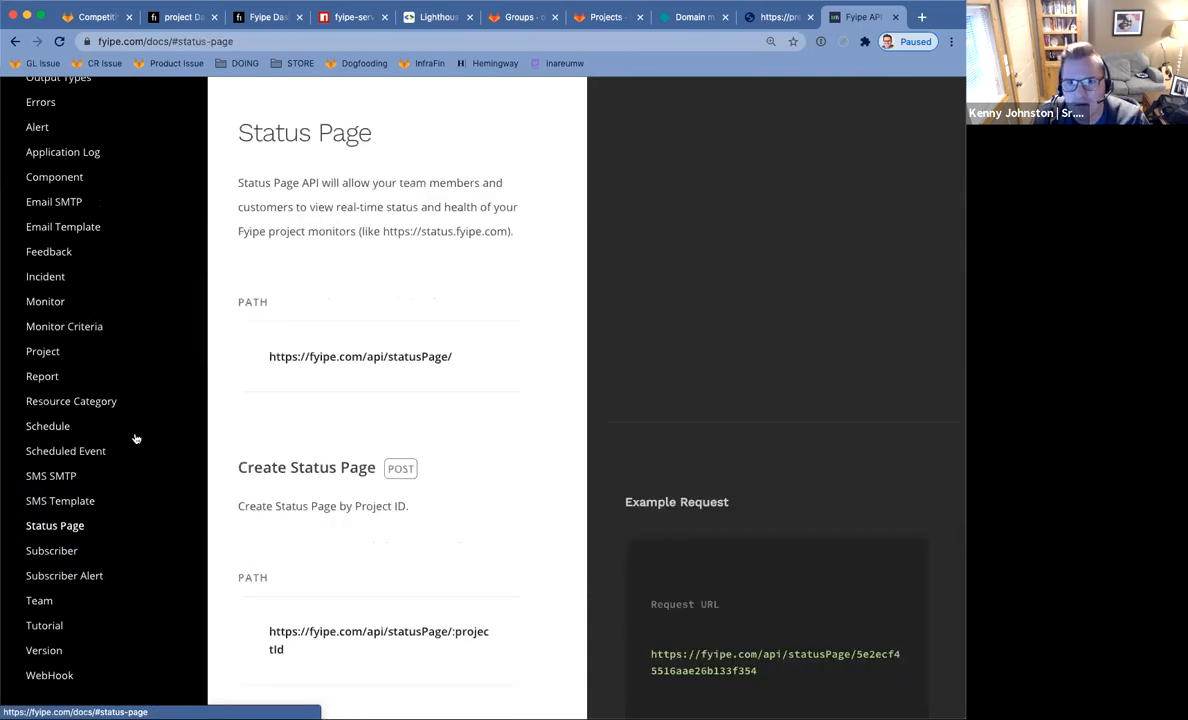
pyautogui.scroll(5, 122, 294)
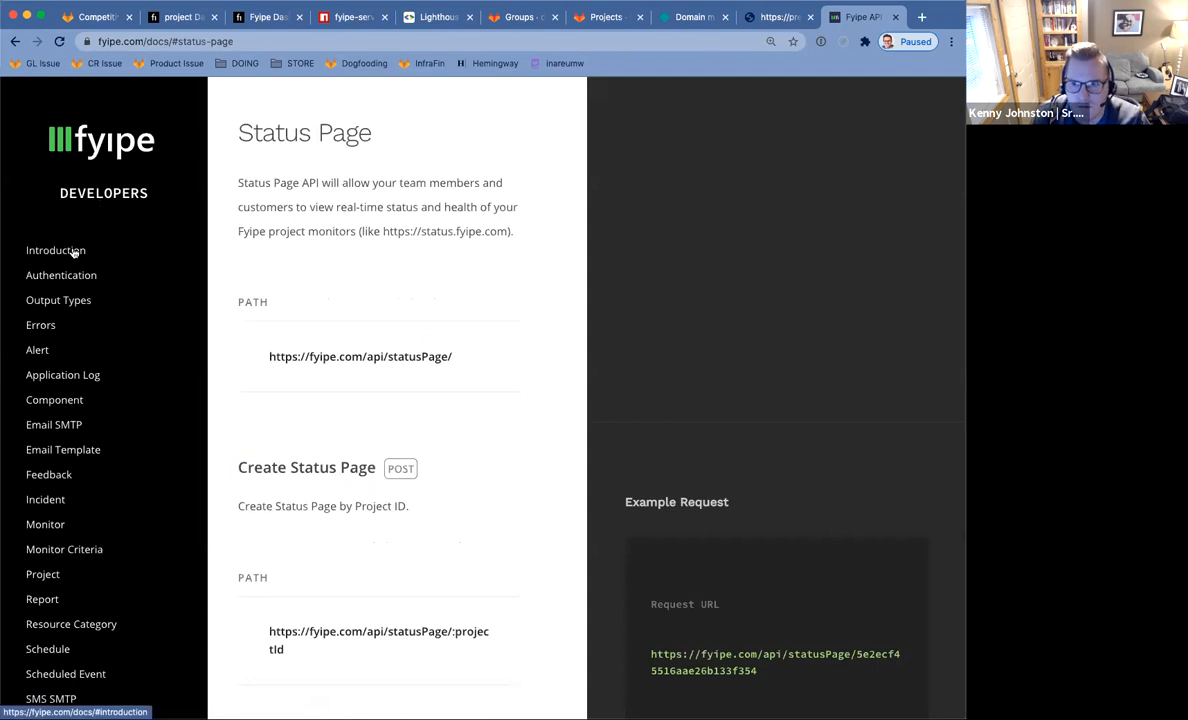
# Strip the docs path from the page address, leaving the Fyipe site root.
pyautogui.doubleClick(179, 43)
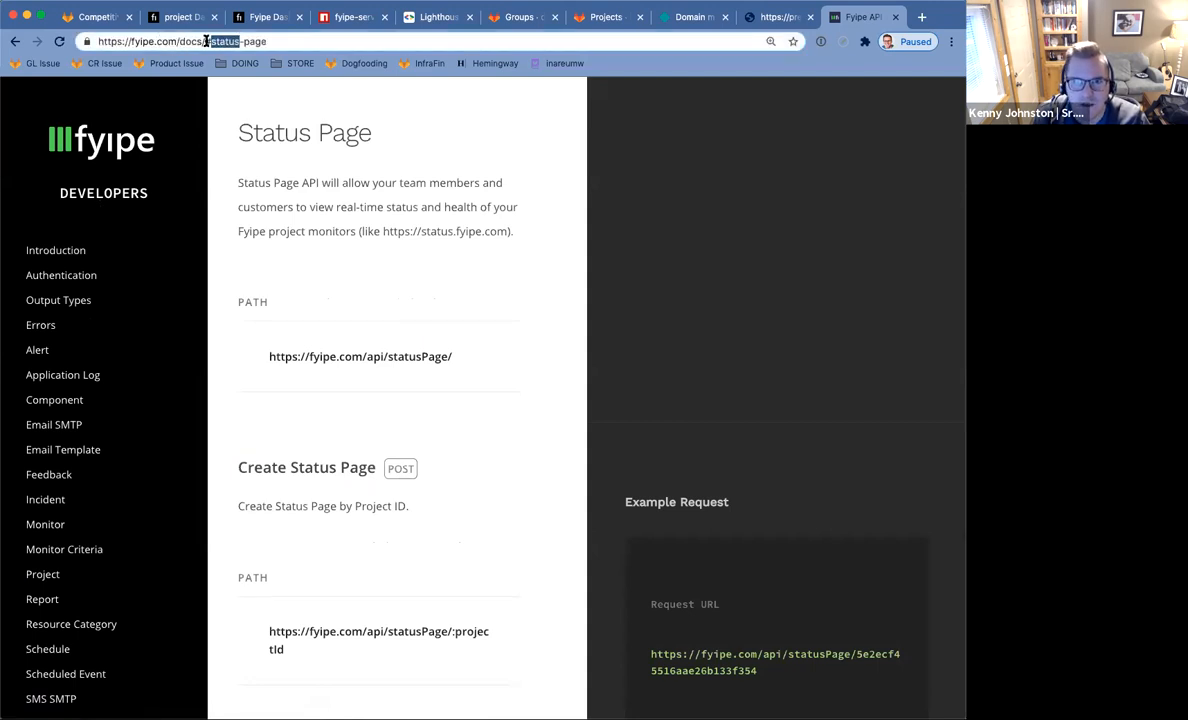
pyautogui.moveTo(179, 41); pyautogui.dragTo(538, 82)
pyautogui.press('BackSpace')
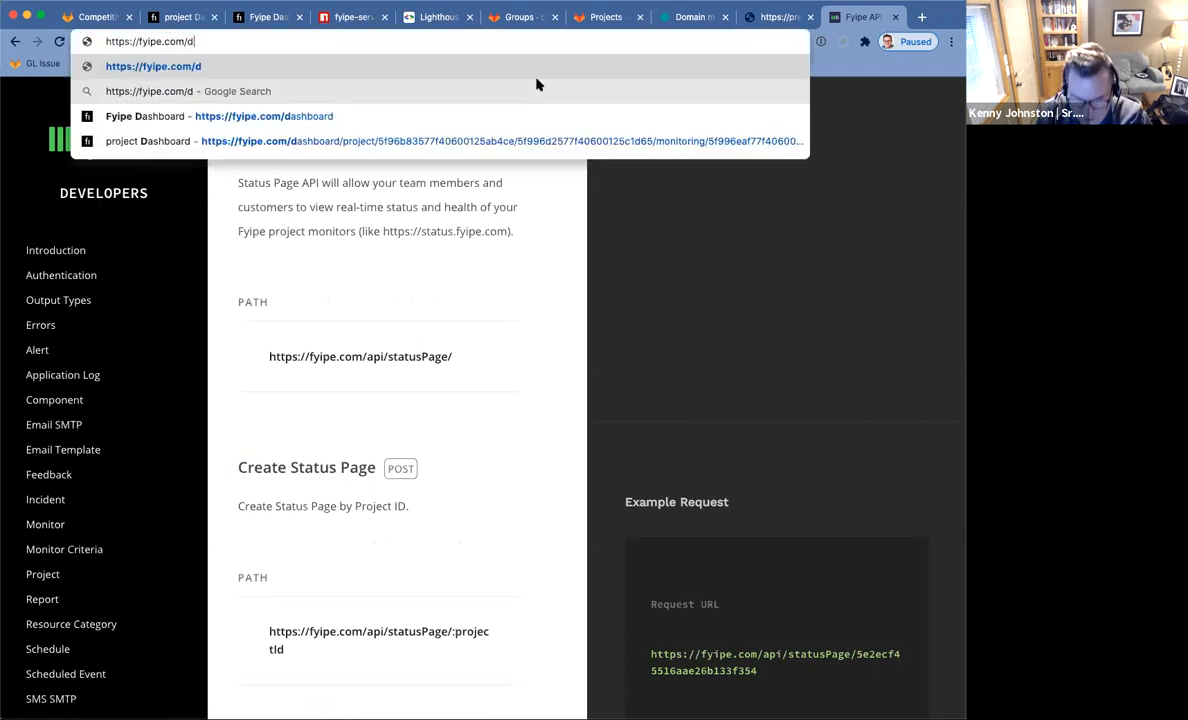
pyautogui.press('Return')
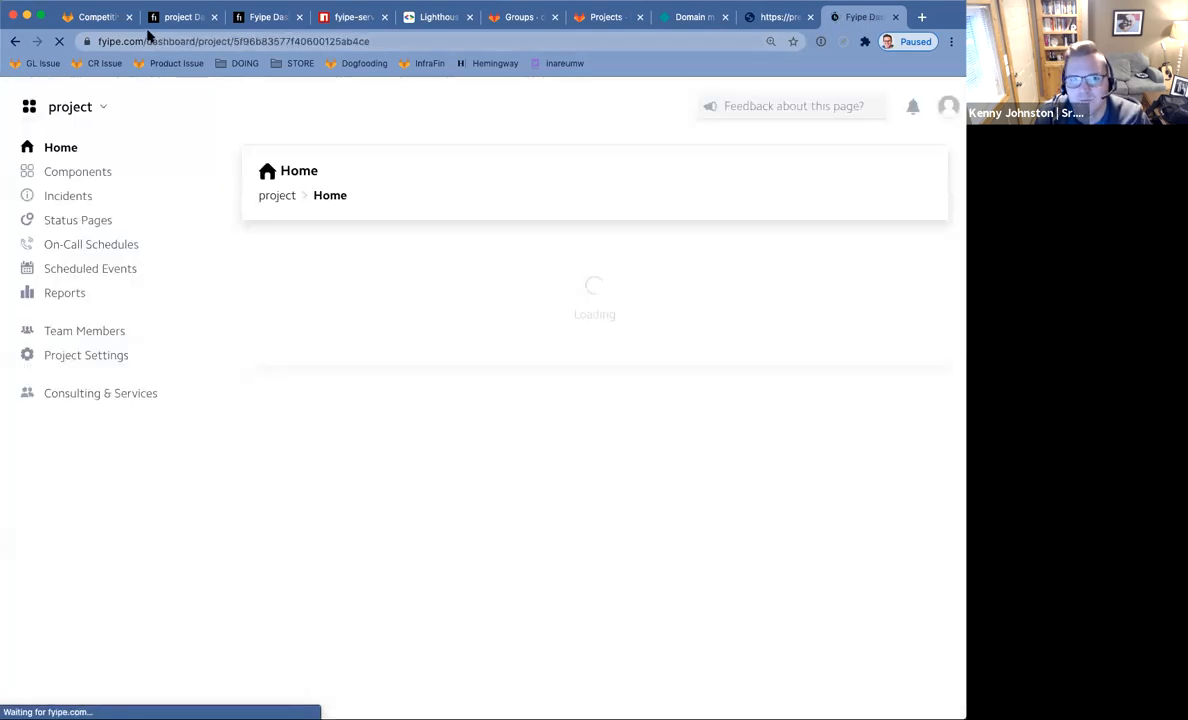
pyautogui.click(150, 41)
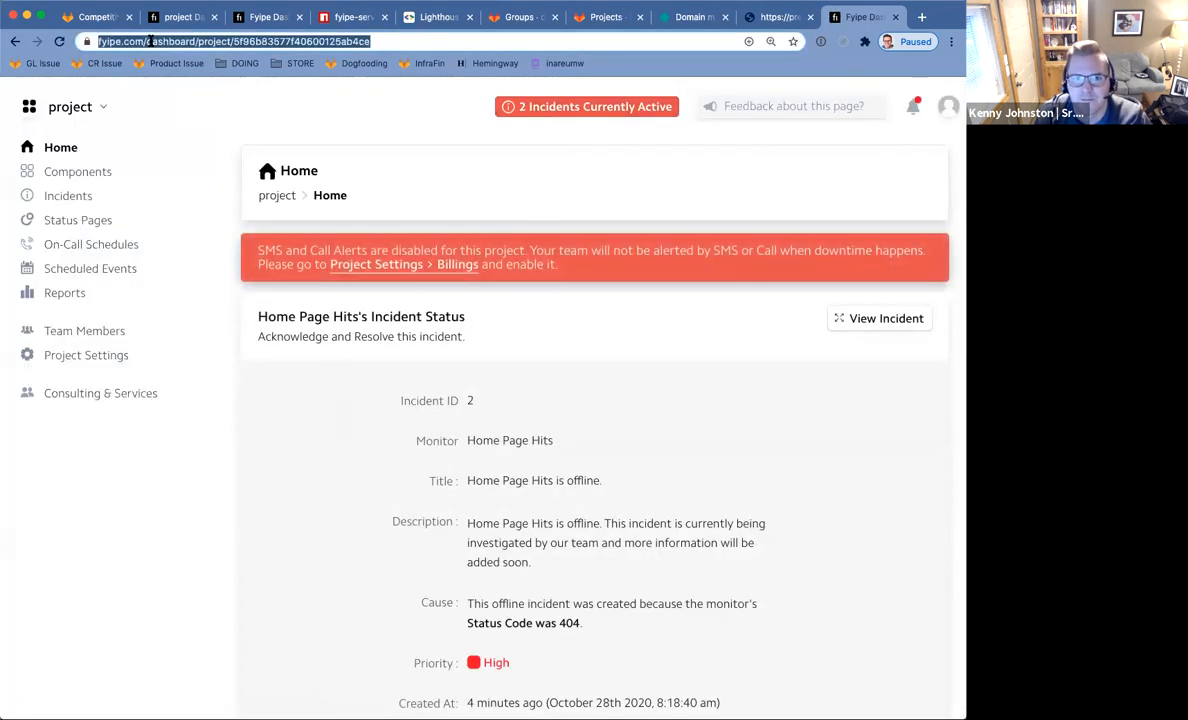
pyautogui.write('www.fyp')
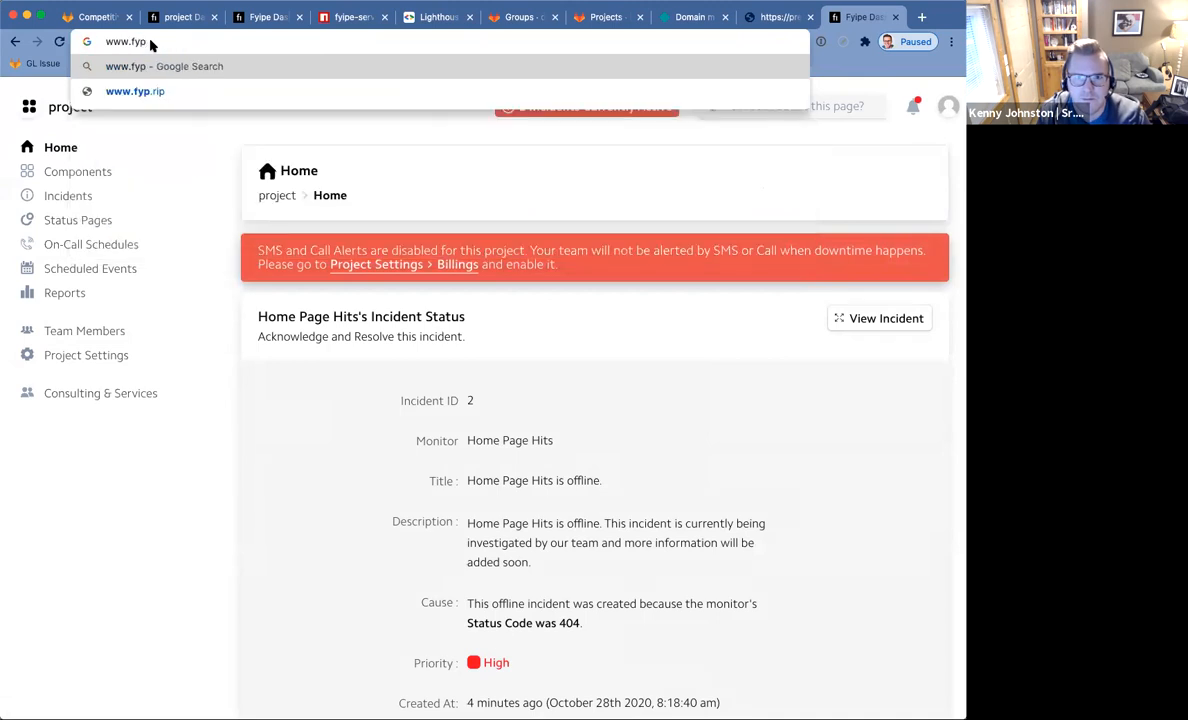
pyautogui.press('BackSpace')
pyautogui.write('ipe.com')
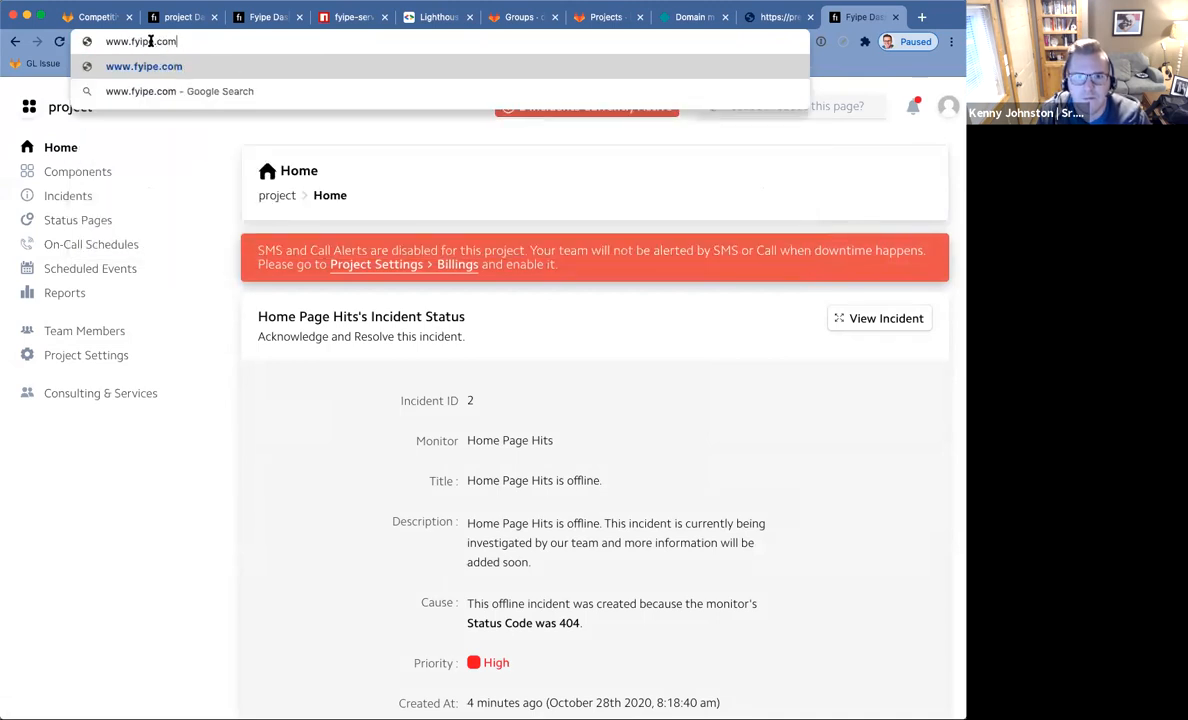
pyautogui.press('Return')
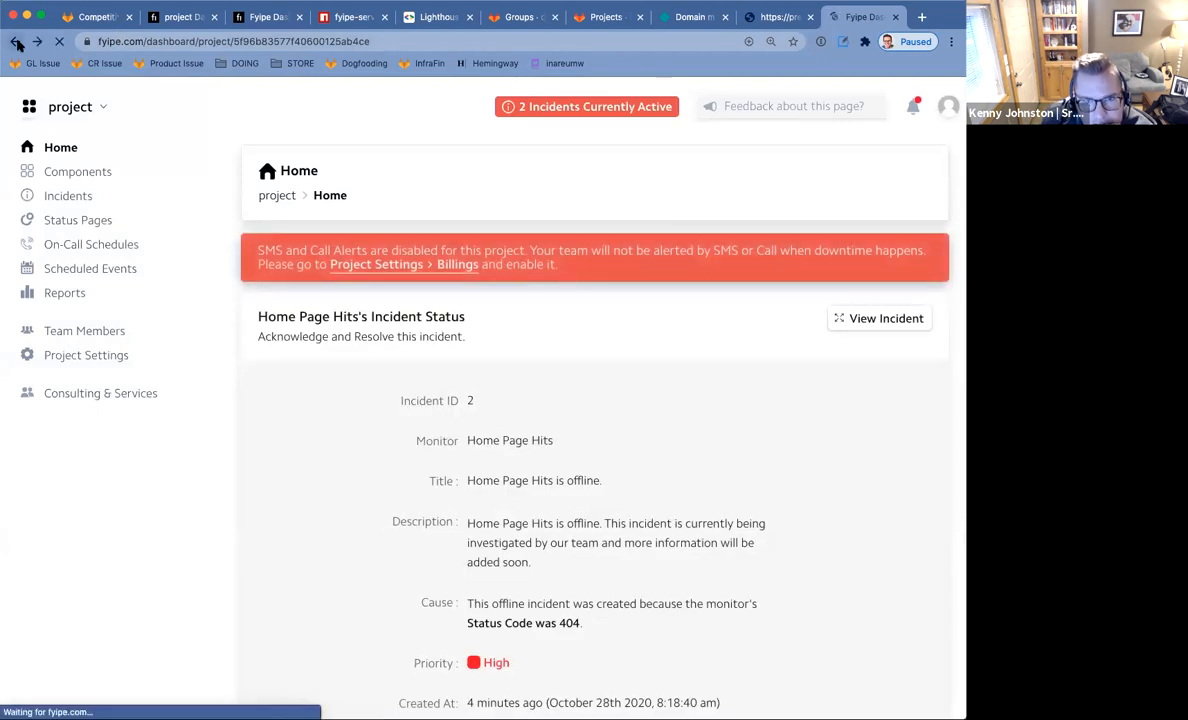
# Reload fyipe.com to reach the project Home dashboard and view its notifications.
pyautogui.click(17, 44)
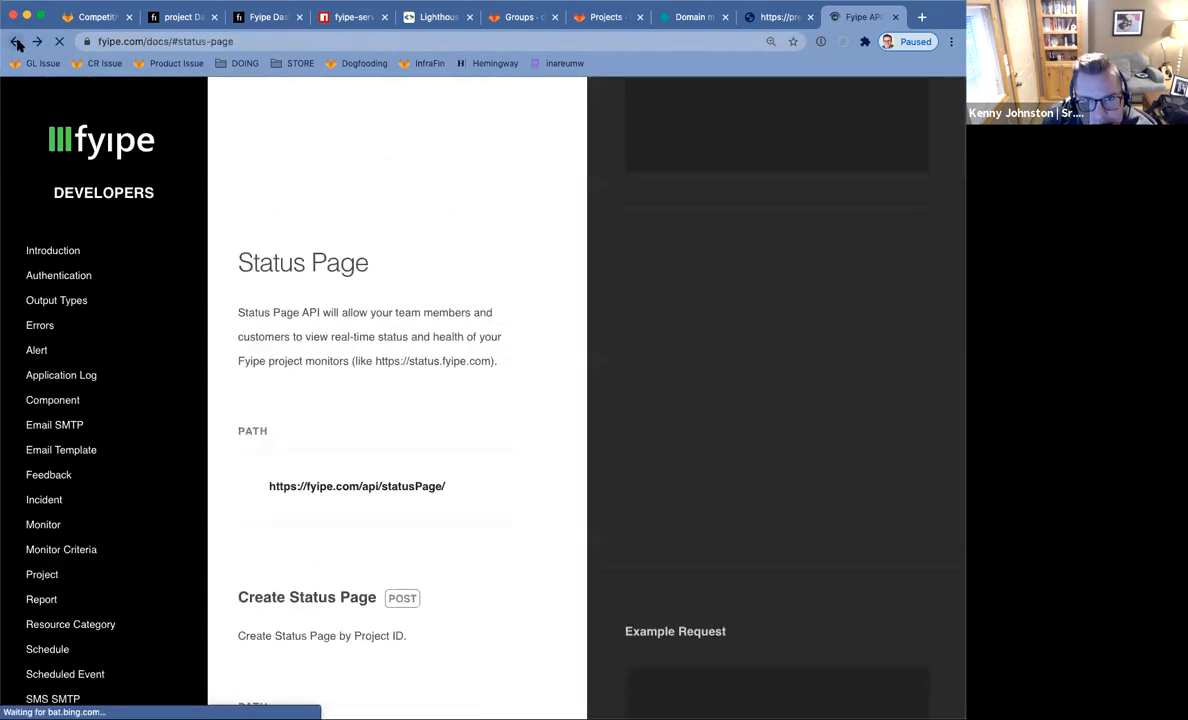
pyautogui.click(15, 41)
pyautogui.click(112, 42)
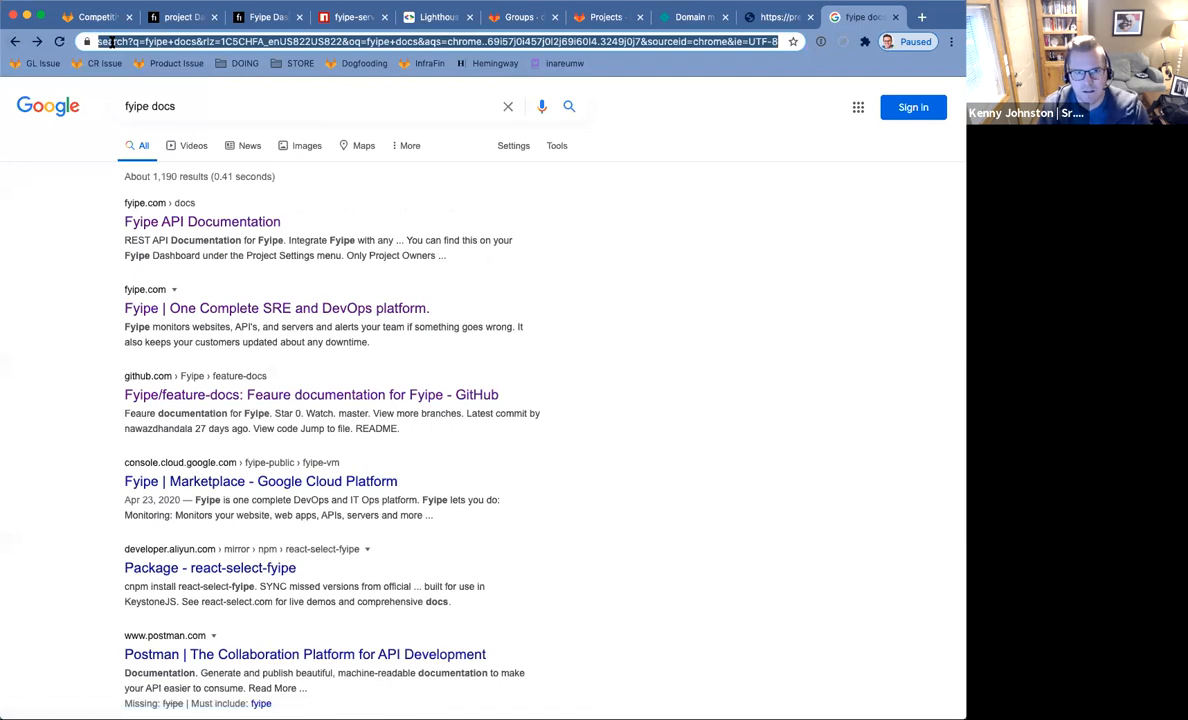
pyautogui.write('www.')
pyautogui.write('fyipe.com')
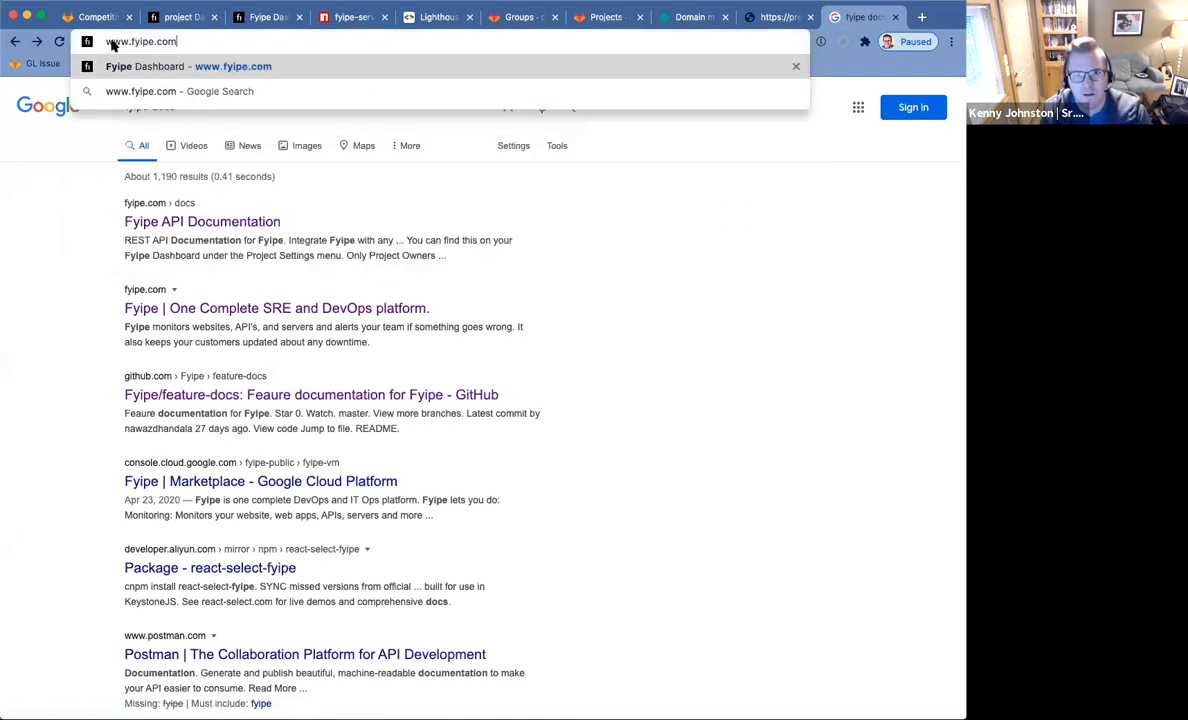
pyautogui.press('Return')
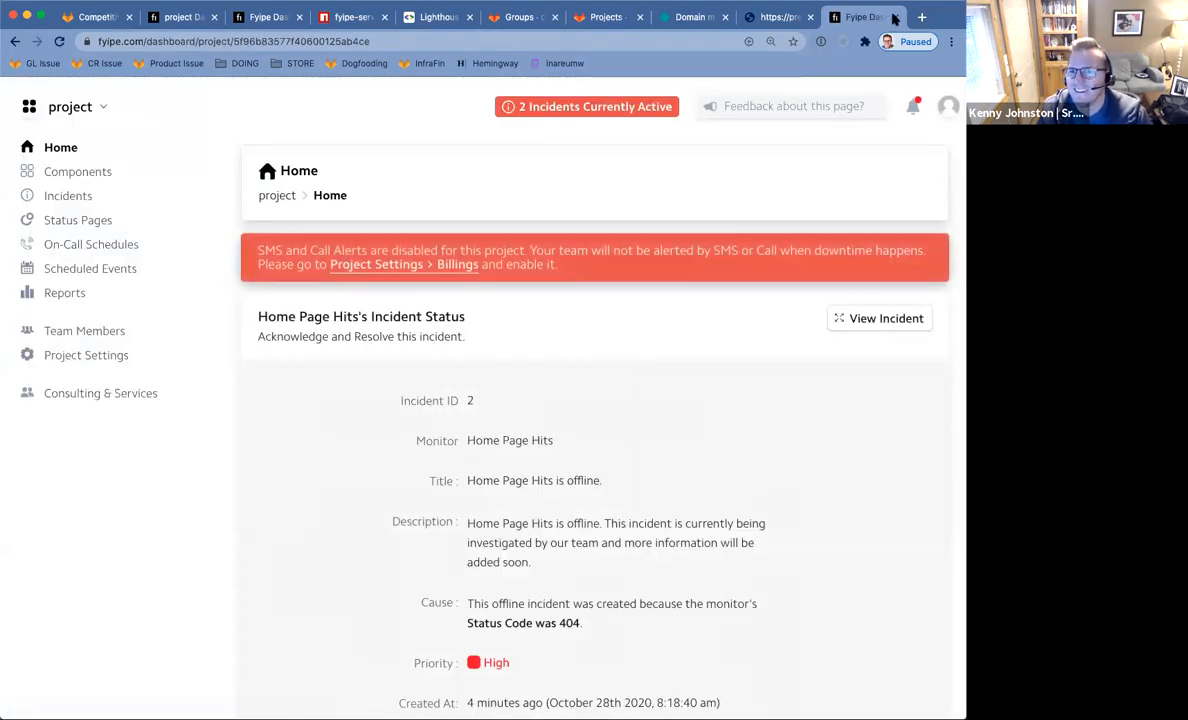
pyautogui.click(915, 110)
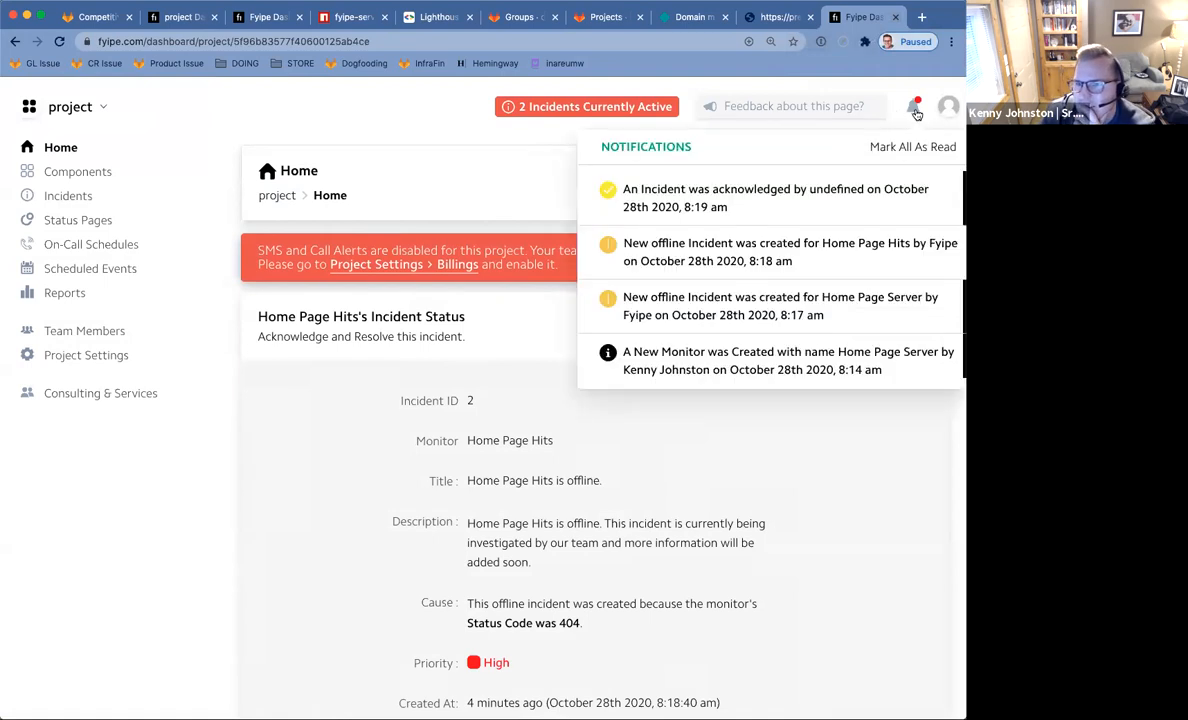
# Browse the Integrations, Email, SMS & Calls, Probe and Git Credentials project settings.
pyautogui.click(88, 447)
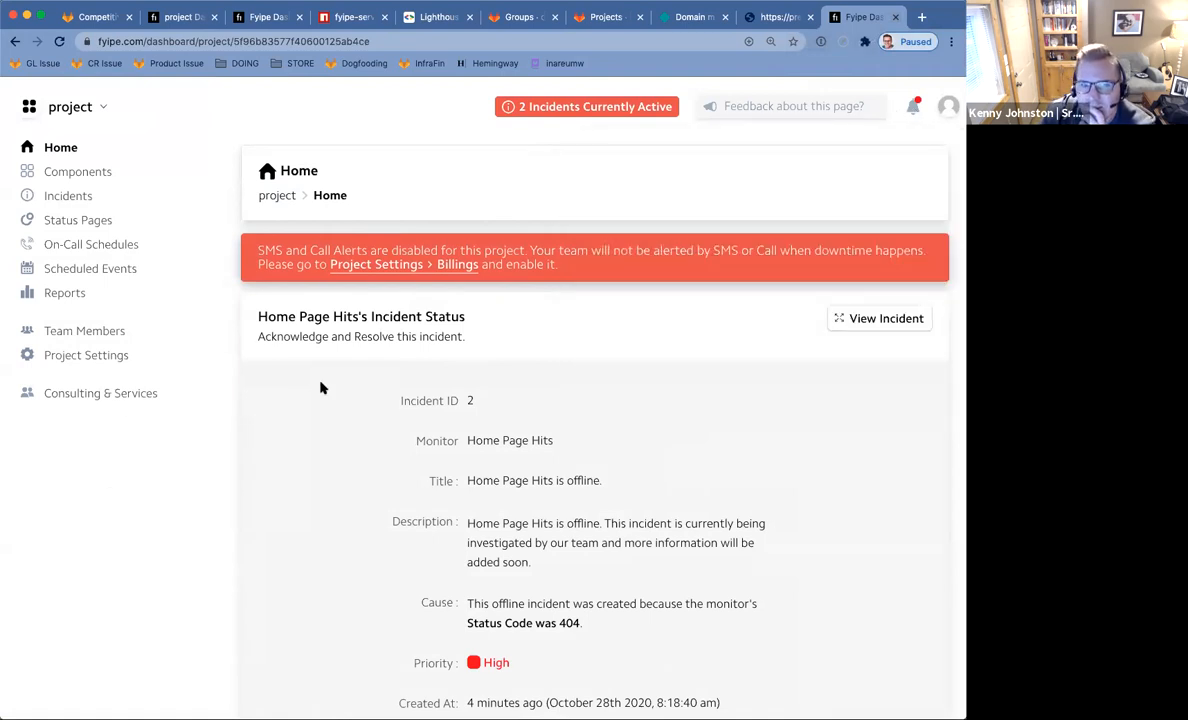
pyautogui.click(96, 356)
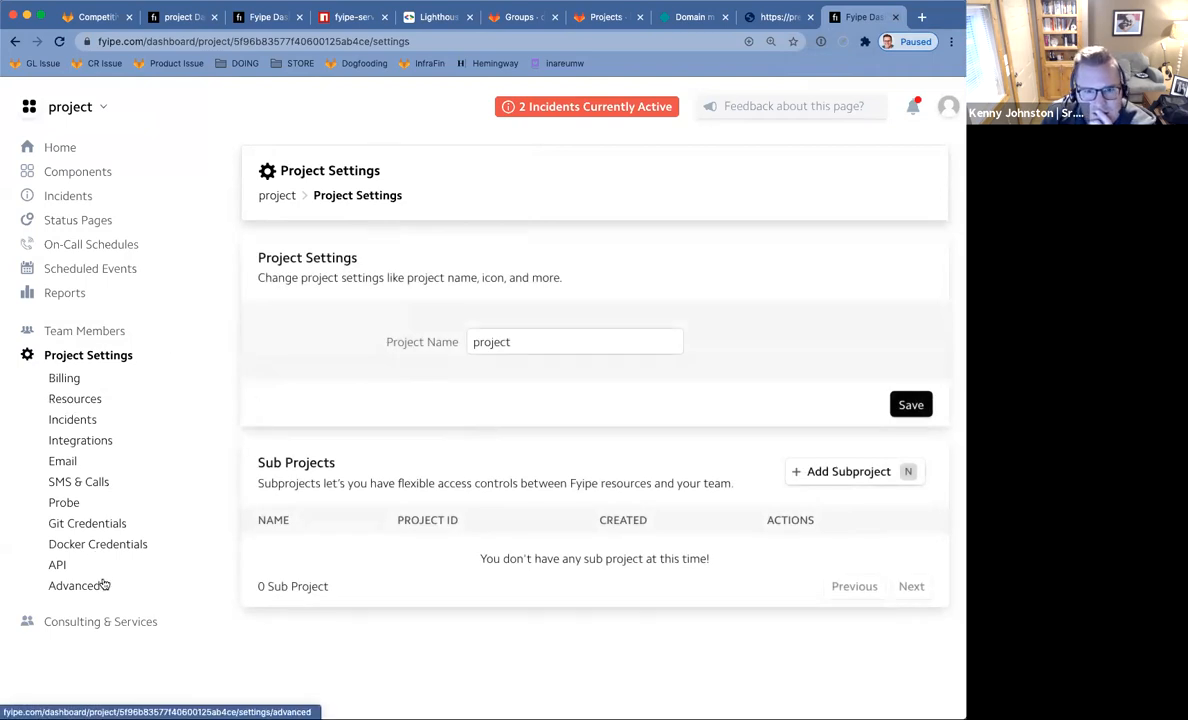
pyautogui.click(76, 442)
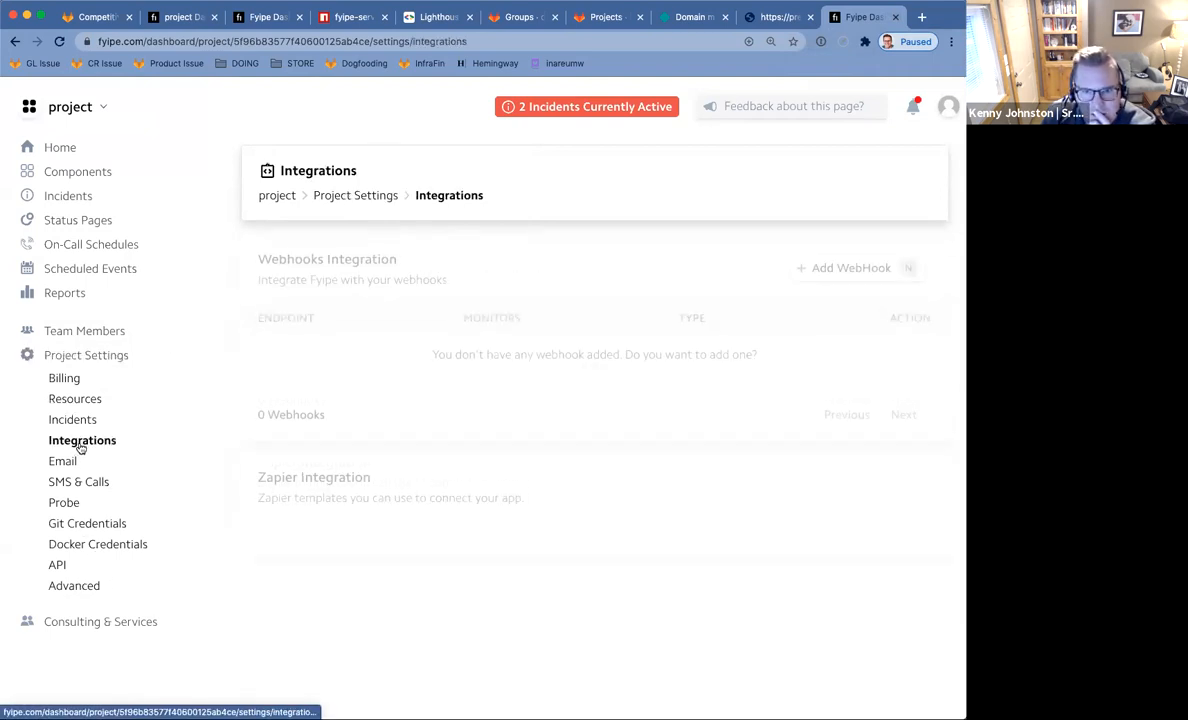
pyautogui.click(58, 461)
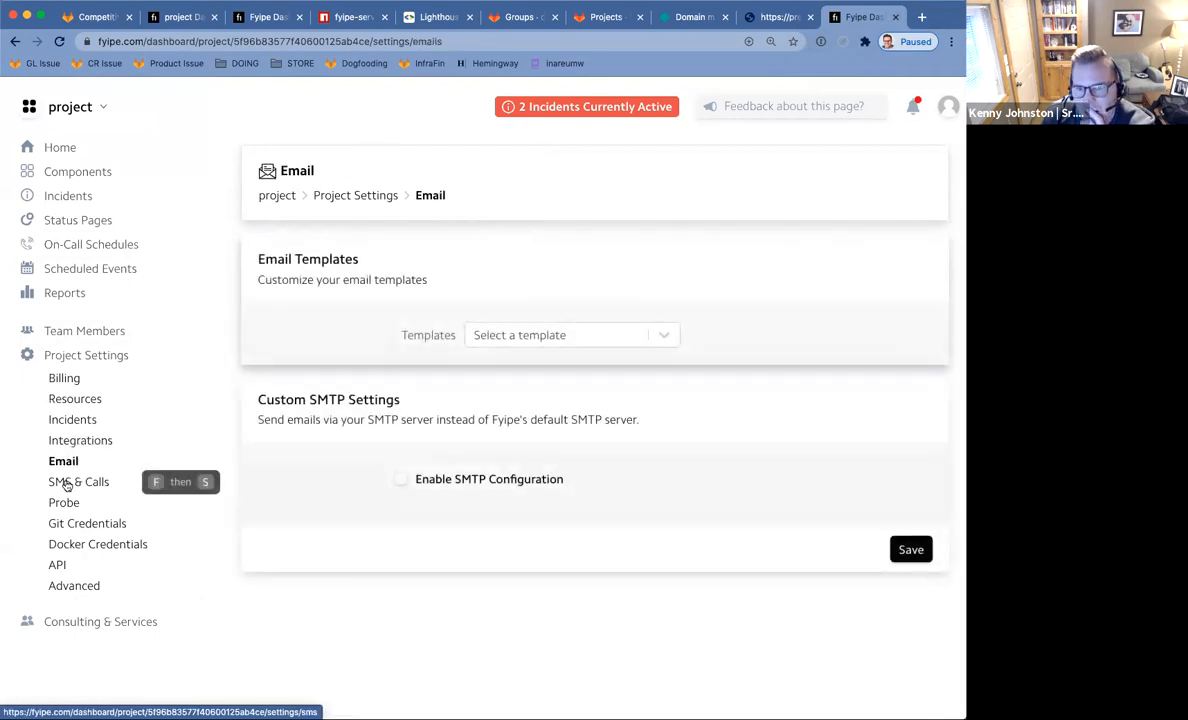
pyautogui.click(66, 483)
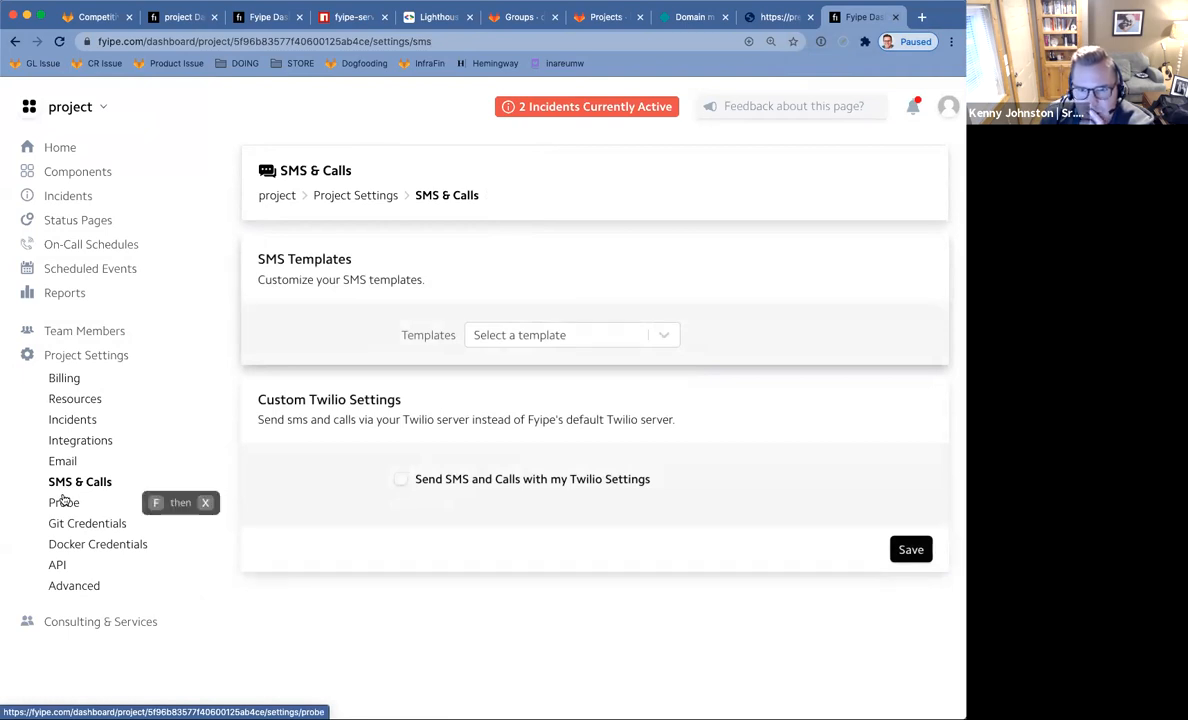
pyautogui.moveTo(326, 400); pyautogui.dragTo(475, 440)
pyautogui.click(474, 441)
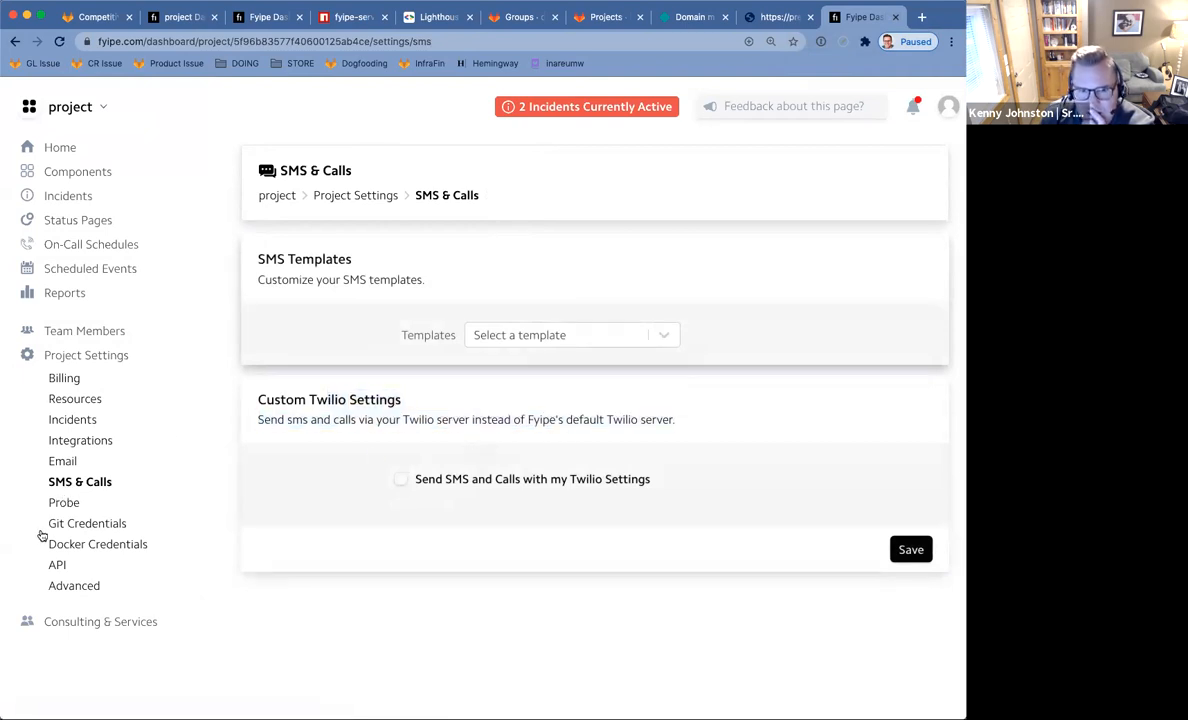
pyautogui.click(68, 503)
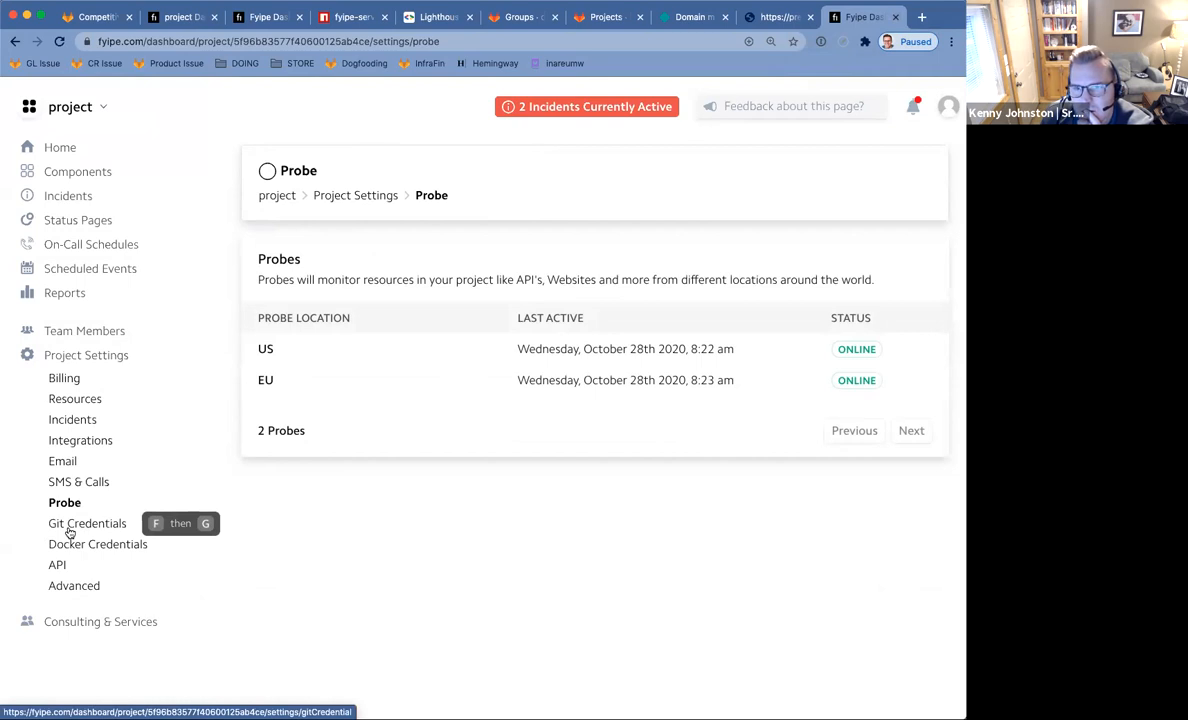
pyautogui.click(70, 530)
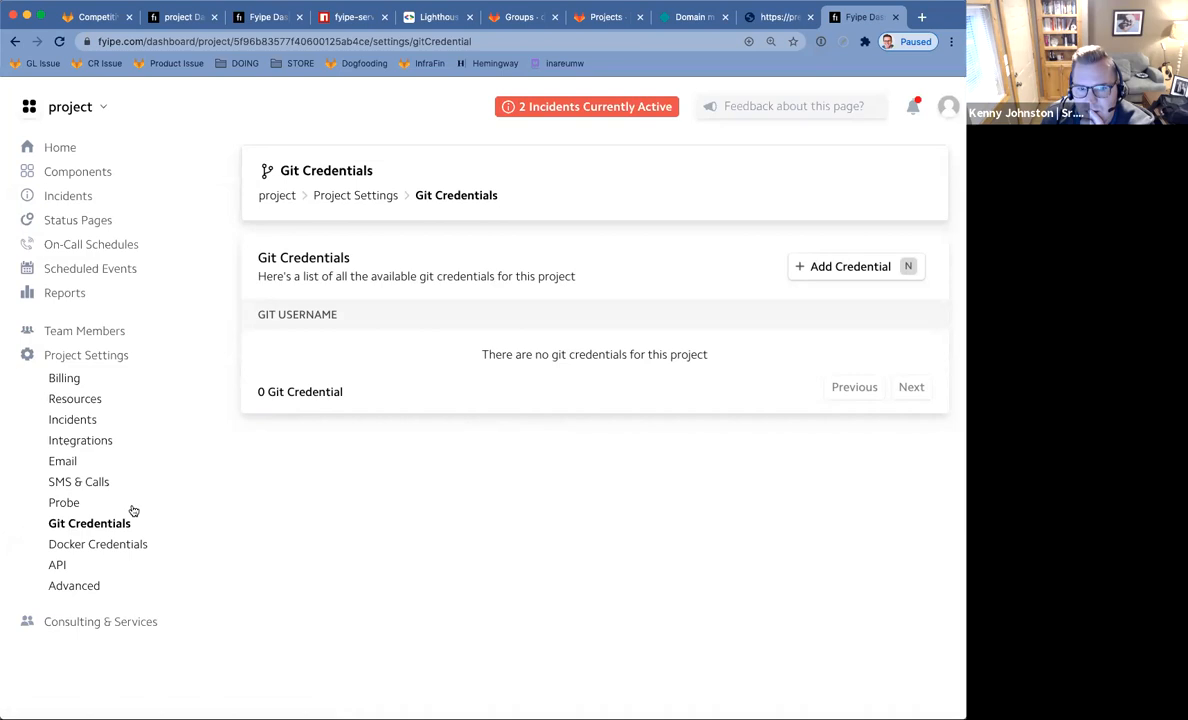
# Review the Docker Credentials, API, Resources and default incident template settings, ending on Billing.
pyautogui.click(85, 562)
pyautogui.click(98, 550)
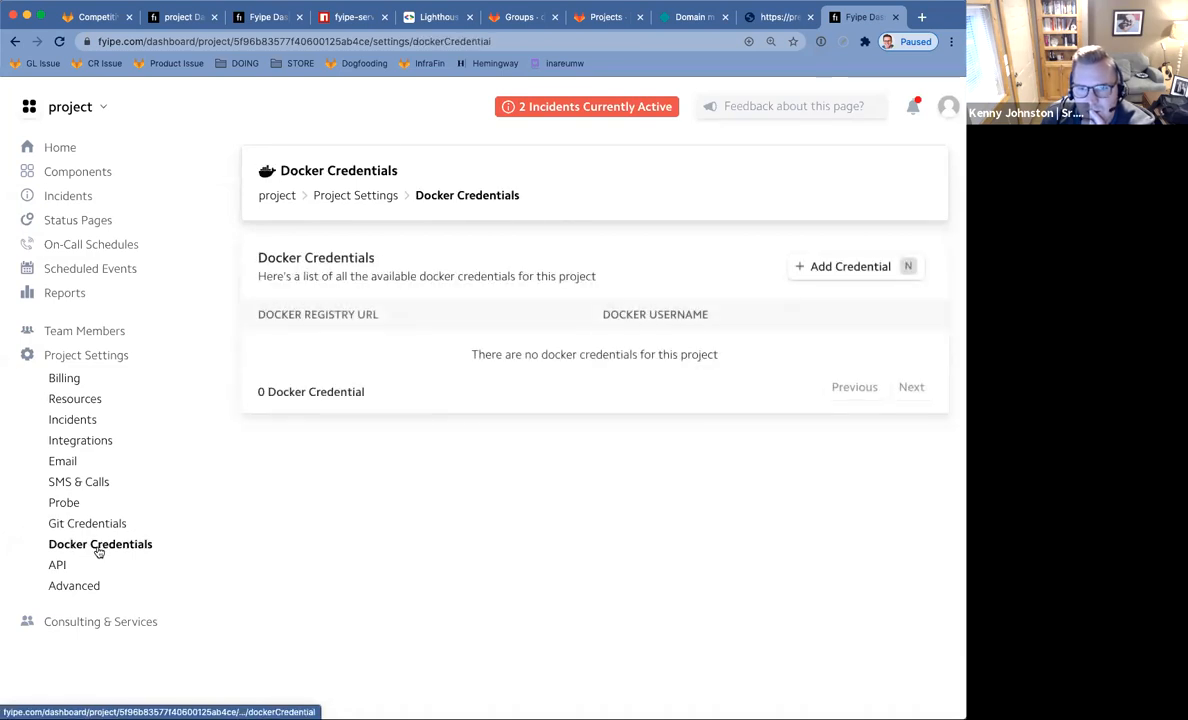
pyautogui.click(86, 566)
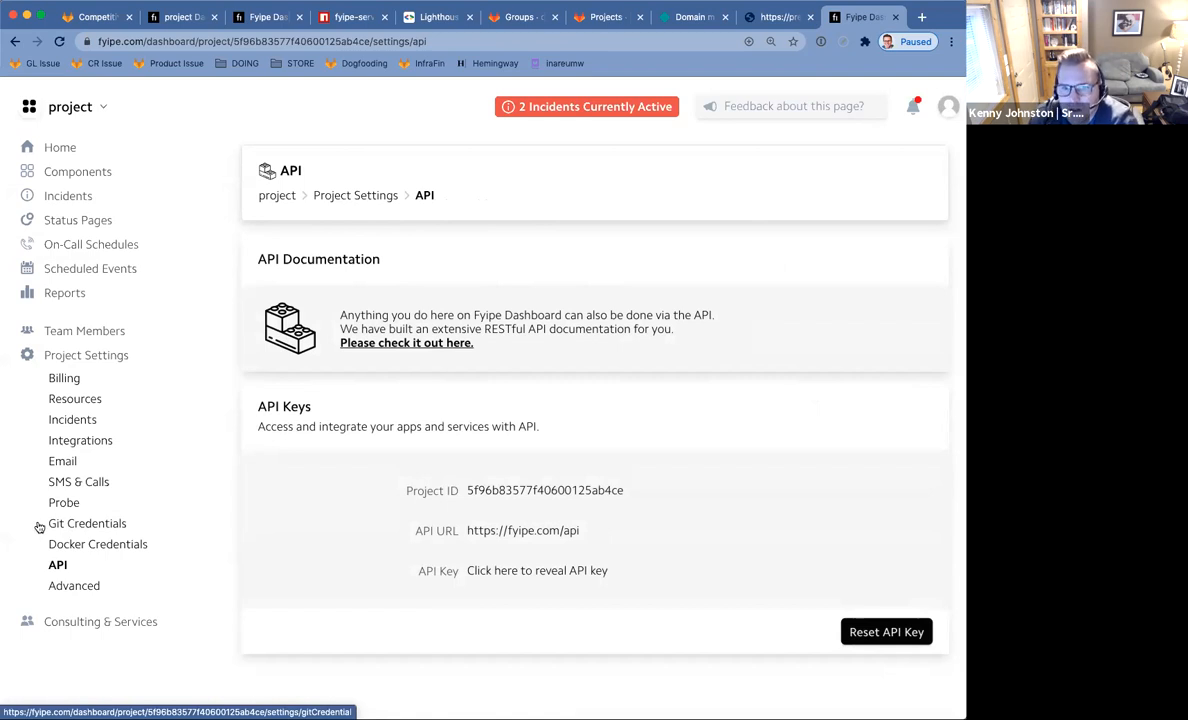
pyautogui.click(68, 398)
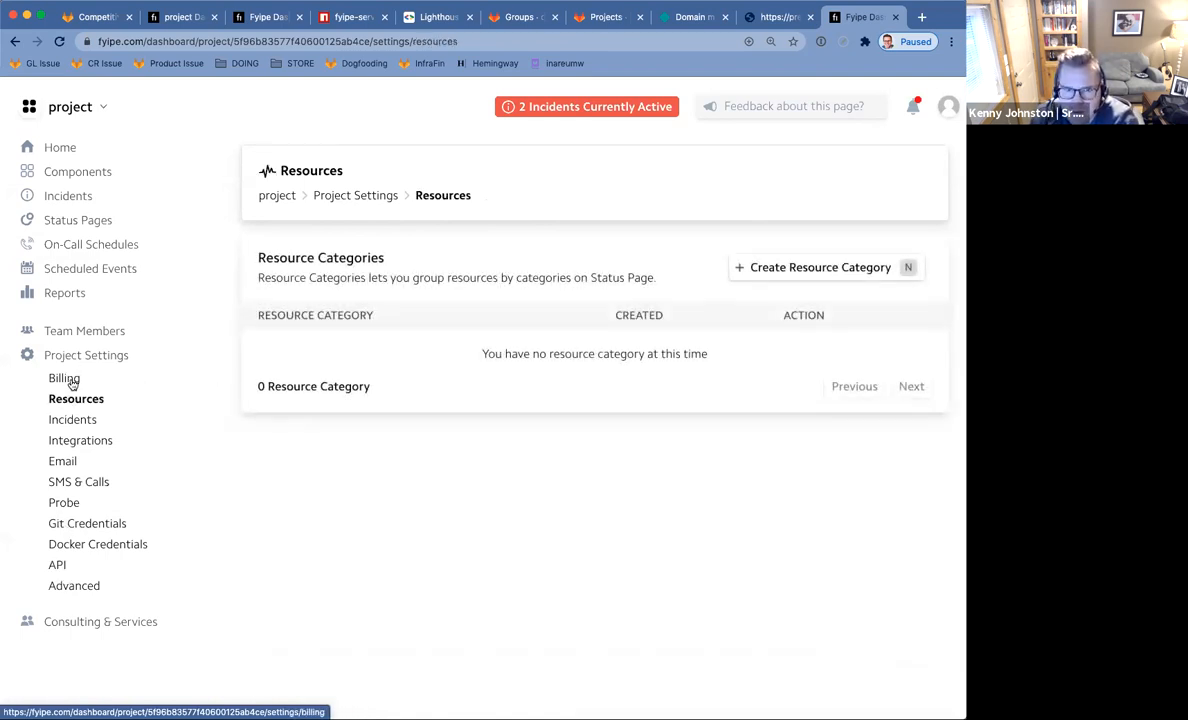
pyautogui.click(70, 382)
pyautogui.click(65, 424)
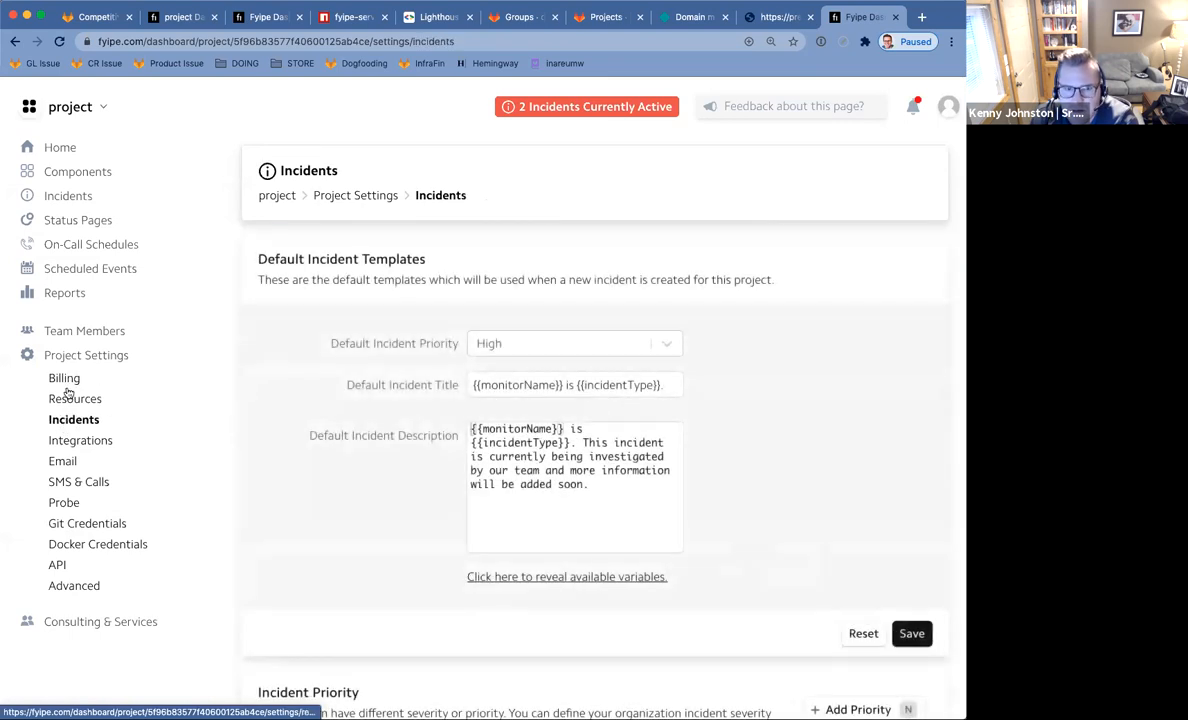
pyautogui.click(72, 381)
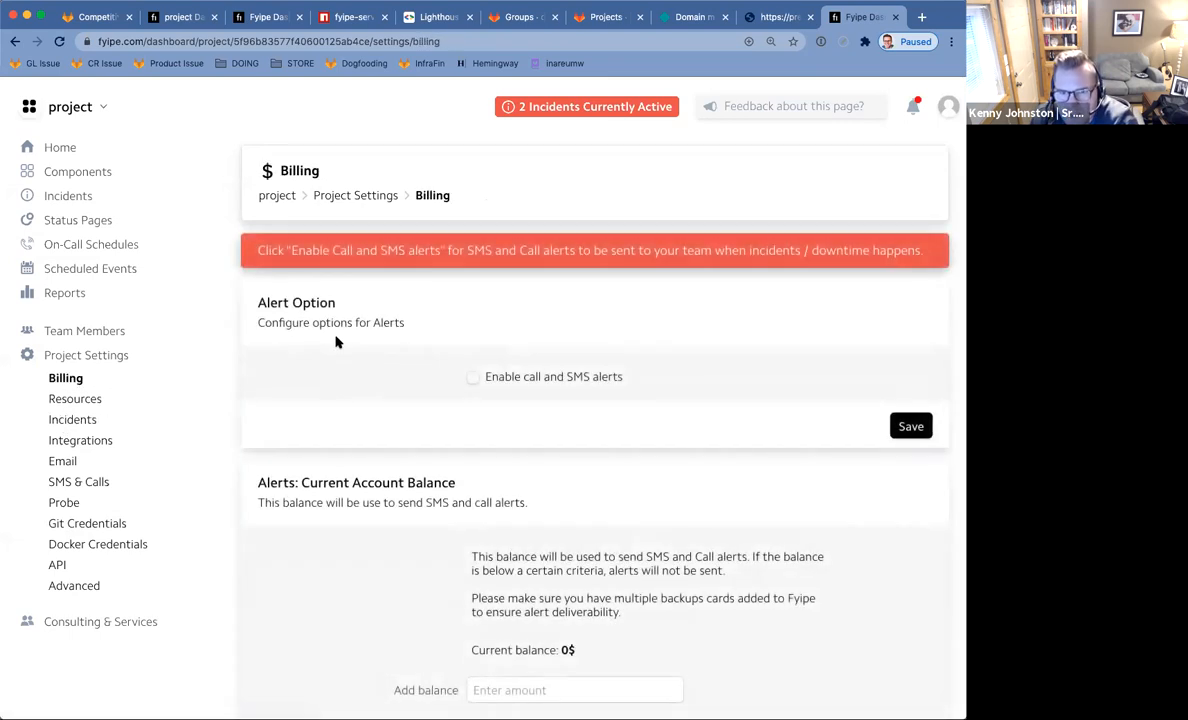
# Scroll Billing's alert balance, charges and plans, then go back to general Project Settings.
pyautogui.scroll(-3, 336, 342)
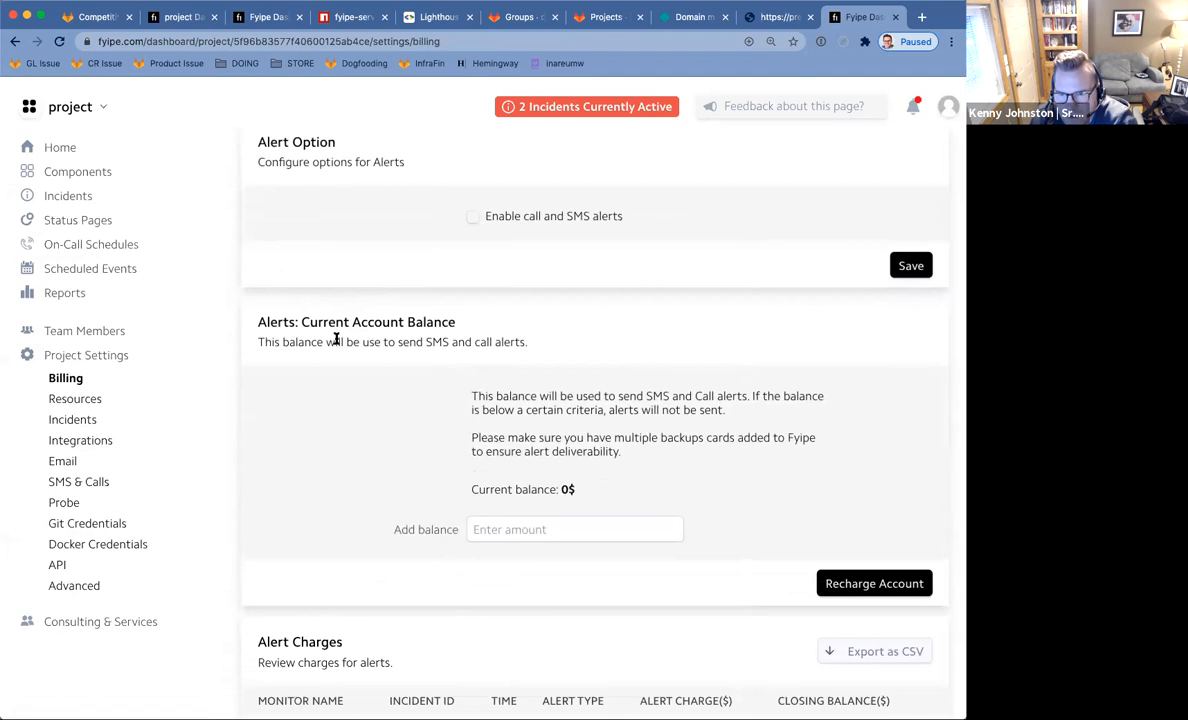
pyautogui.scroll(-7, 336, 340)
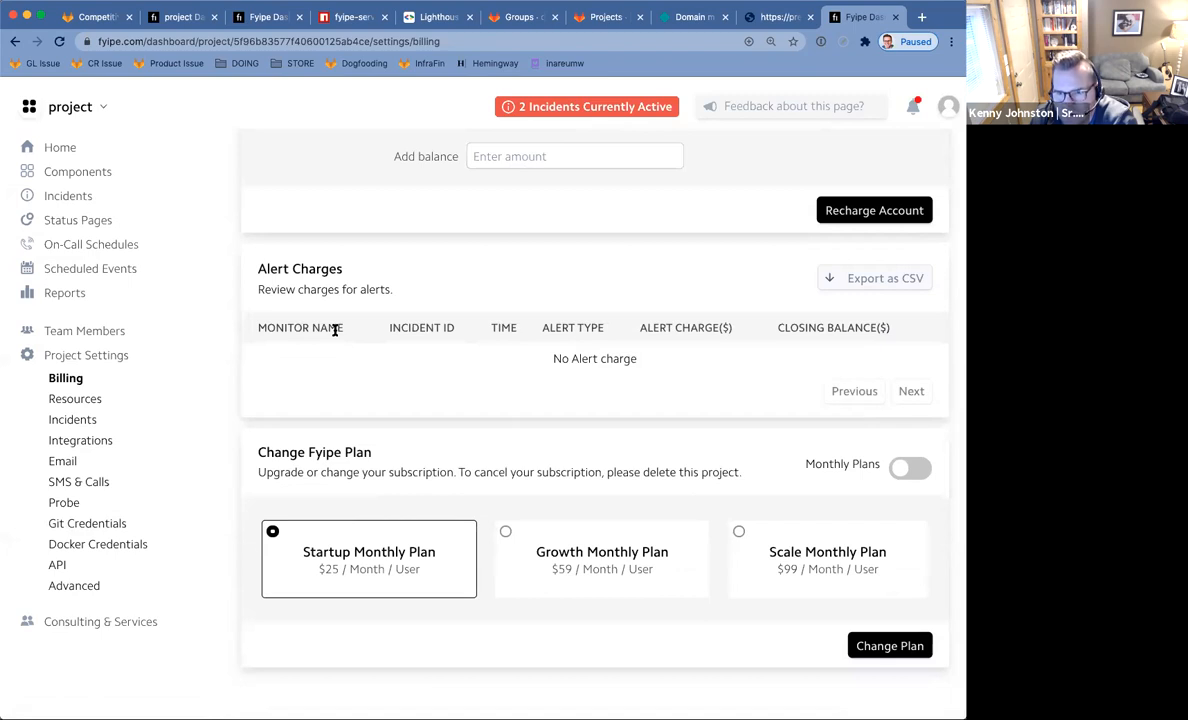
pyautogui.click(68, 358)
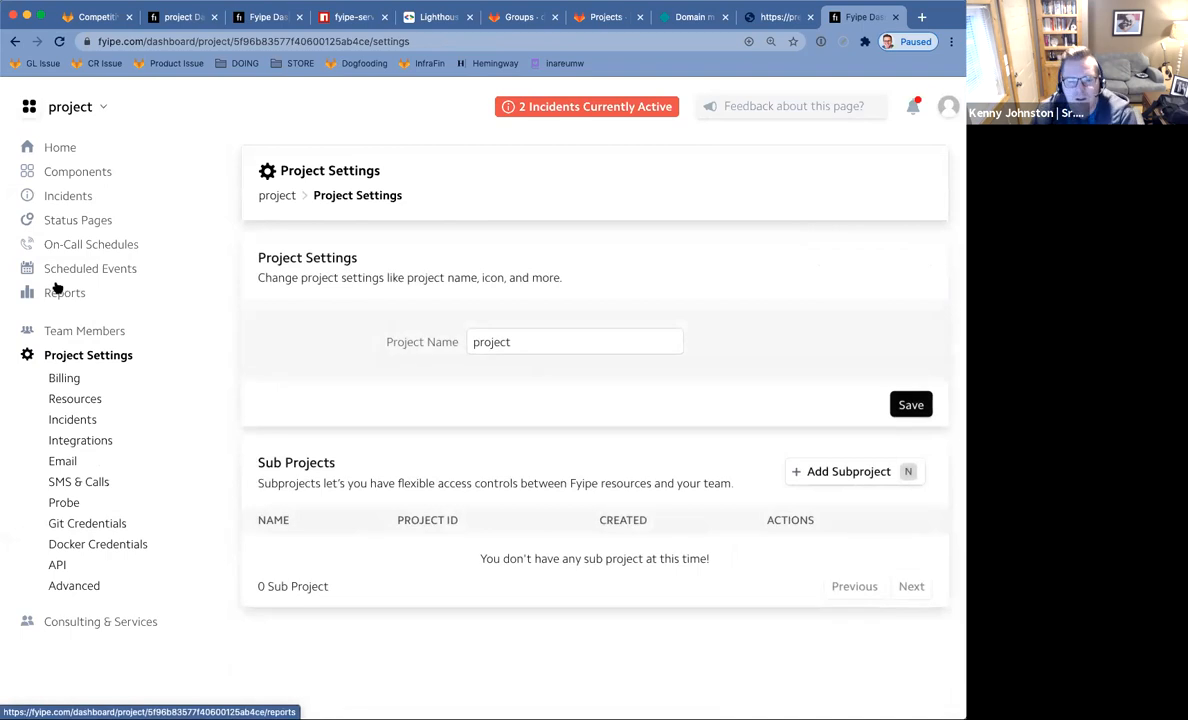
# Add and save a new status page named 'Home Page Status', then close its quick tips.
pyautogui.click(90, 222)
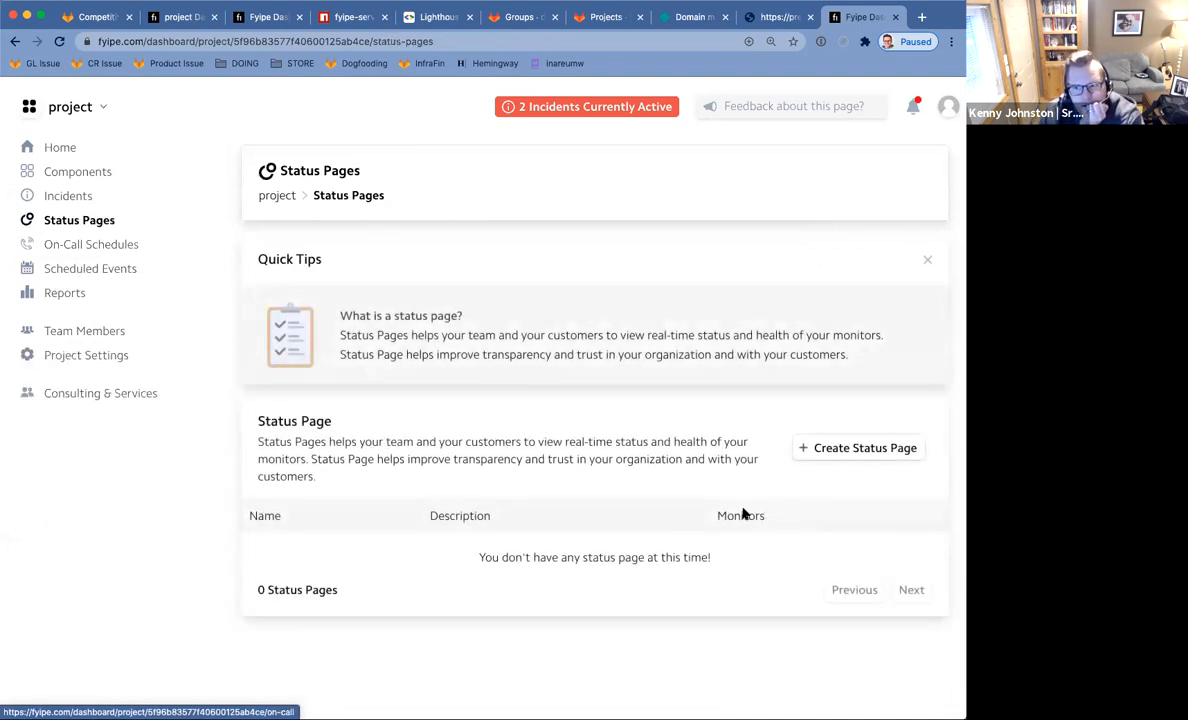
pyautogui.click(849, 452)
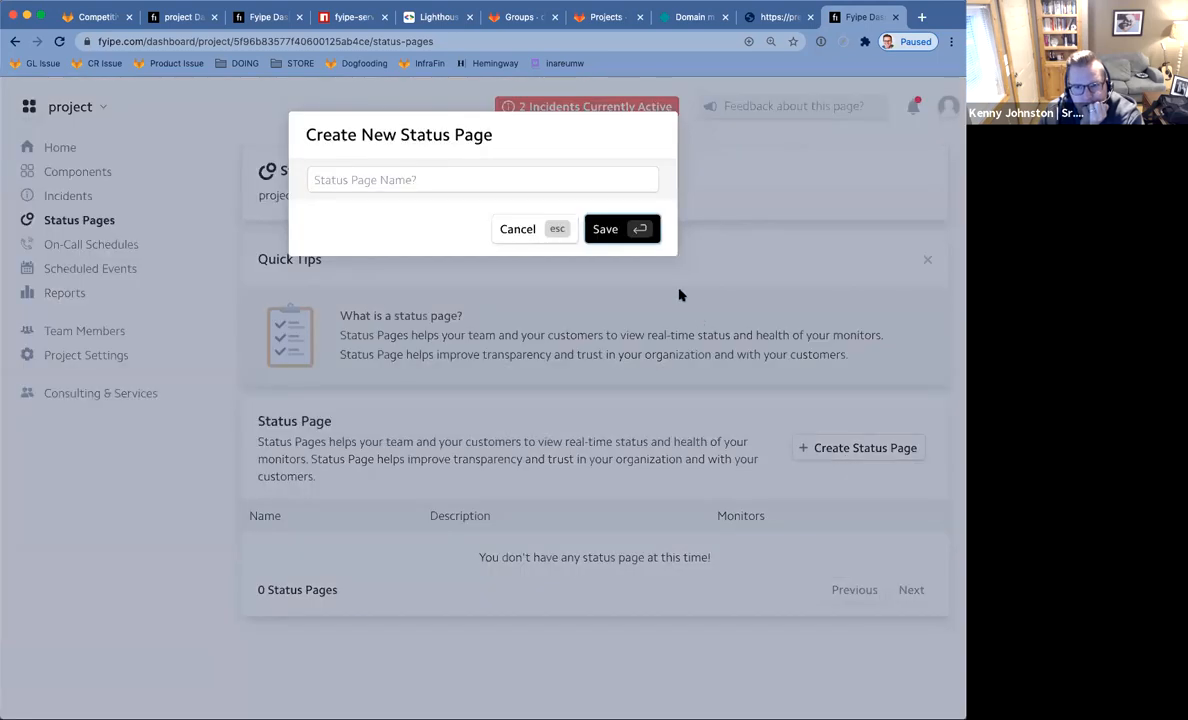
pyautogui.click(440, 180)
pyautogui.write('Home Page Status')
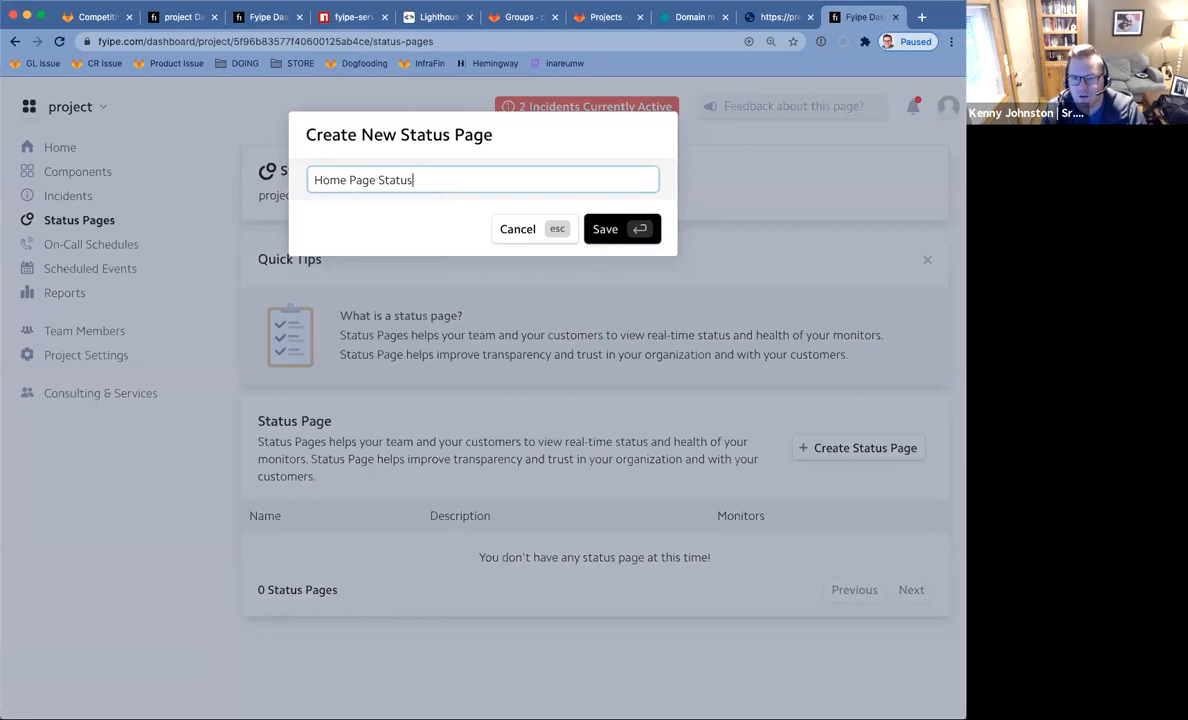
pyautogui.click(612, 231)
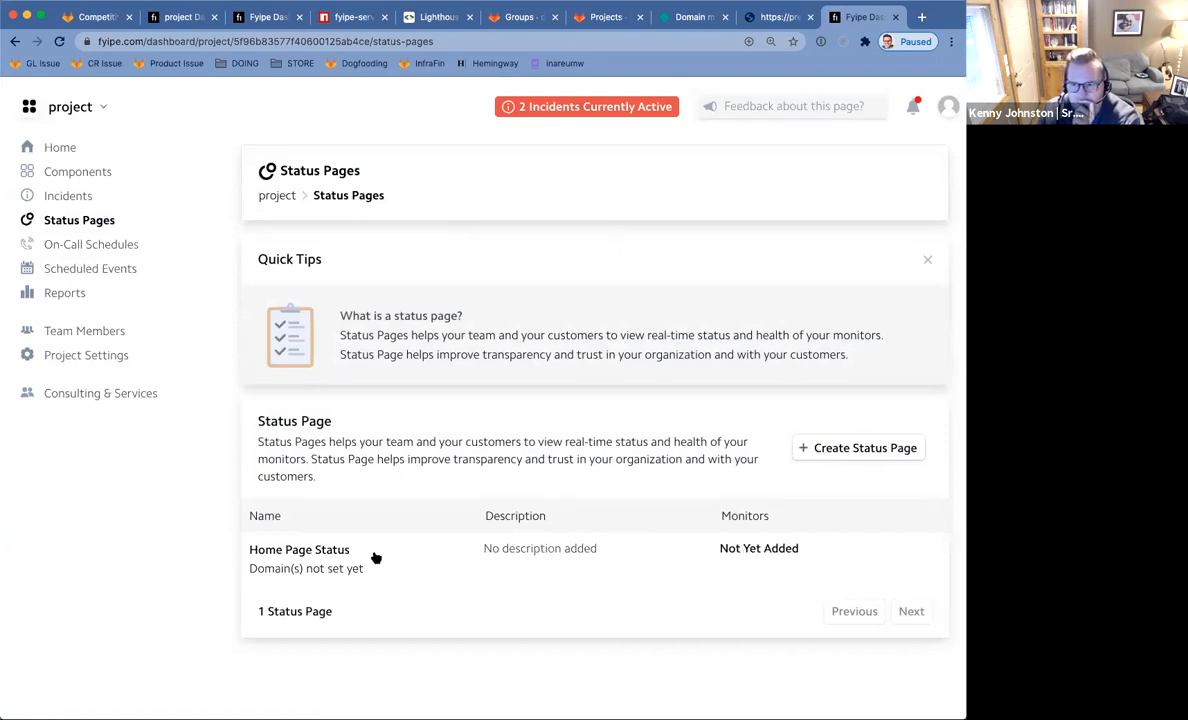
pyautogui.click(929, 262)
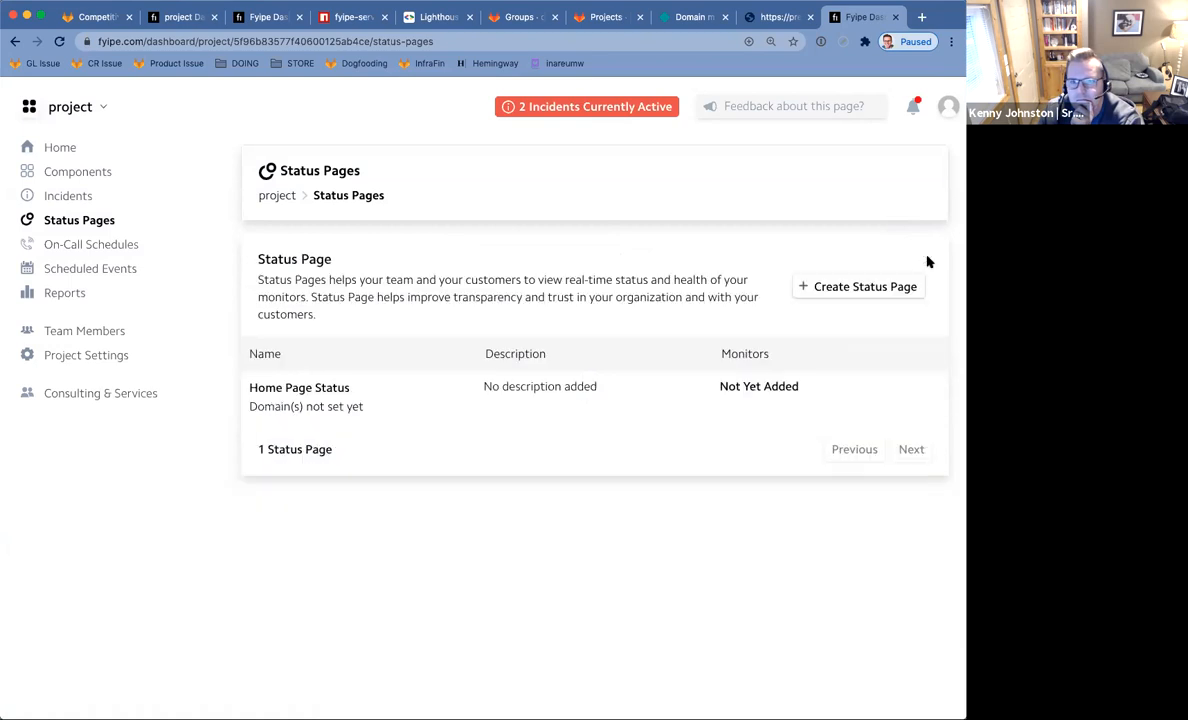
# Add the Home Page Hits monitor with a response time chart to Home Page Status and save.
pyautogui.click(310, 407)
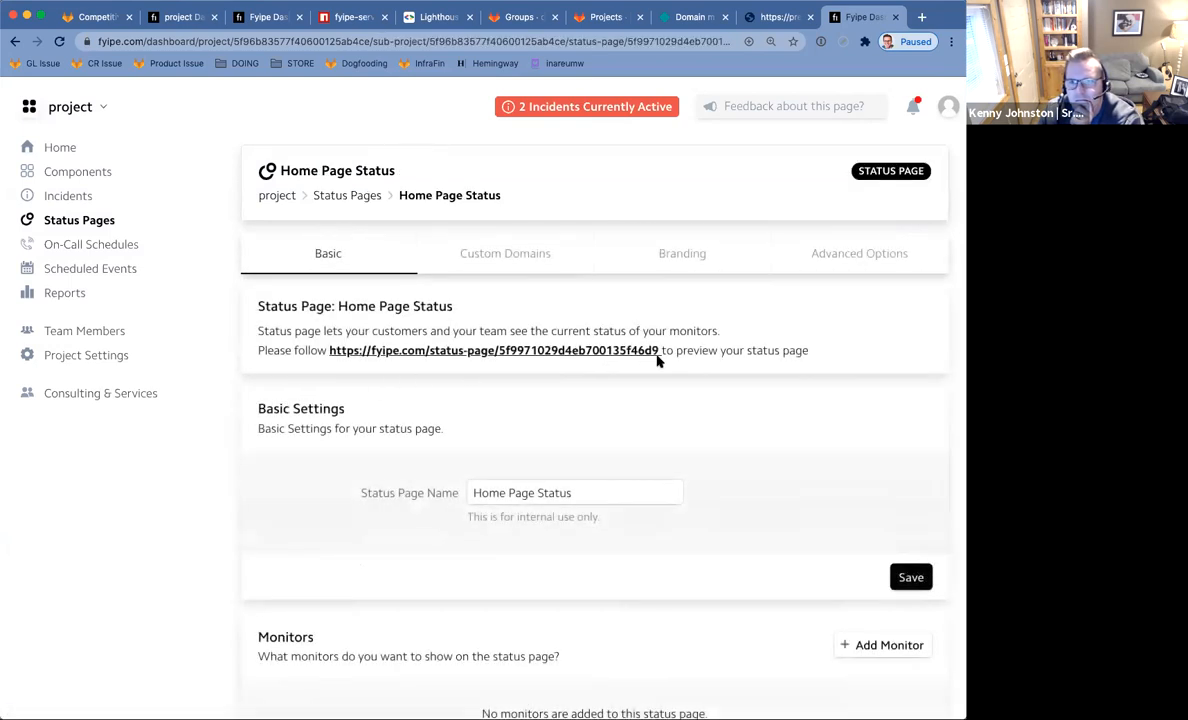
pyautogui.scroll(-3, 657, 360)
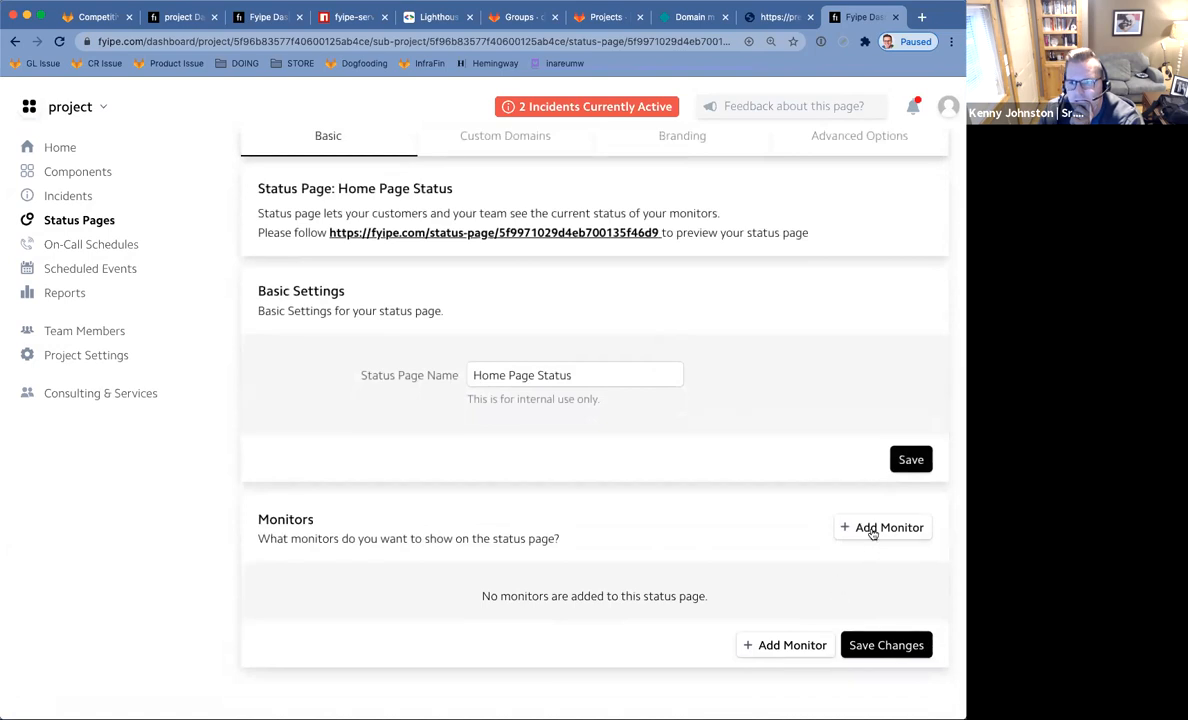
pyautogui.click(872, 534)
pyautogui.click(677, 598)
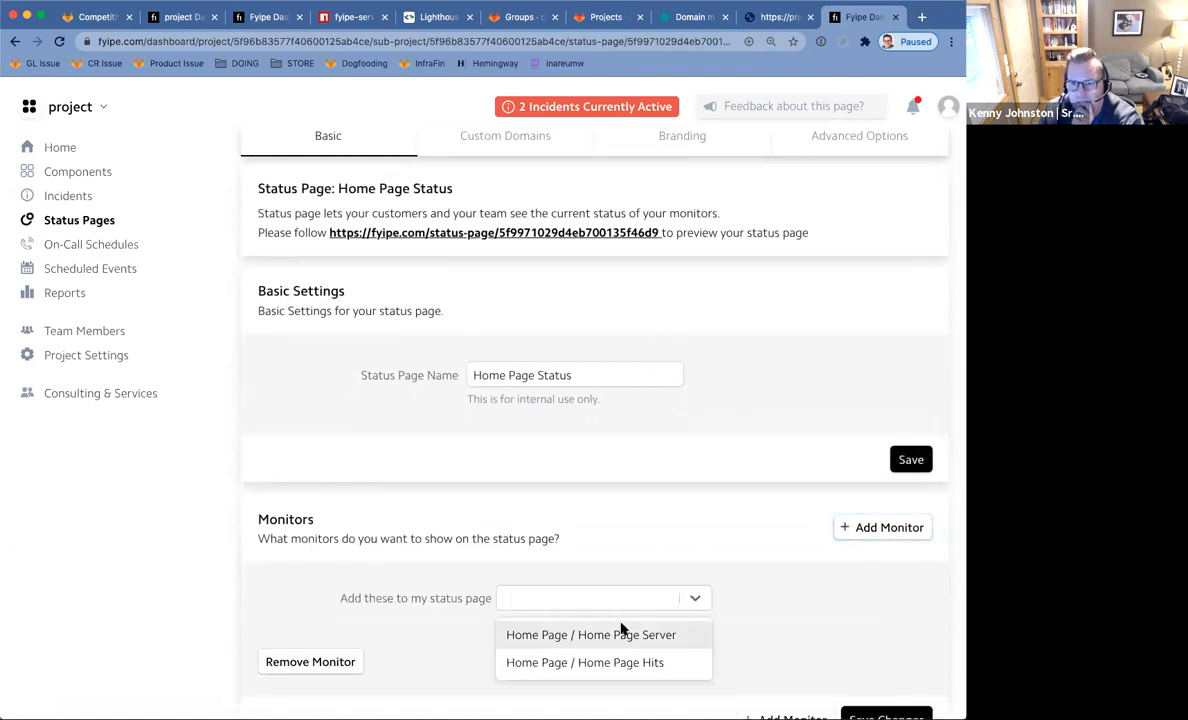
pyautogui.click(616, 662)
pyautogui.scroll(-4, 810, 611)
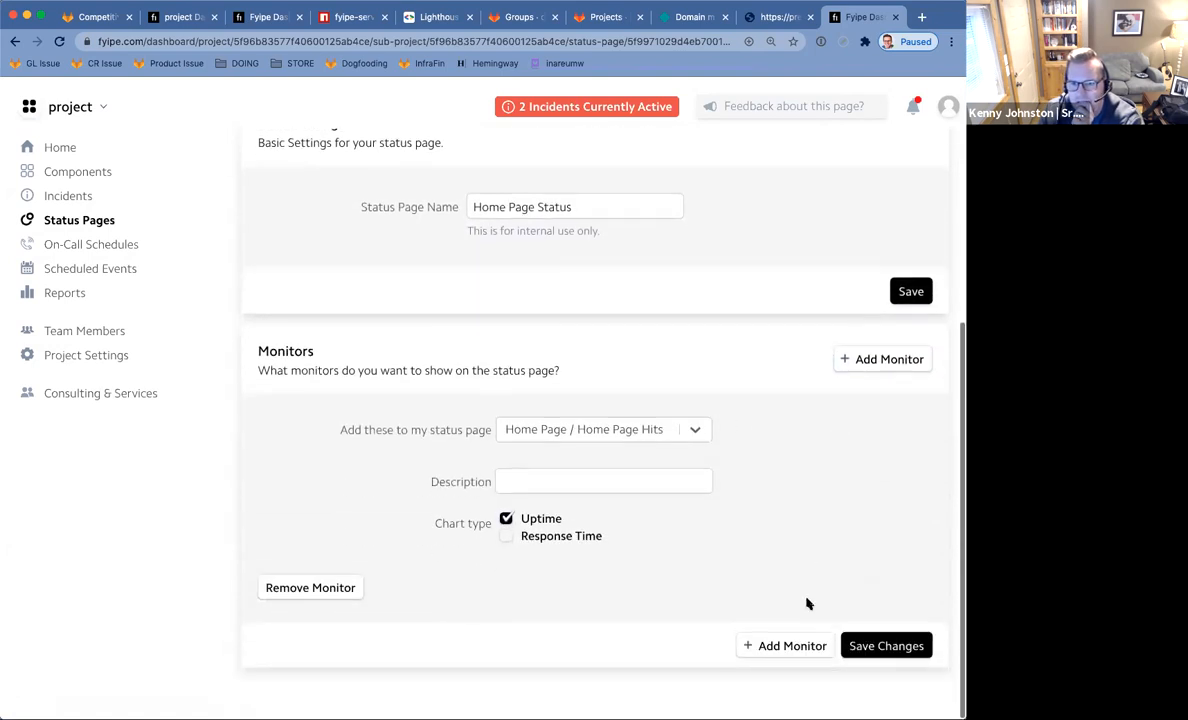
pyautogui.click(507, 537)
pyautogui.click(860, 648)
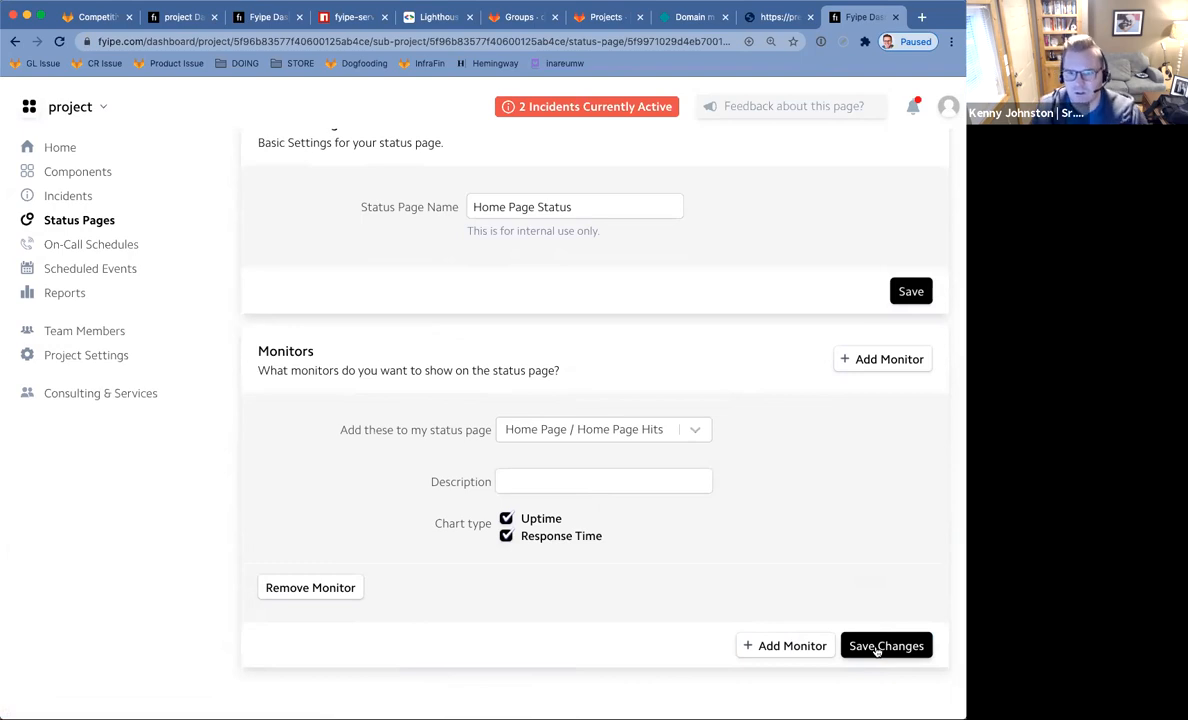
# Preview the public Home Page Status page.
pyautogui.scroll(5, 554, 487)
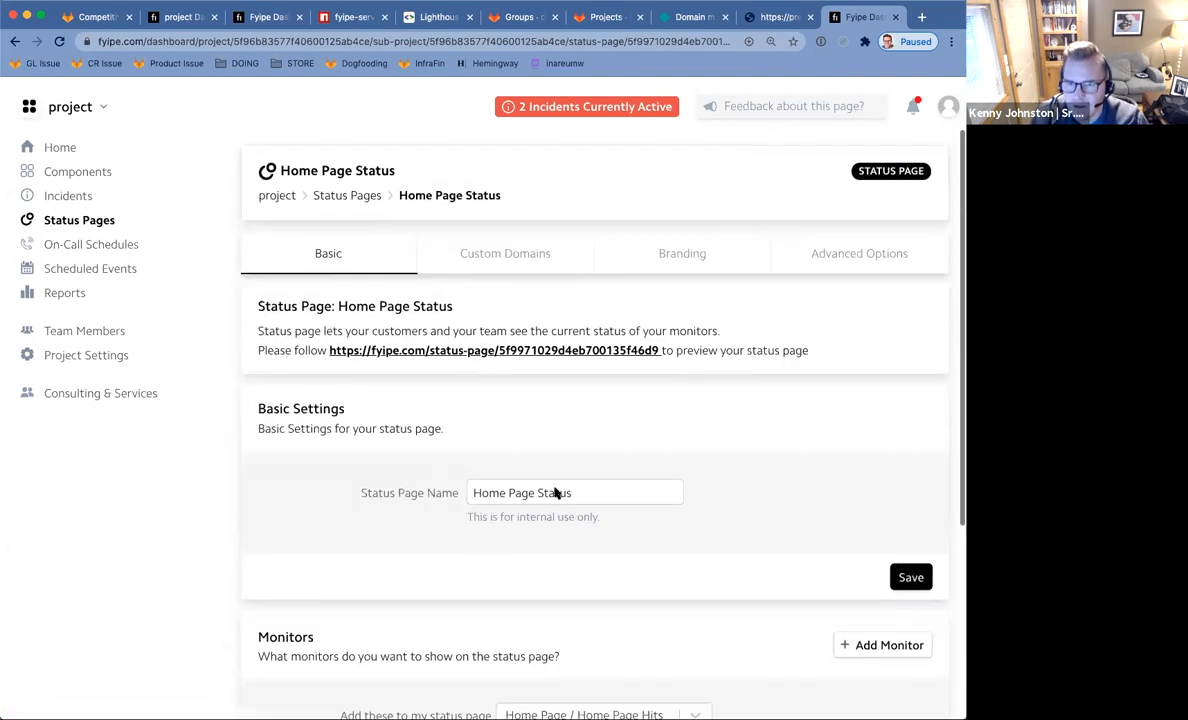
pyautogui.click(511, 350)
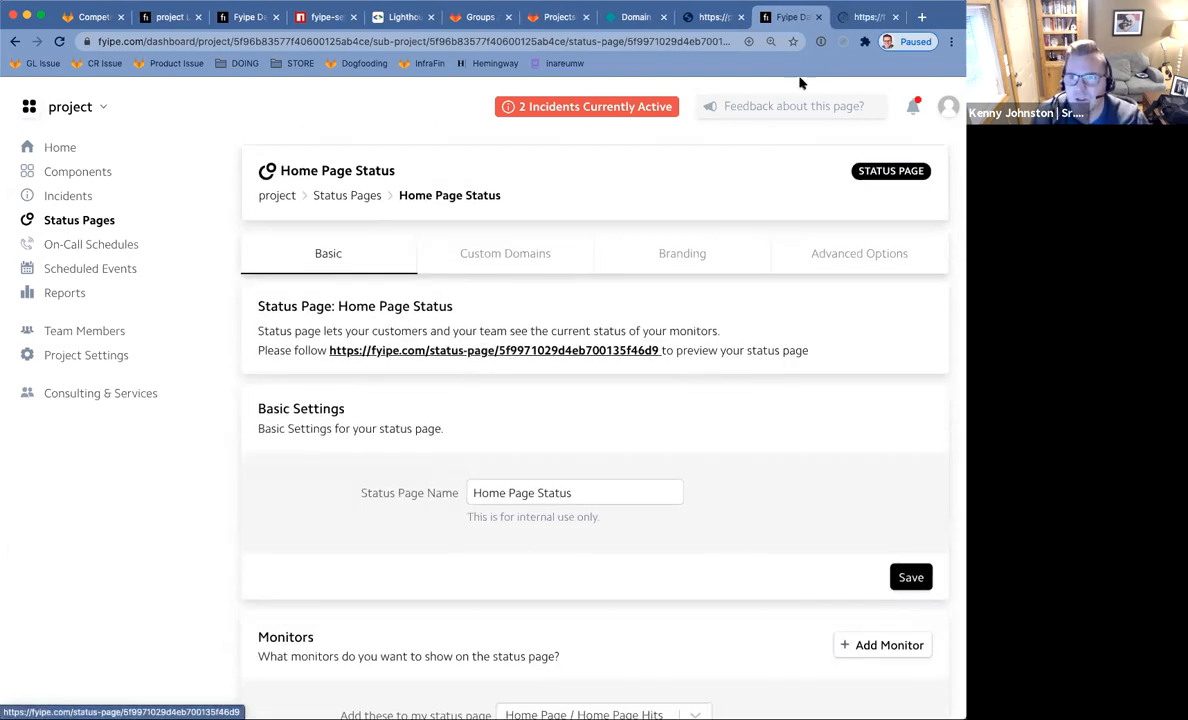
pyautogui.click(862, 18)
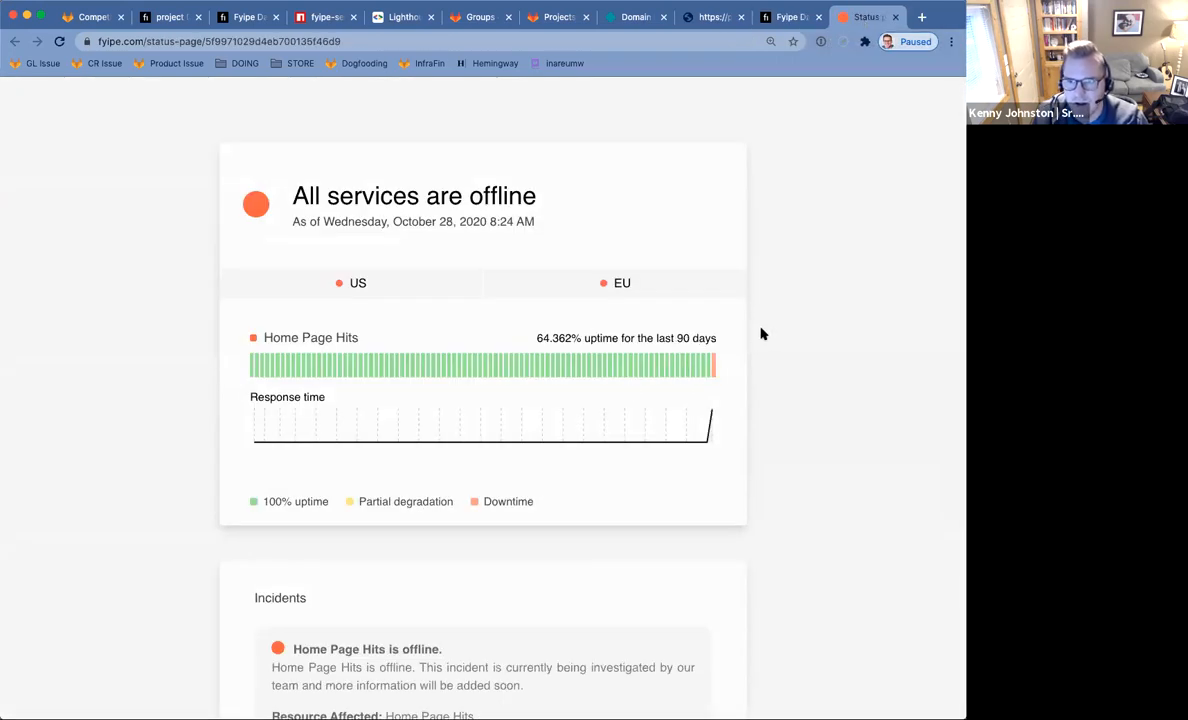
pyautogui.moveTo(292, 180); pyautogui.dragTo(554, 199)
pyautogui.click(545, 228)
pyautogui.scroll(-2, 546, 267)
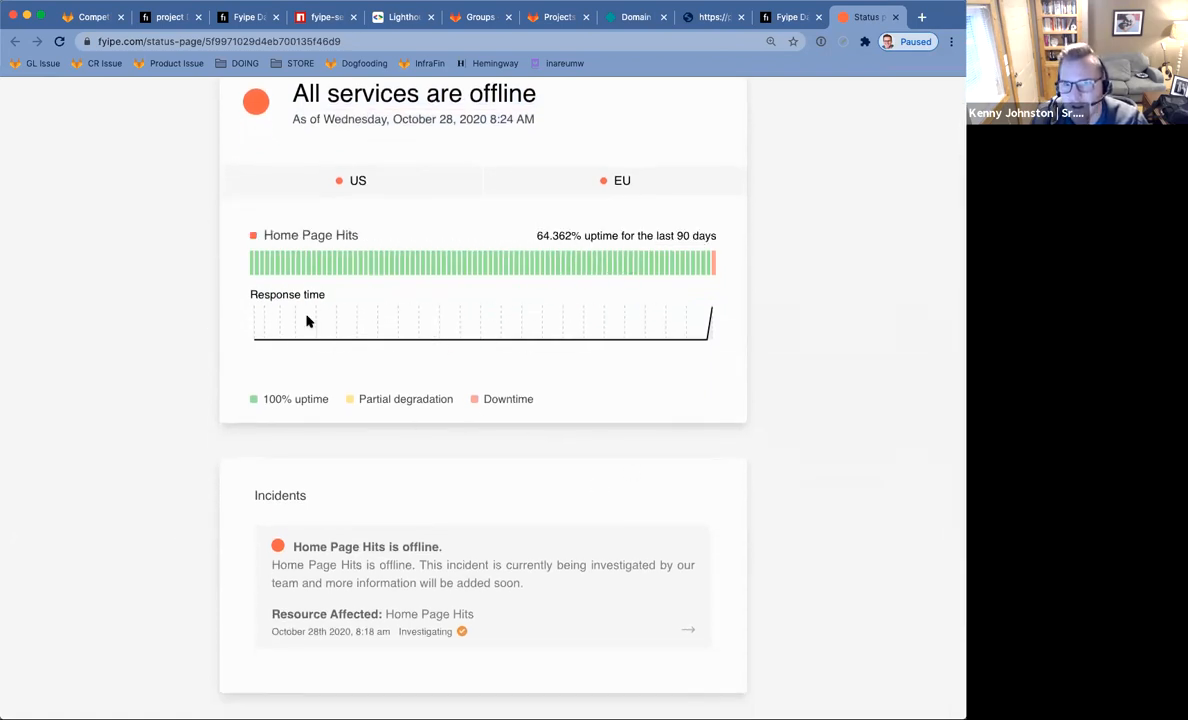
pyautogui.moveTo(715, 266)
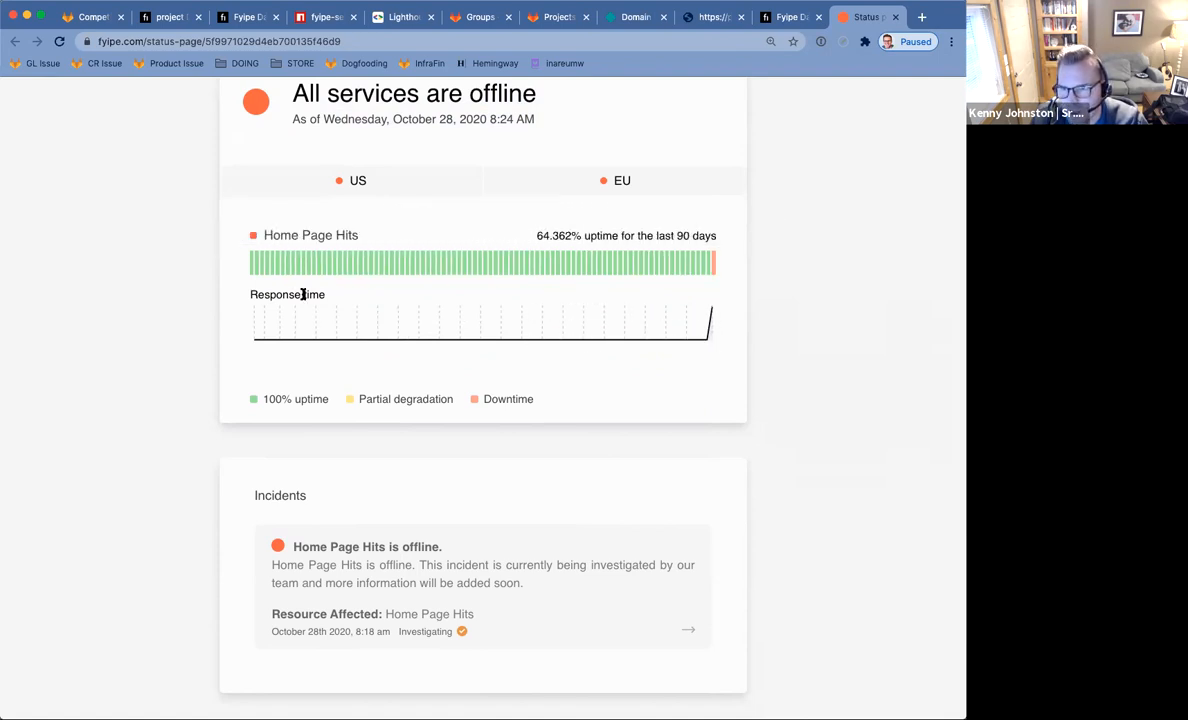
pyautogui.scroll(-2, 180, 315)
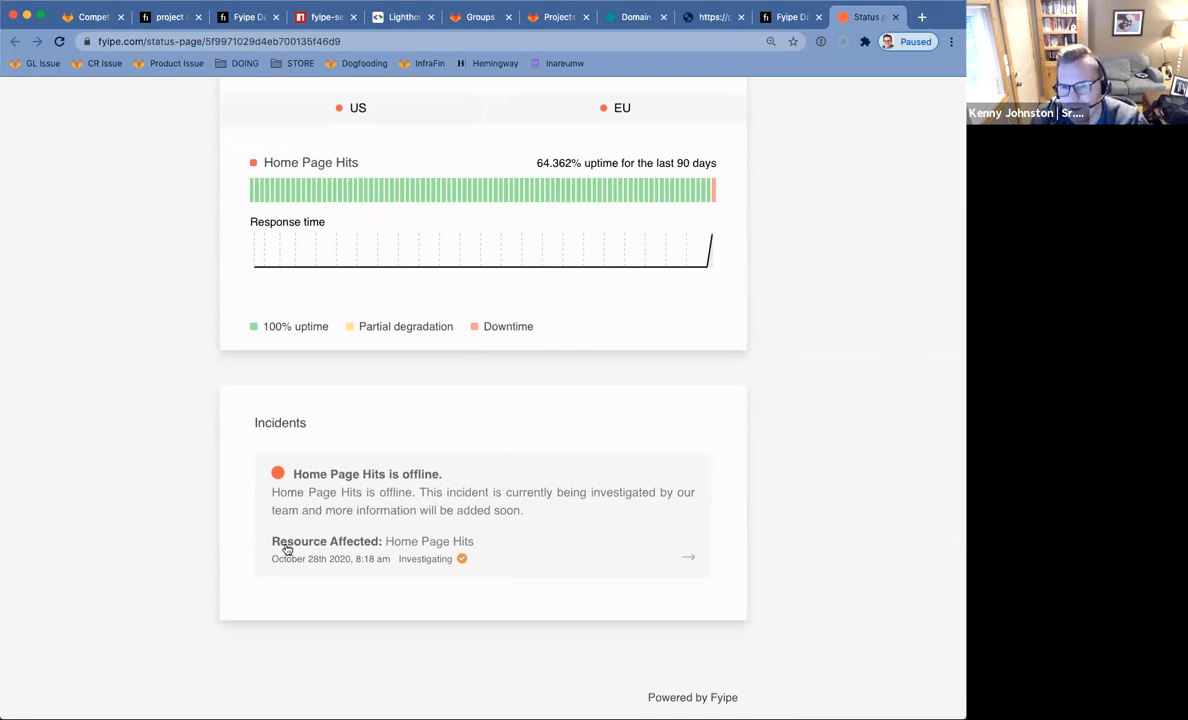
pyautogui.click(550, 538)
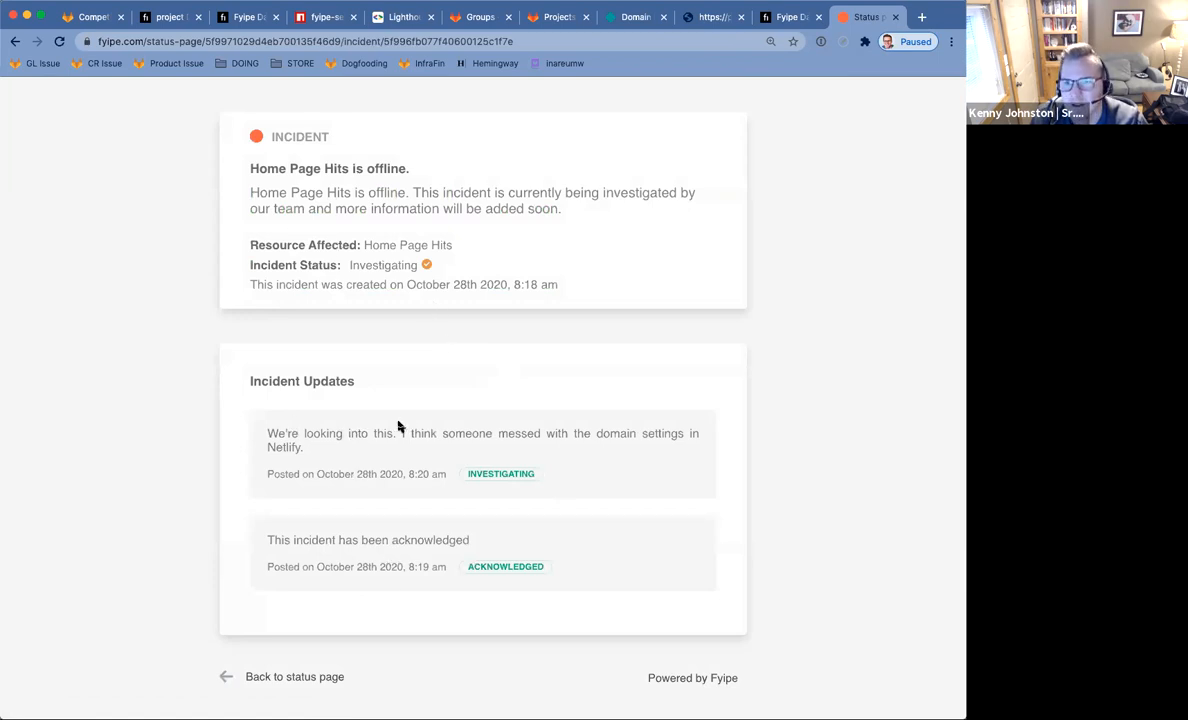
pyautogui.click(785, 22)
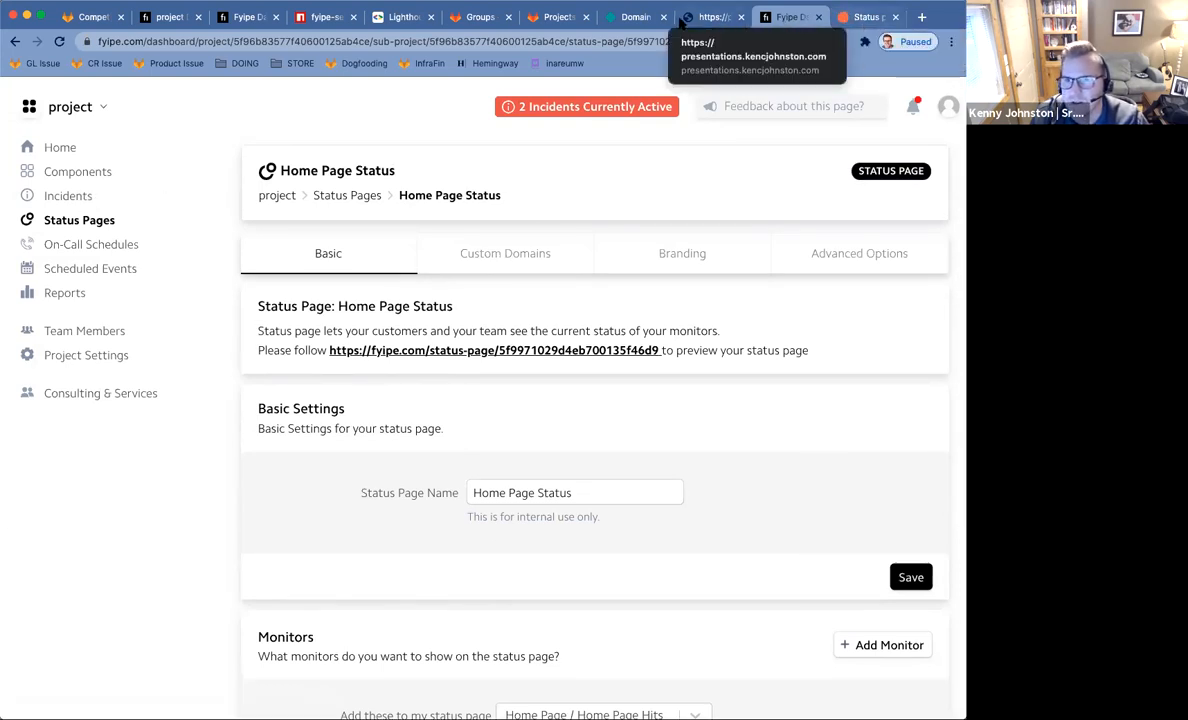
# Add presentations.kencjohnston.com as the Netlify site's custom domain, confirming ownership.
pyautogui.click(634, 17)
pyautogui.click(341, 614)
pyautogui.click(346, 390)
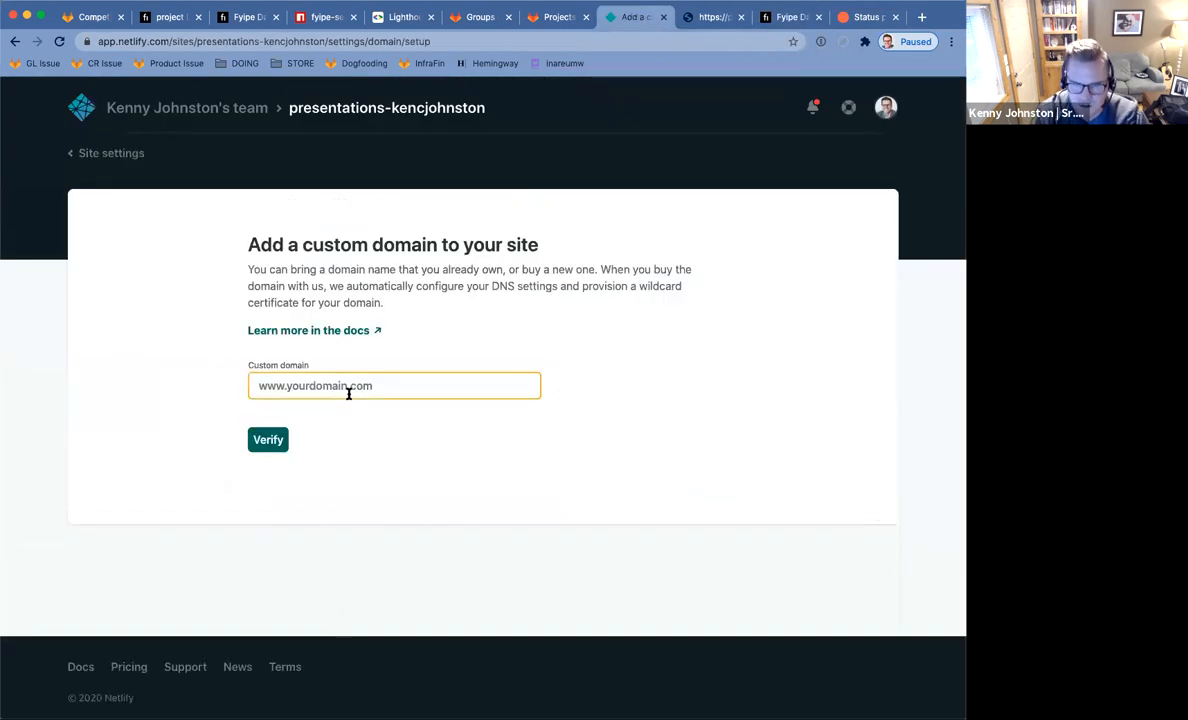
pyautogui.write('presentations.kencjohnston.com')
pyautogui.press('Return')
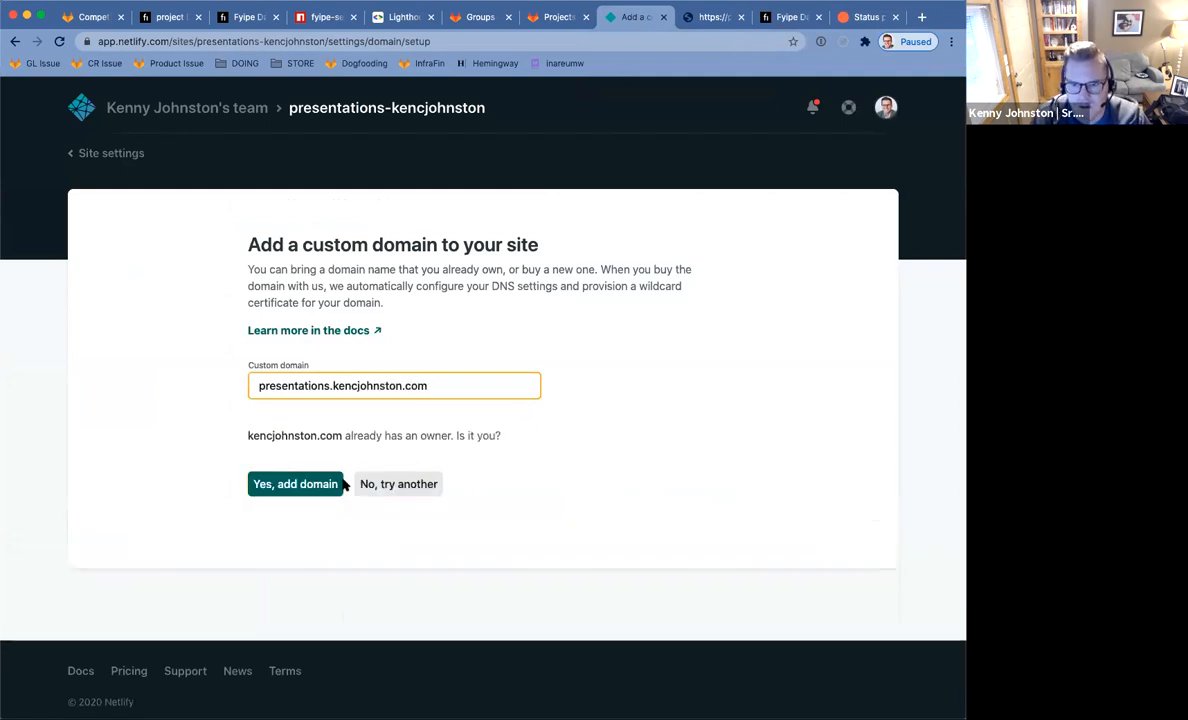
pyautogui.click(280, 487)
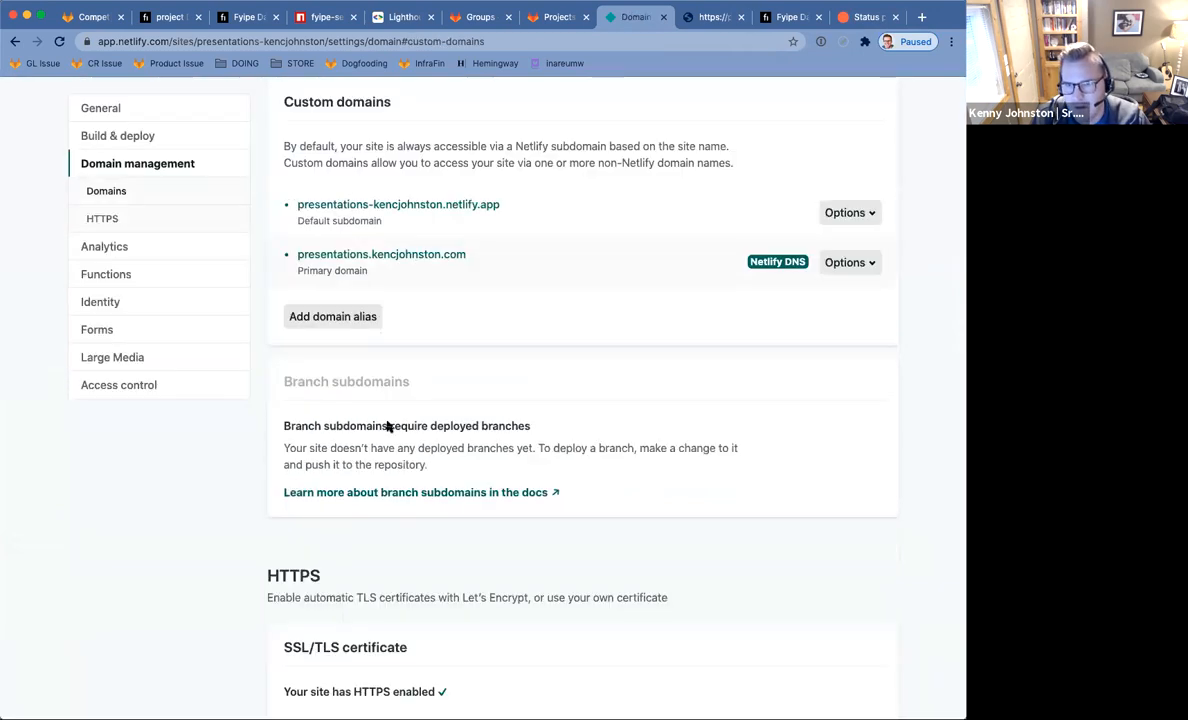
pyautogui.scroll(5, 574, 284)
pyautogui.scroll(-2, 538, 331)
pyautogui.scroll(-3, 538, 331)
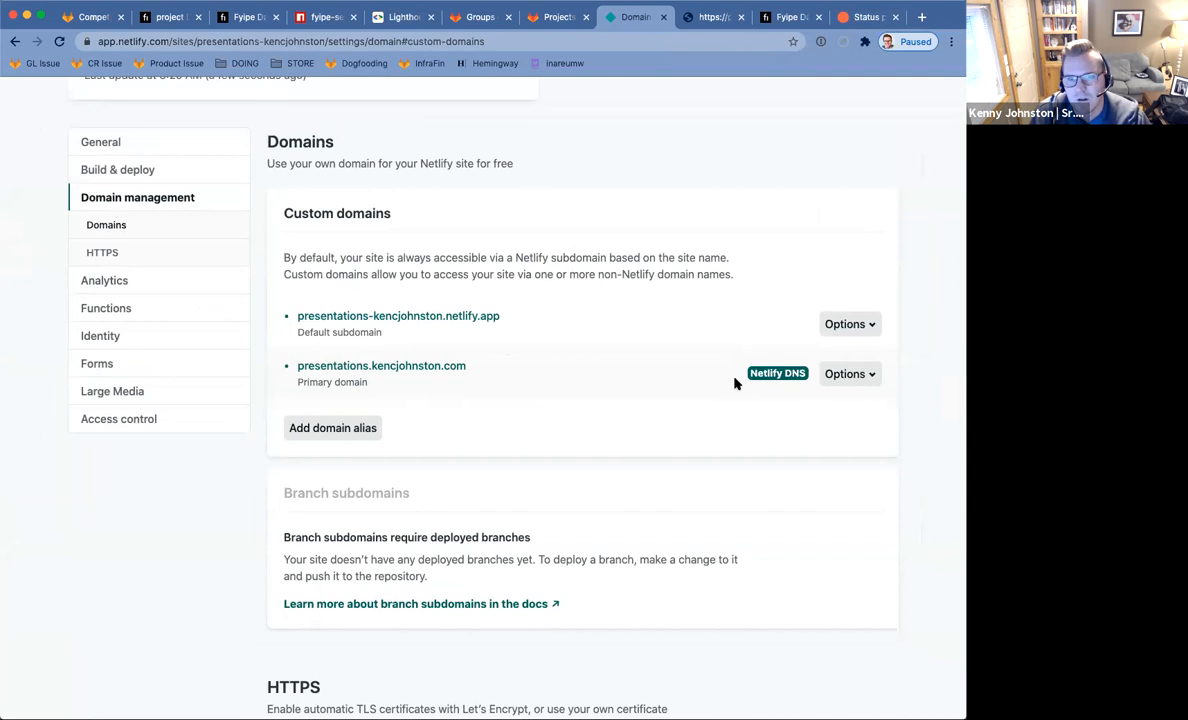
# Reload the presentations site to confirm it works, then return to the Fyipe incident page.
pyautogui.click(712, 20)
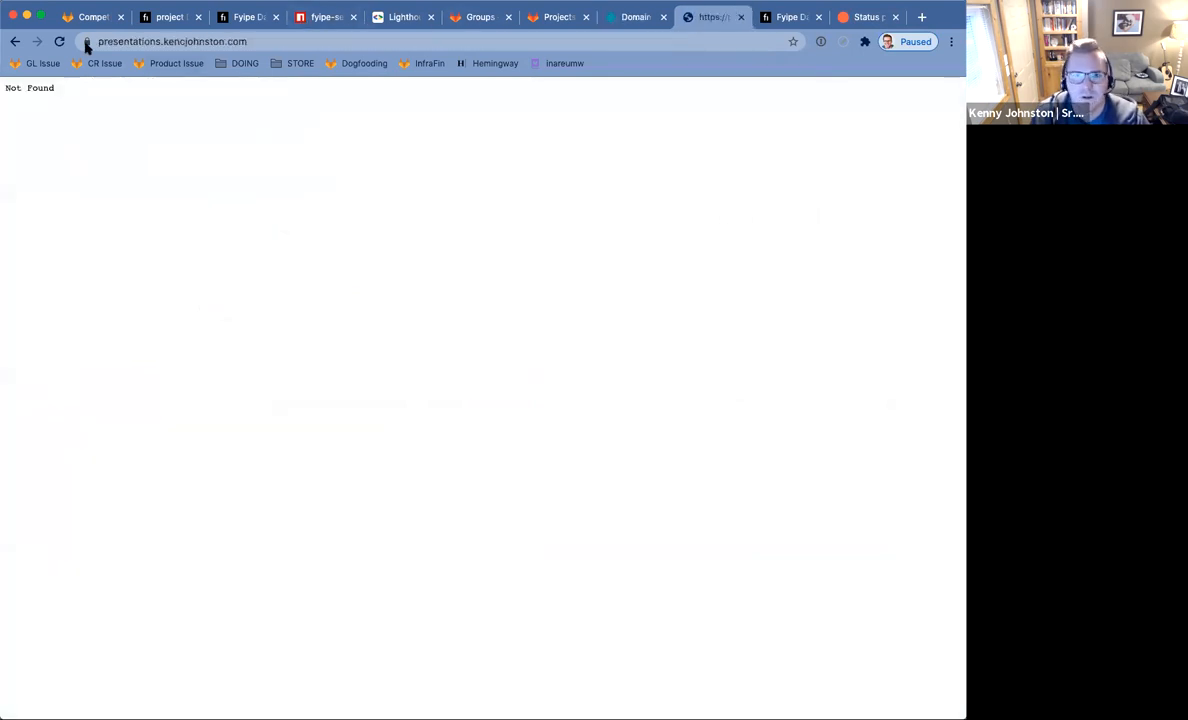
pyautogui.click(60, 42)
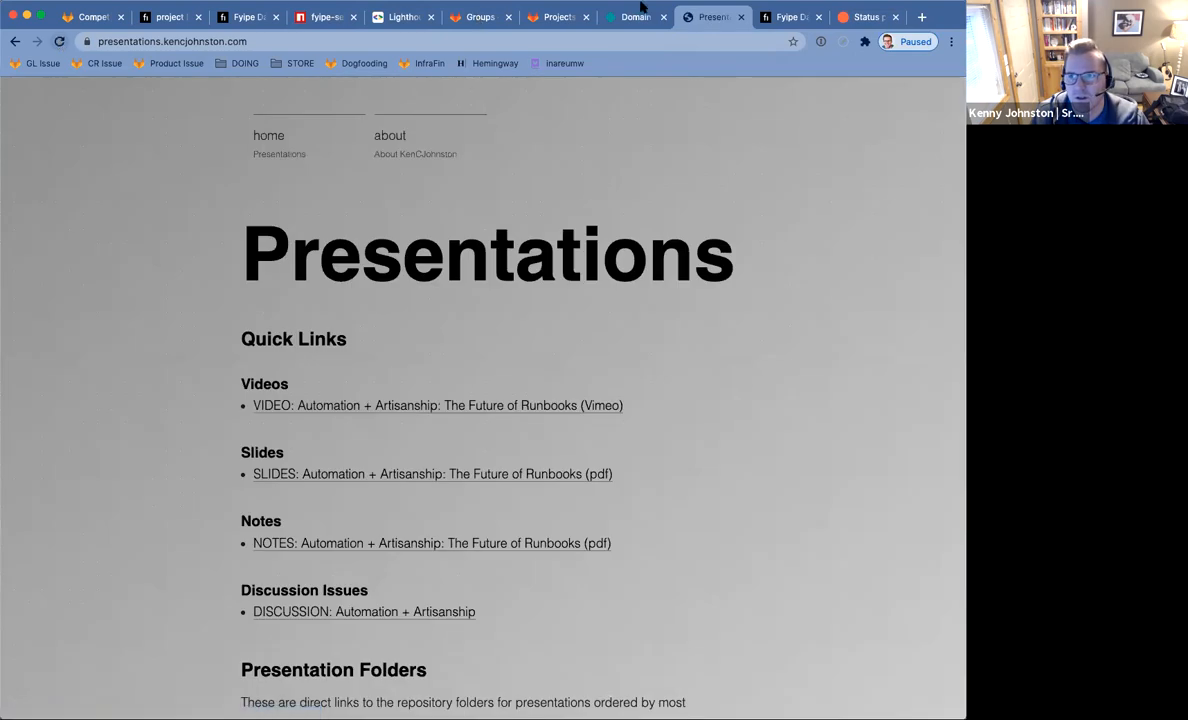
pyautogui.click(851, 17)
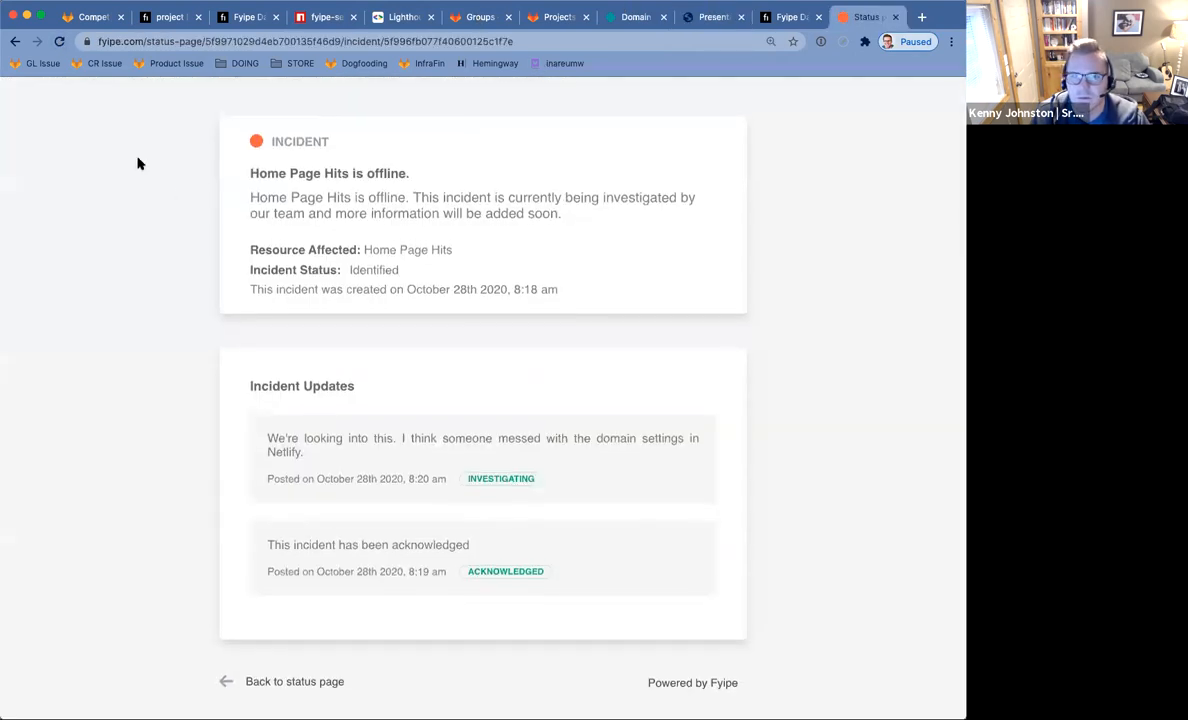
# Return to the refreshed status page overview, then show the Home Page incident log with Home Page Hits and Home Page Server.
pyautogui.click(15, 41)
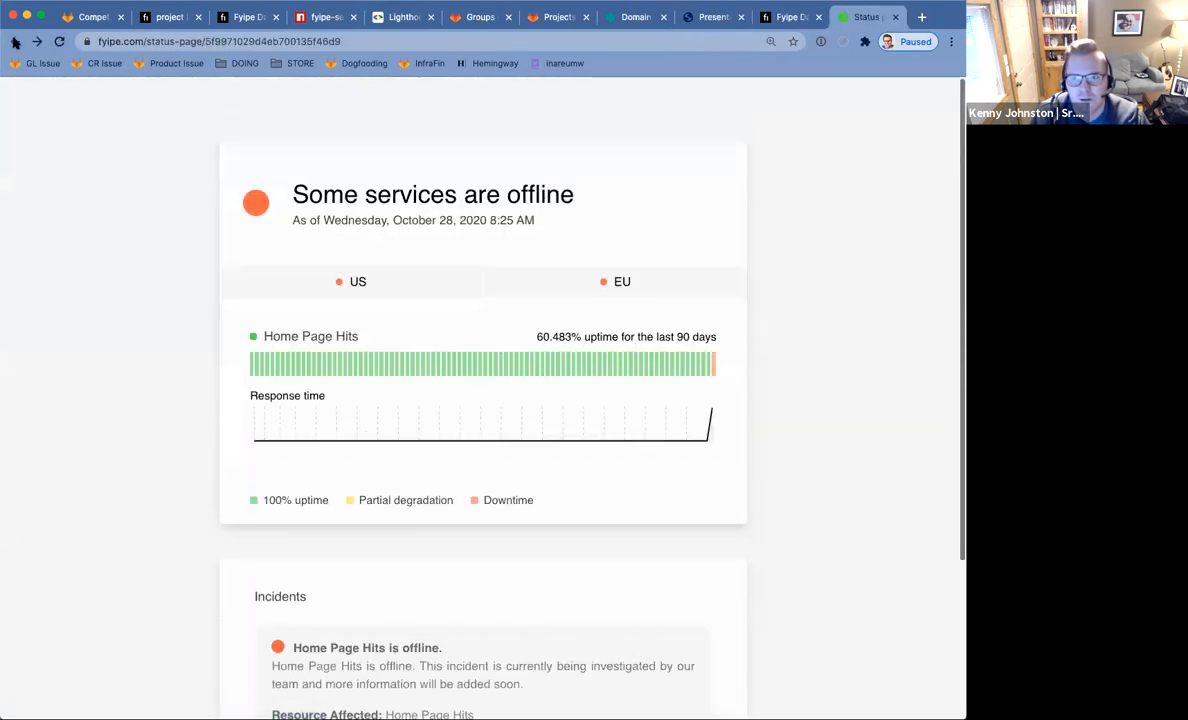
pyautogui.click(57, 42)
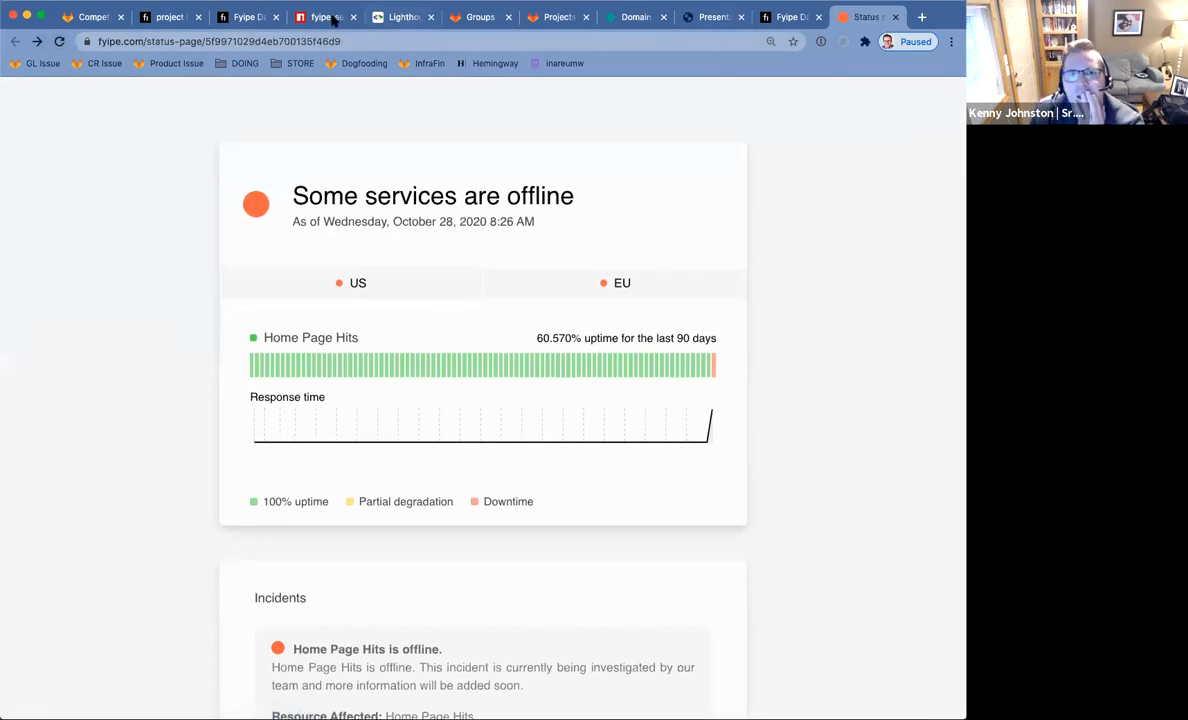
pyautogui.click(245, 17)
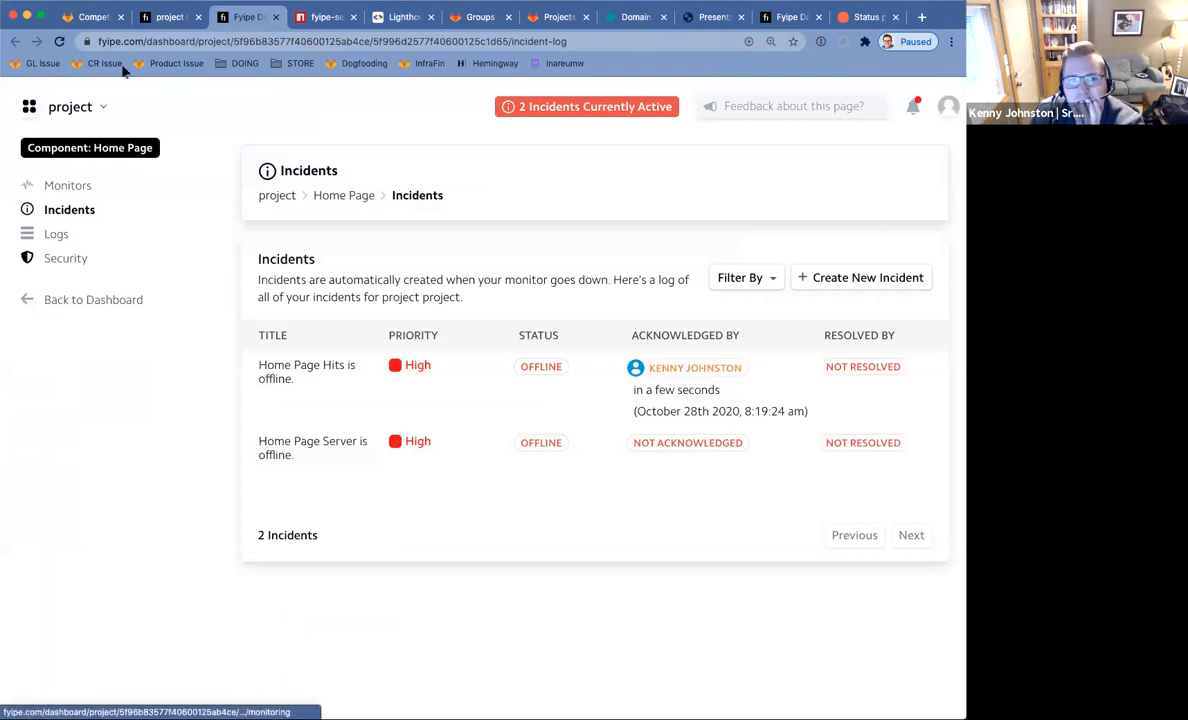
# Open incident #2 (Home Page Hits) and bring up its Incident Notes.
pyautogui.click(59, 42)
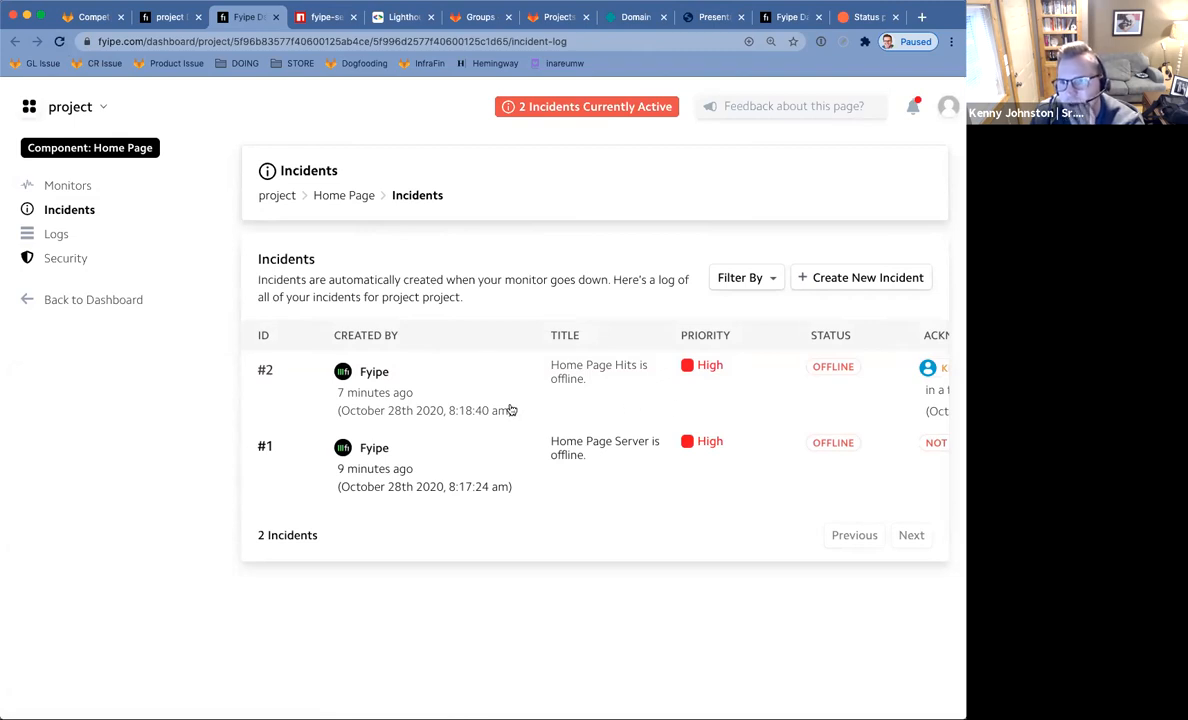
pyautogui.click(385, 377)
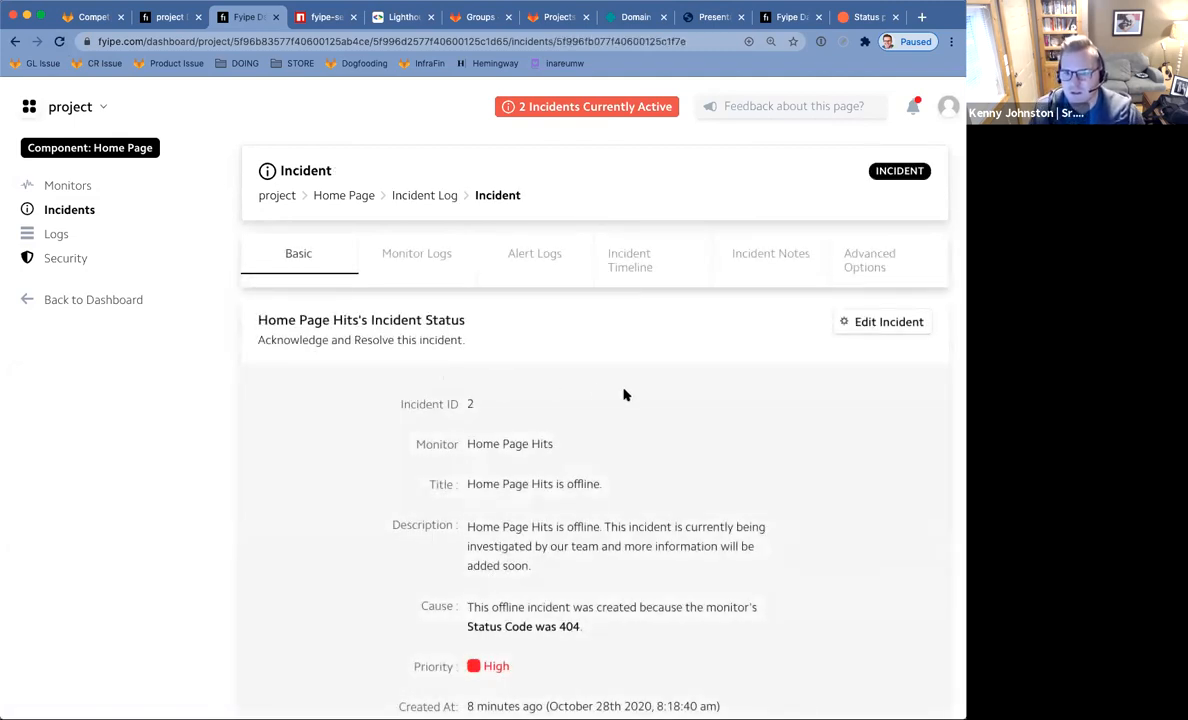
pyautogui.click(770, 272)
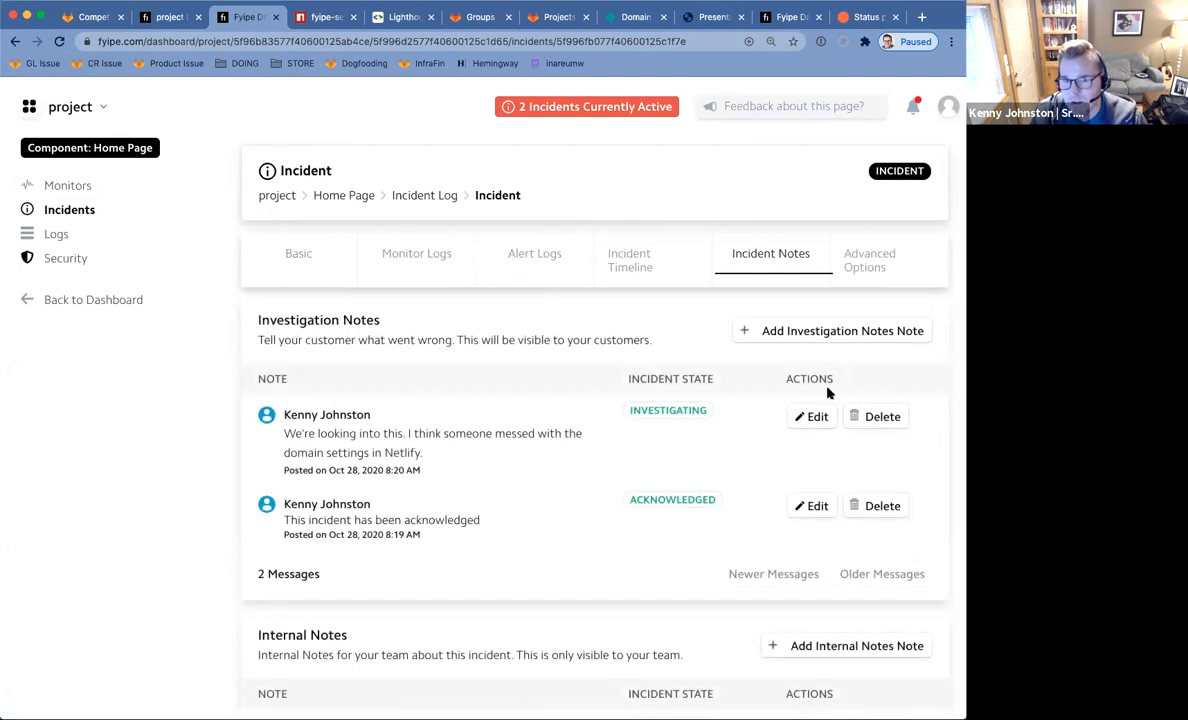
pyautogui.scroll(-3, 826, 393)
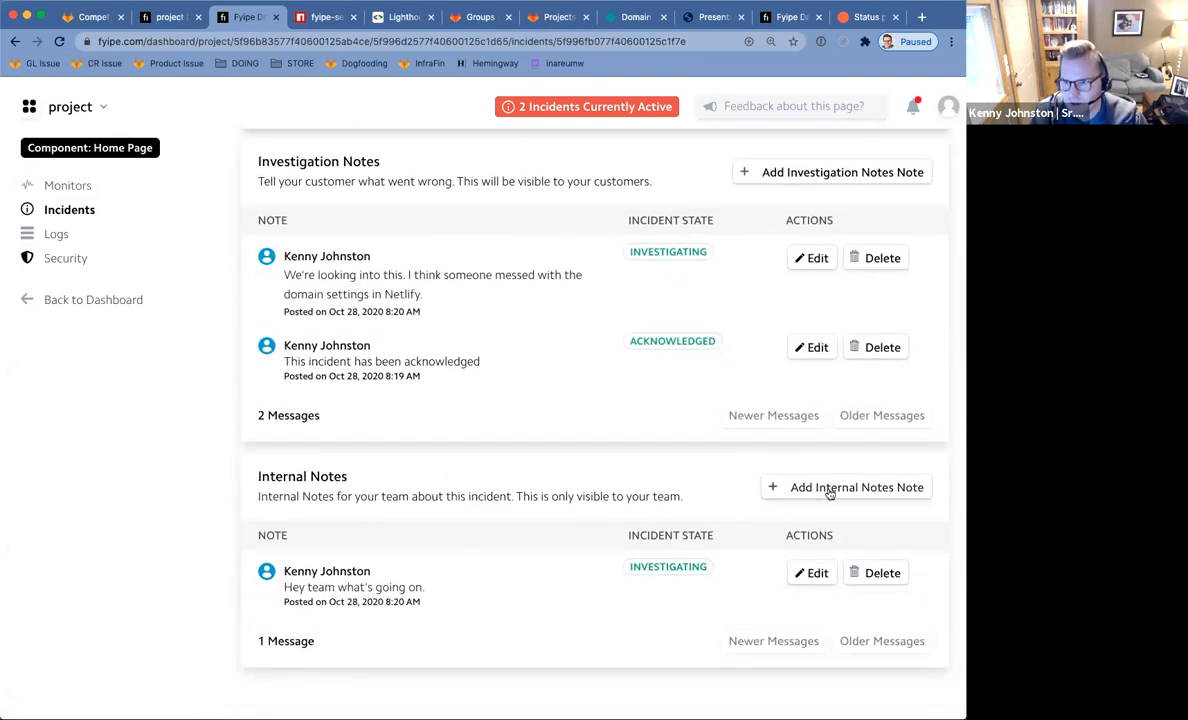
# Save an internal Update-state note 'I think I fixed it.' and return to the incidents log.
pyautogui.click(828, 489)
pyautogui.click(597, 225)
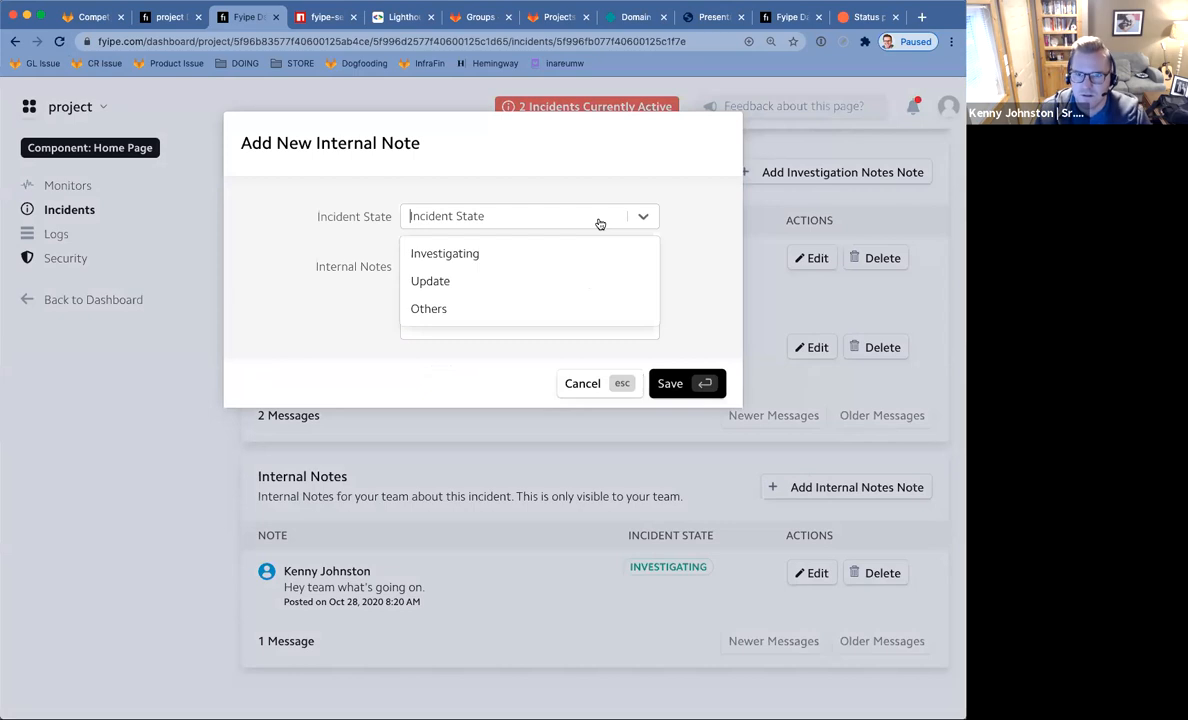
pyautogui.click(552, 278)
pyautogui.write('I think I fixed it.')
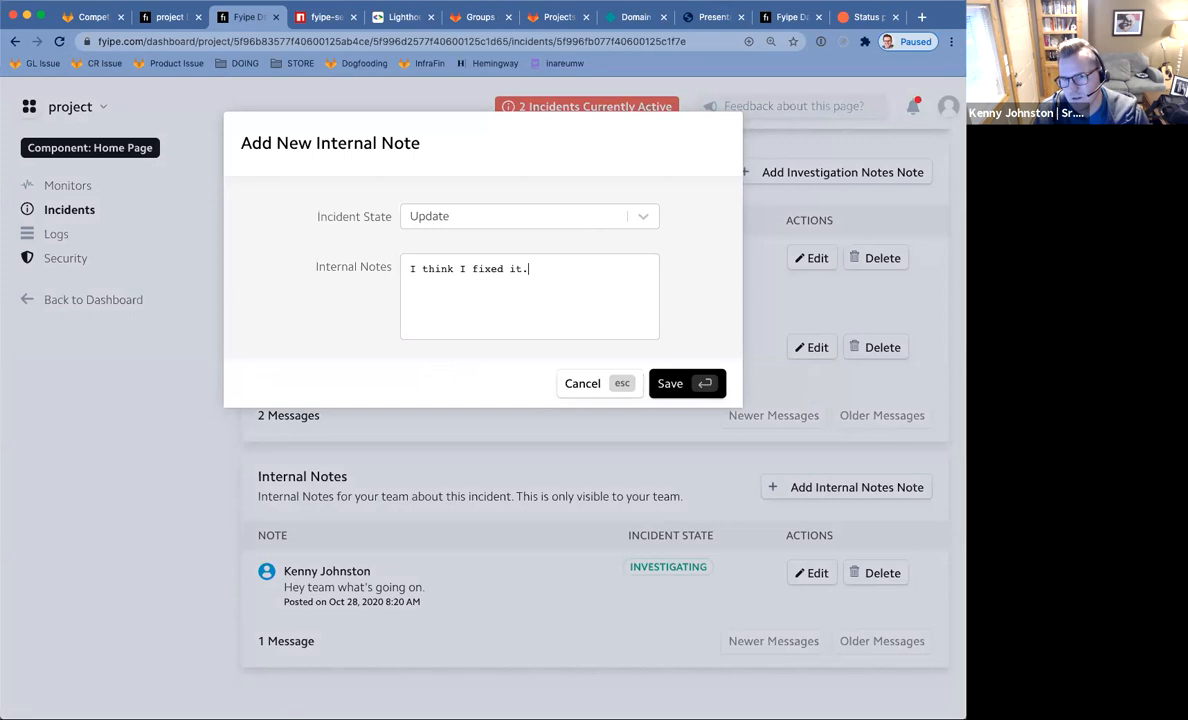
pyautogui.click(683, 384)
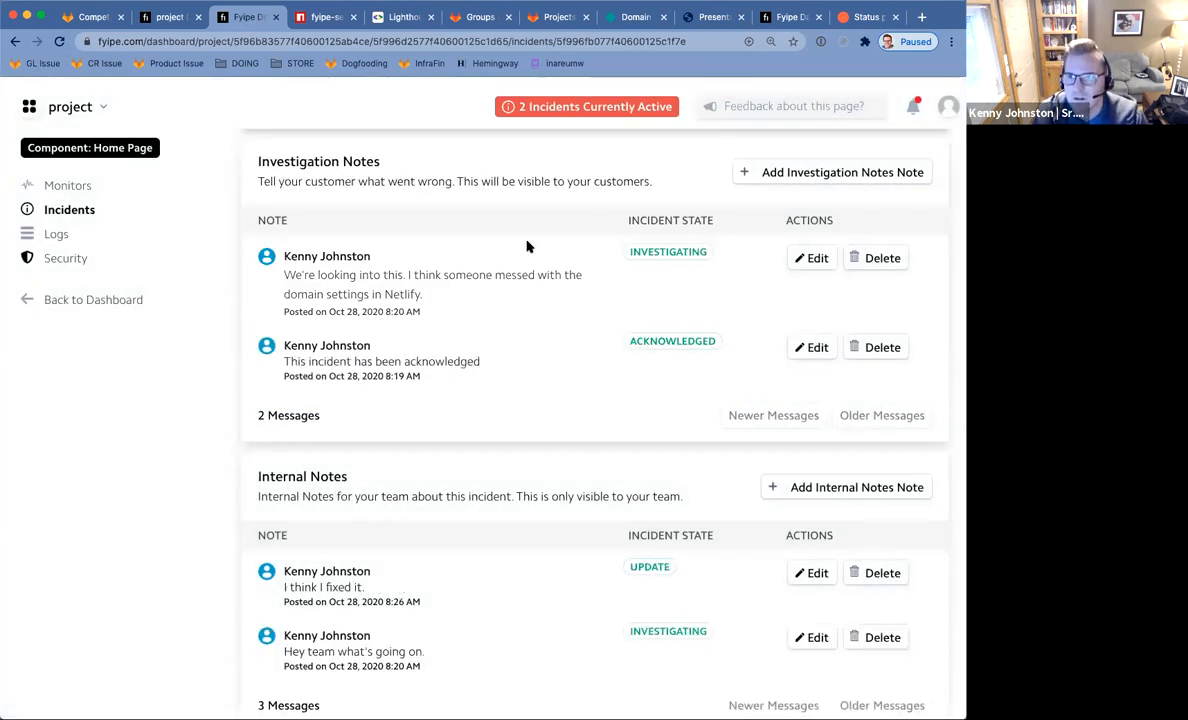
pyautogui.click(16, 43)
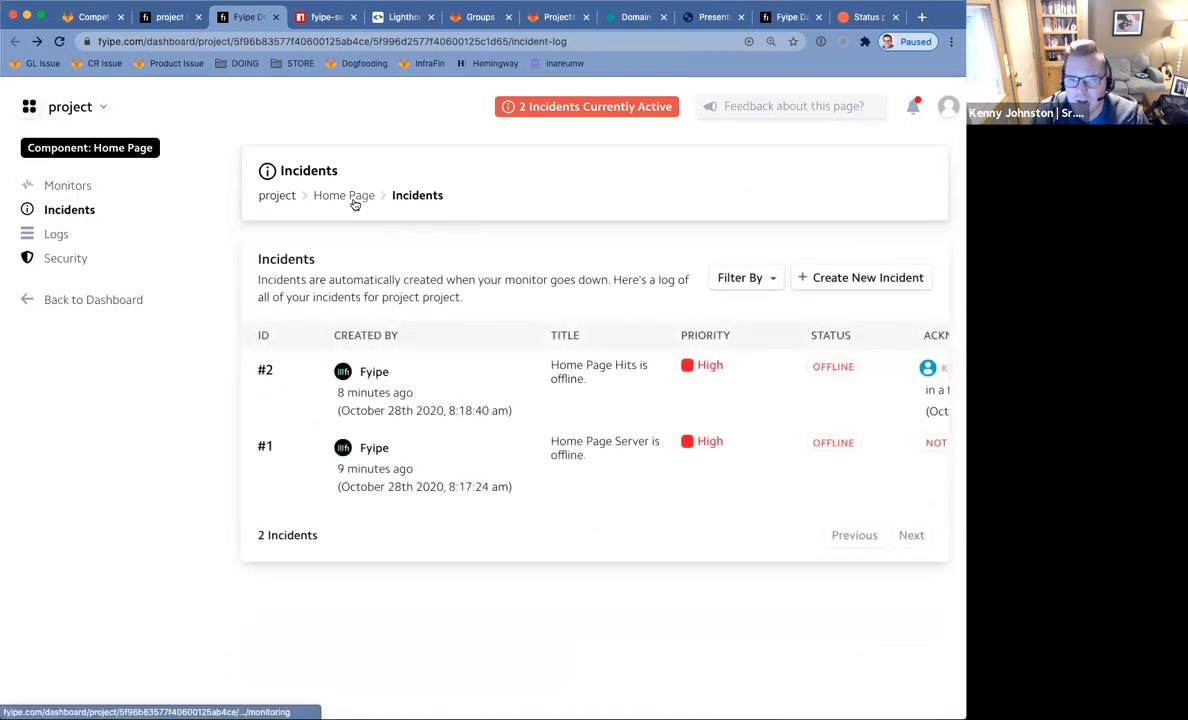
# Reopen incident #2 and review its monitor logs.
pyautogui.click(440, 392)
pyautogui.click(395, 257)
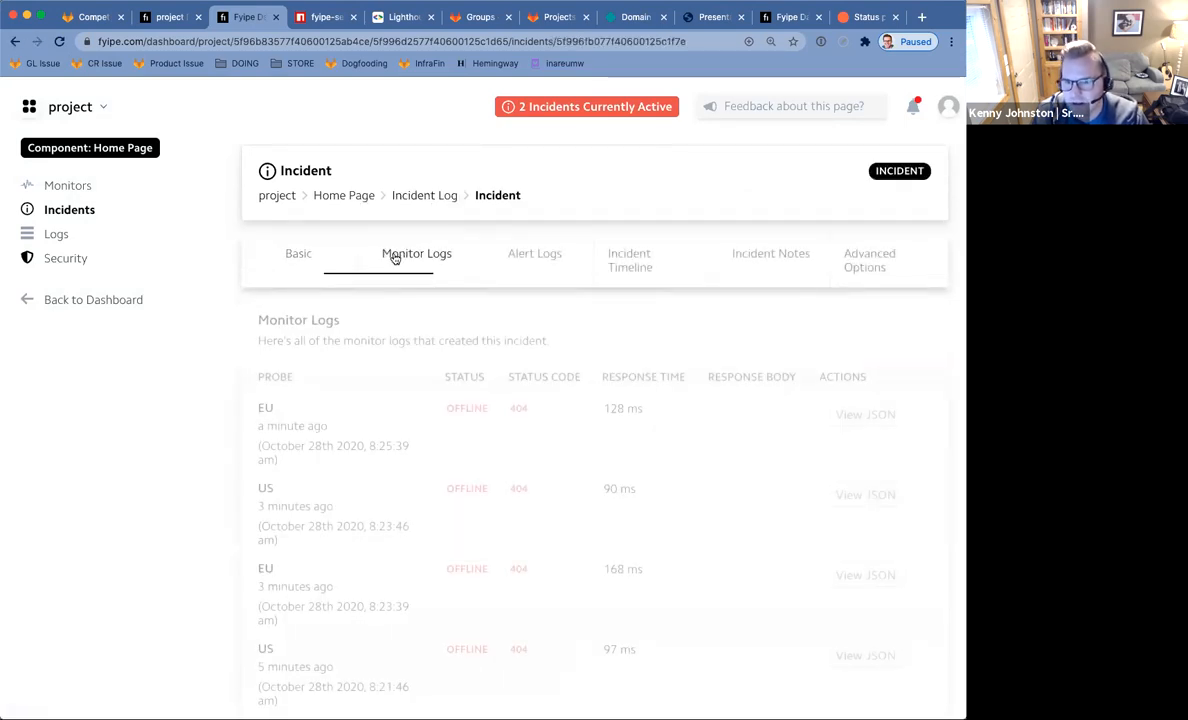
pyautogui.scroll(-5, 570, 416)
pyautogui.scroll(-3, 569, 417)
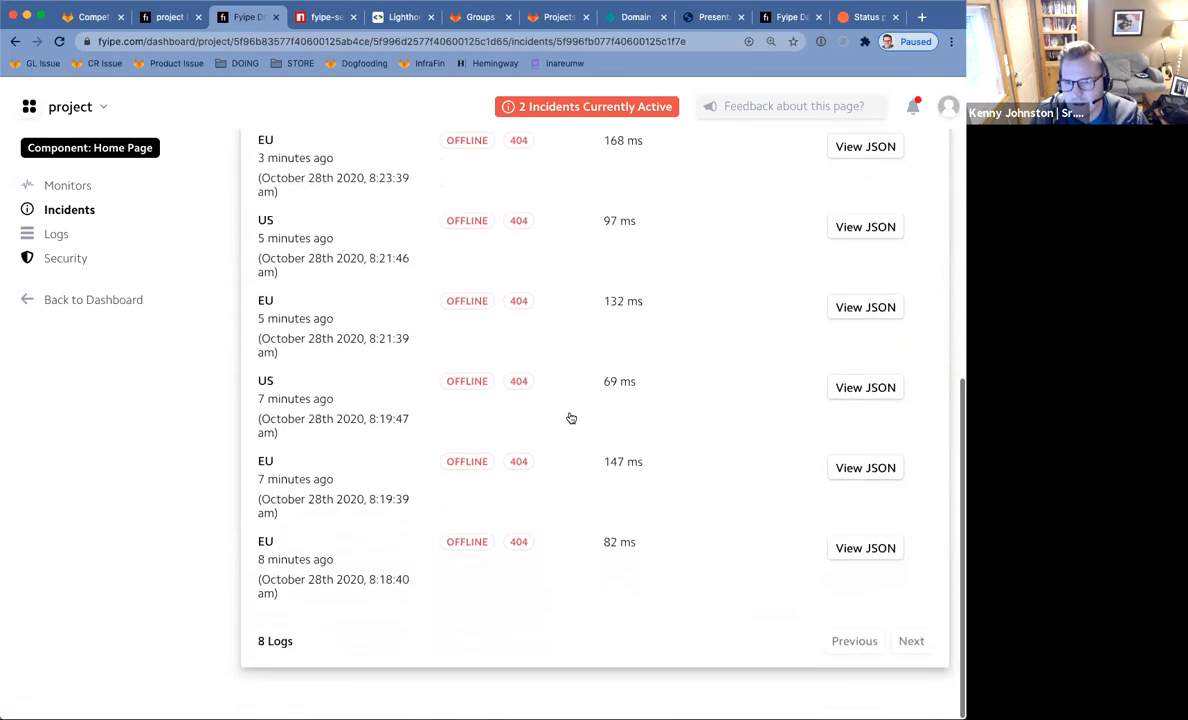
pyautogui.scroll(10, 567, 416)
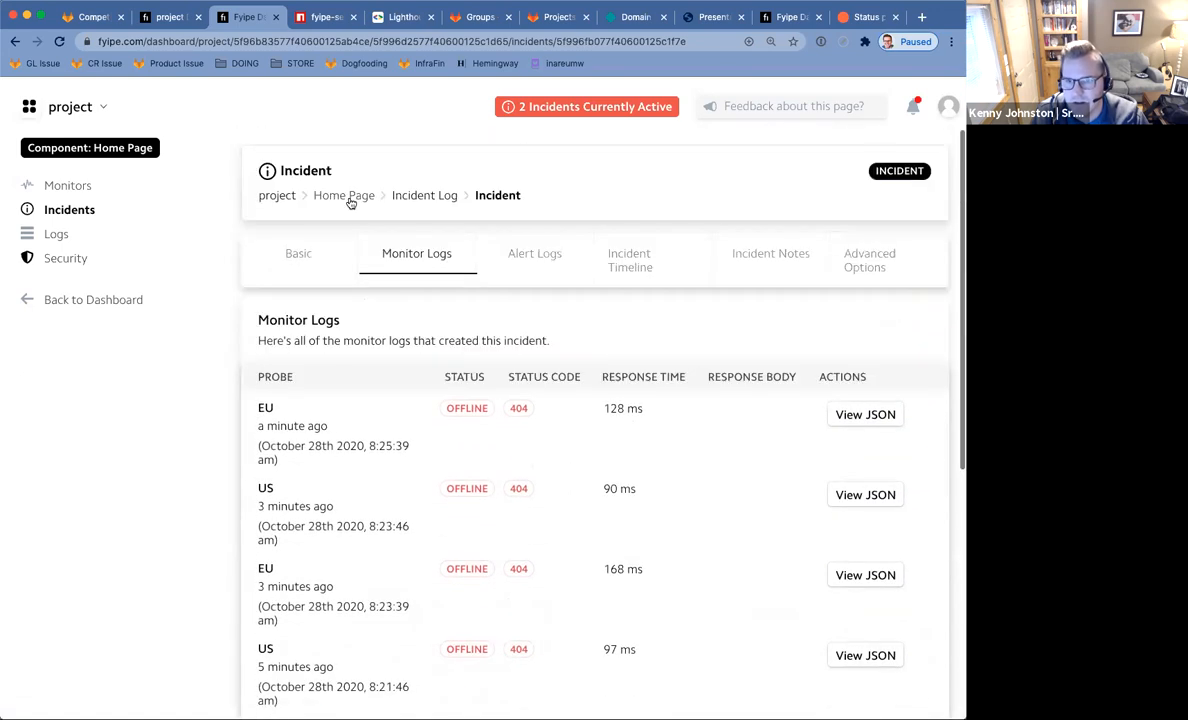
# Reload the incident page twice and recheck the monitor logs for fresh results.
pyautogui.click(60, 43)
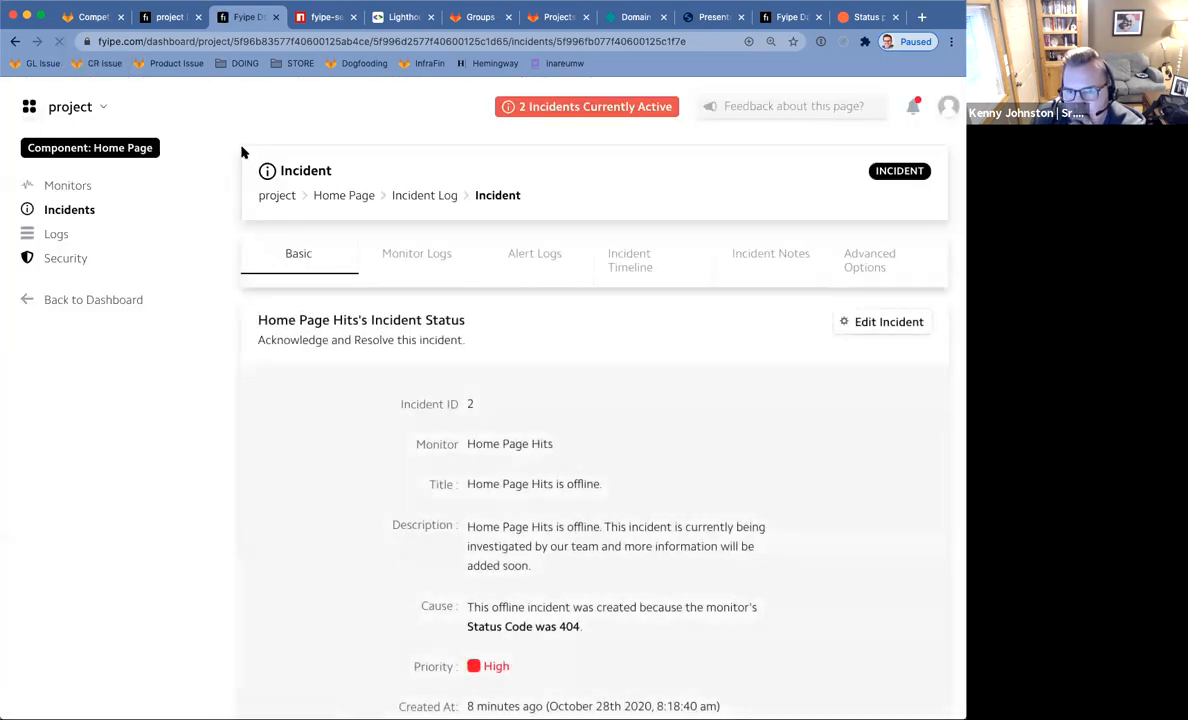
pyautogui.click(437, 266)
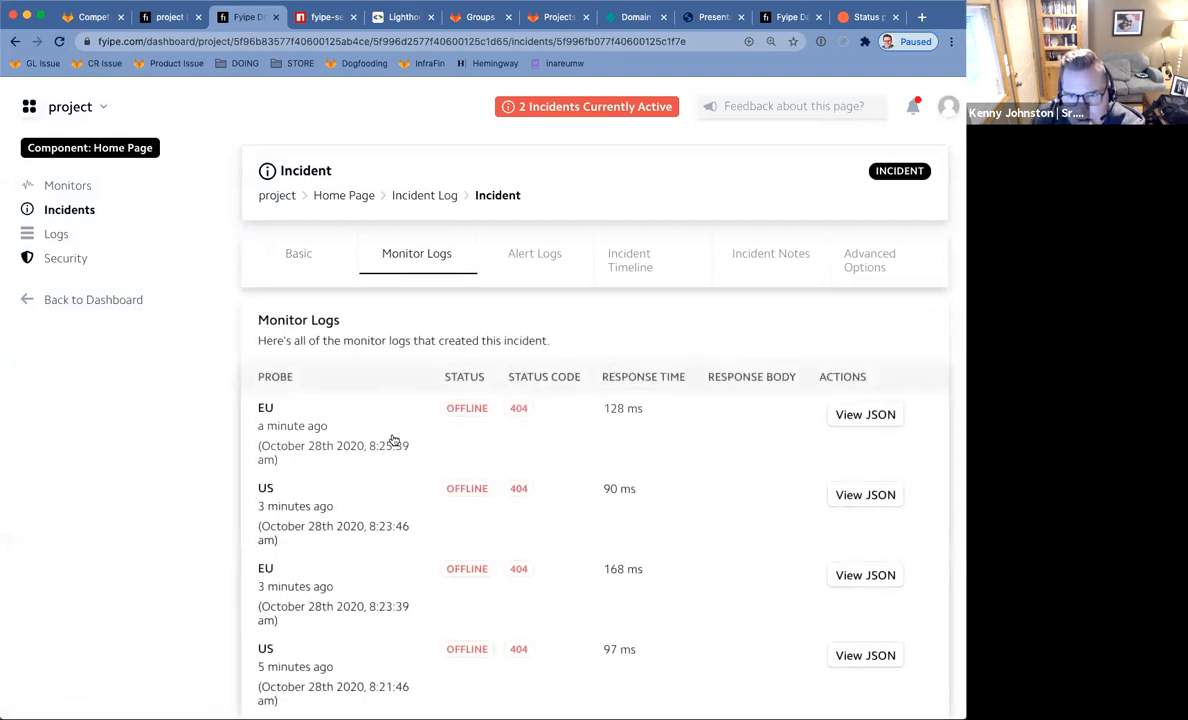
pyautogui.scroll(-3, 424, 467)
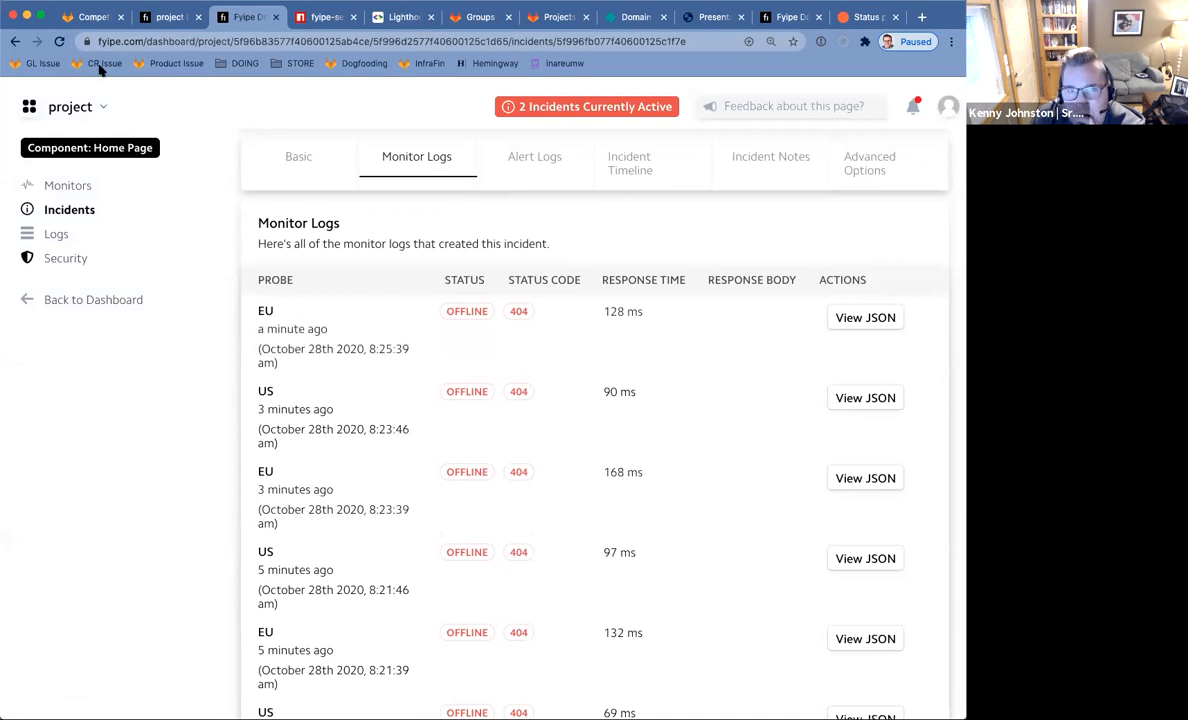
pyautogui.click(58, 42)
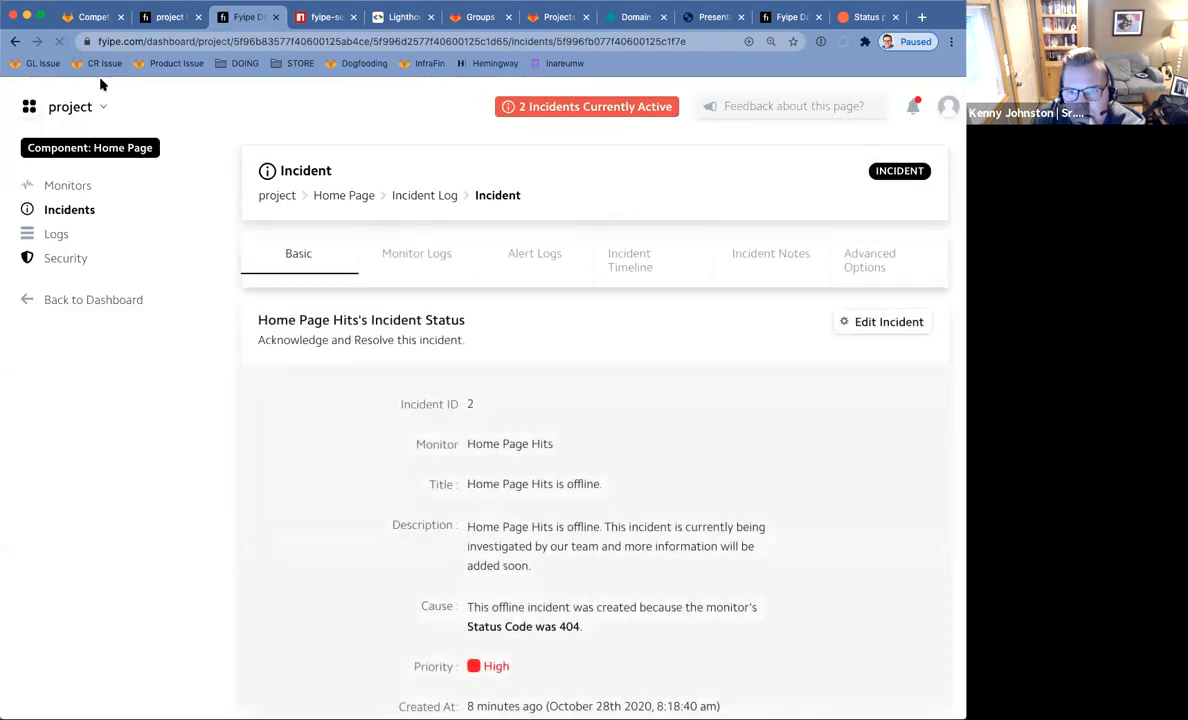
pyautogui.click(413, 255)
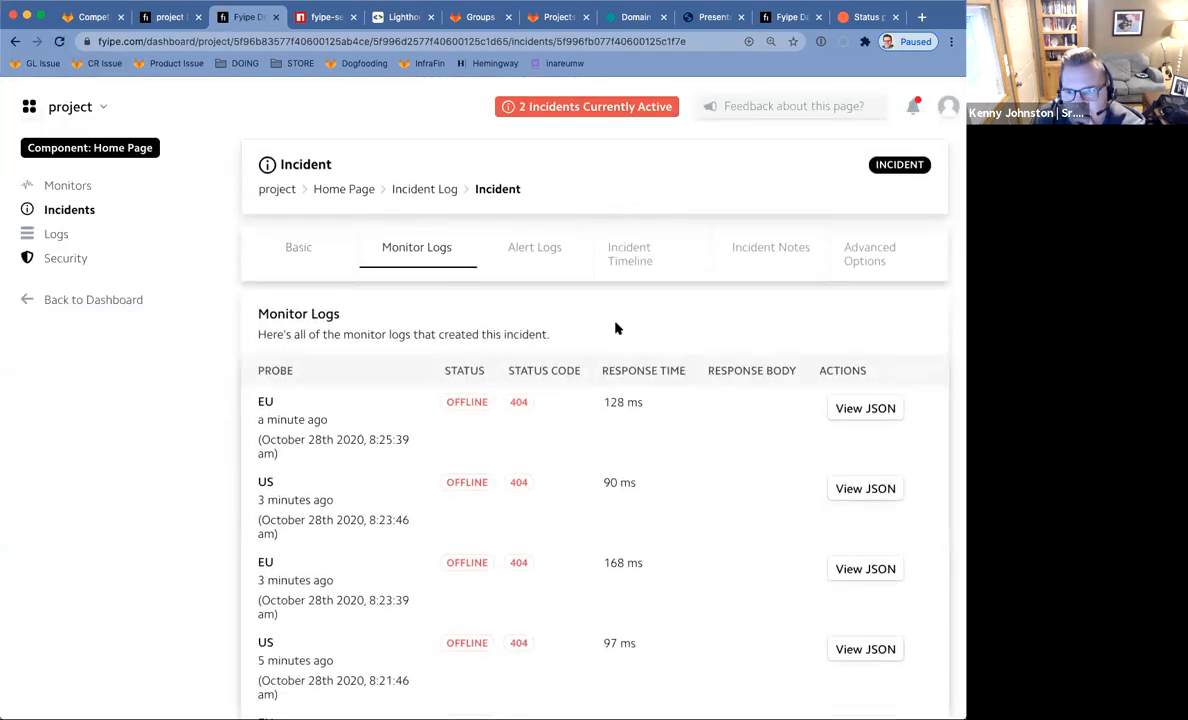
pyautogui.scroll(-5, 615, 326)
pyautogui.scroll(5, 615, 328)
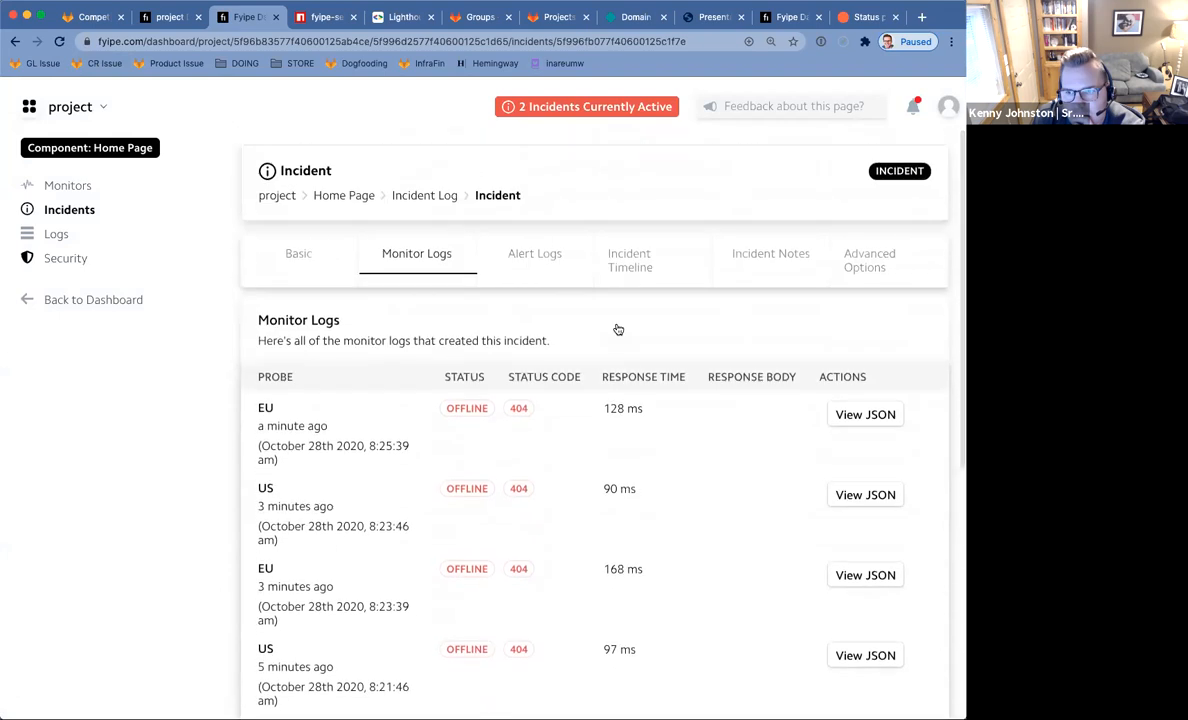
# Close the unused Lighthouse tab and keep reloading to watch the monitor logs for new results.
pyautogui.middleClick(400, 22)
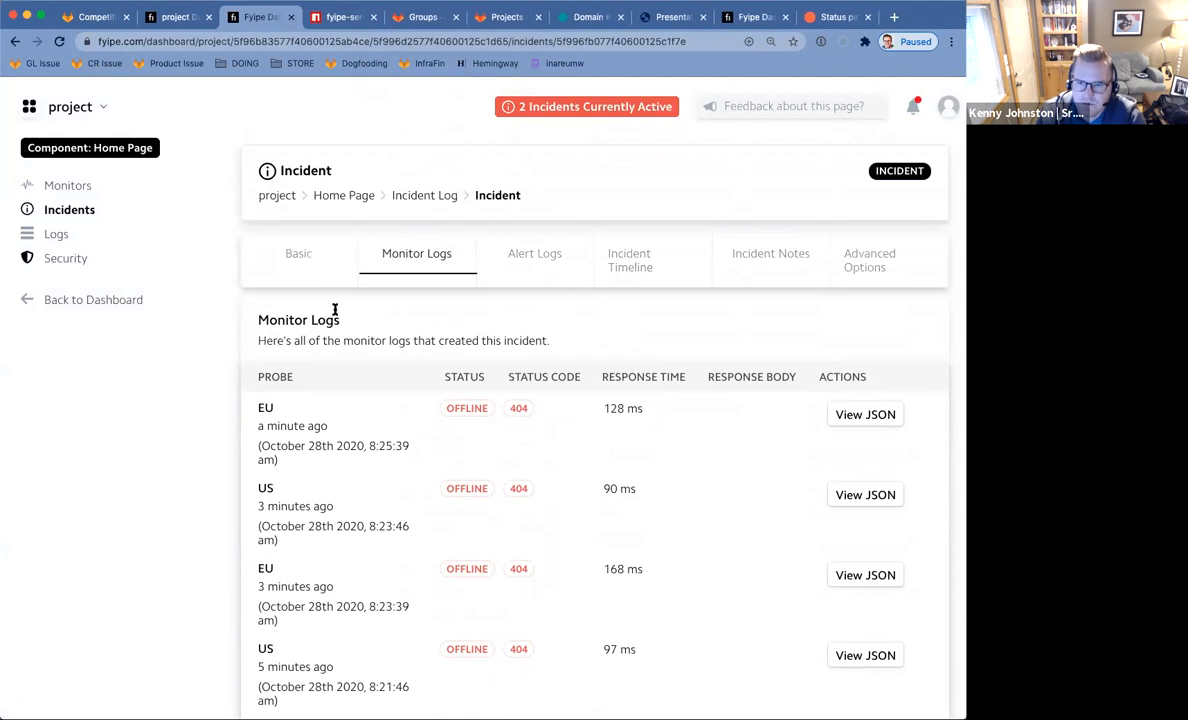
pyautogui.click(60, 42)
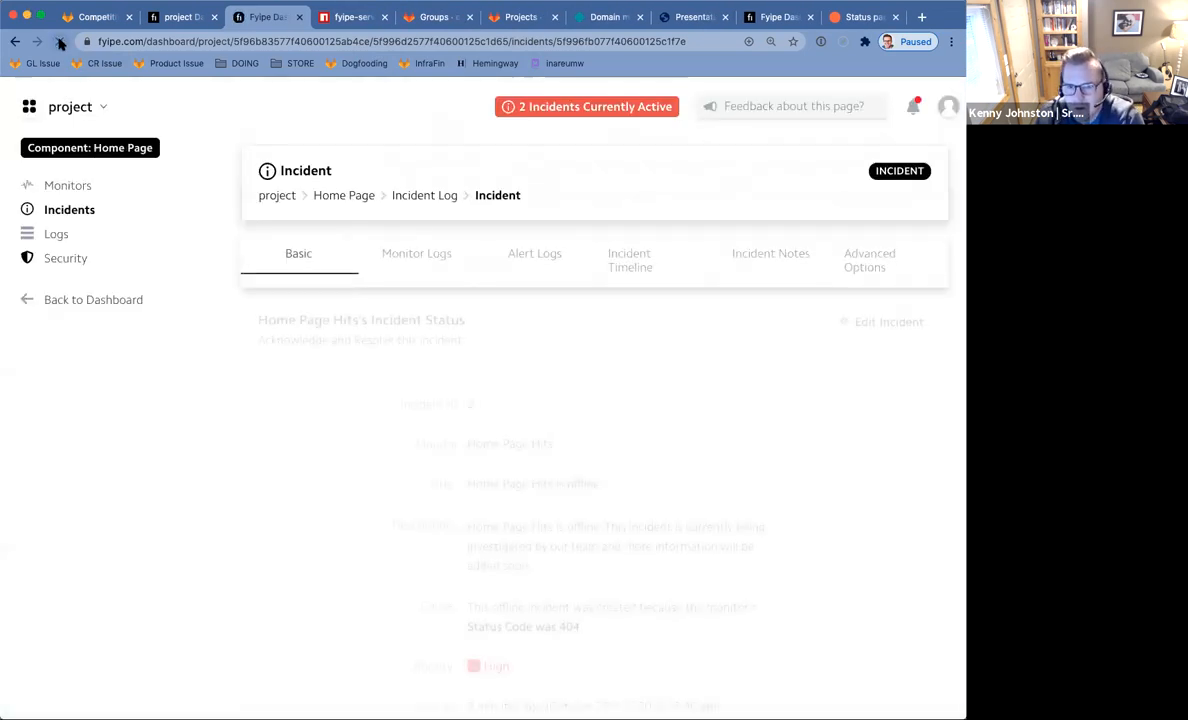
pyautogui.click(424, 271)
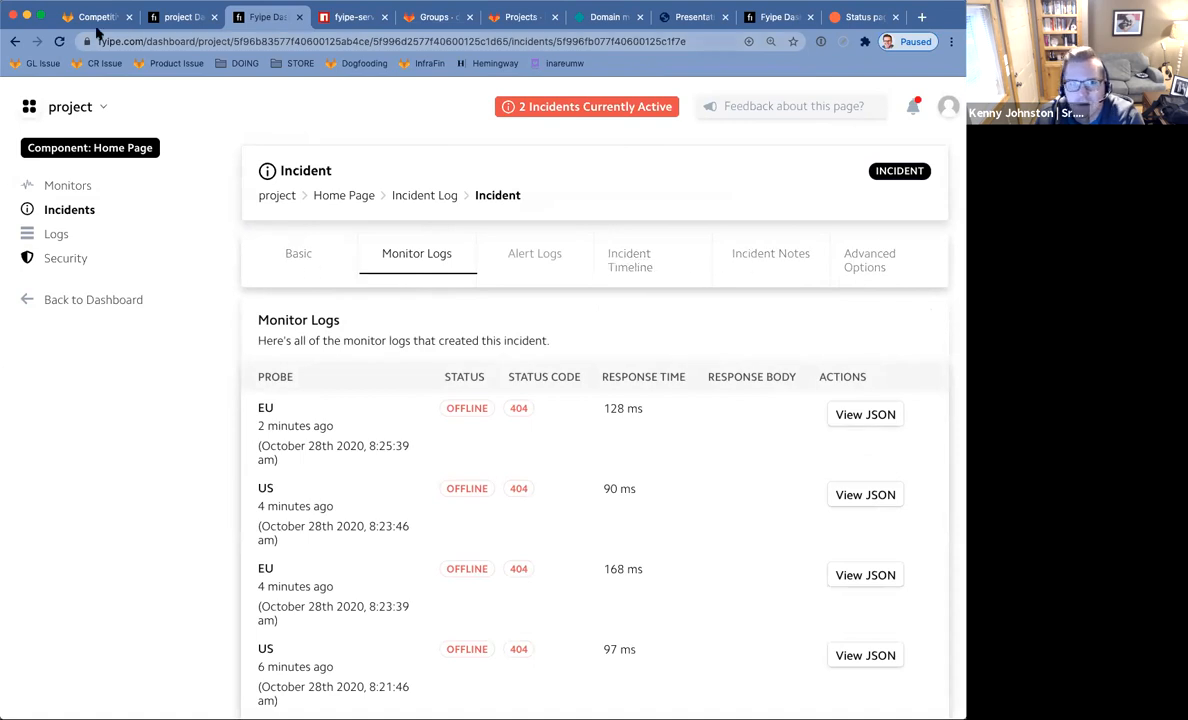
pyautogui.click(58, 41)
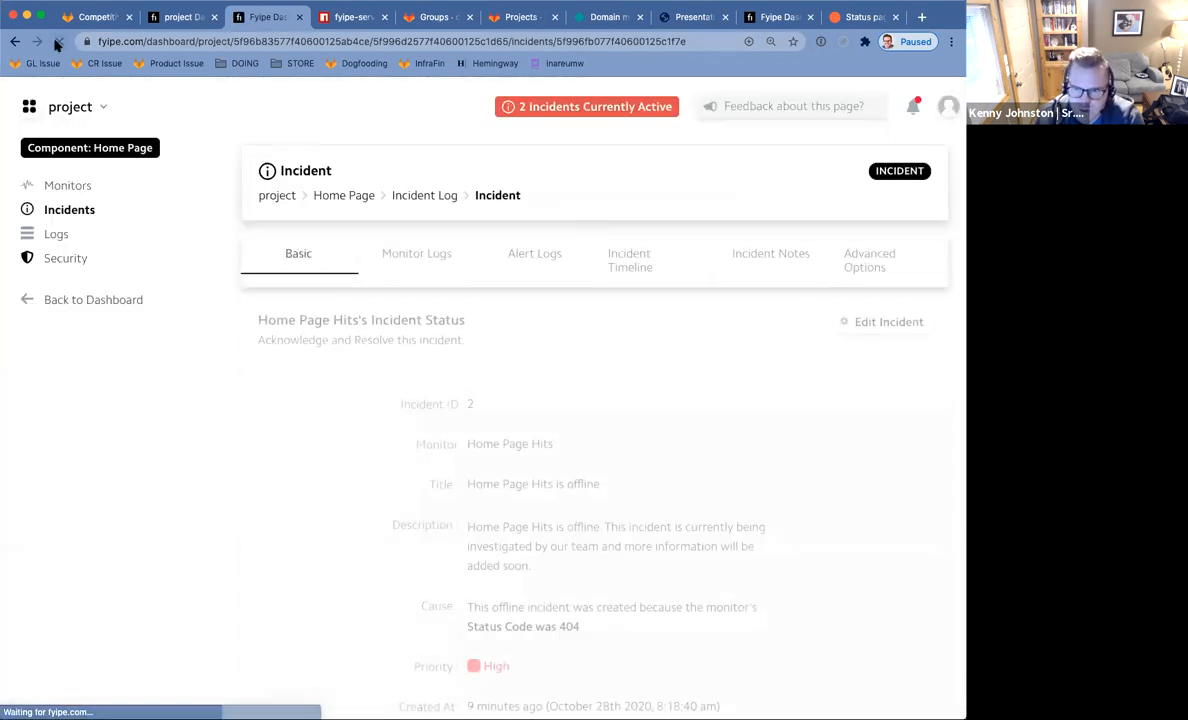
pyautogui.click(424, 261)
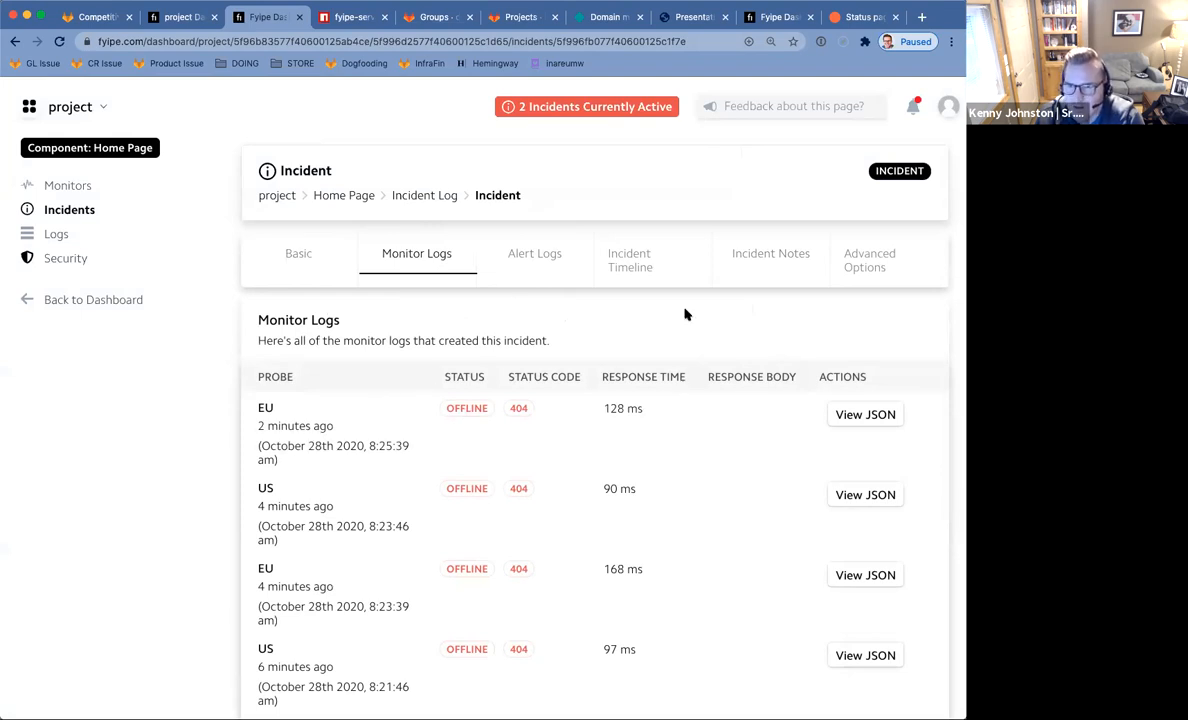
pyautogui.scroll(-5, 560, 432)
pyautogui.scroll(5, 562, 430)
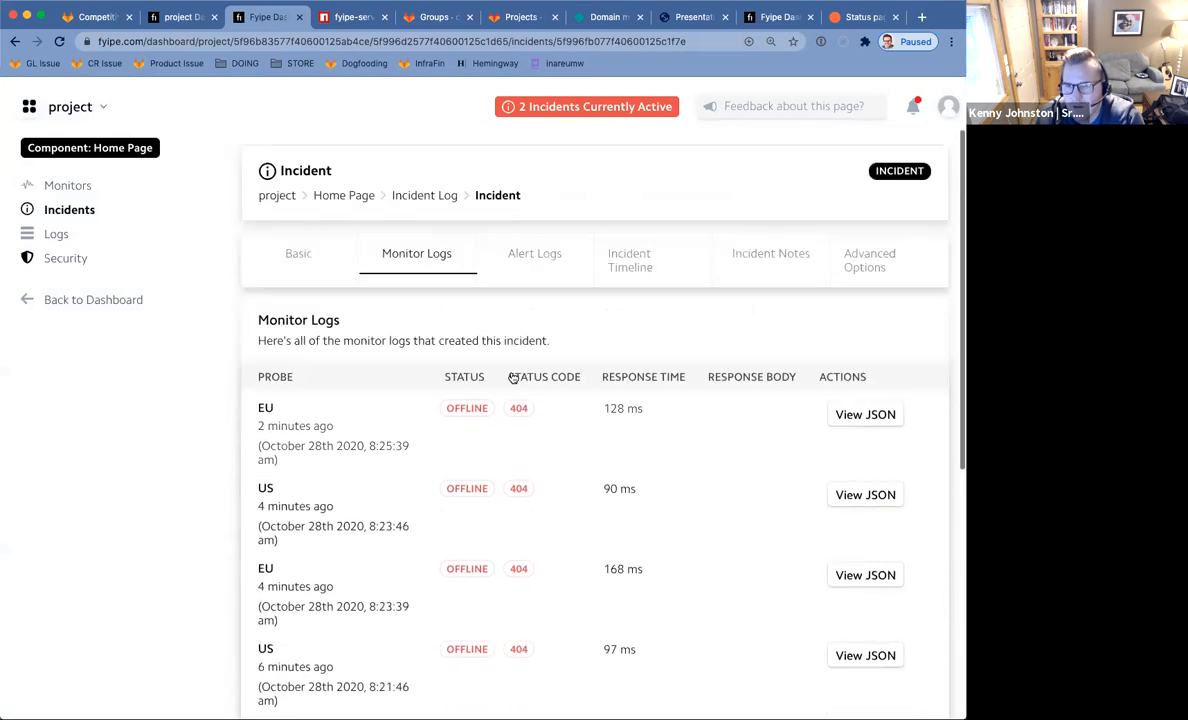
# Check the active incident on the project home, then return to the incident's monitor logs.
pyautogui.click(61, 41)
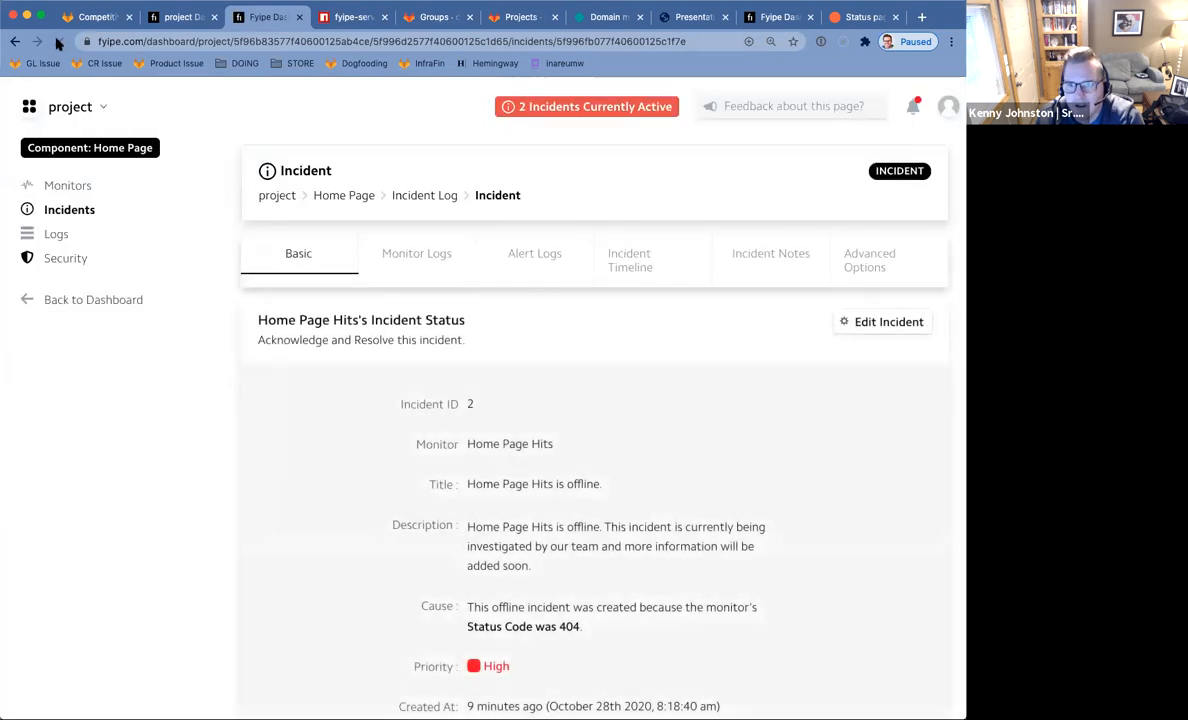
pyautogui.click(572, 108)
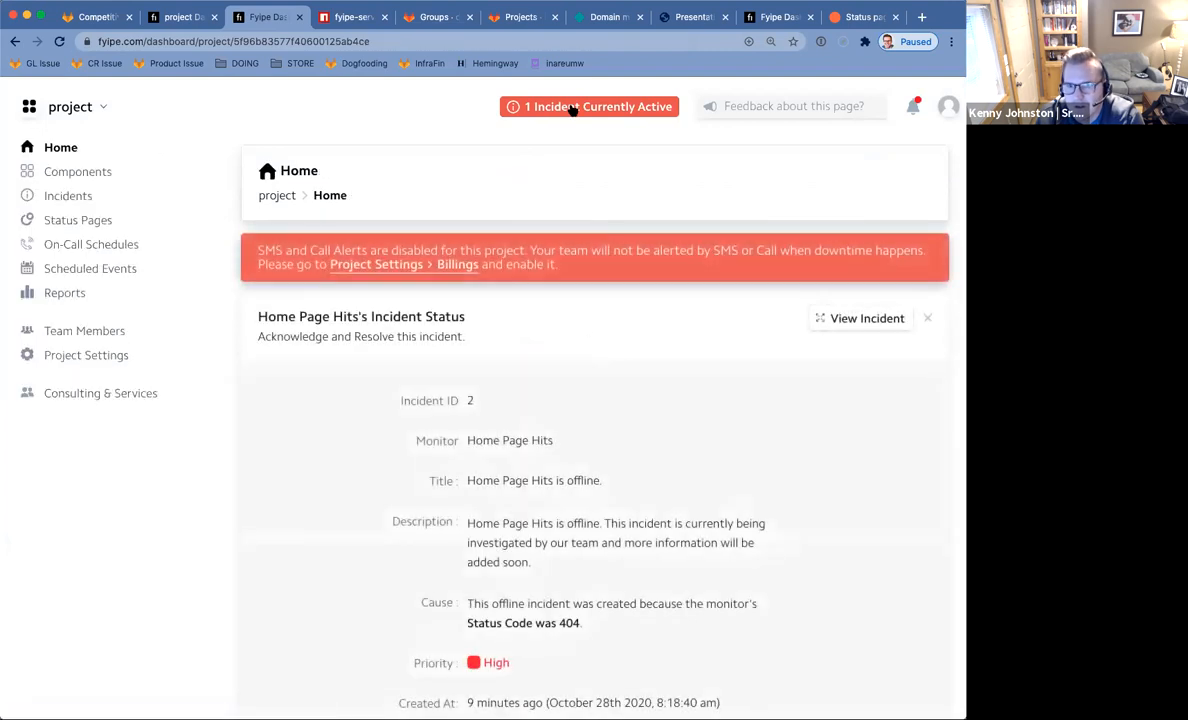
pyautogui.click(15, 42)
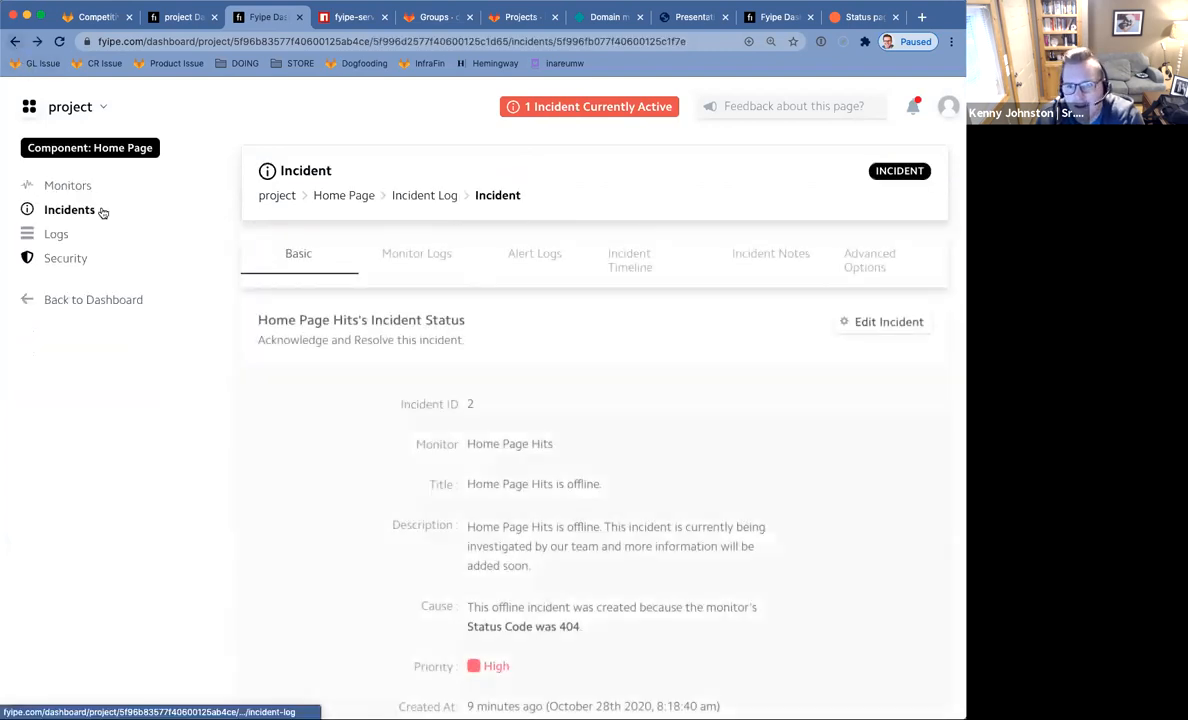
pyautogui.click(59, 42)
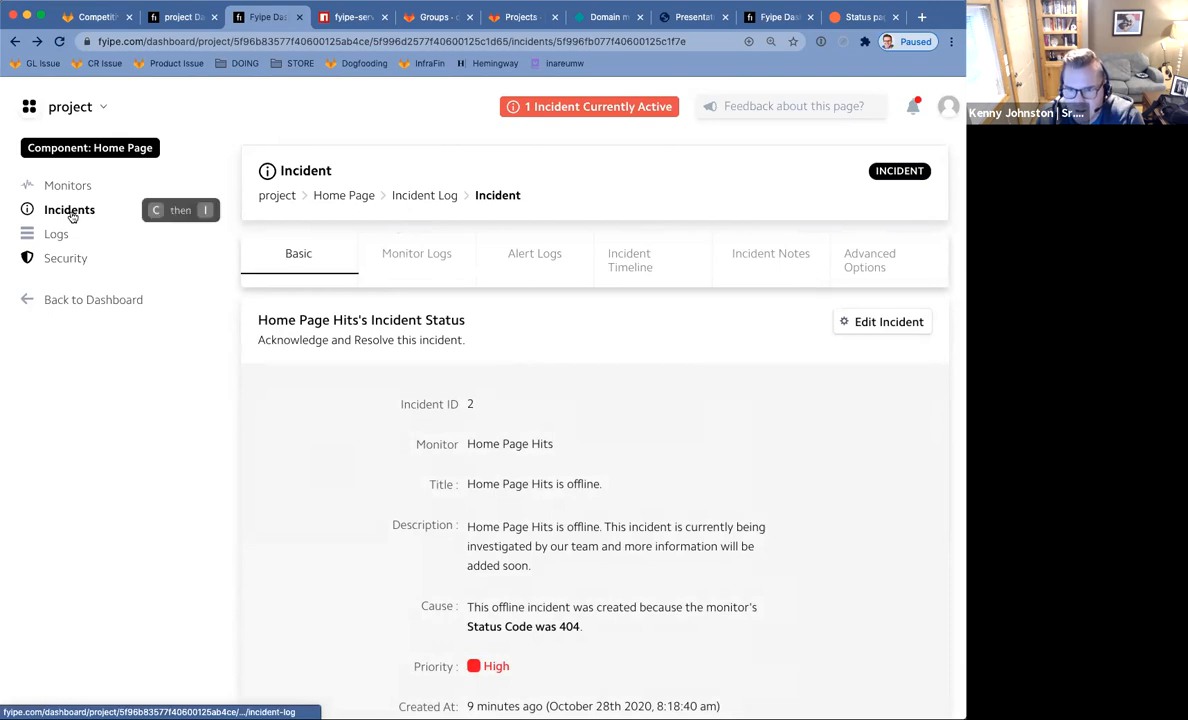
pyautogui.click(420, 265)
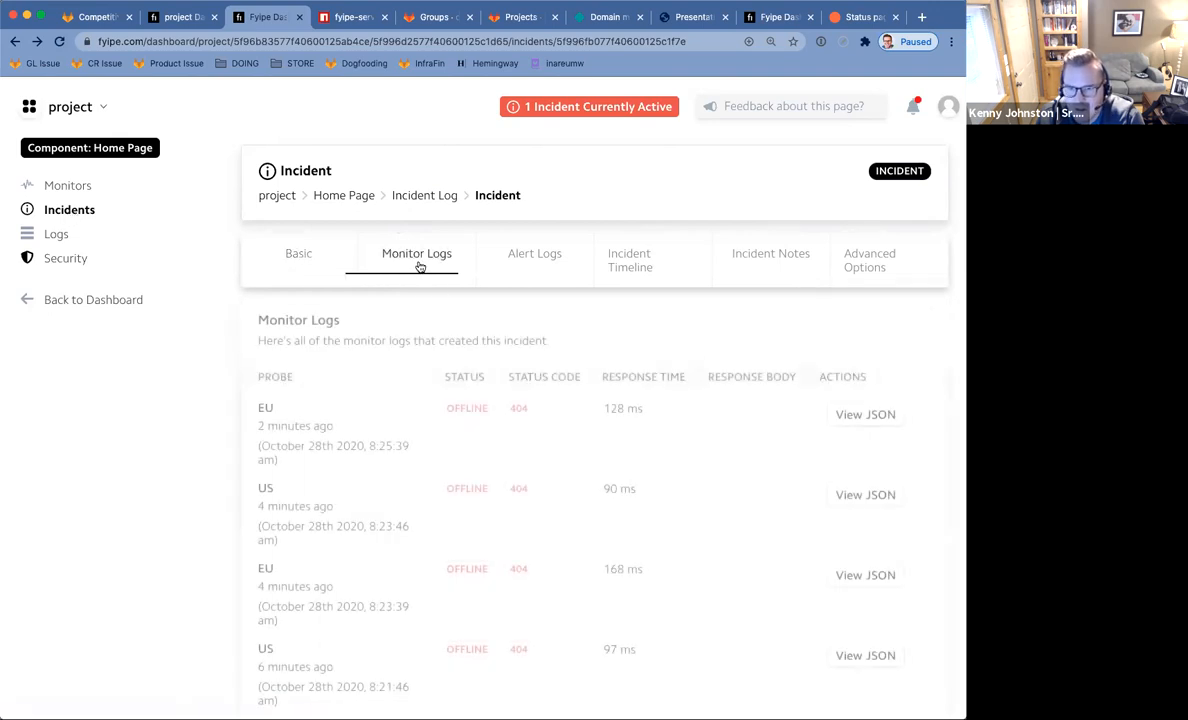
# Refresh the component's incidents list and show the one incident still active.
pyautogui.click(78, 210)
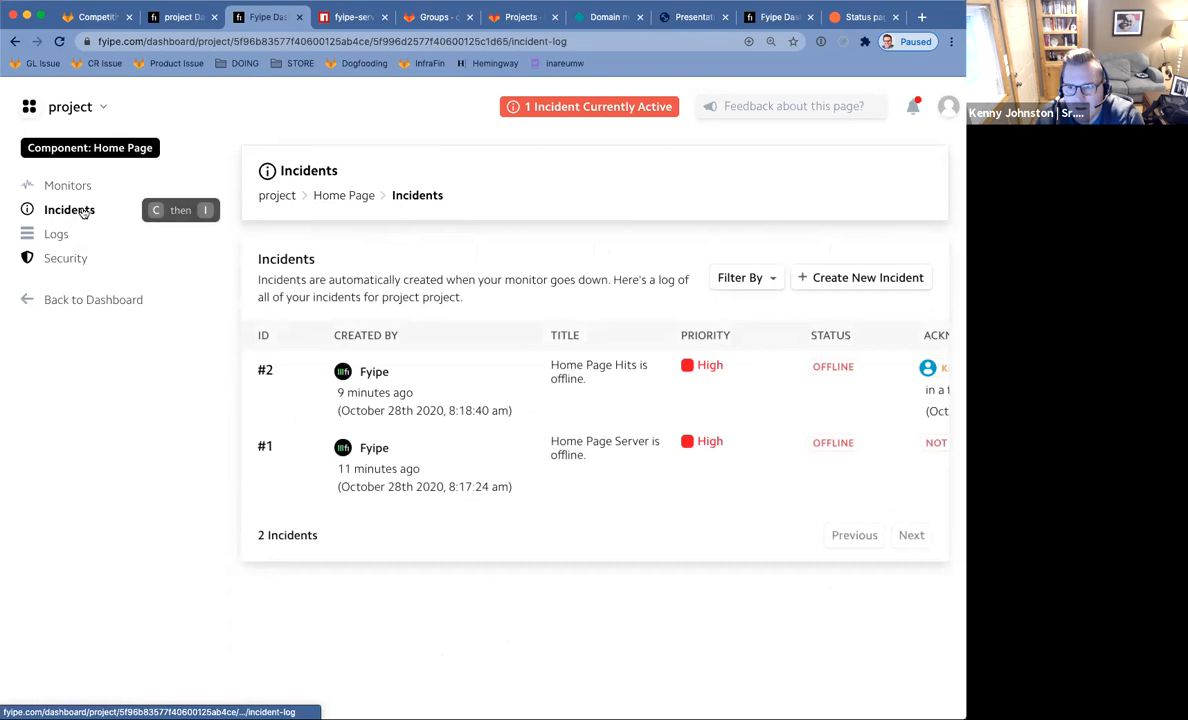
pyautogui.click(59, 41)
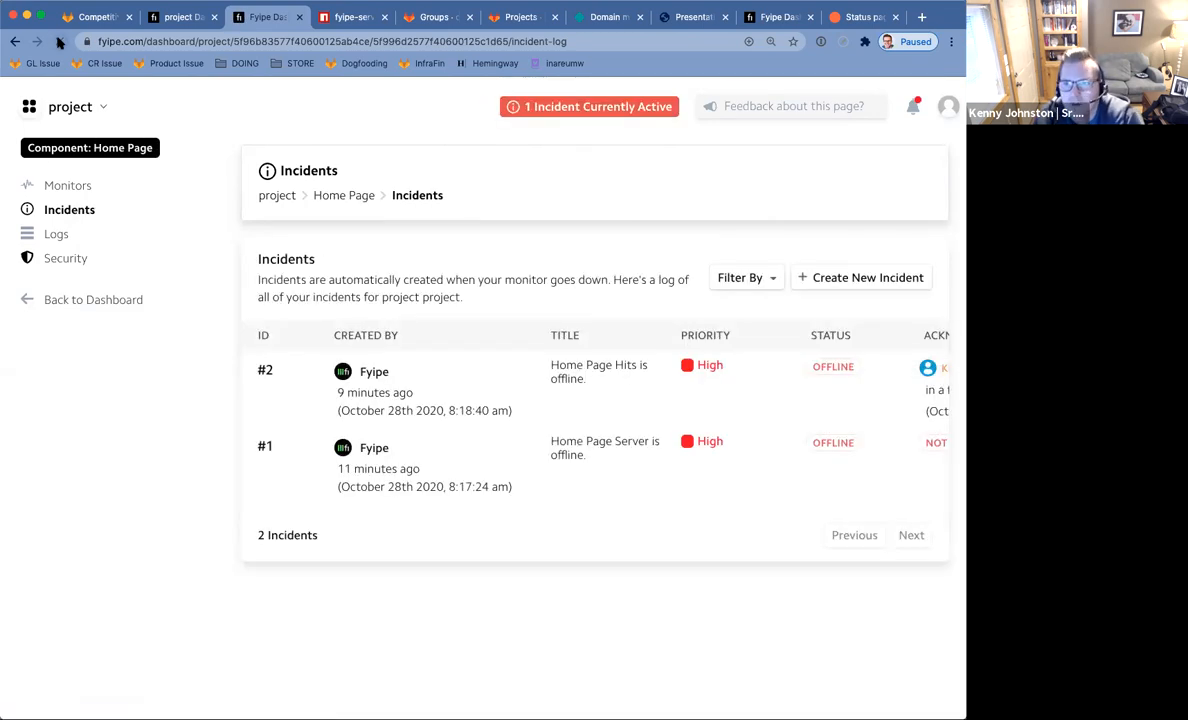
pyautogui.click(598, 107)
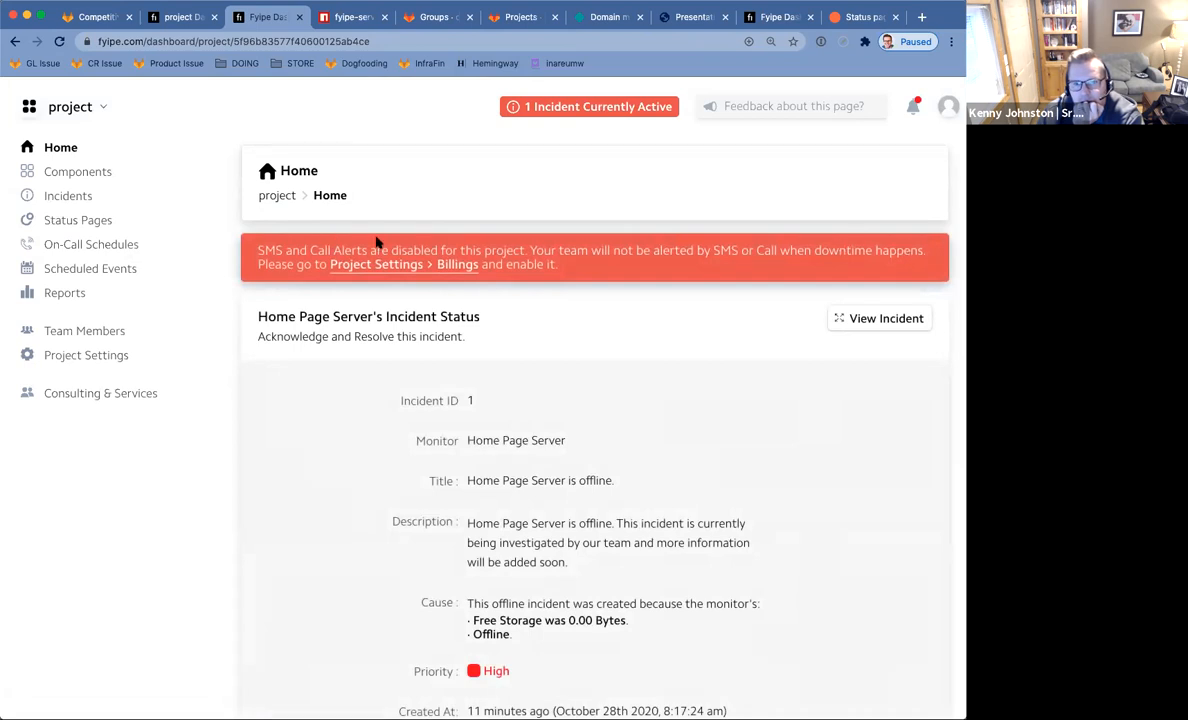
# Look over the incident cards and open the full Home Page Hits incident page.
pyautogui.scroll(-5, 662, 350)
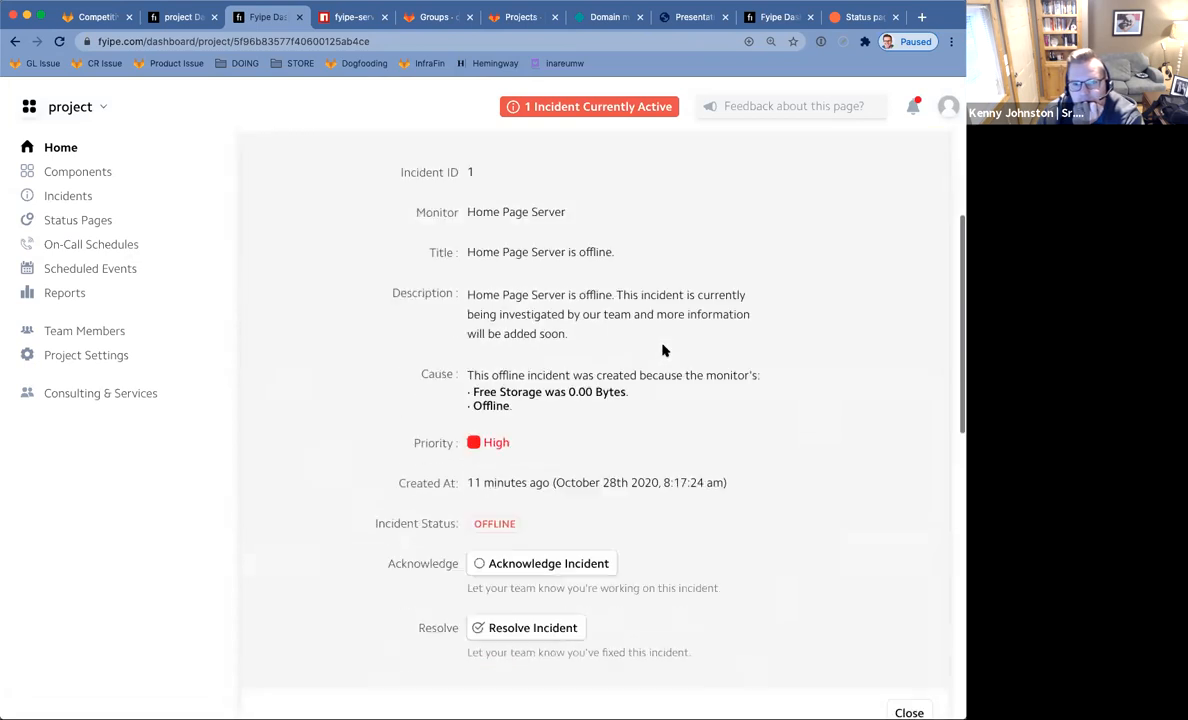
pyautogui.scroll(-5, 662, 350)
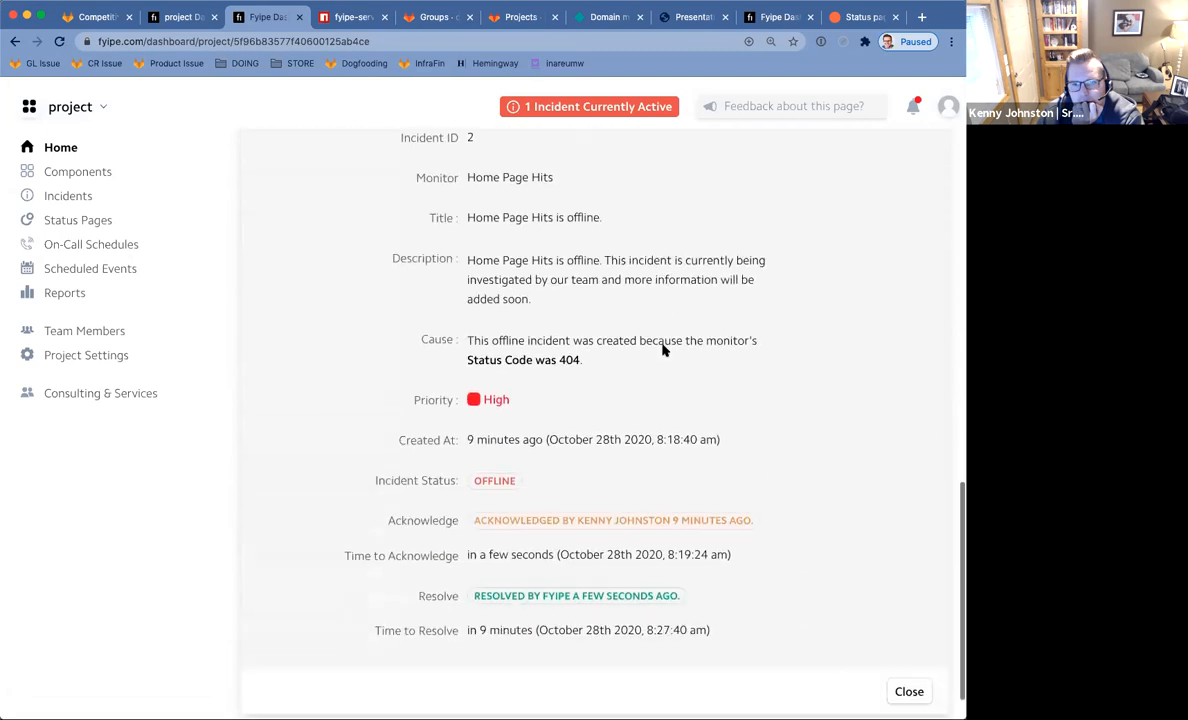
pyautogui.scroll(6, 662, 350)
pyautogui.scroll(4, 662, 350)
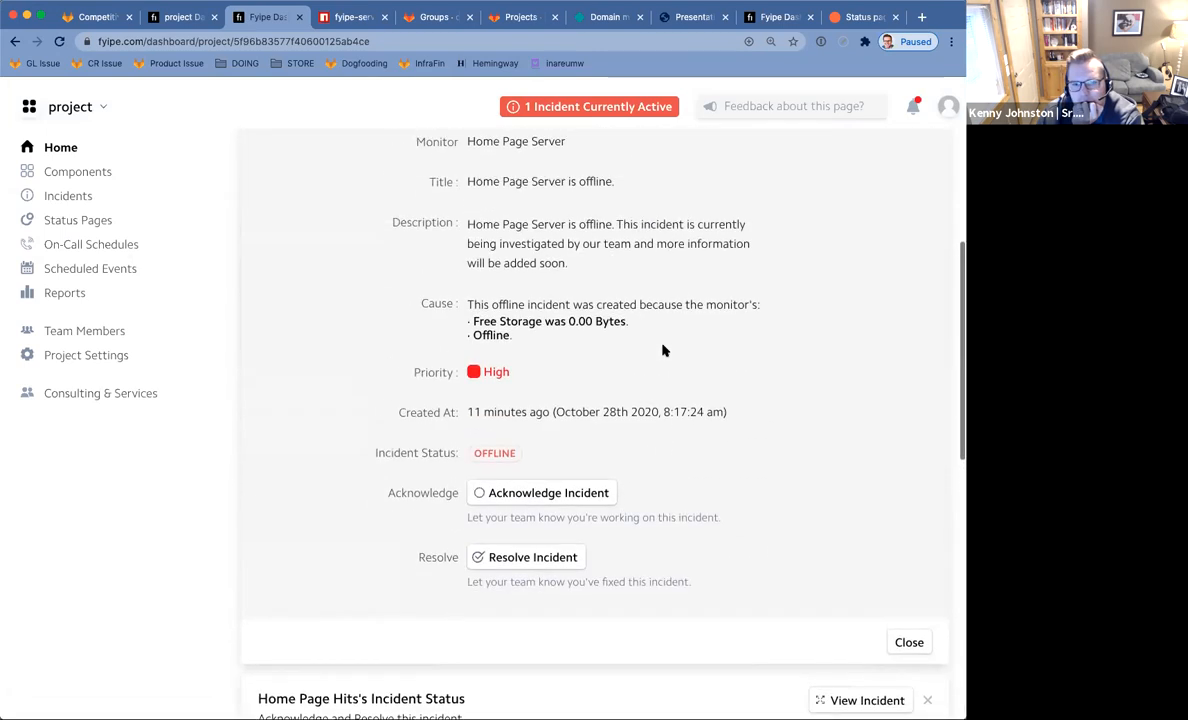
pyautogui.scroll(-10, 662, 350)
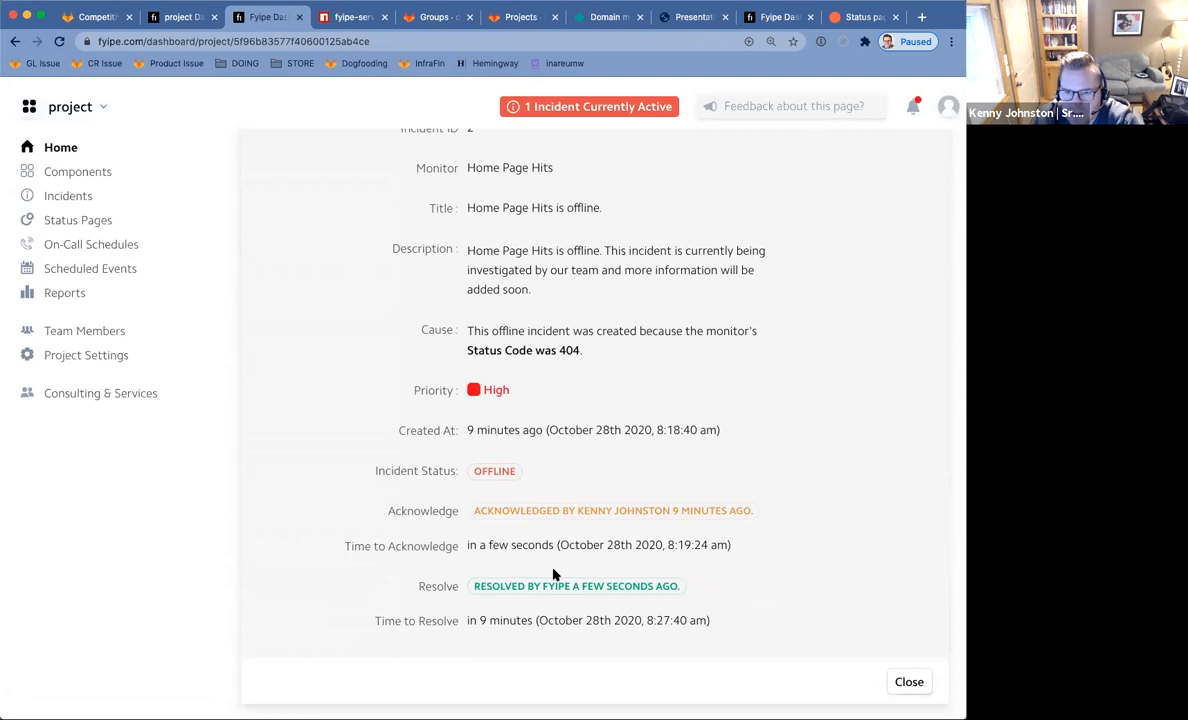
pyautogui.scroll(5, 553, 574)
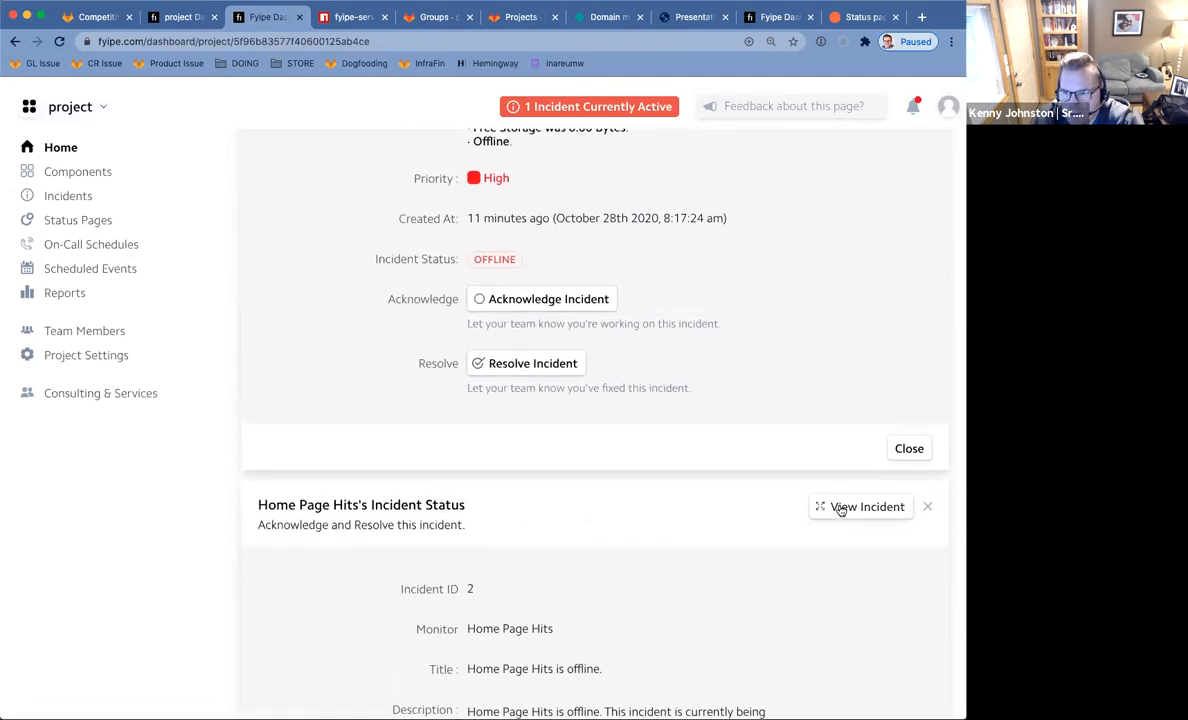
pyautogui.click(860, 507)
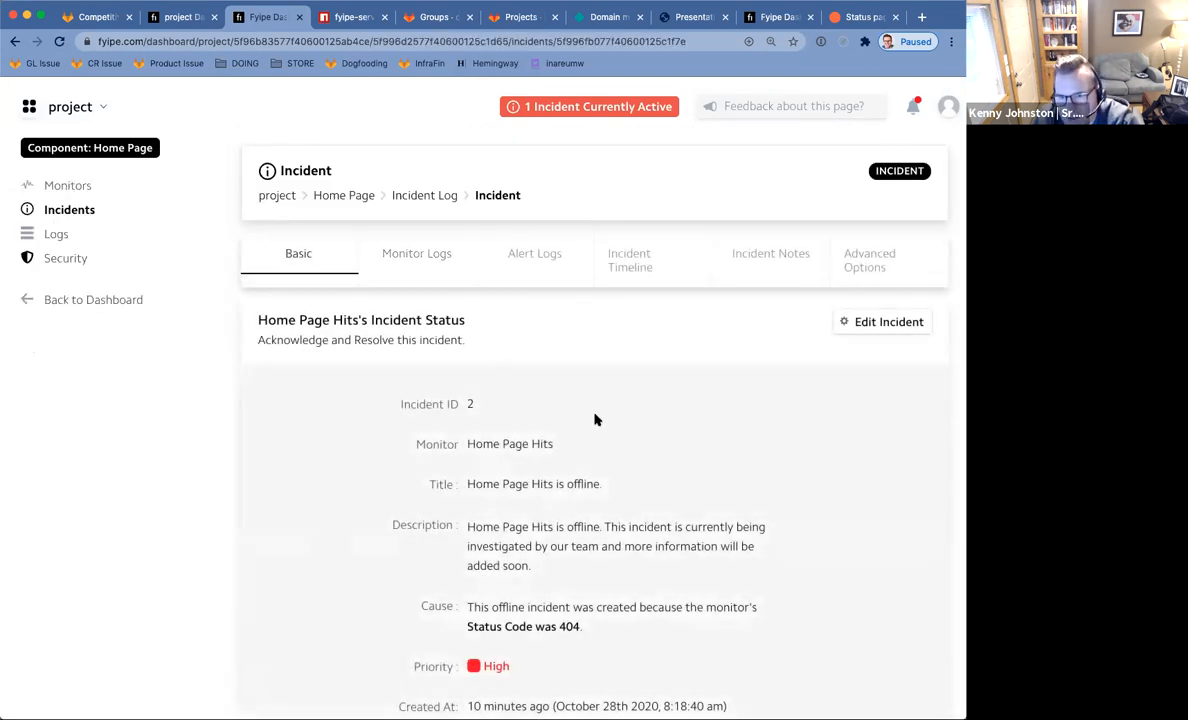
# Review the resolved incident's monitor logs, alert logs and activity timeline.
pyautogui.scroll(-5, 594, 420)
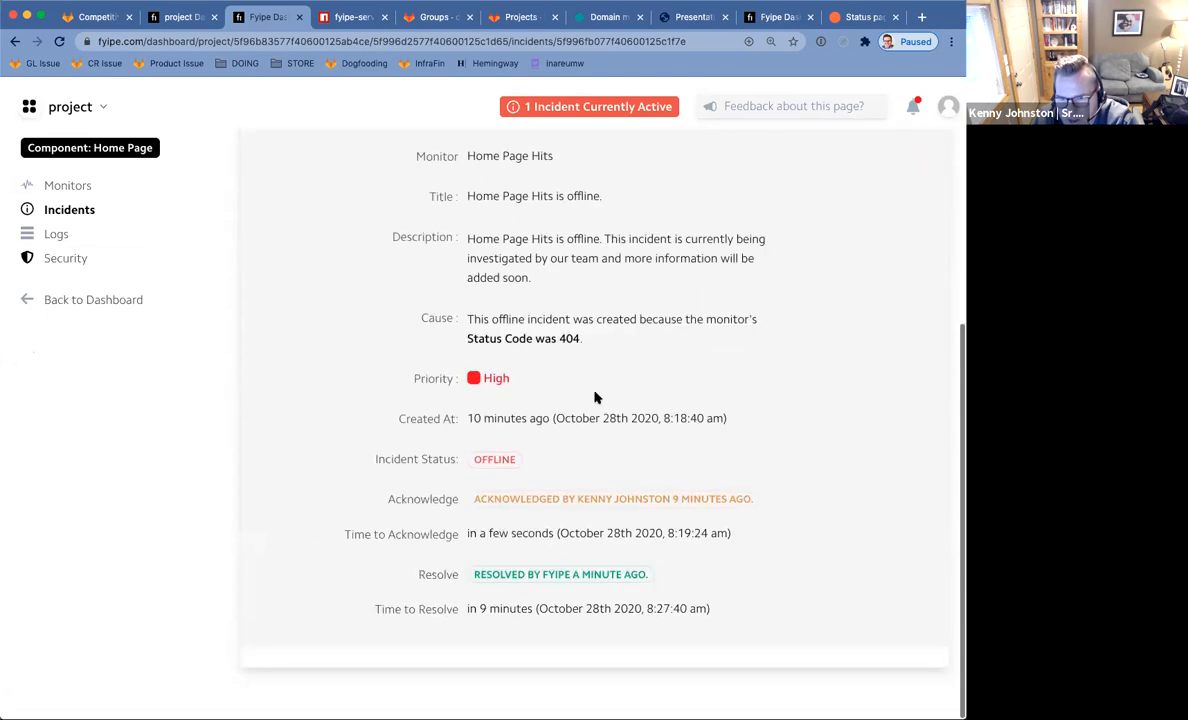
pyautogui.scroll(5, 544, 418)
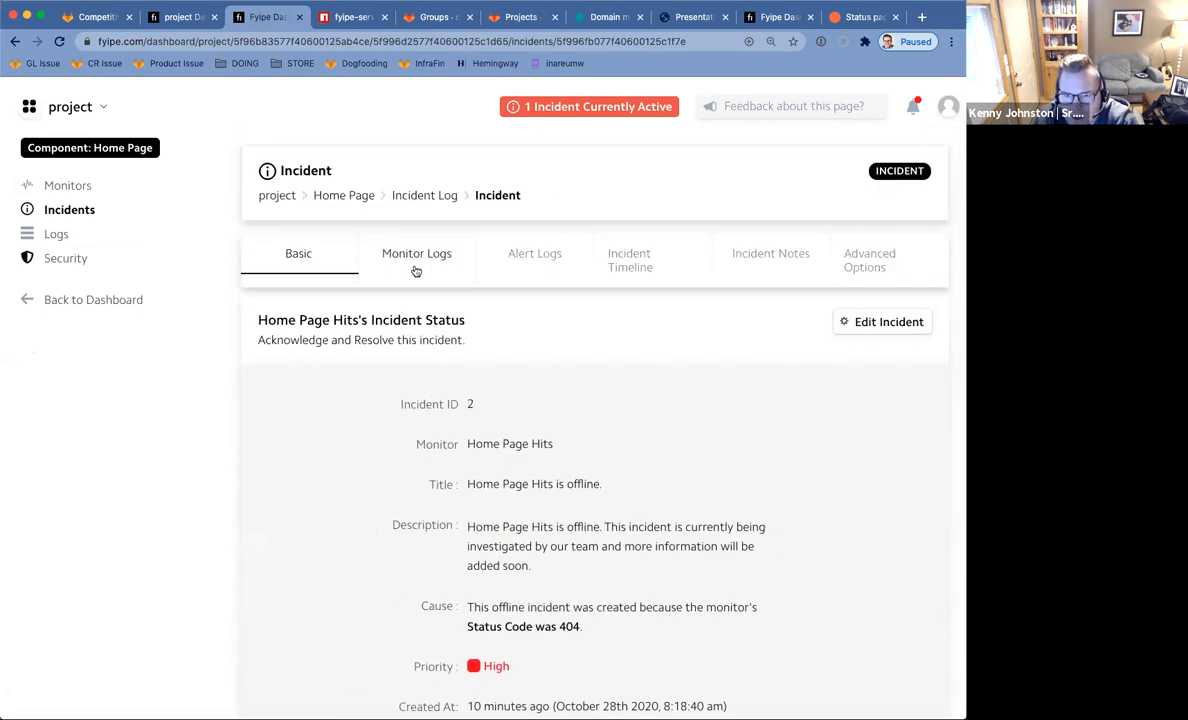
pyautogui.click(416, 271)
pyautogui.scroll(-5, 403, 361)
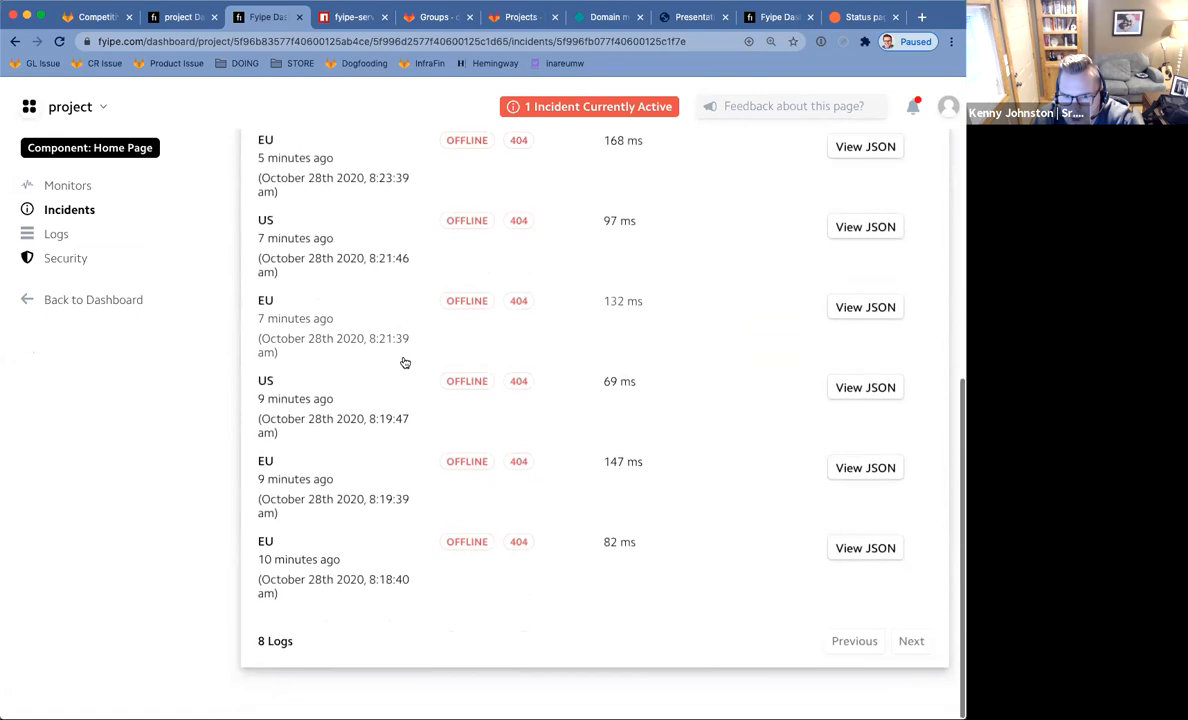
pyautogui.scroll(5, 405, 362)
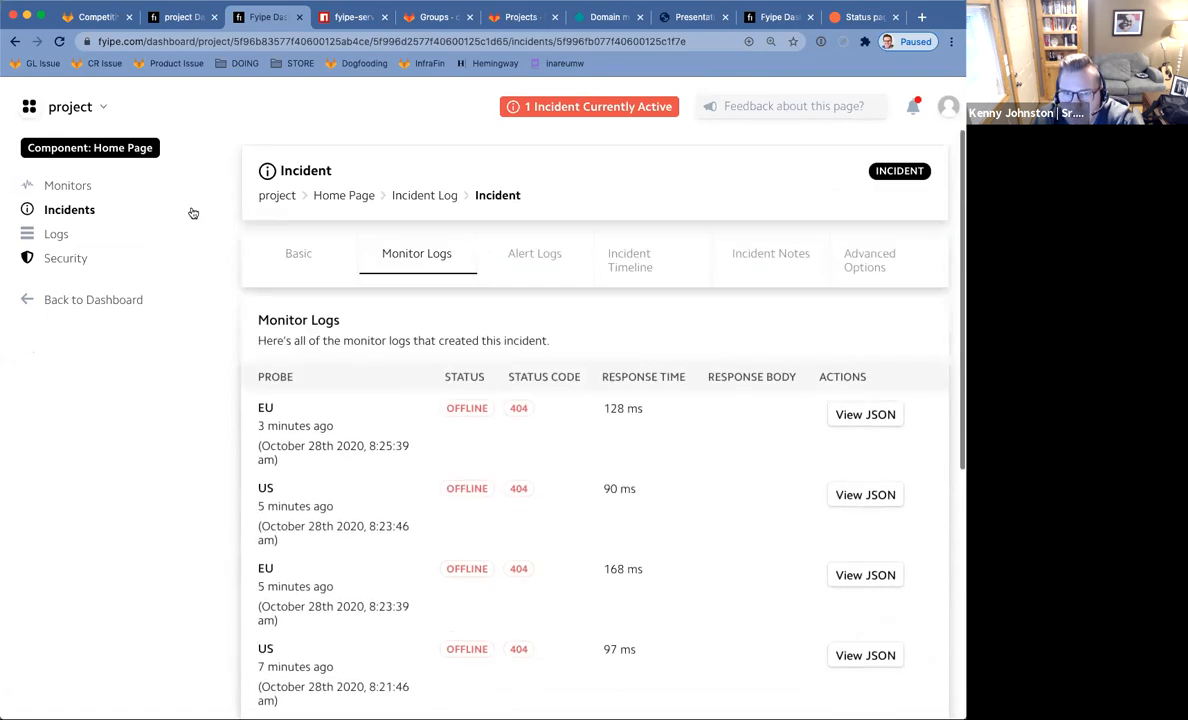
pyautogui.click(531, 255)
pyautogui.click(636, 260)
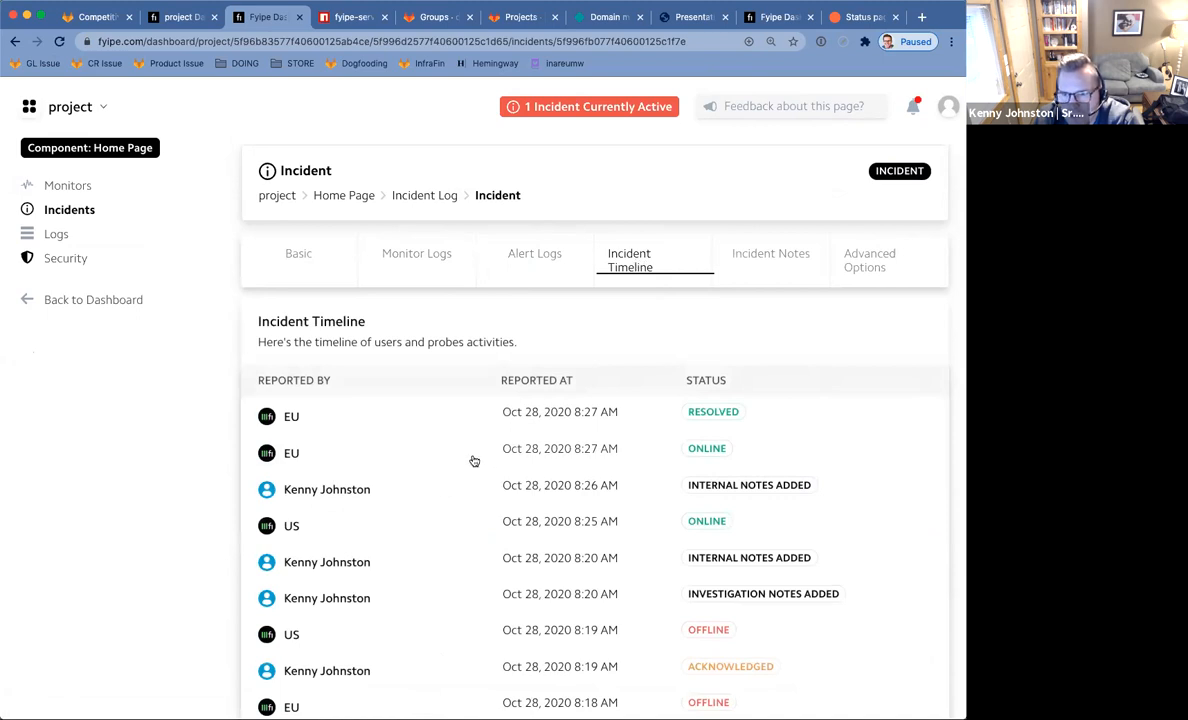
# Recheck the logs and timeline, read the notes, then reload the public status page.
pyautogui.click(406, 262)
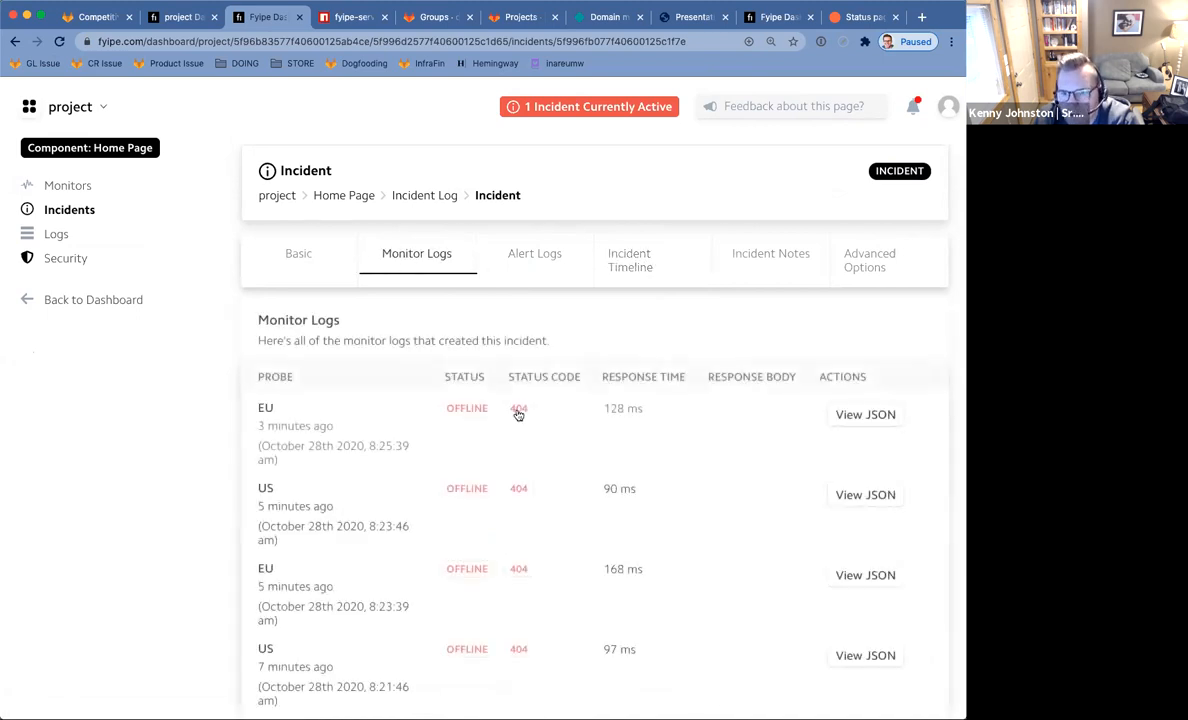
pyautogui.scroll(-5, 567, 440)
pyautogui.scroll(3, 569, 440)
pyautogui.scroll(-3, 569, 440)
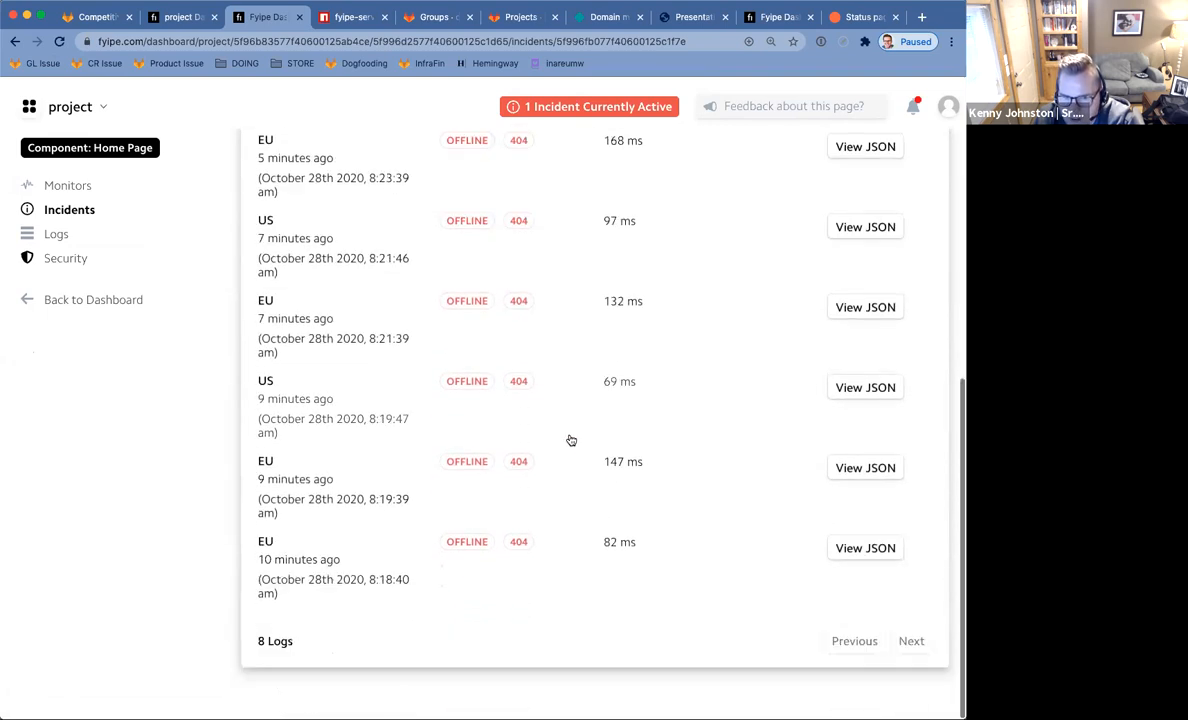
pyautogui.scroll(5, 570, 440)
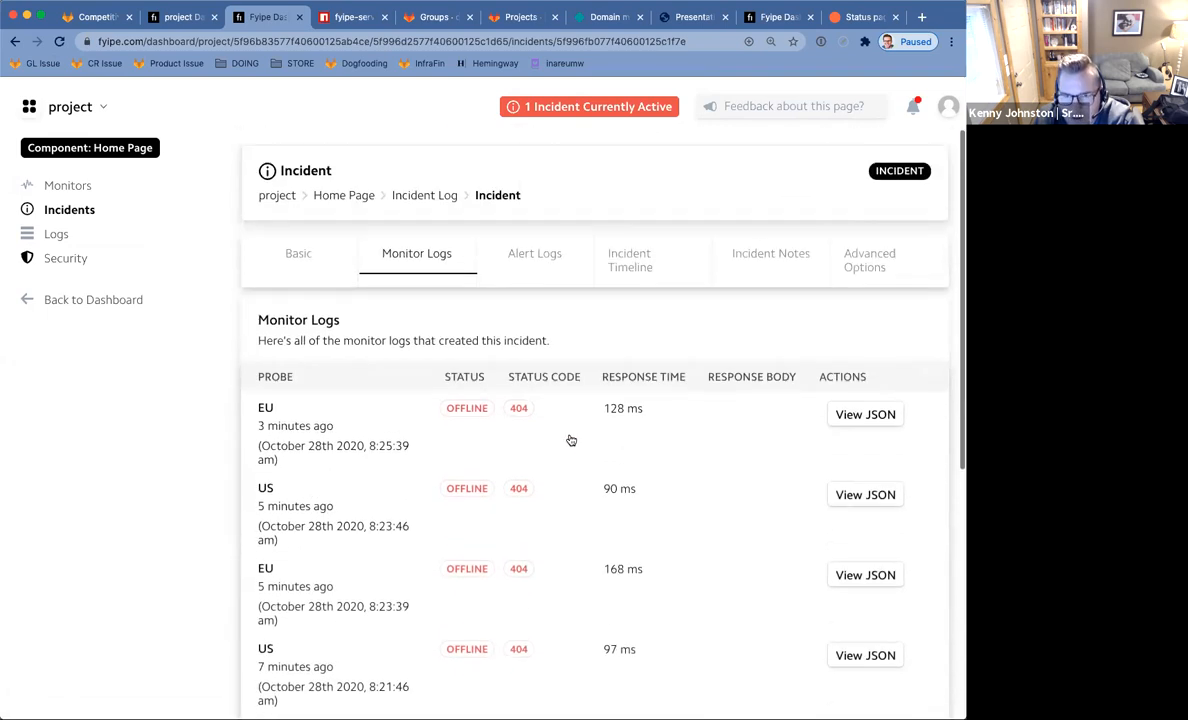
pyautogui.click(630, 263)
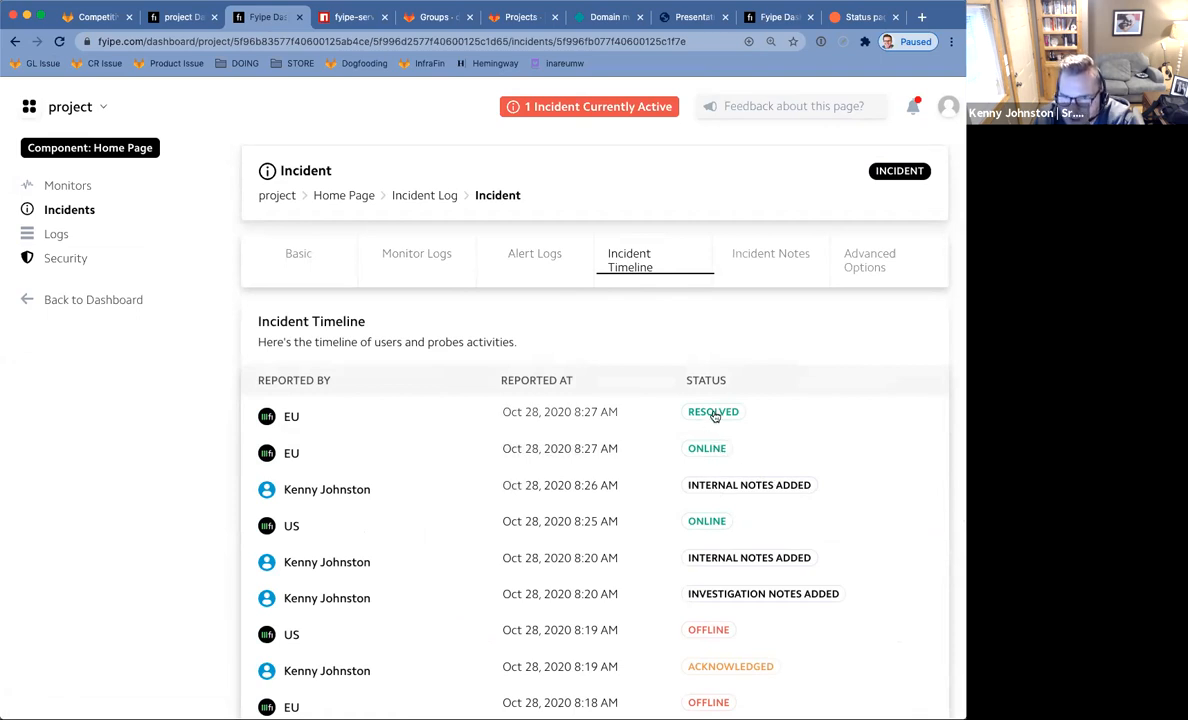
pyautogui.click(764, 256)
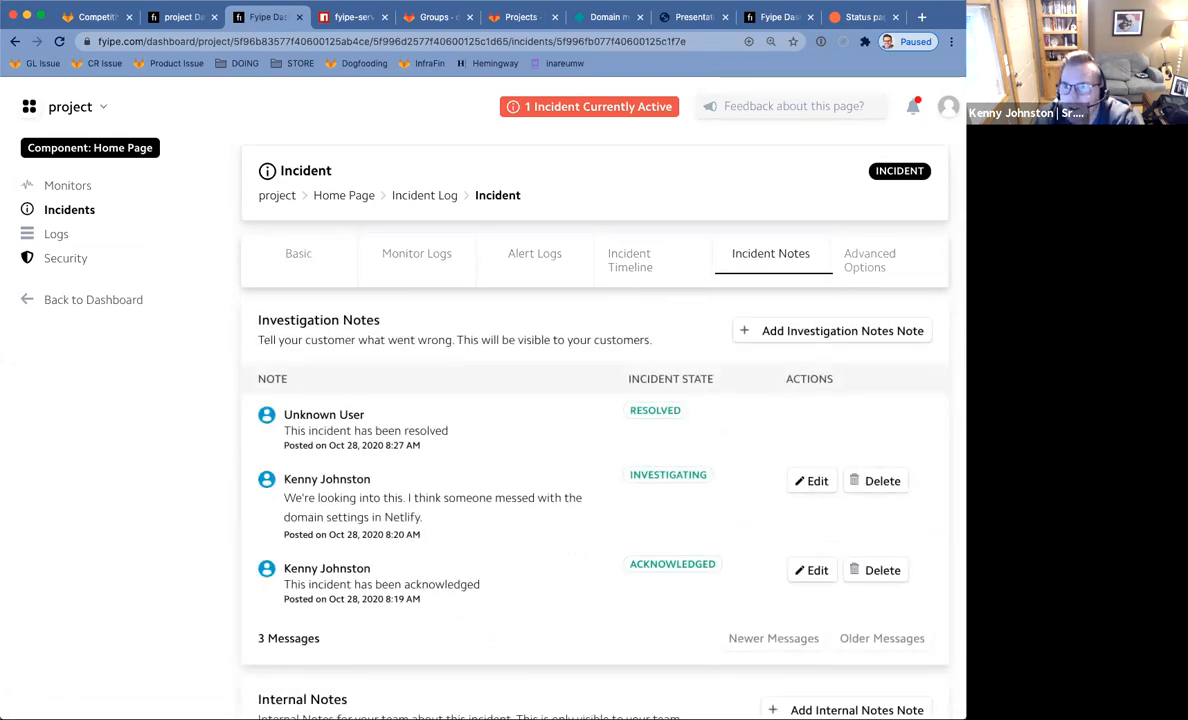
pyautogui.click(858, 17)
pyautogui.click(62, 40)
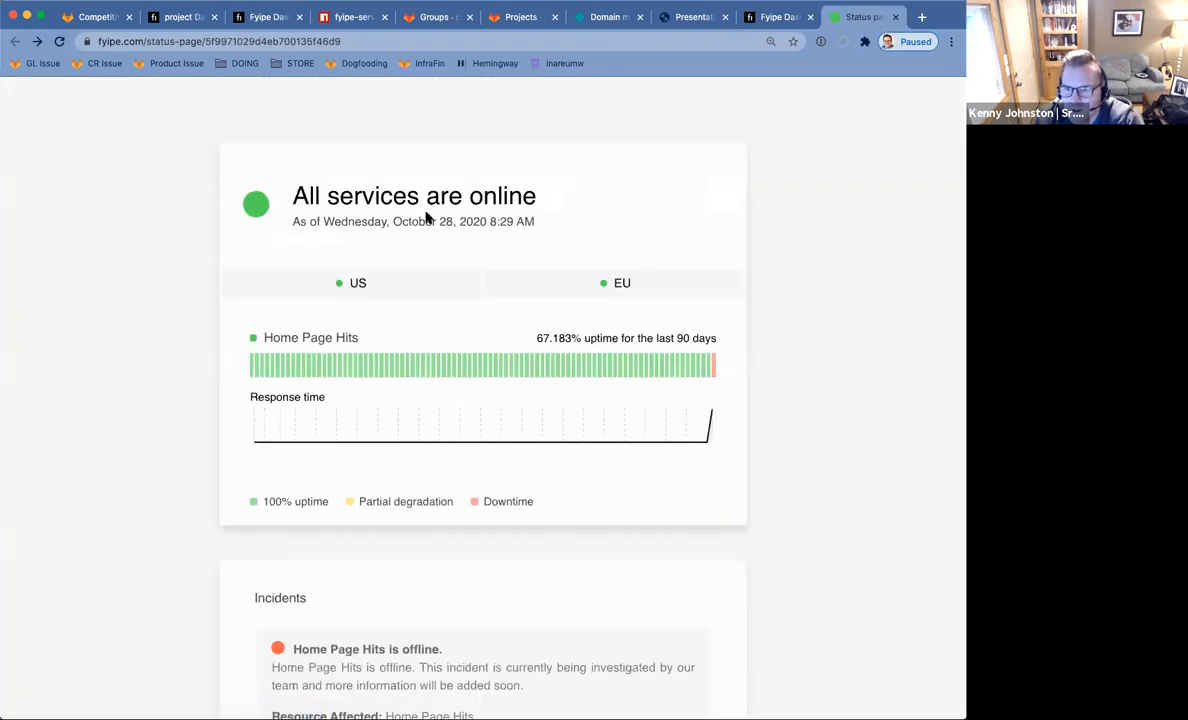
# Open the resolved incident's public detail page, then return to the status page overview.
pyautogui.scroll(-5, 538, 222)
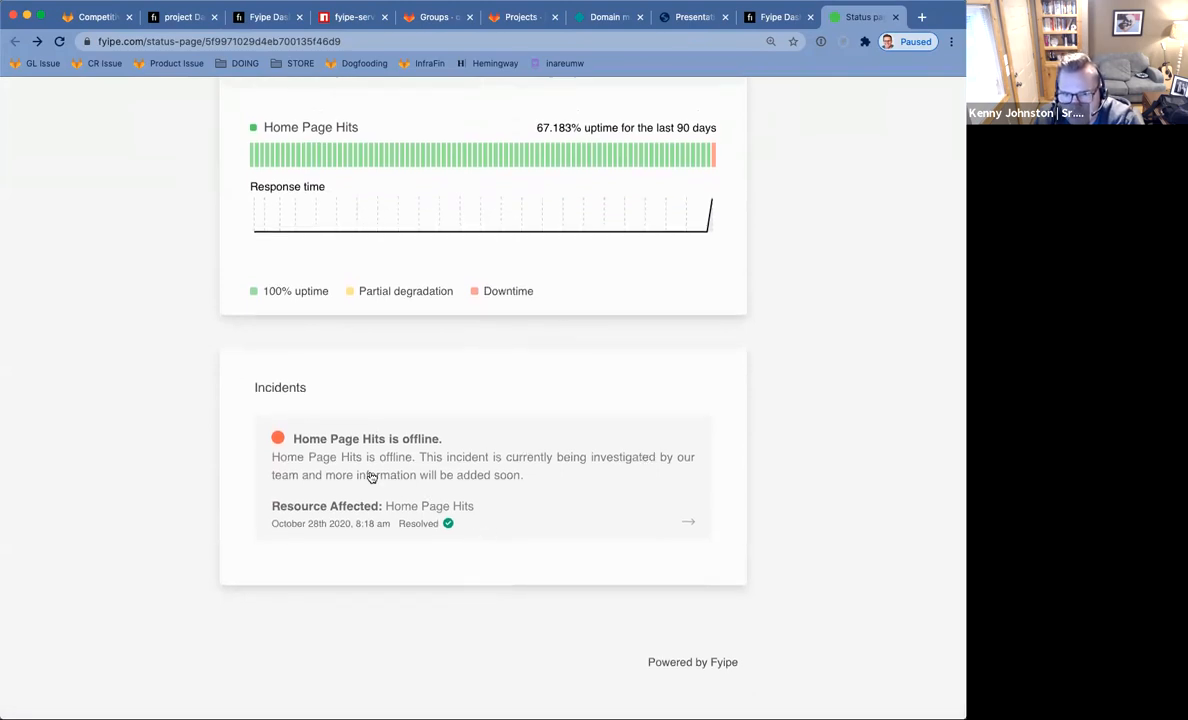
pyautogui.click(352, 521)
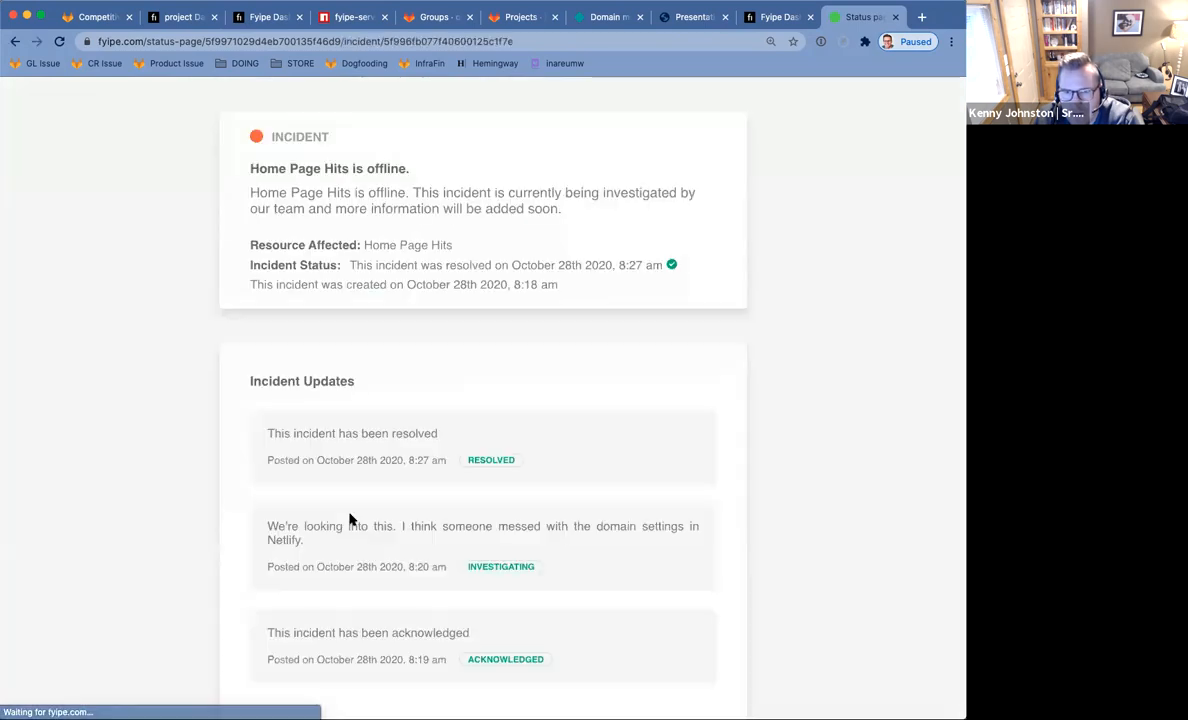
pyautogui.scroll(-3, 504, 408)
pyautogui.scroll(4, 504, 406)
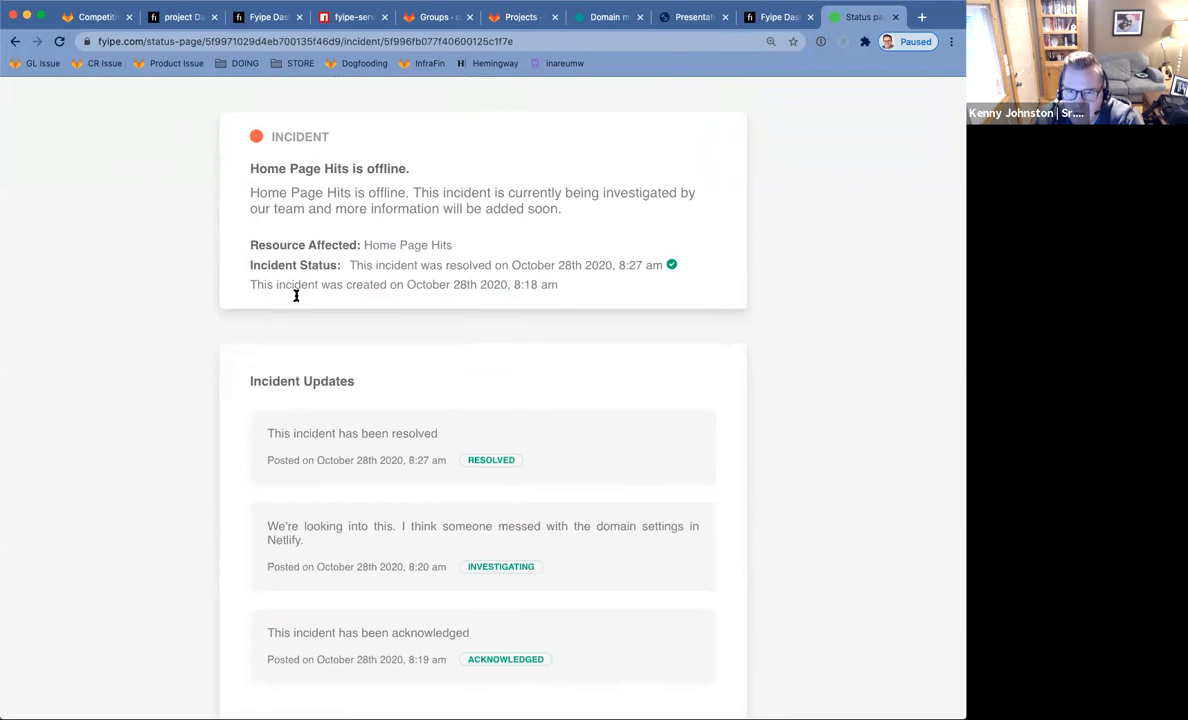
pyautogui.scroll(-2, 330, 254)
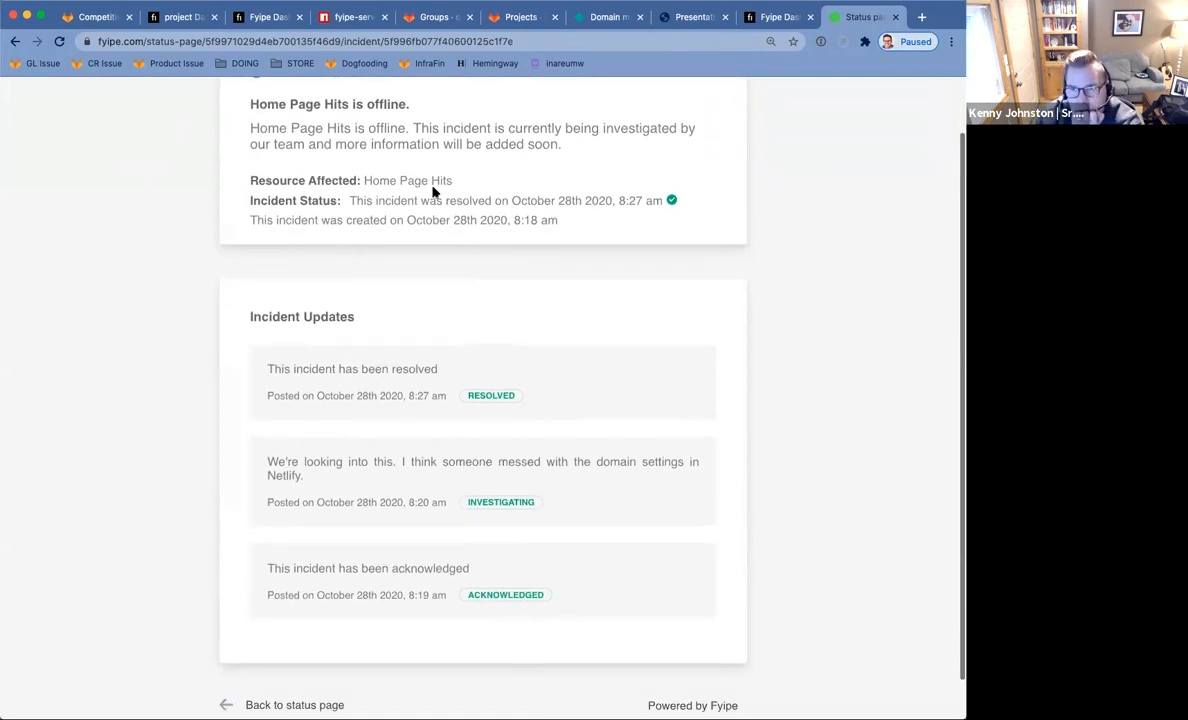
pyautogui.click(15, 41)
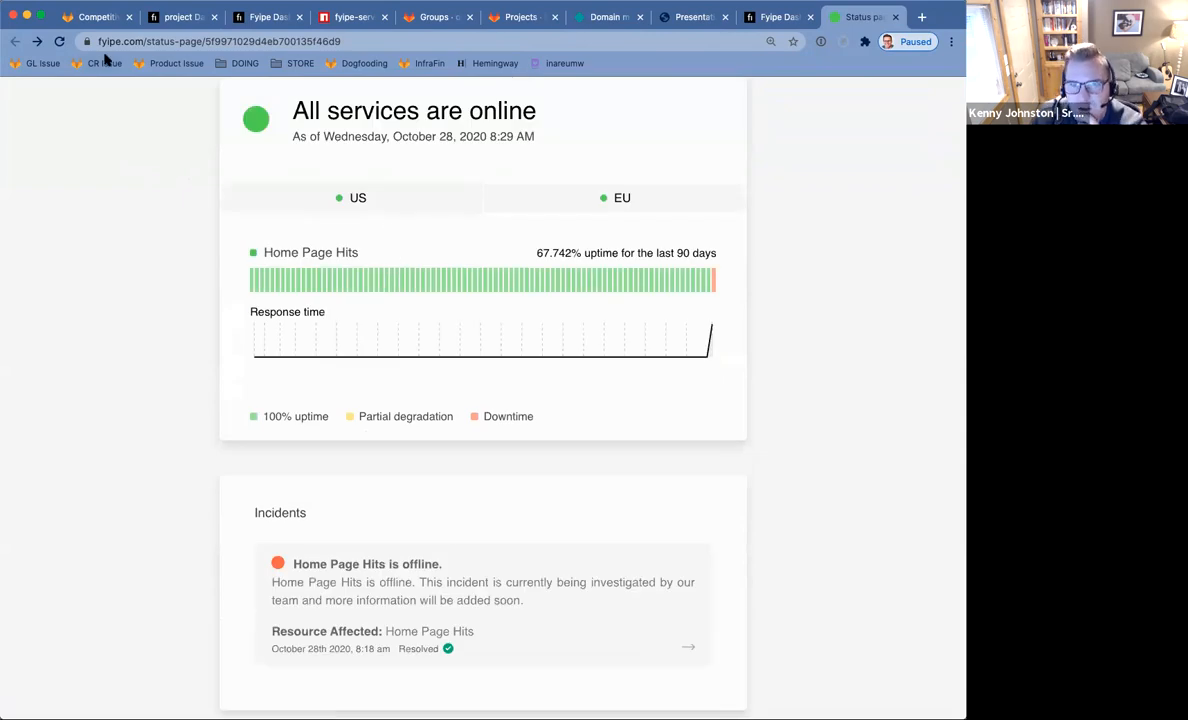
# Close the extra dashboard tab and go back to the incident's investigation notes.
pyautogui.click(779, 18)
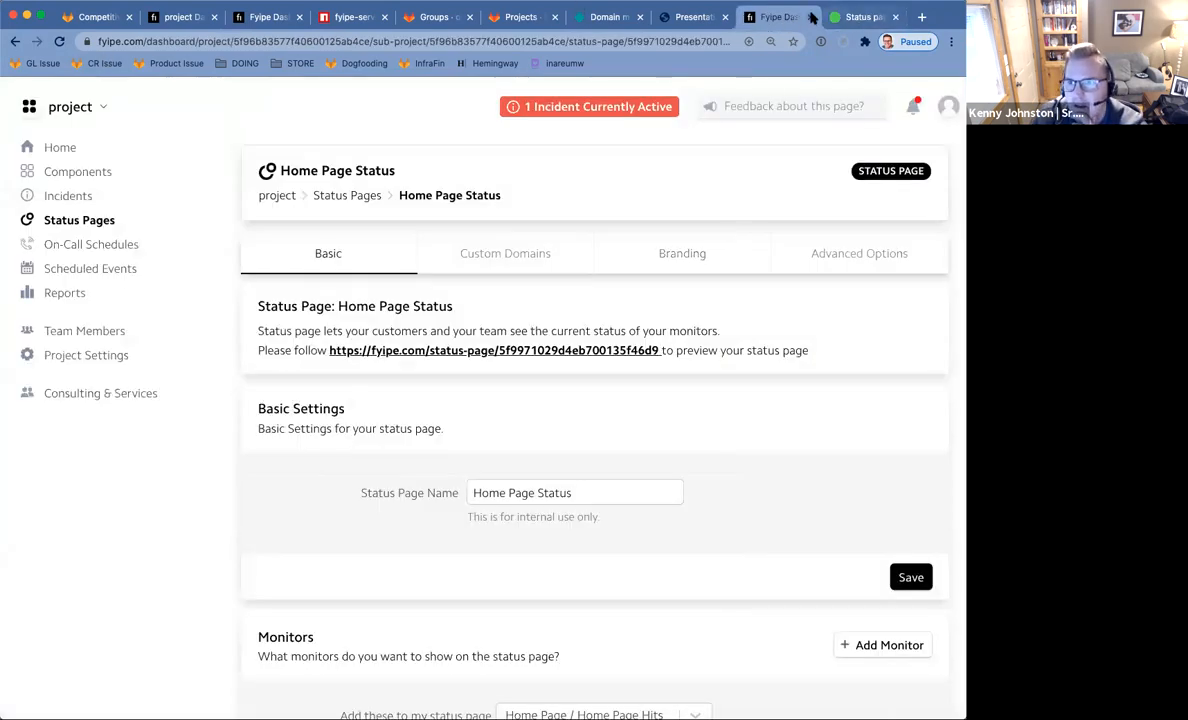
pyautogui.click(812, 18)
pyautogui.scroll(3, 638, 396)
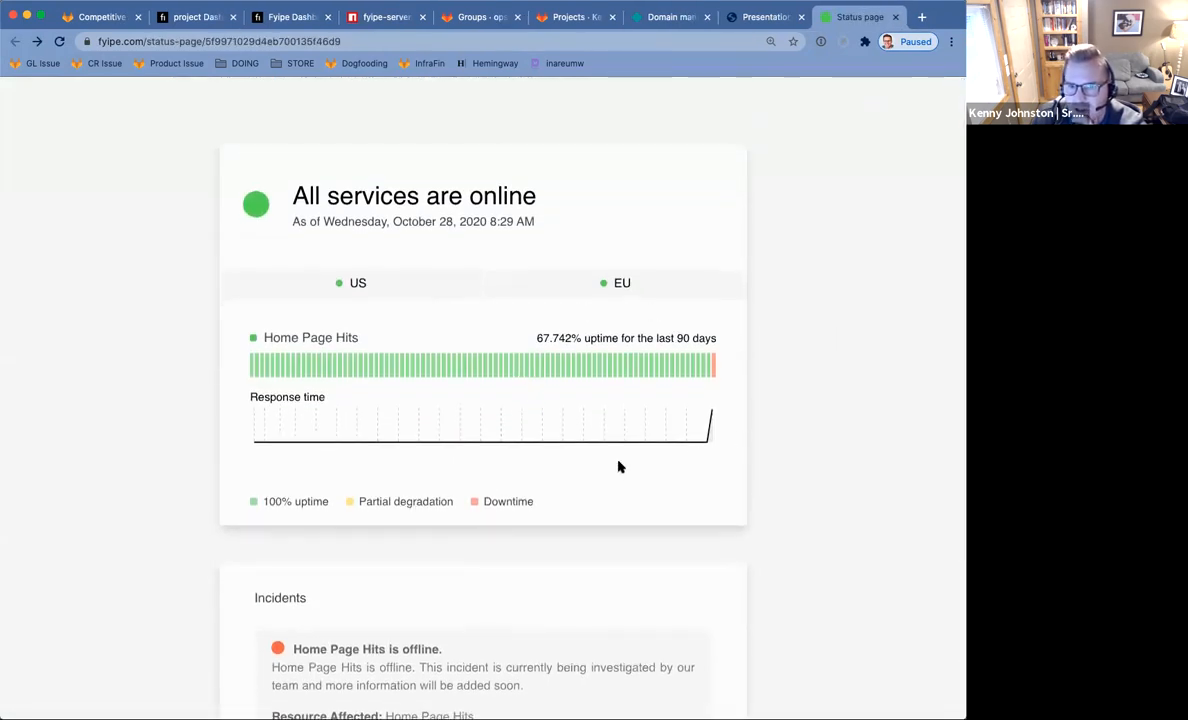
pyautogui.scroll(-5, 618, 467)
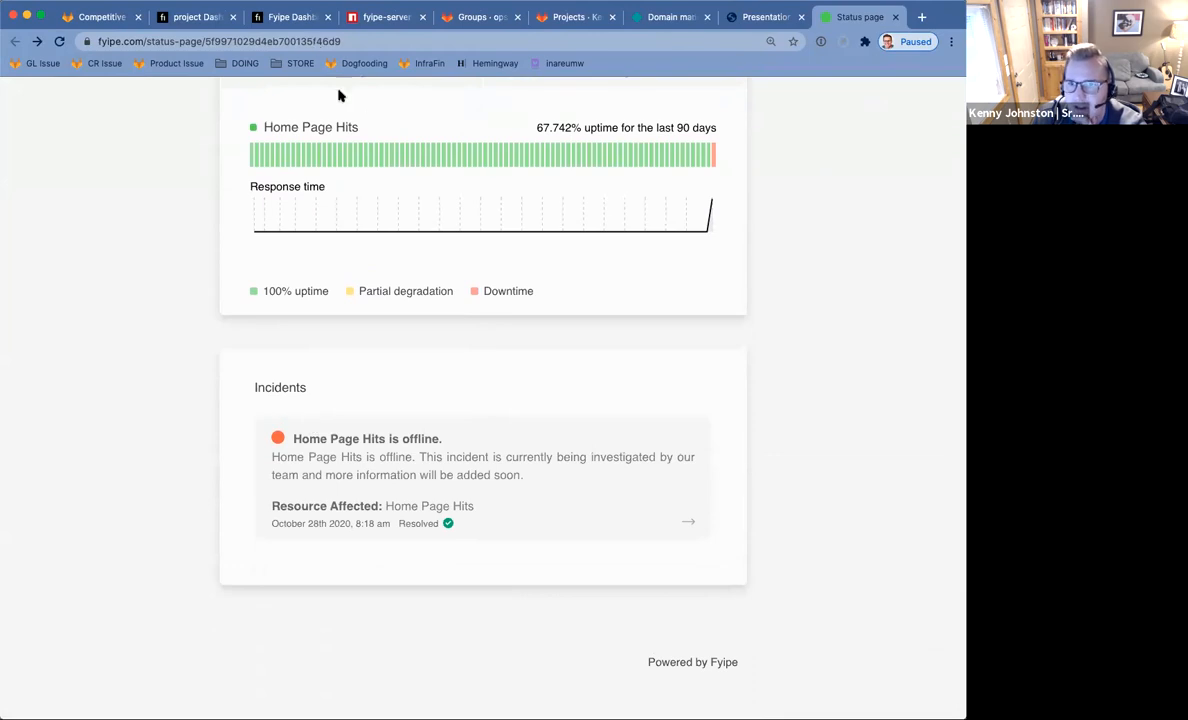
pyautogui.scroll(4, 338, 95)
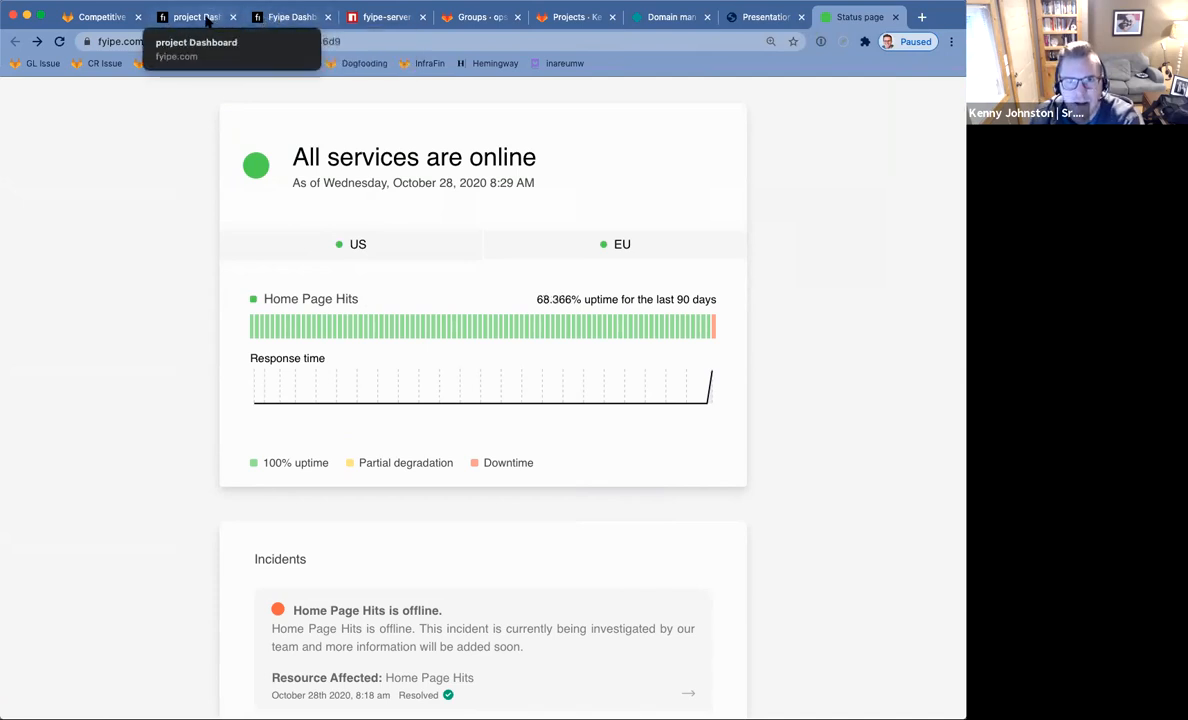
pyautogui.click(286, 17)
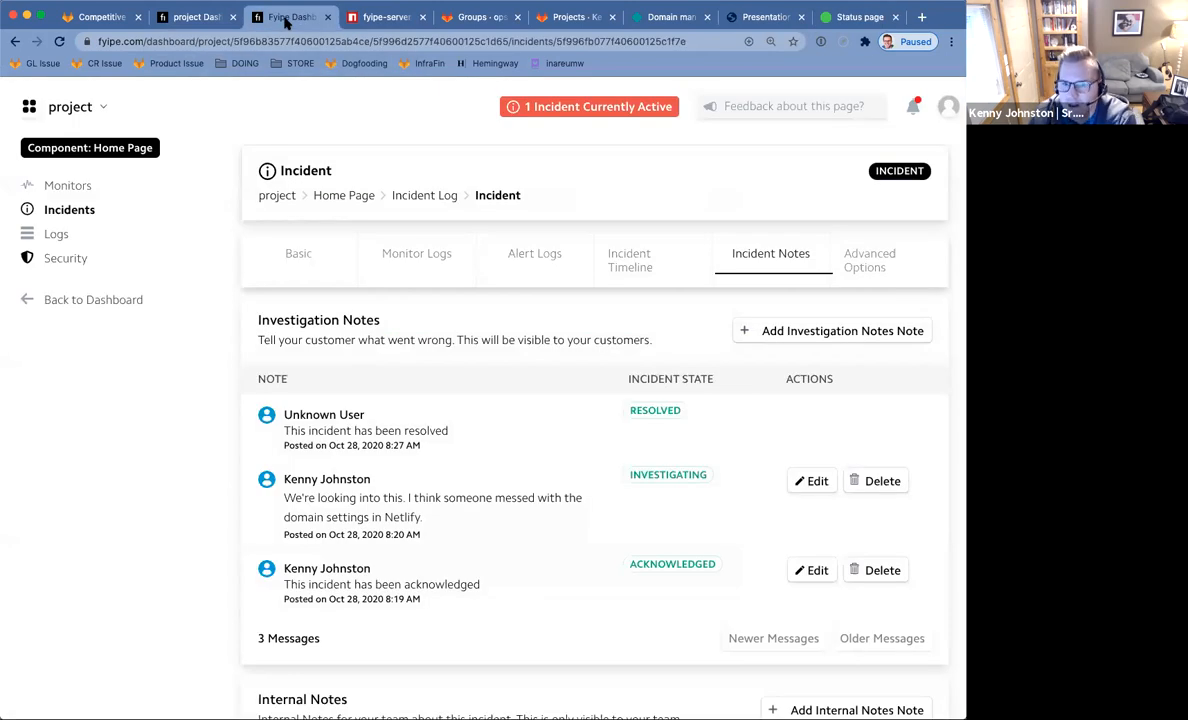
# Leave the incident for the Components page, then open the empty On-Call Schedules page.
pyautogui.click(197, 22)
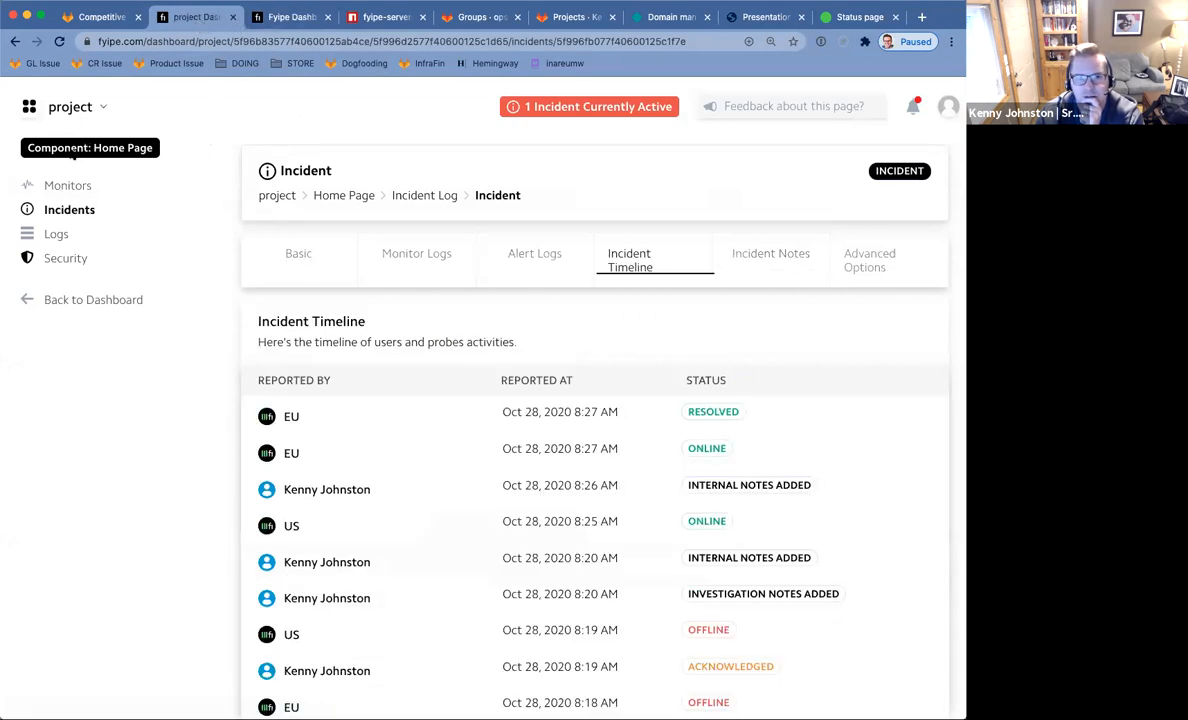
pyautogui.click(286, 22)
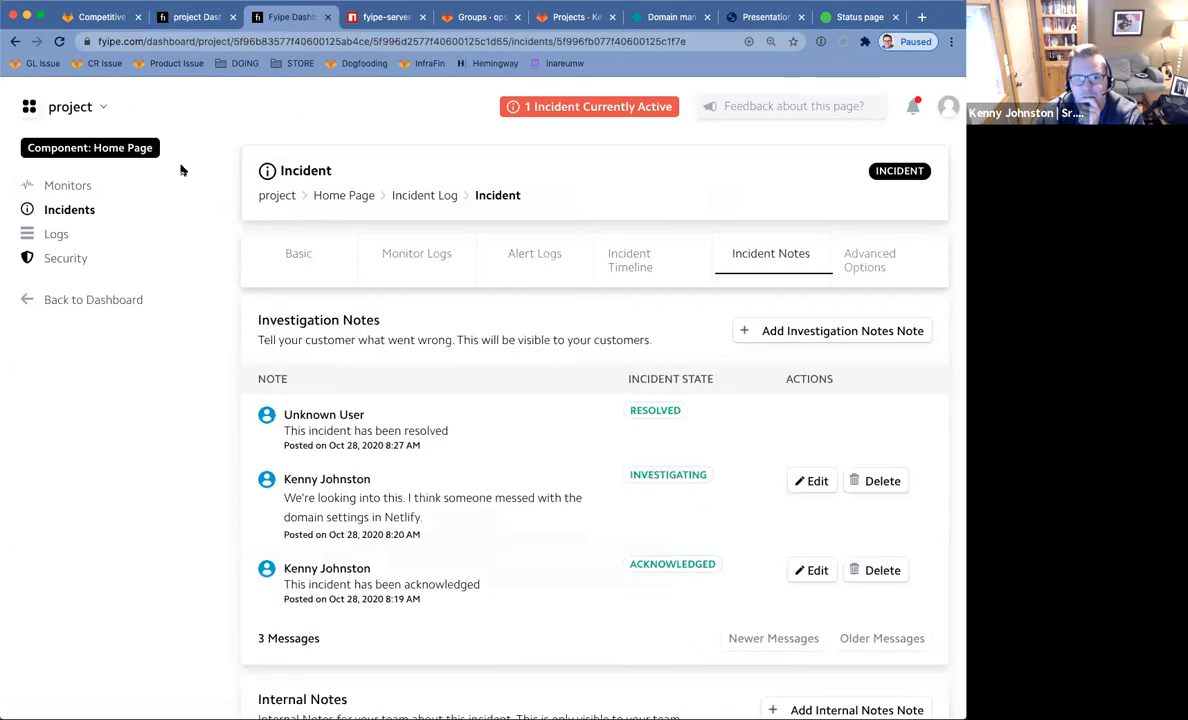
pyautogui.click(56, 299)
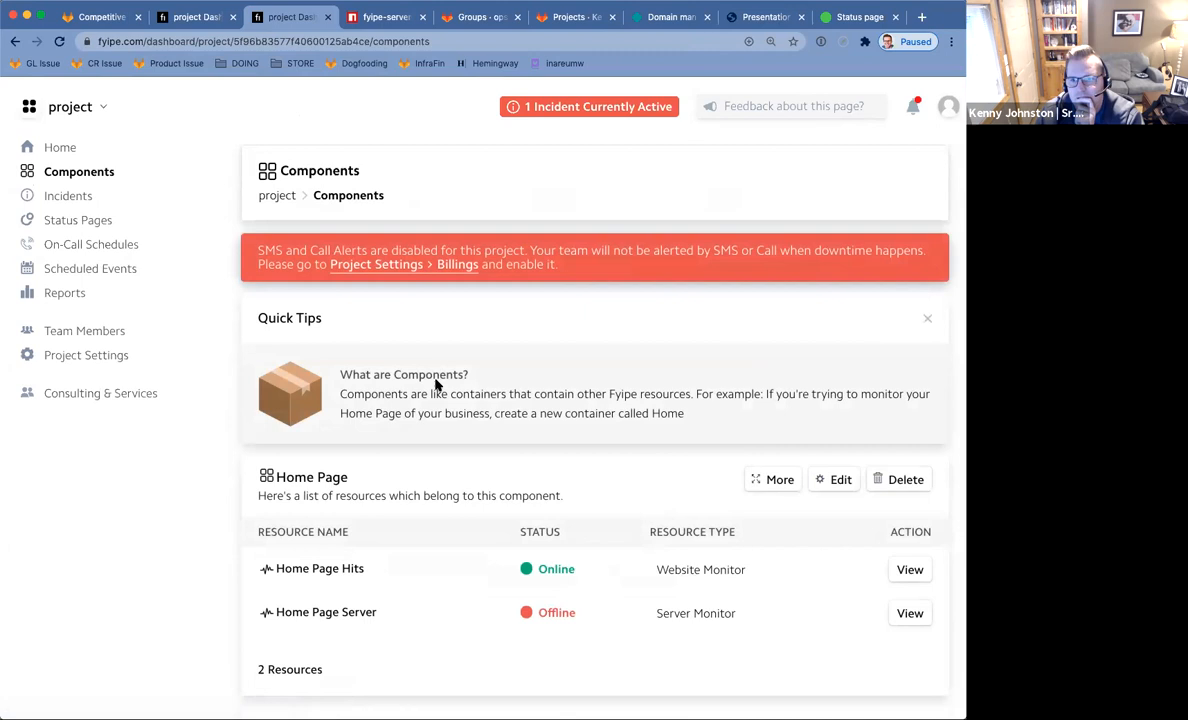
pyautogui.scroll(-1, 460, 389)
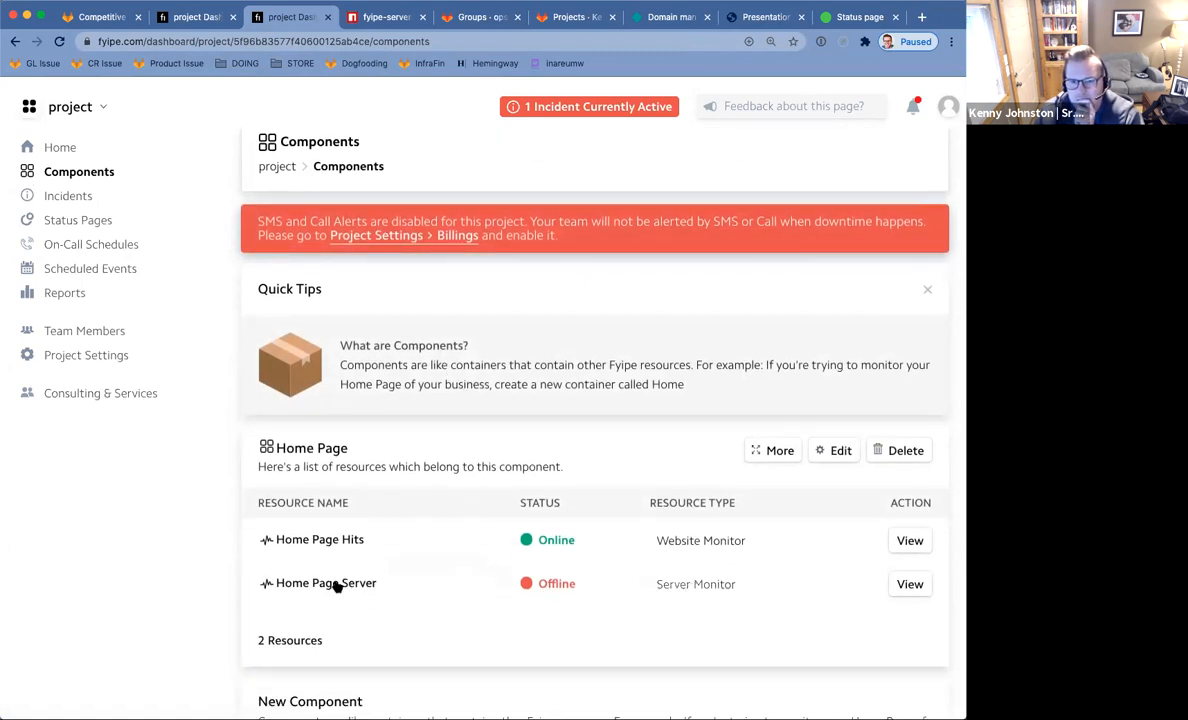
pyautogui.scroll(-5, 337, 587)
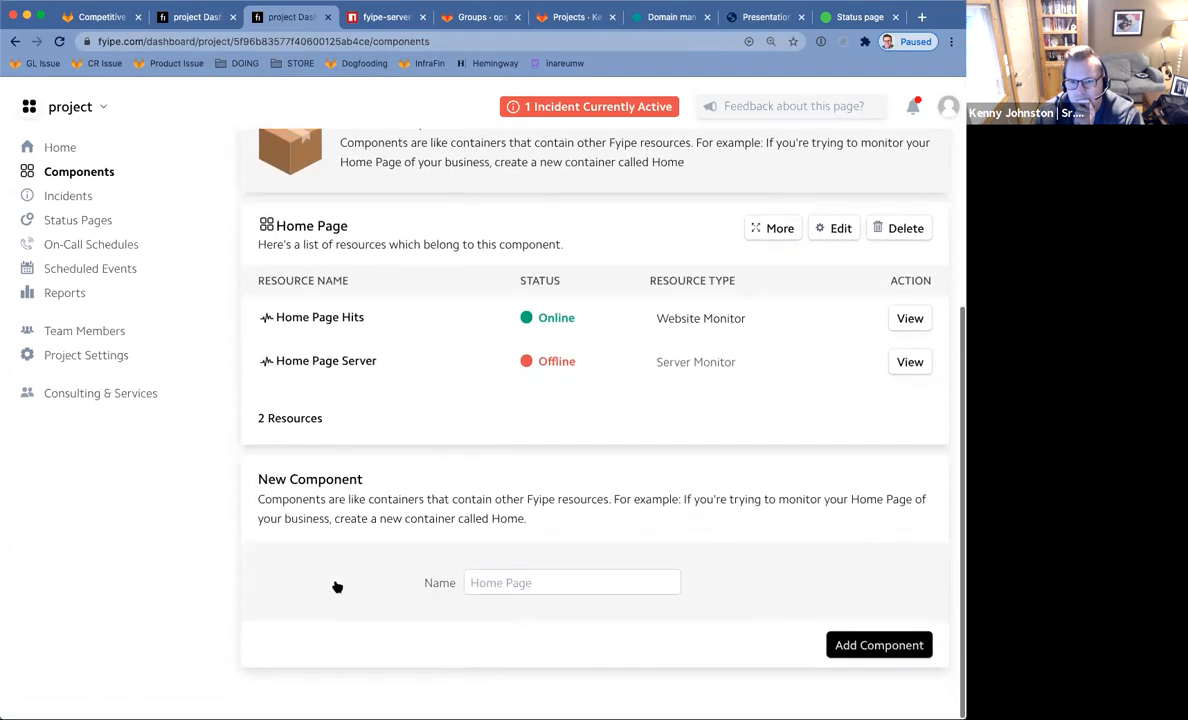
pyautogui.scroll(2, 337, 587)
pyautogui.scroll(3, 337, 587)
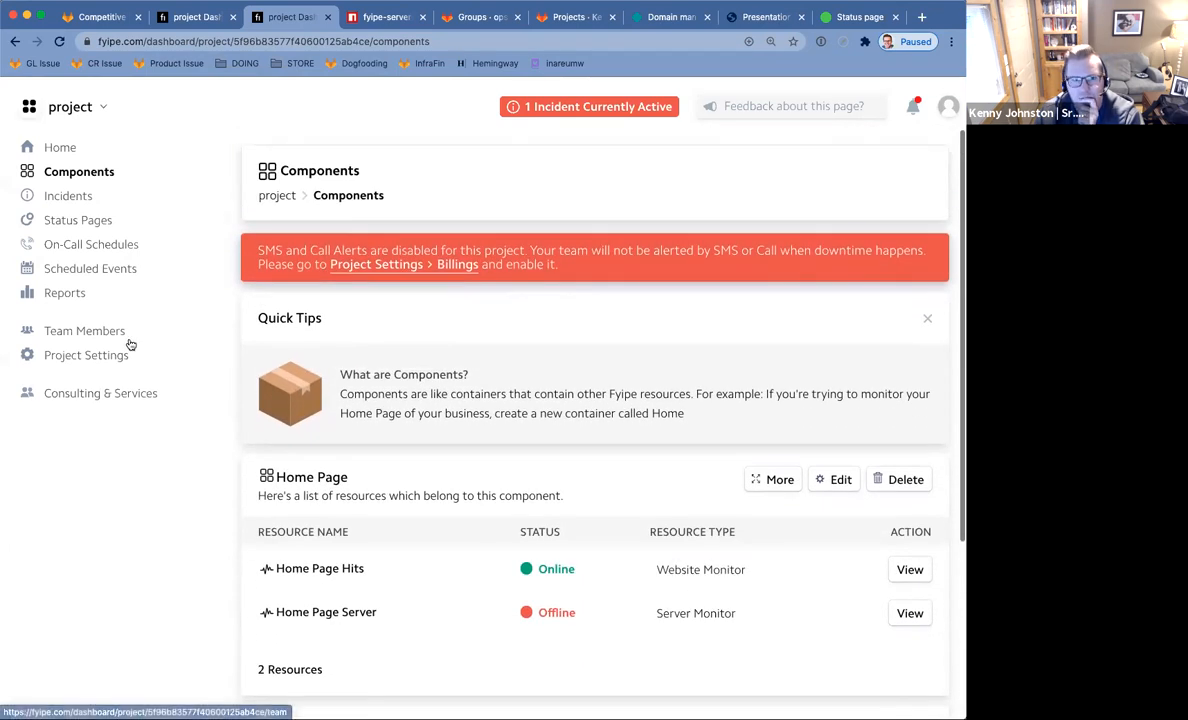
pyautogui.click(73, 246)
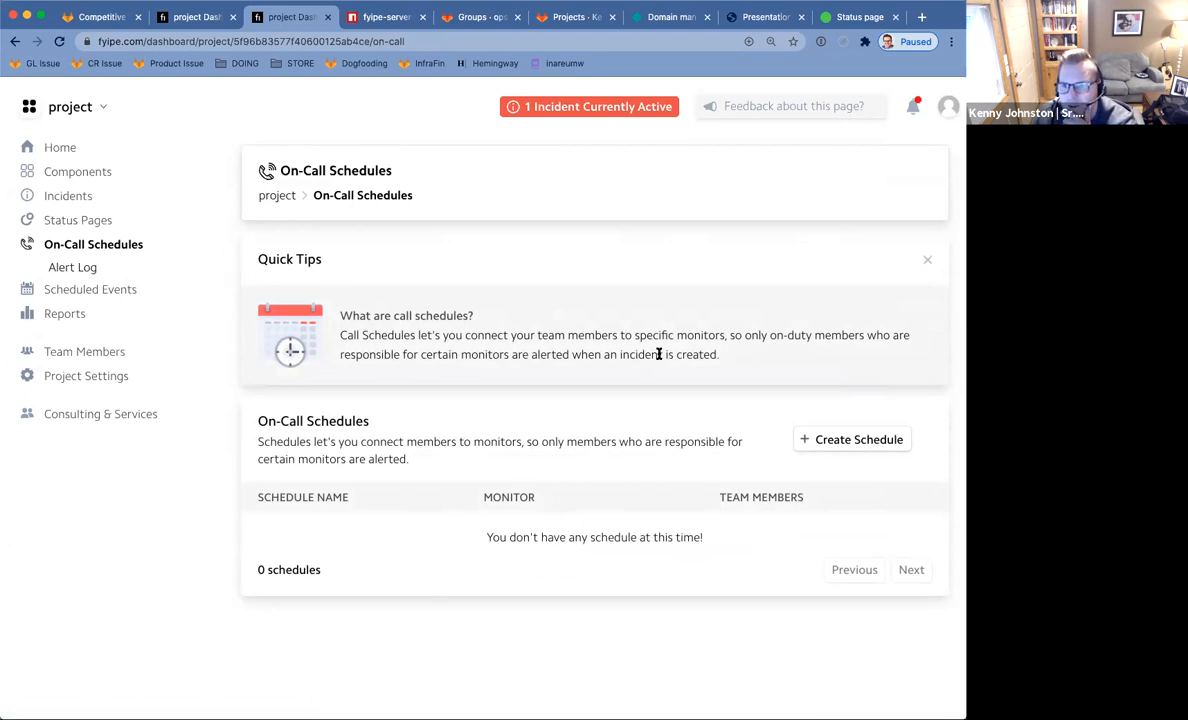
# Dismiss the quick tips and create an on-call schedule named 'Home Page Rotation'.
pyautogui.click(931, 260)
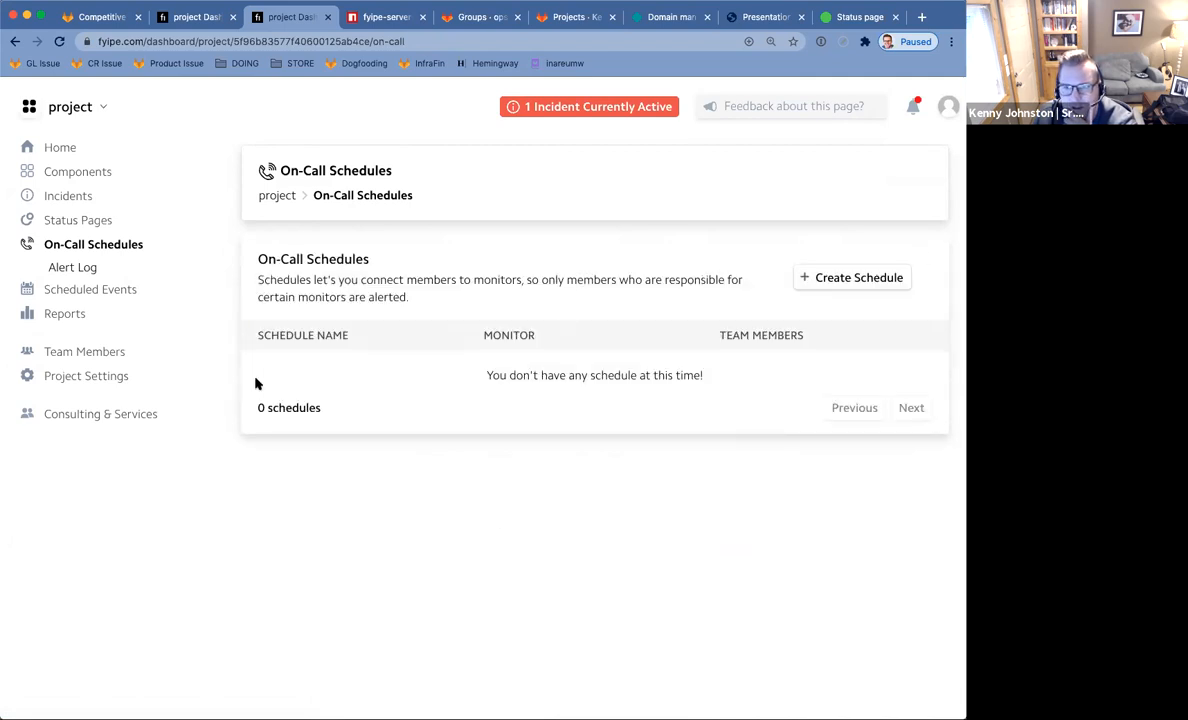
pyautogui.click(840, 284)
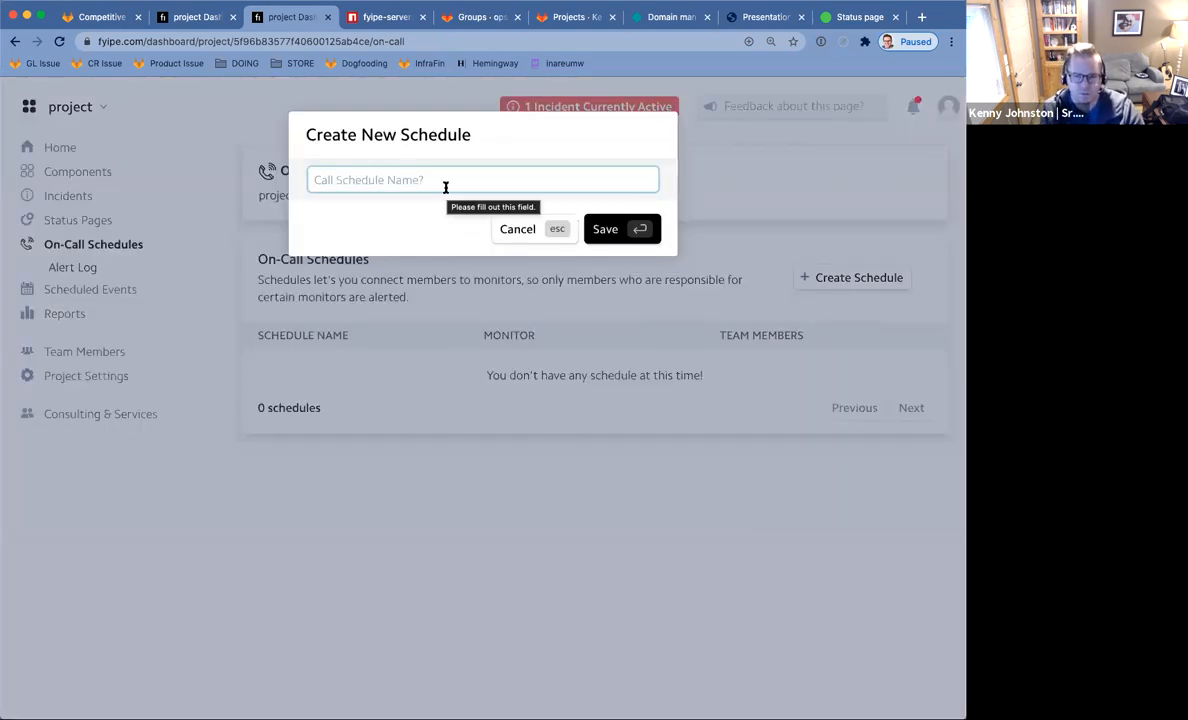
pyautogui.write('Home Page Rotation')
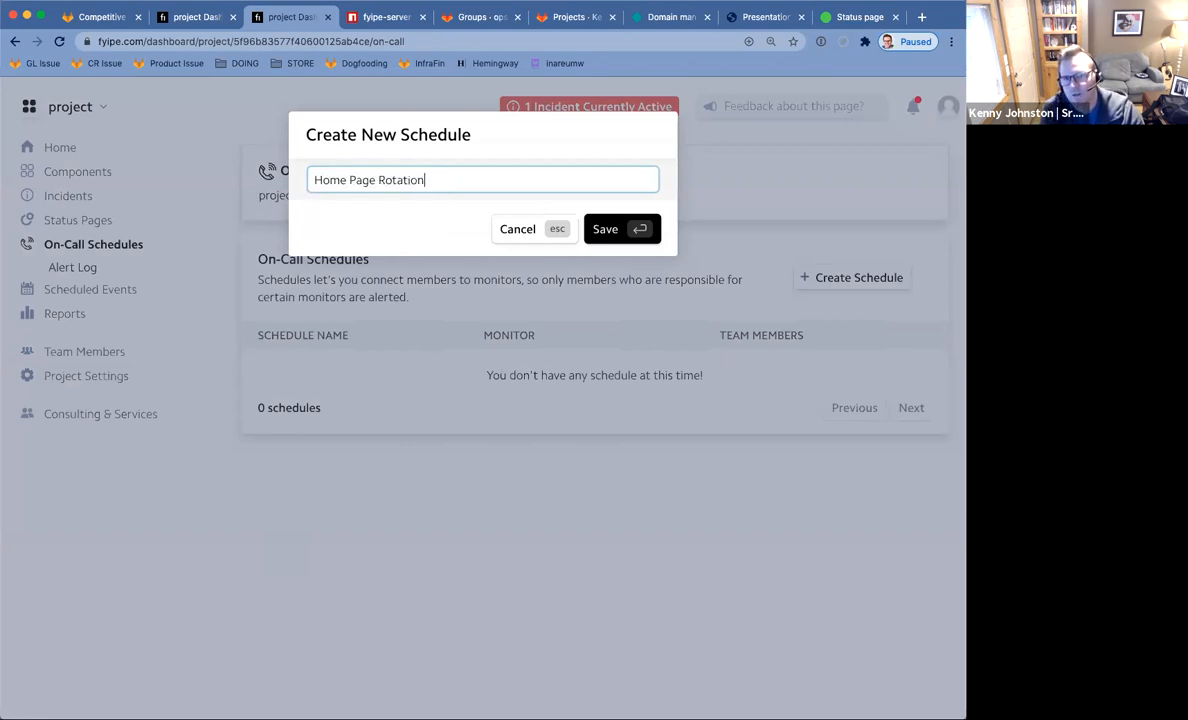
pyautogui.press('Return')
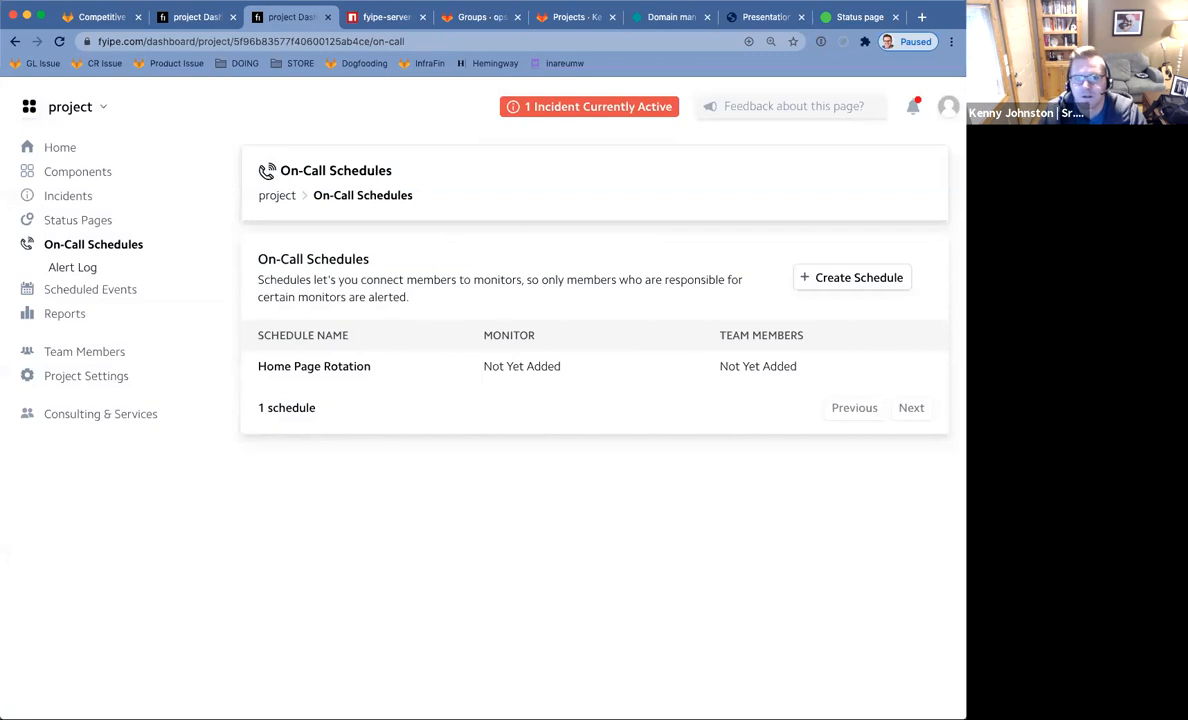
# In the schedule's settings, attach the Home Page Server and Home Page Hits monitors.
pyautogui.click(358, 368)
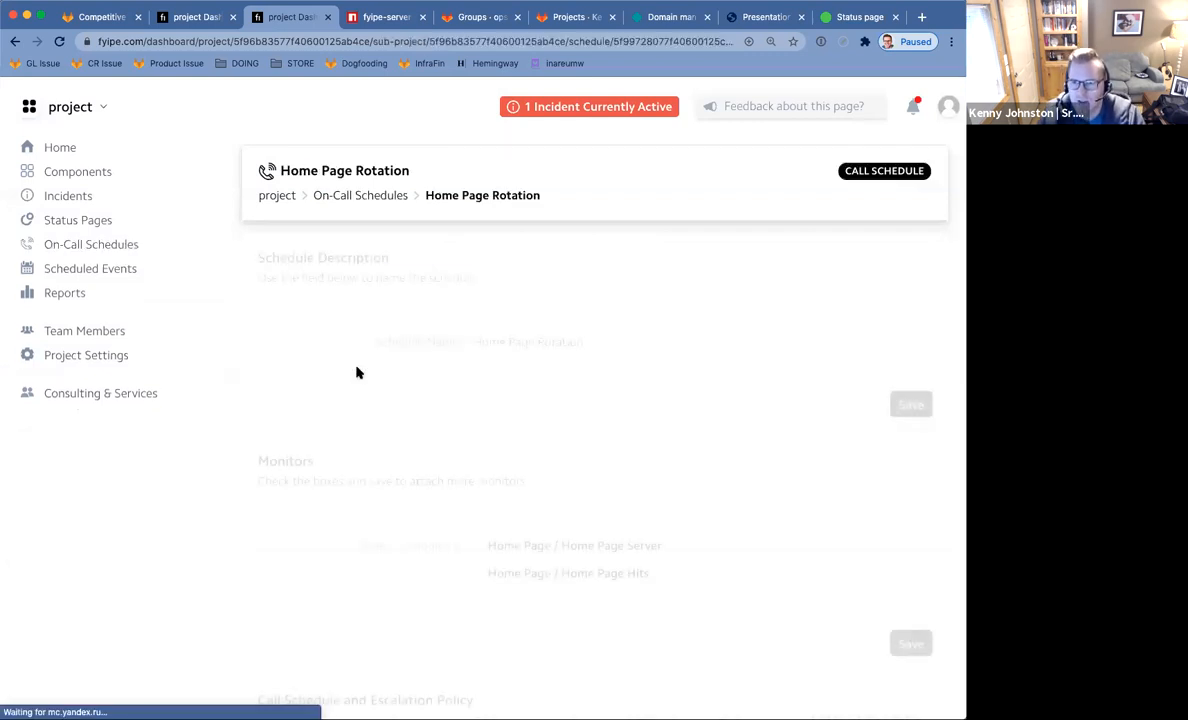
pyautogui.scroll(-3, 573, 355)
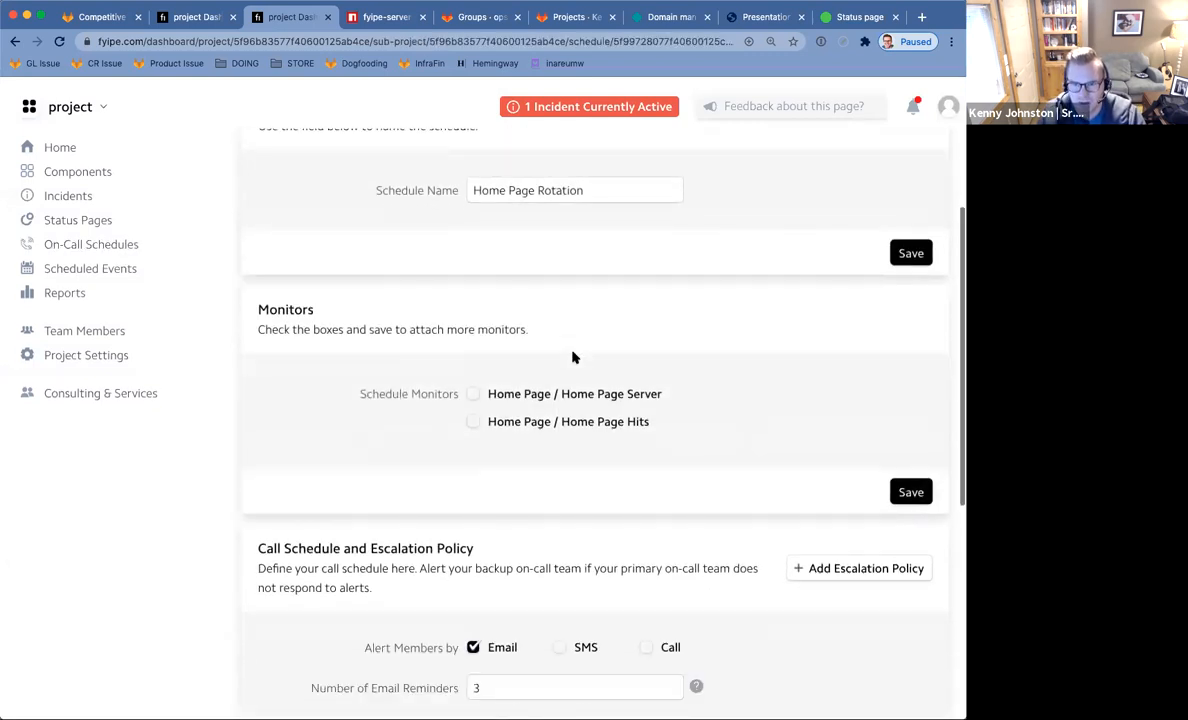
pyautogui.click(474, 394)
pyautogui.click(474, 421)
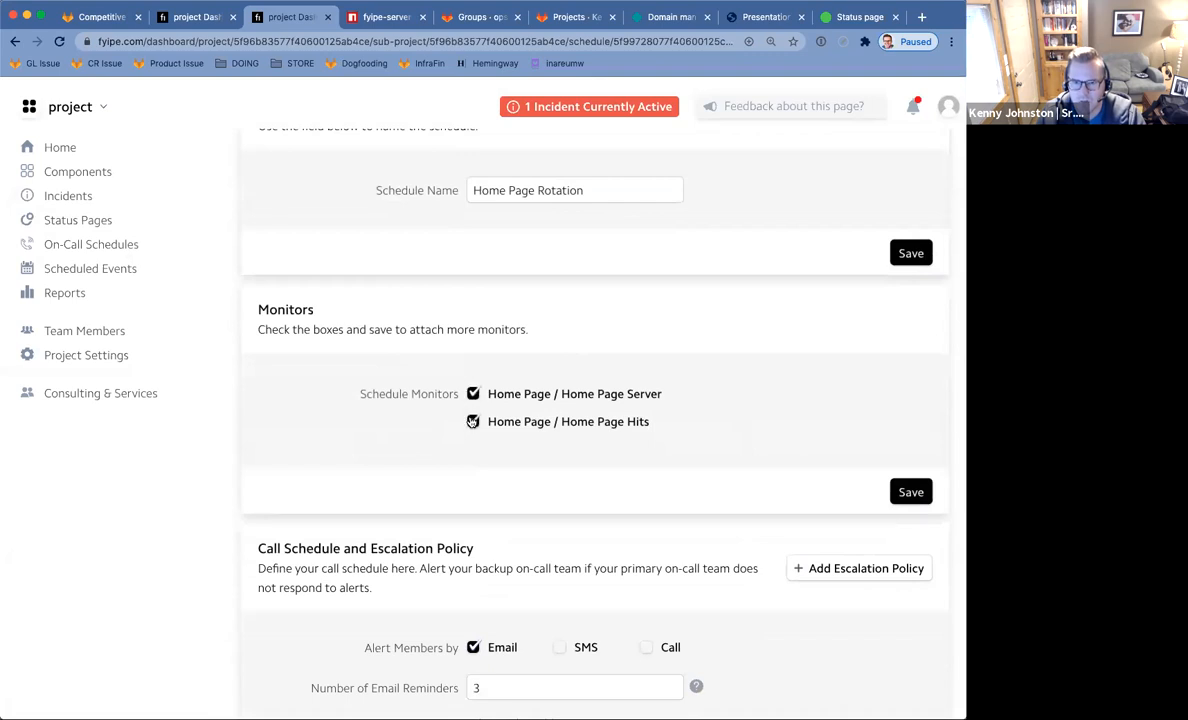
pyautogui.scroll(-7, 380, 313)
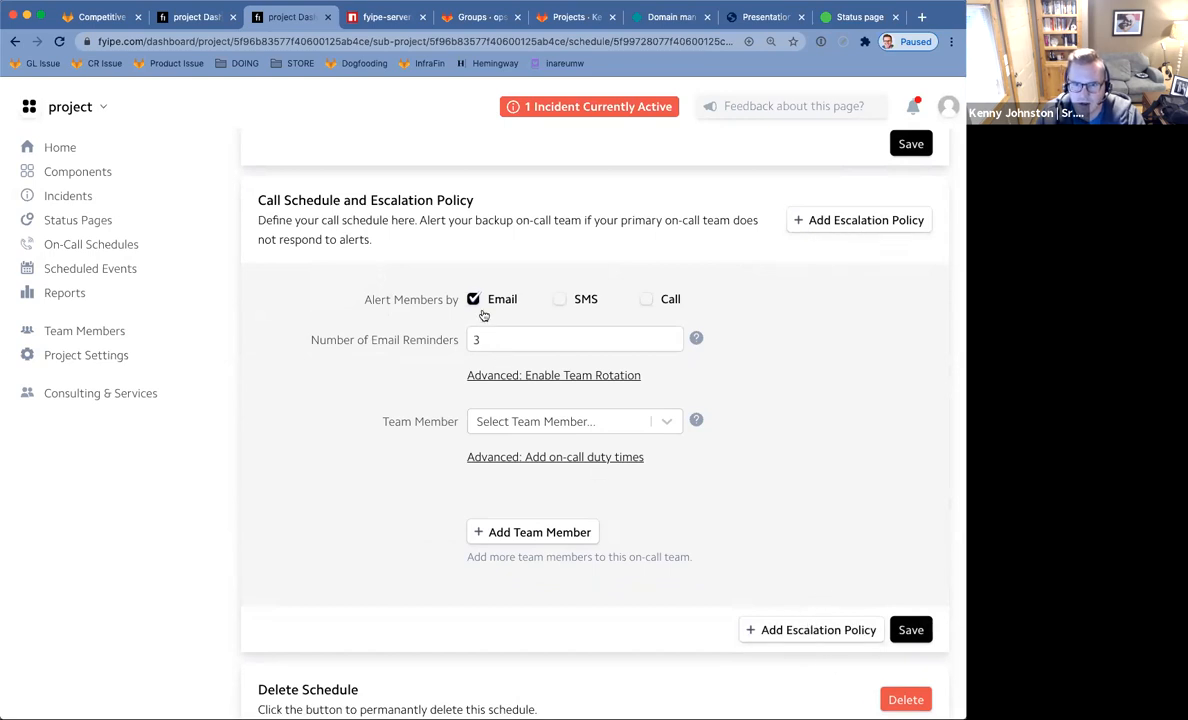
# Alert members by Email, SMS and Call with 1 call, 2 SMS and 3 email reminders.
pyautogui.click(557, 300)
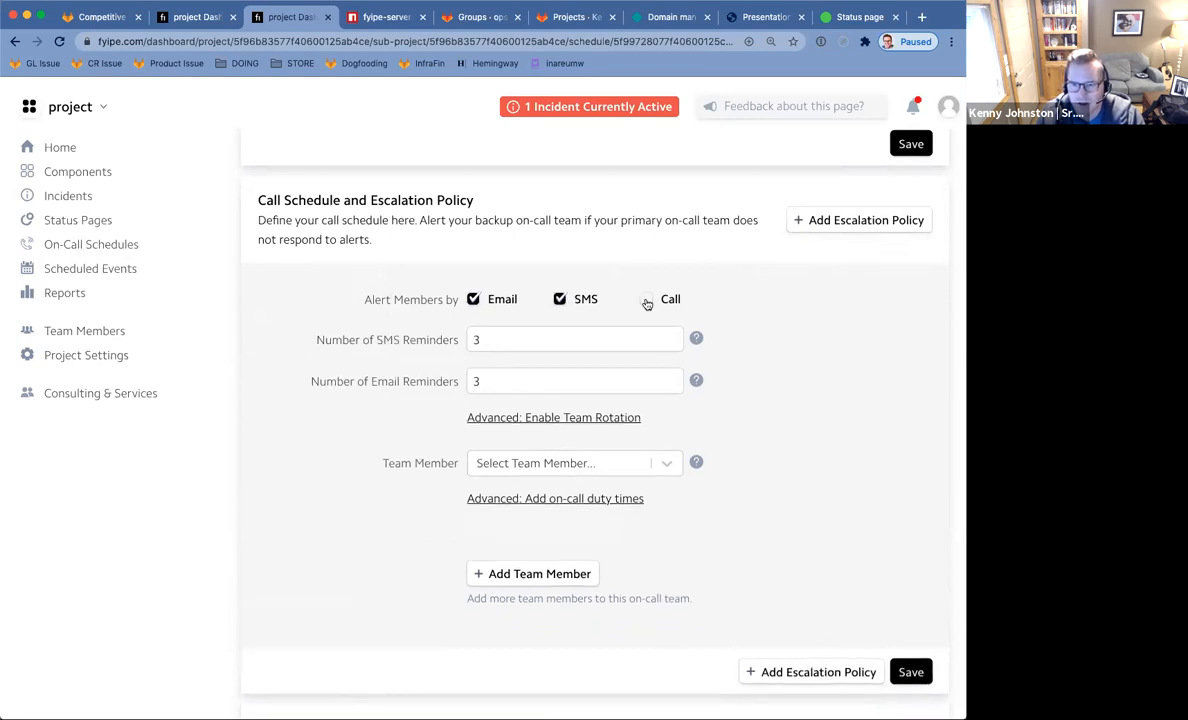
pyautogui.click(646, 300)
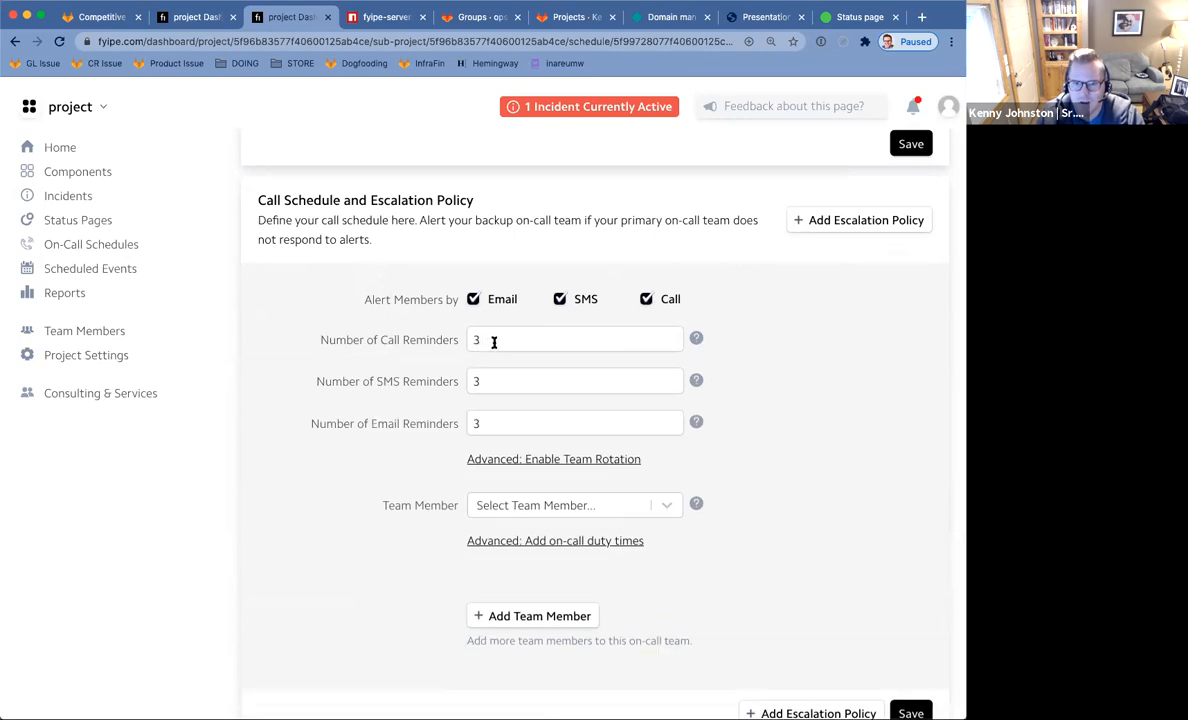
pyautogui.click(696, 339)
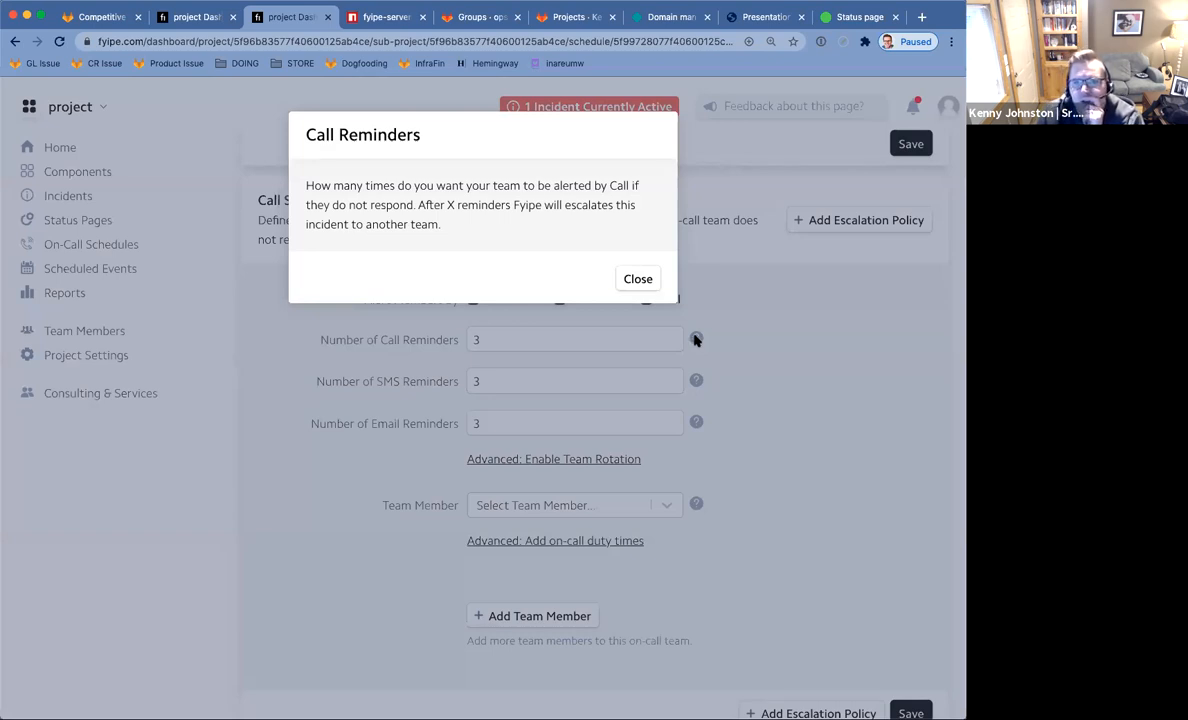
pyautogui.click(656, 284)
pyautogui.click(506, 342)
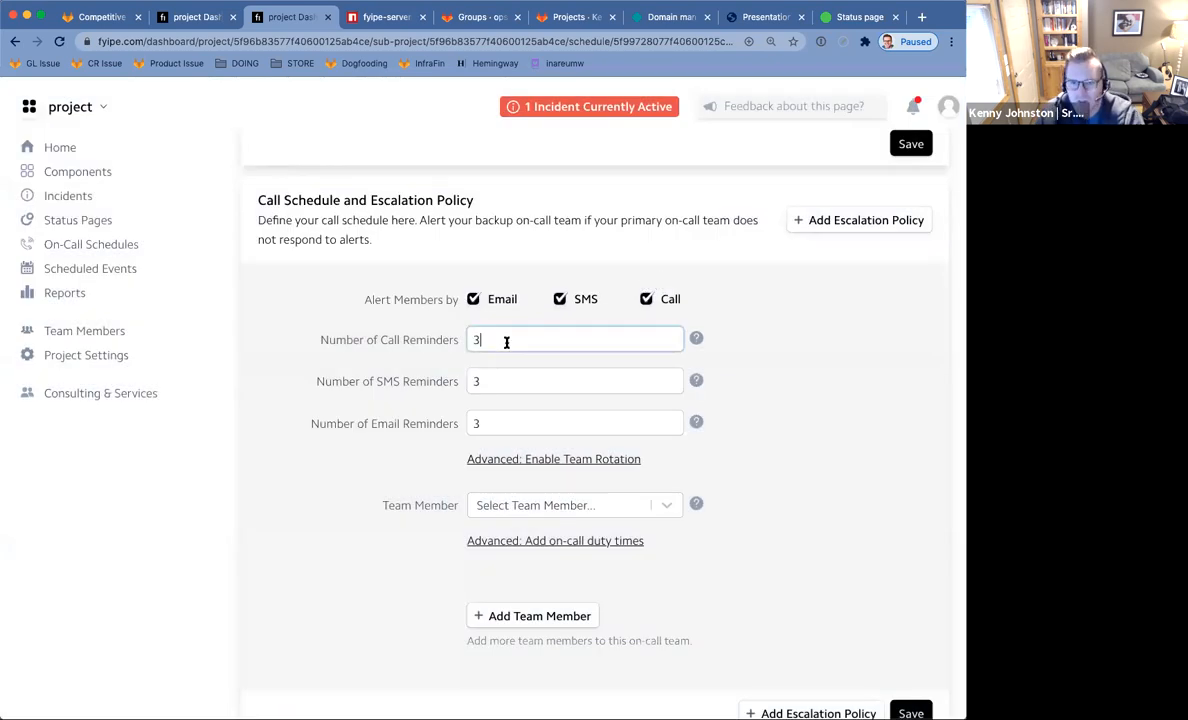
pyautogui.press('BackSpace')
pyautogui.write('1')
pyautogui.click(516, 382)
pyautogui.click(537, 424)
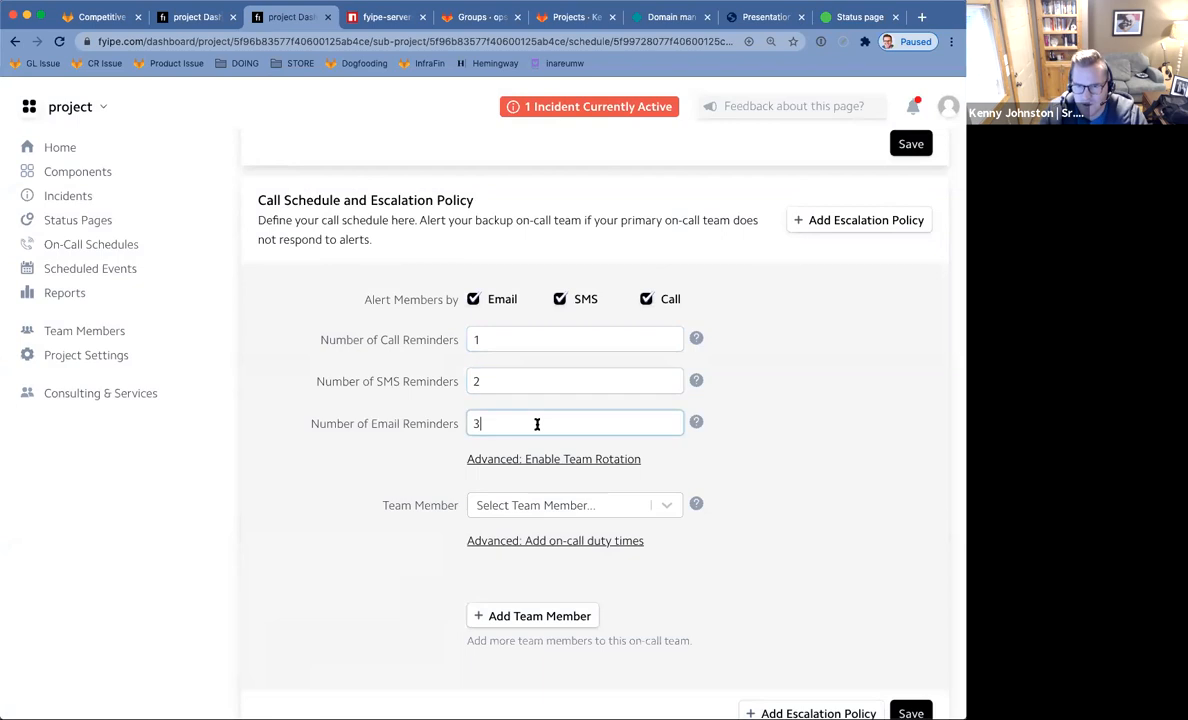
pyautogui.click(527, 505)
pyautogui.scroll(-1, 384, 510)
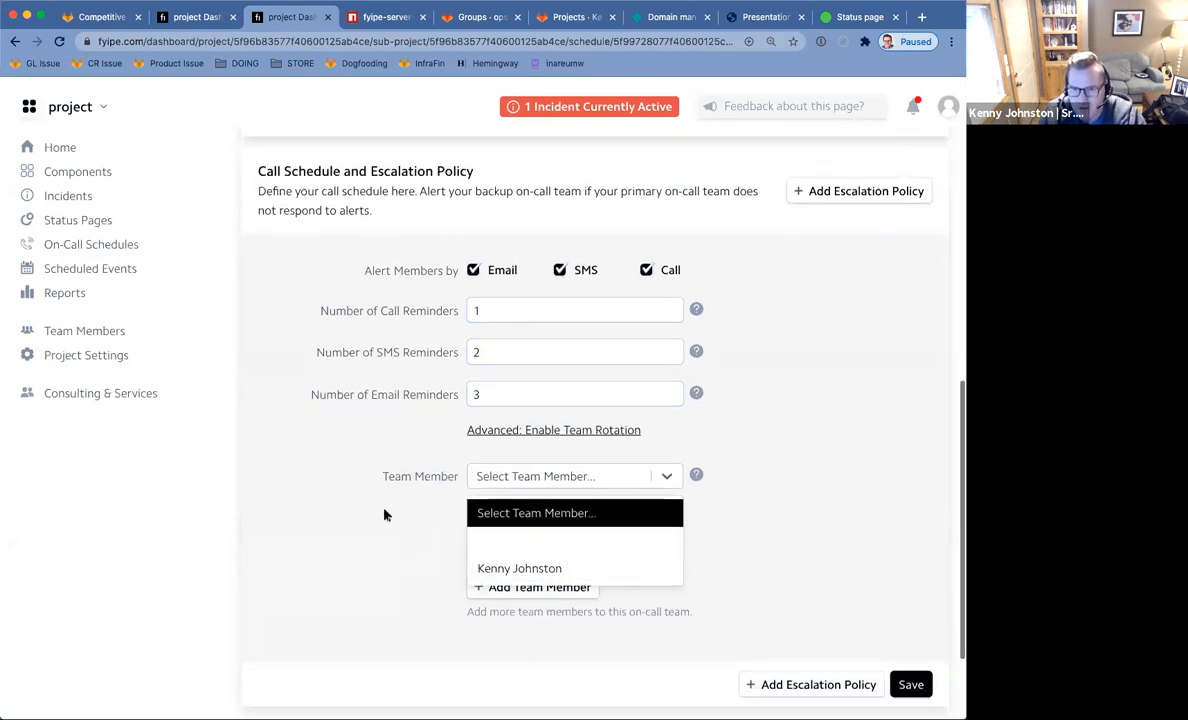
# Put the only listed team member on duty, remove the empty second slot, and save.
pyautogui.click(382, 503)
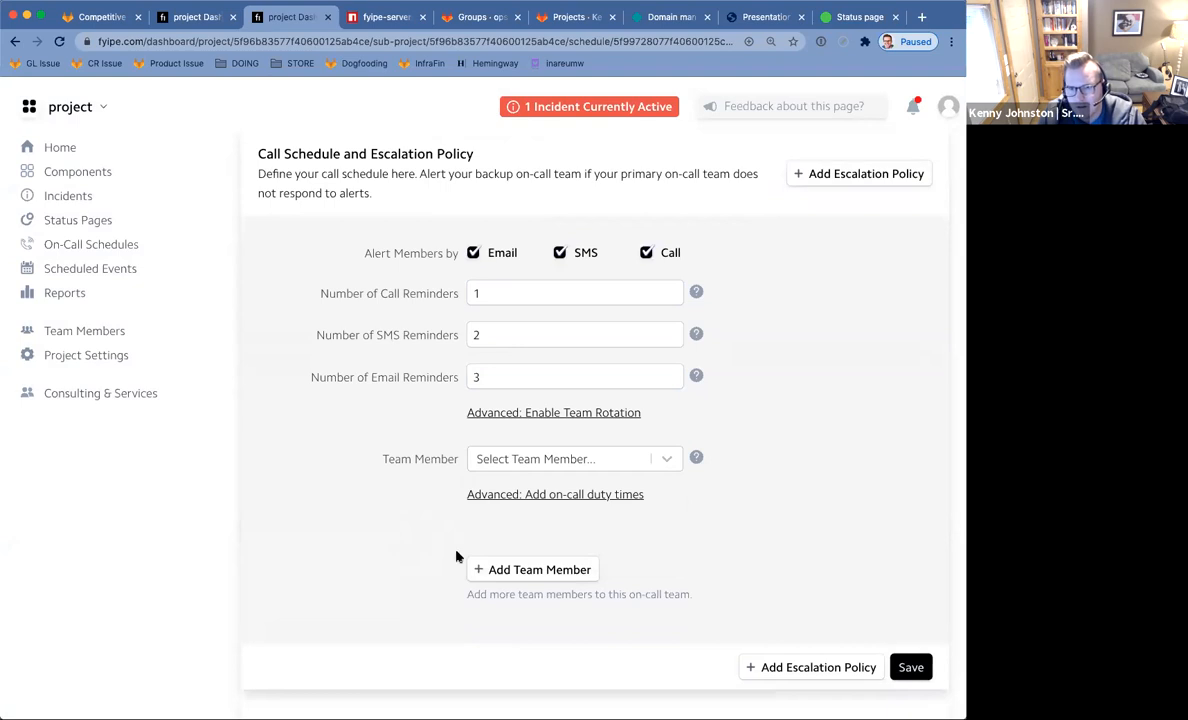
pyautogui.click(540, 570)
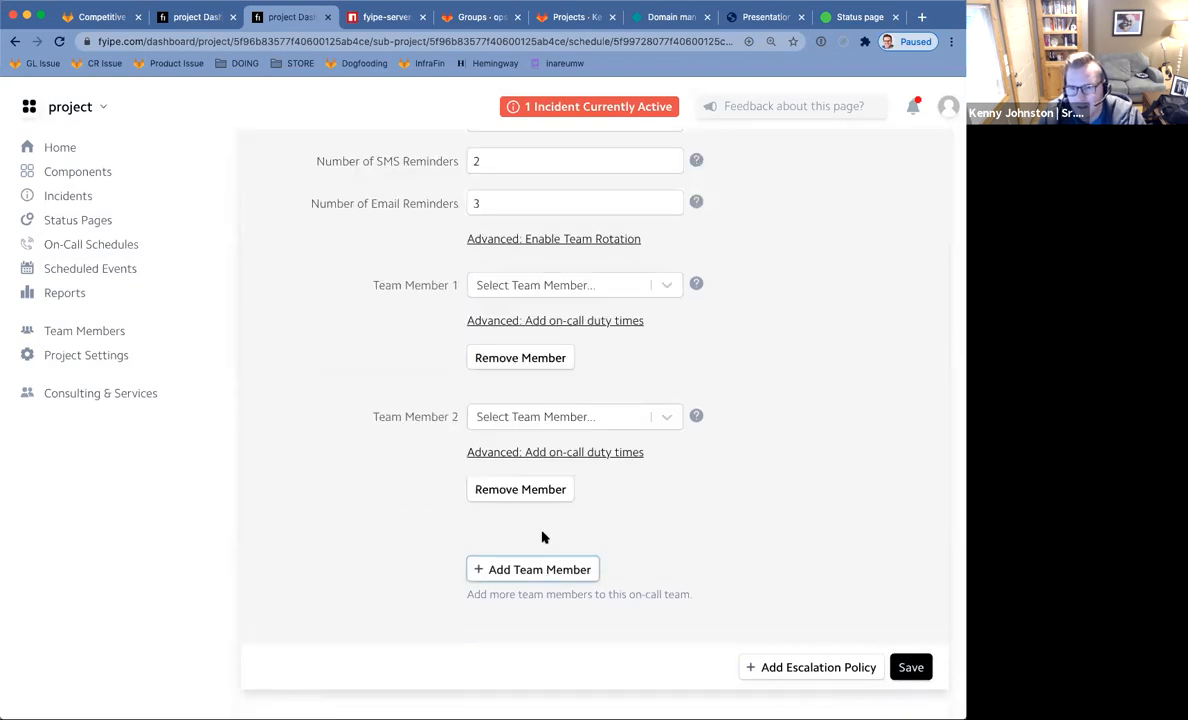
pyautogui.click(658, 418)
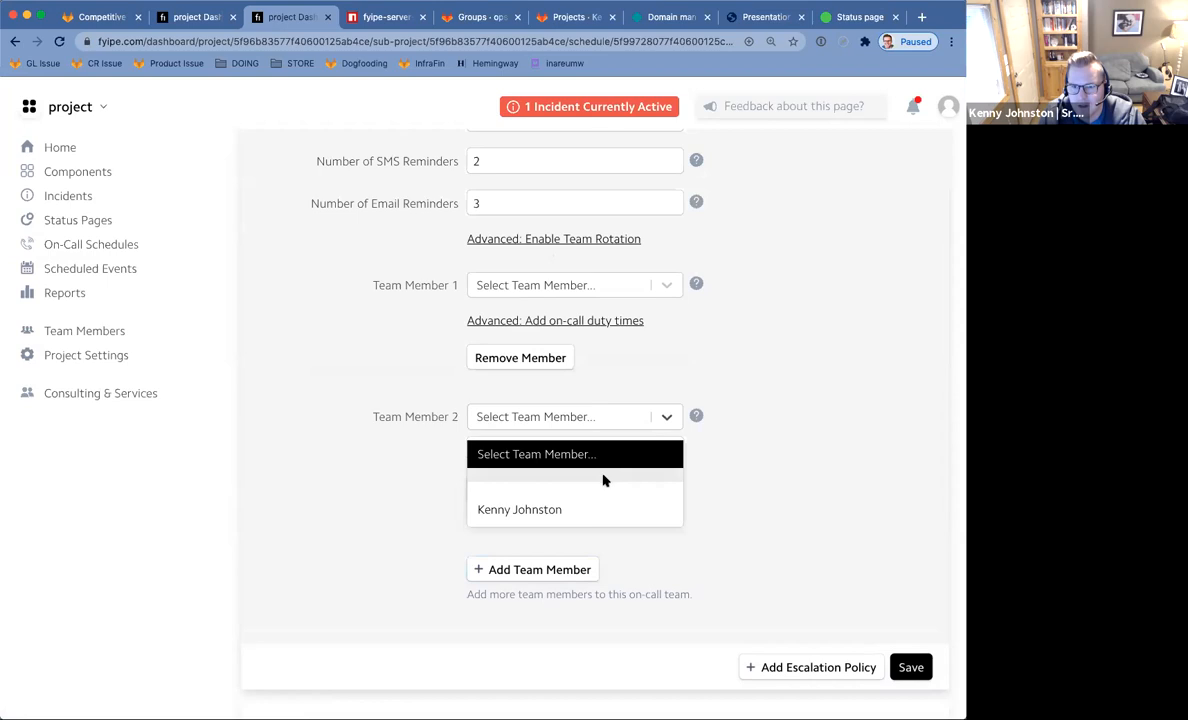
pyautogui.click(369, 511)
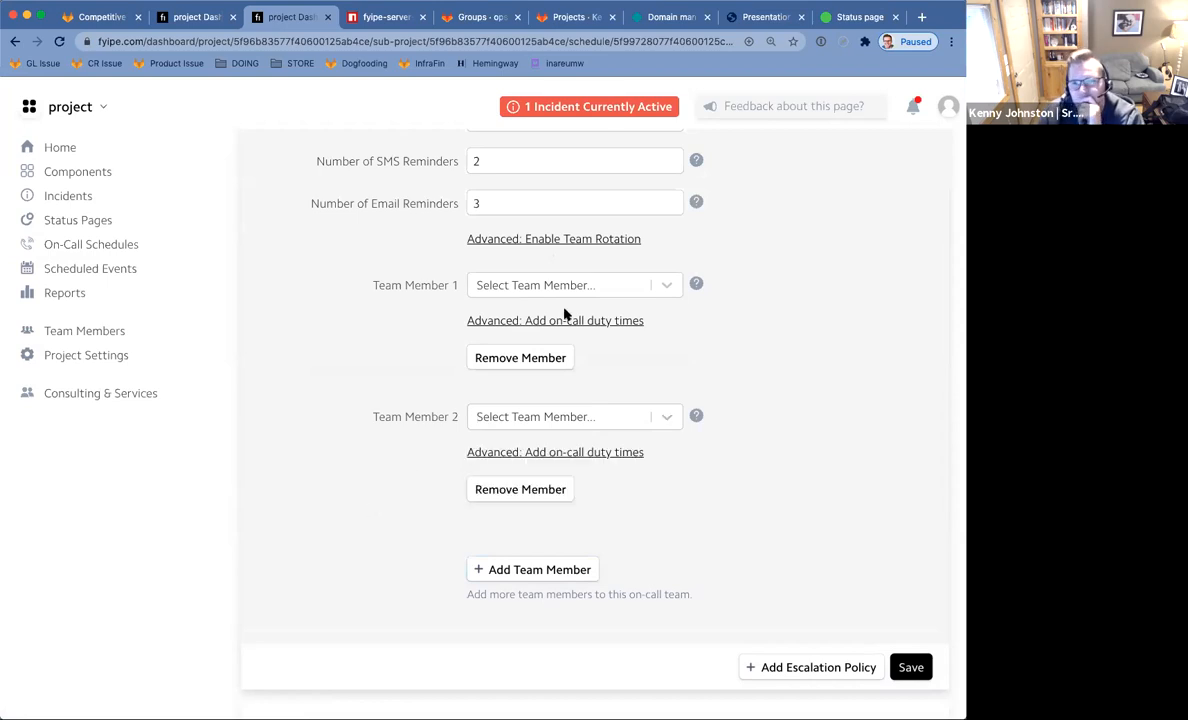
pyautogui.click(592, 290)
pyautogui.click(577, 378)
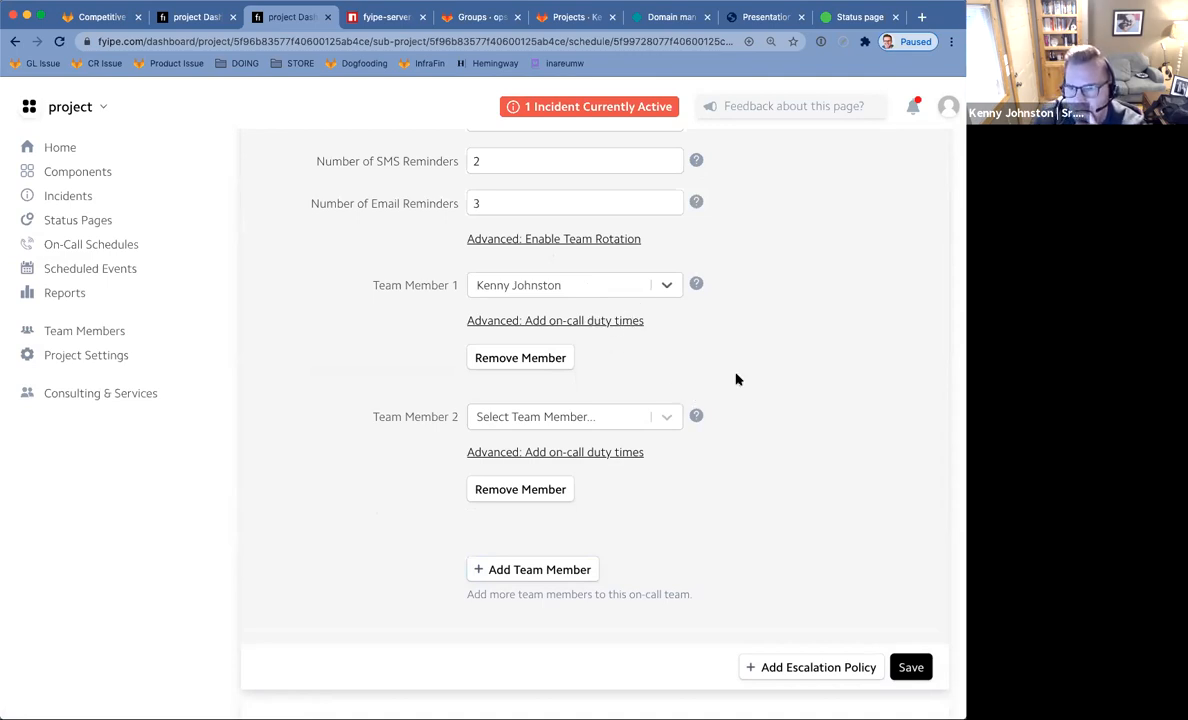
pyautogui.scroll(-2, 737, 380)
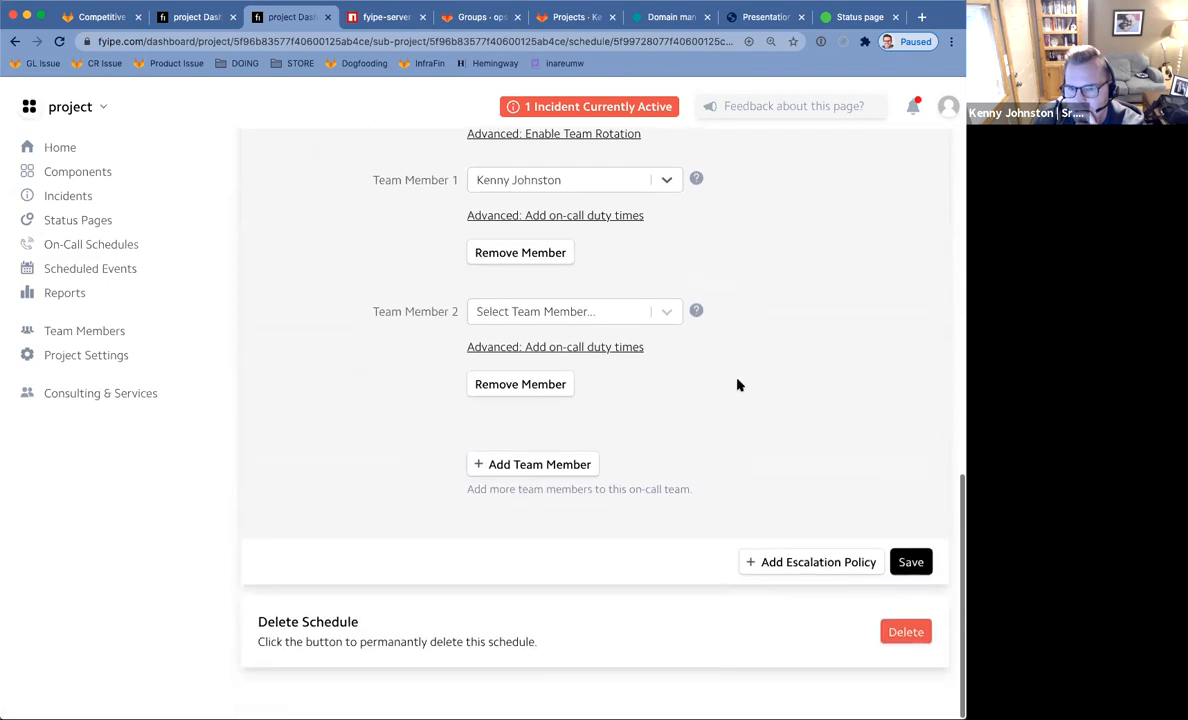
pyautogui.click(905, 562)
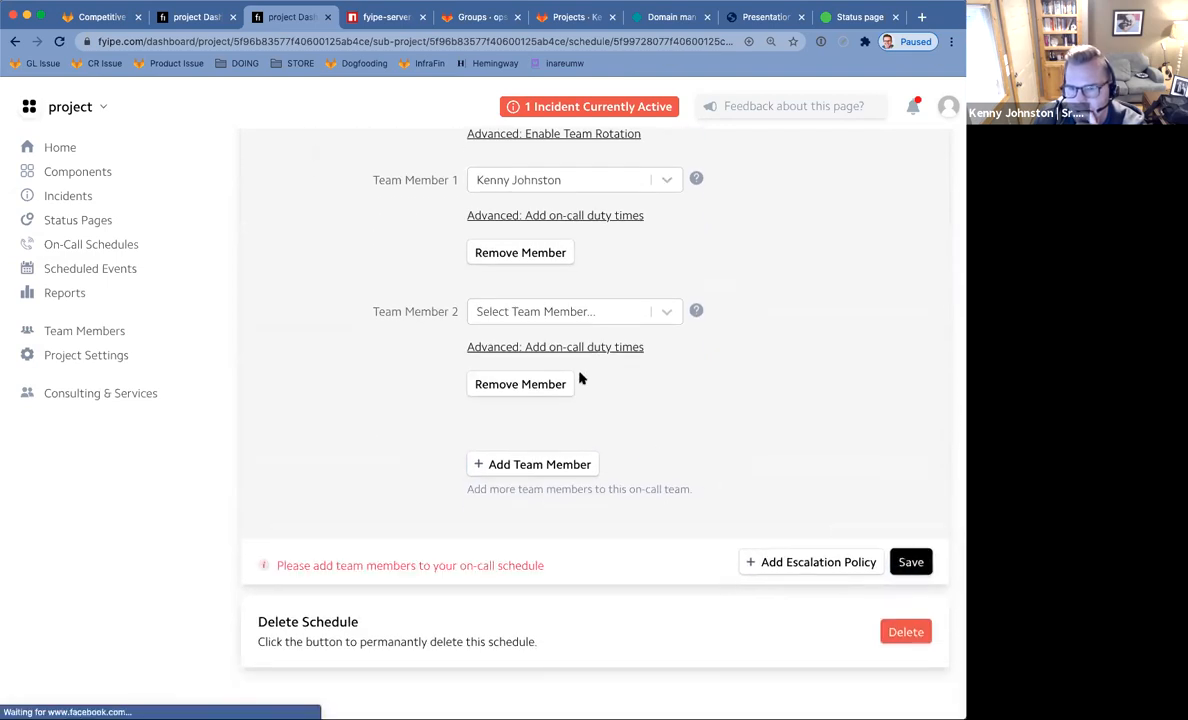
pyautogui.click(517, 386)
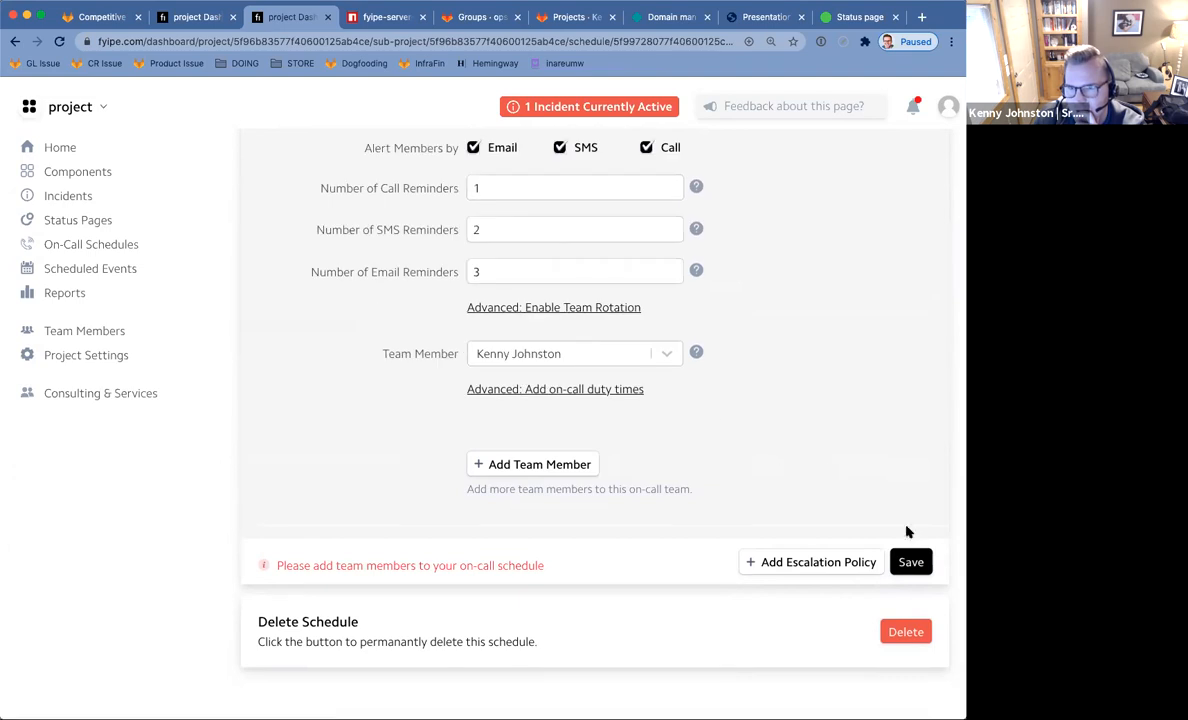
pyautogui.click(909, 561)
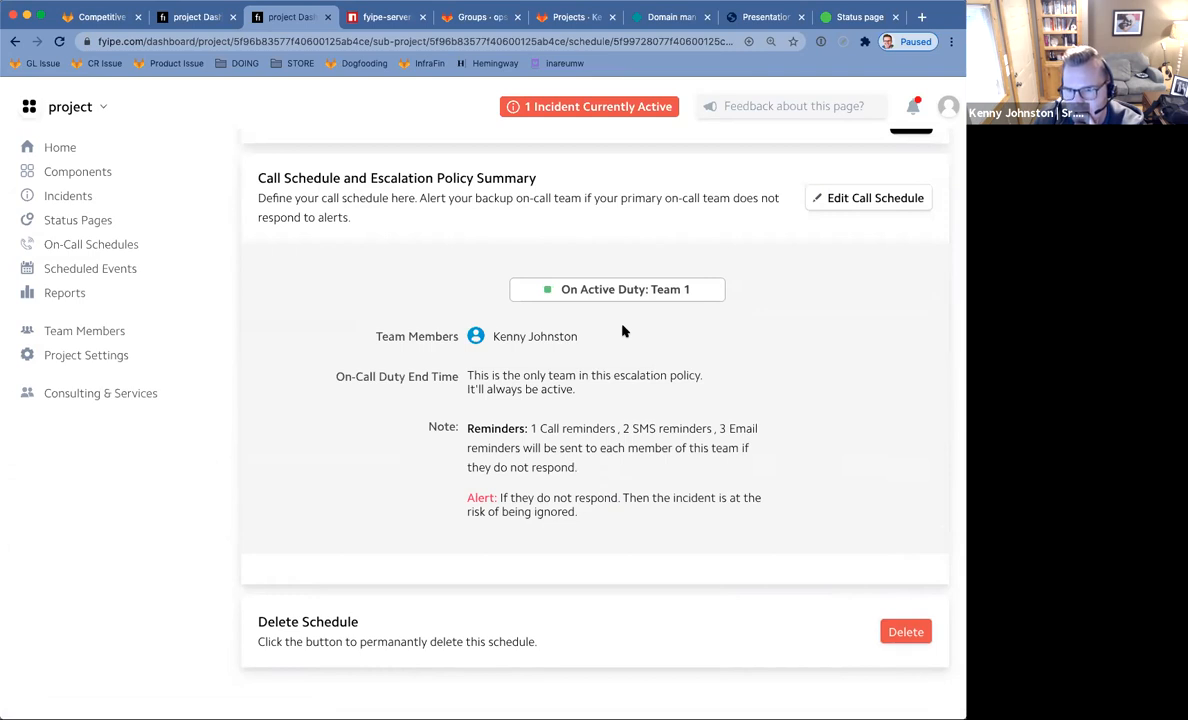
# Reopen Home Page Rotation for editing, try adding on-call duty times, and dismiss the upgrade prompt.
pyautogui.click(893, 198)
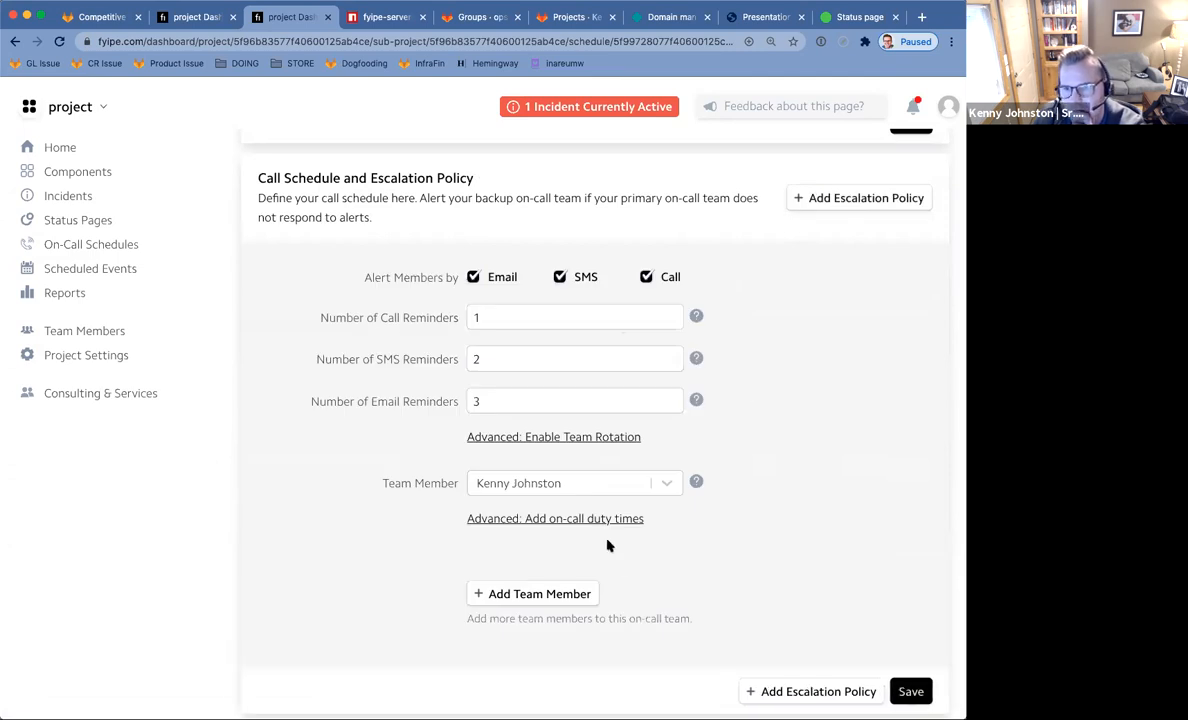
pyautogui.click(605, 519)
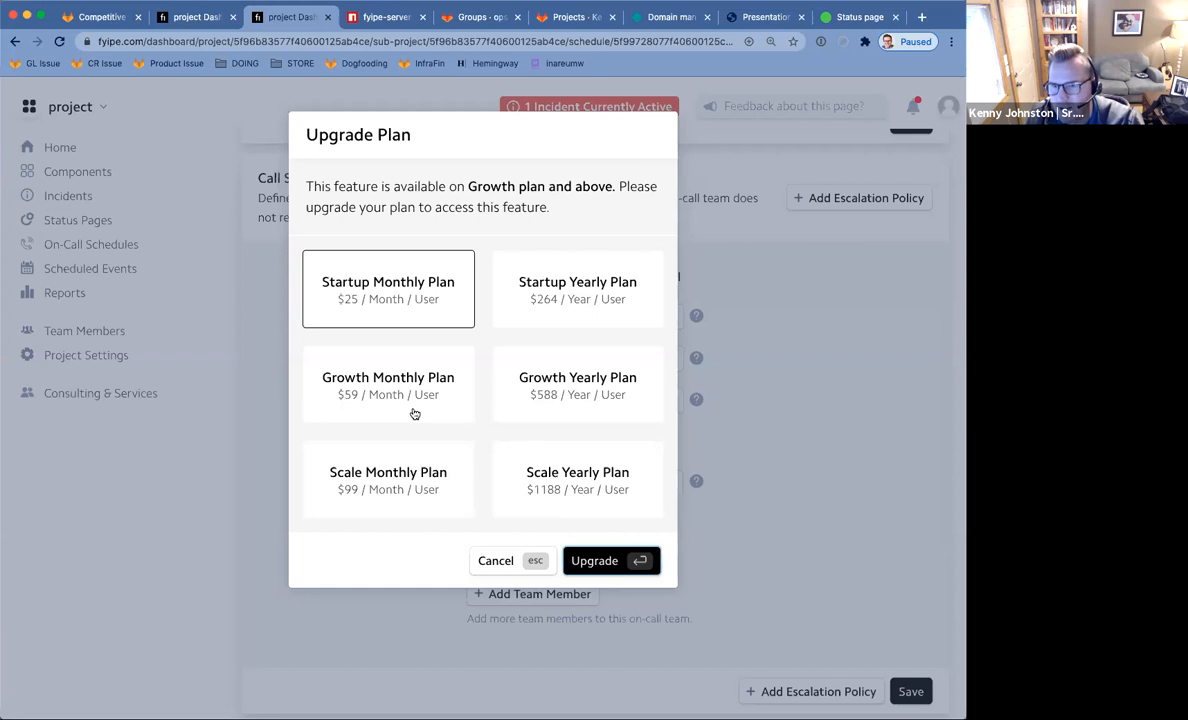
pyautogui.press('Escape')
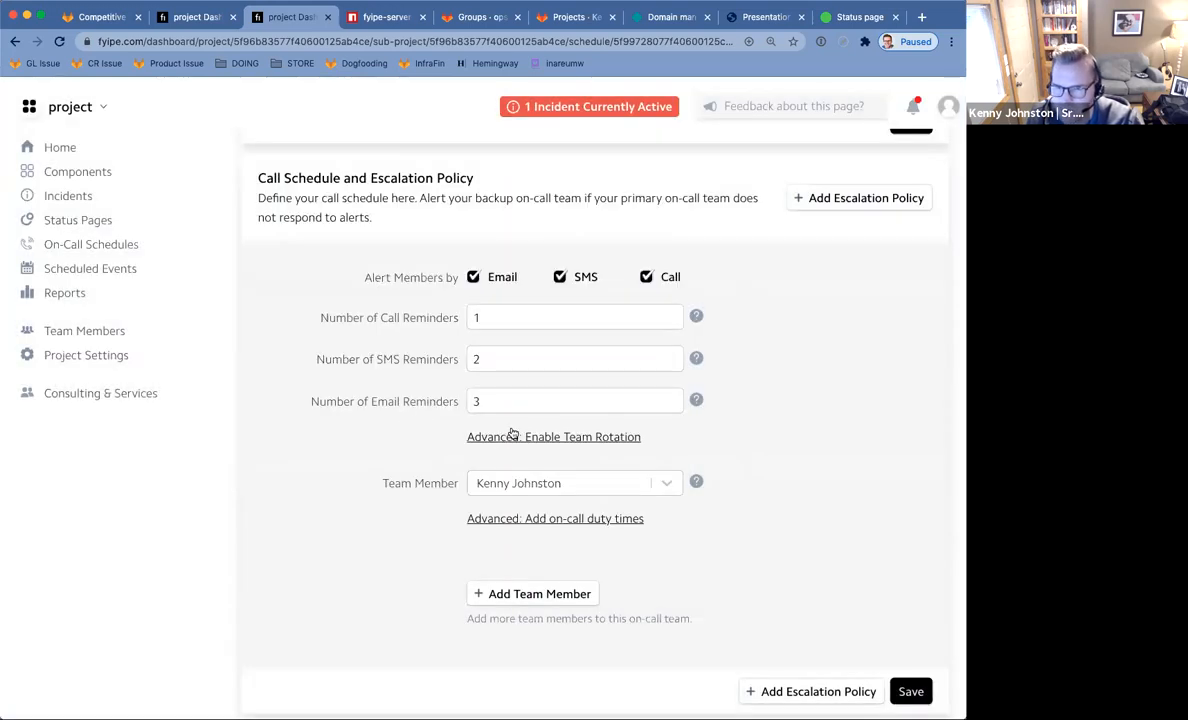
pyautogui.scroll(-3, 750, 462)
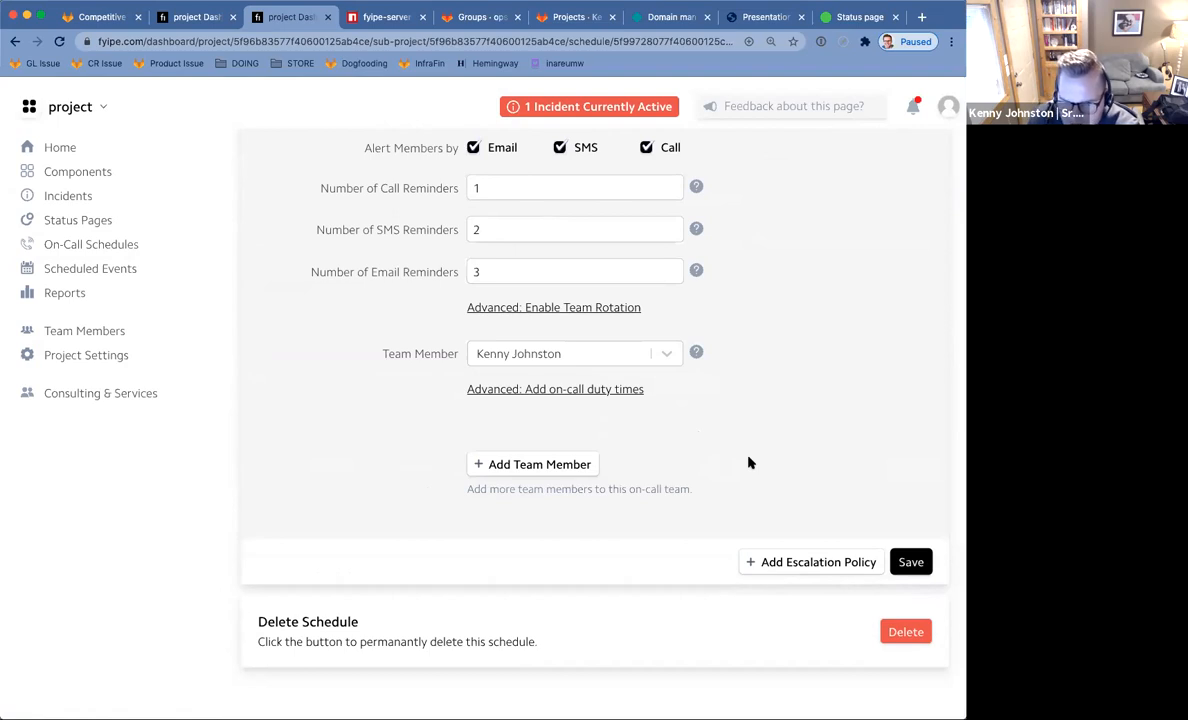
pyautogui.scroll(10, 750, 462)
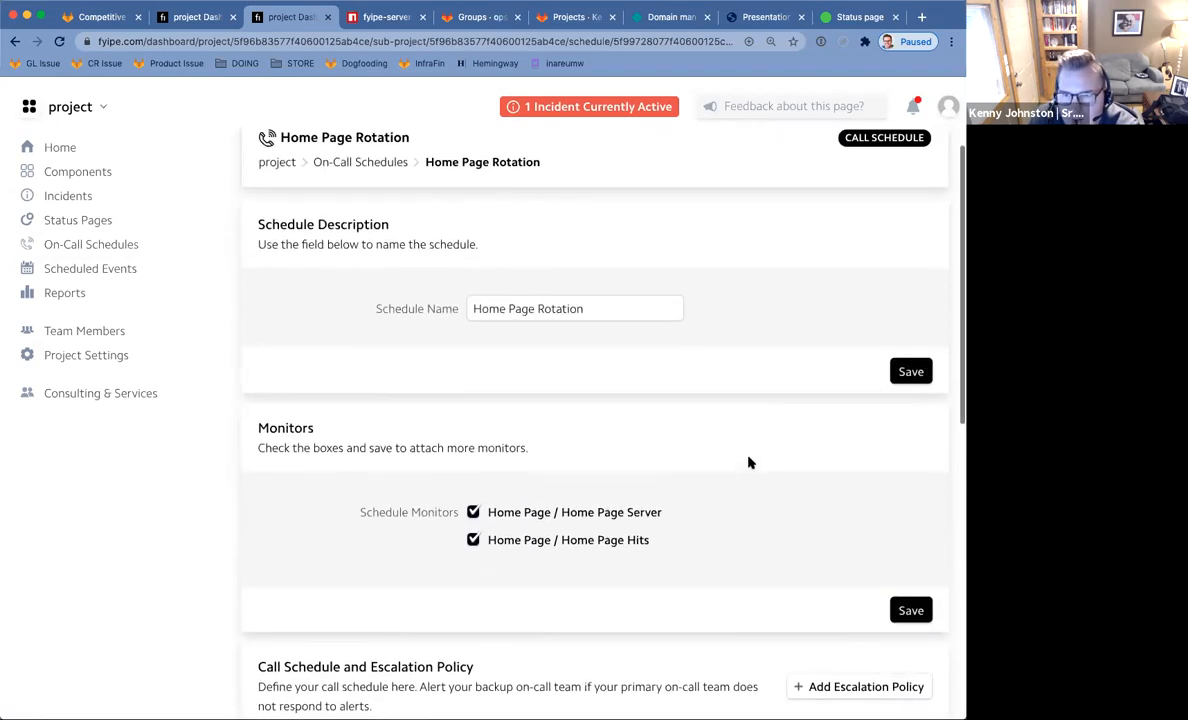
pyautogui.scroll(2, 750, 462)
pyautogui.scroll(-10, 750, 462)
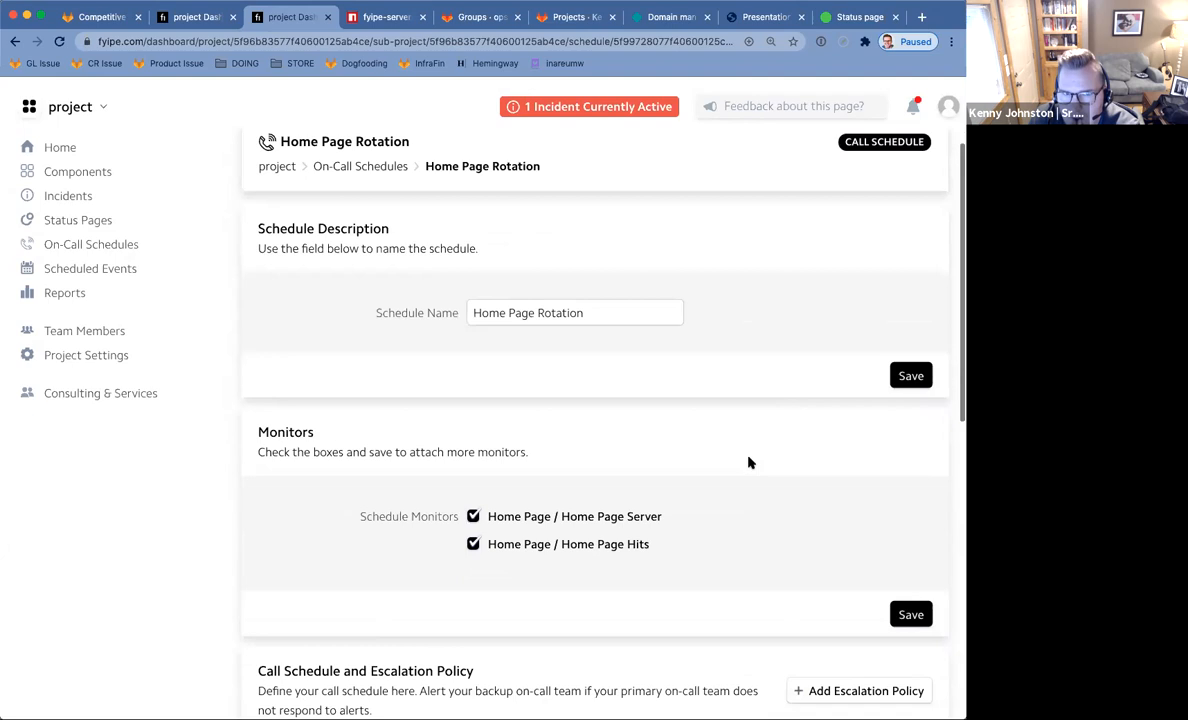
# View Scheduled Events, then browse the Reports page showing no resolve time, incidents or member reports.
pyautogui.click(67, 269)
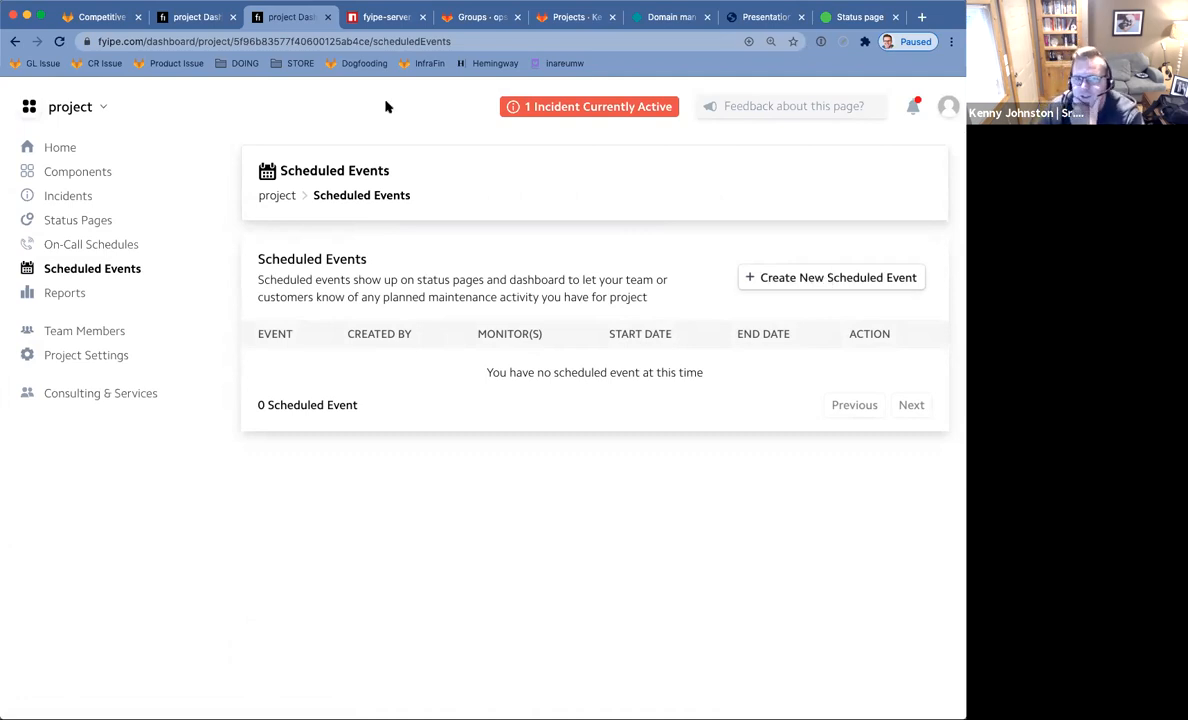
pyautogui.click(58, 296)
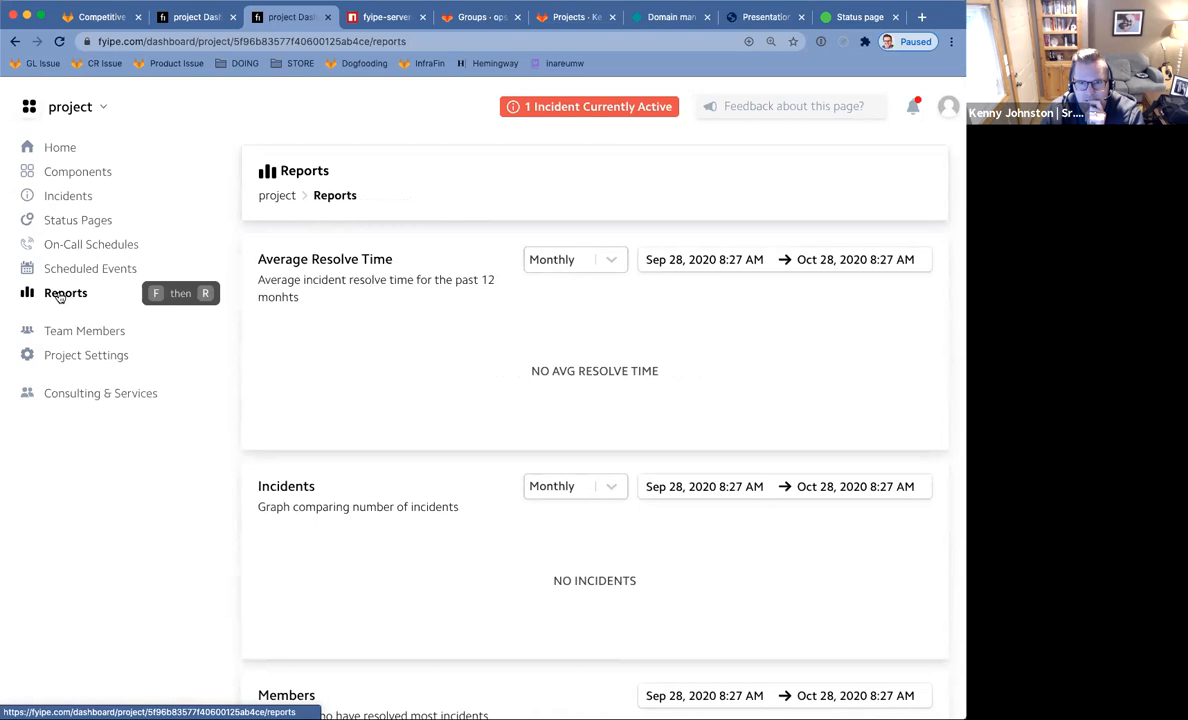
pyautogui.scroll(-1, 330, 407)
pyautogui.scroll(-8, 330, 407)
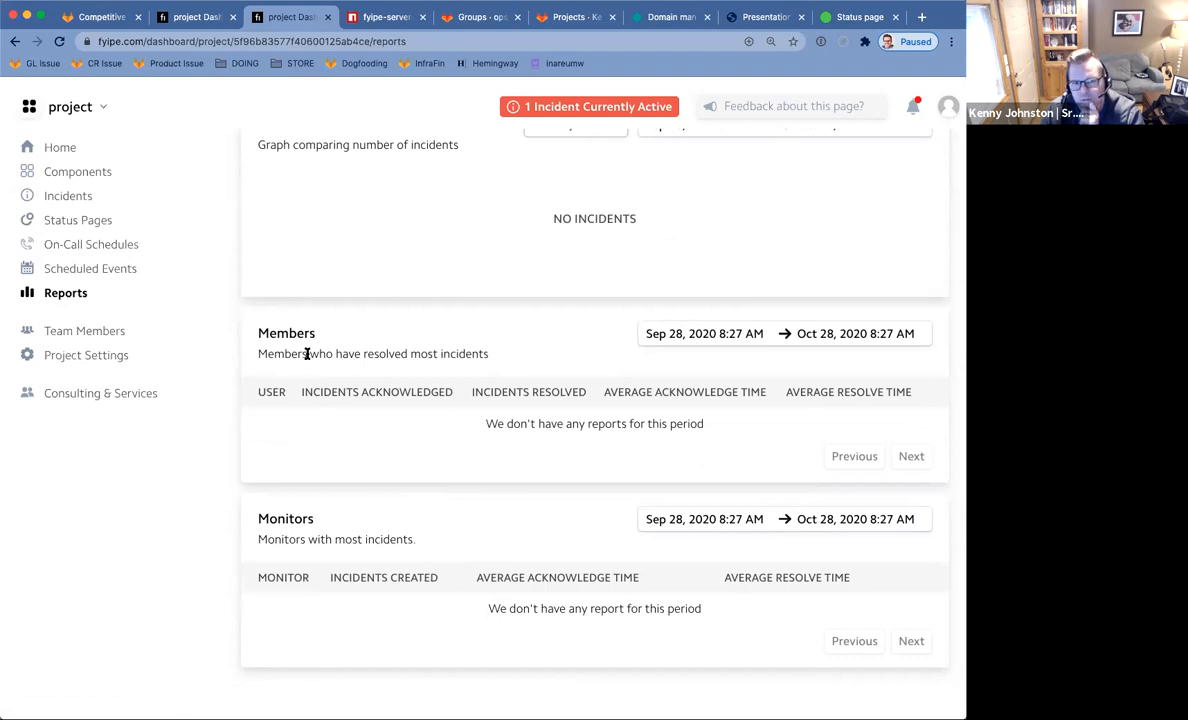
pyautogui.scroll(5, 306, 355)
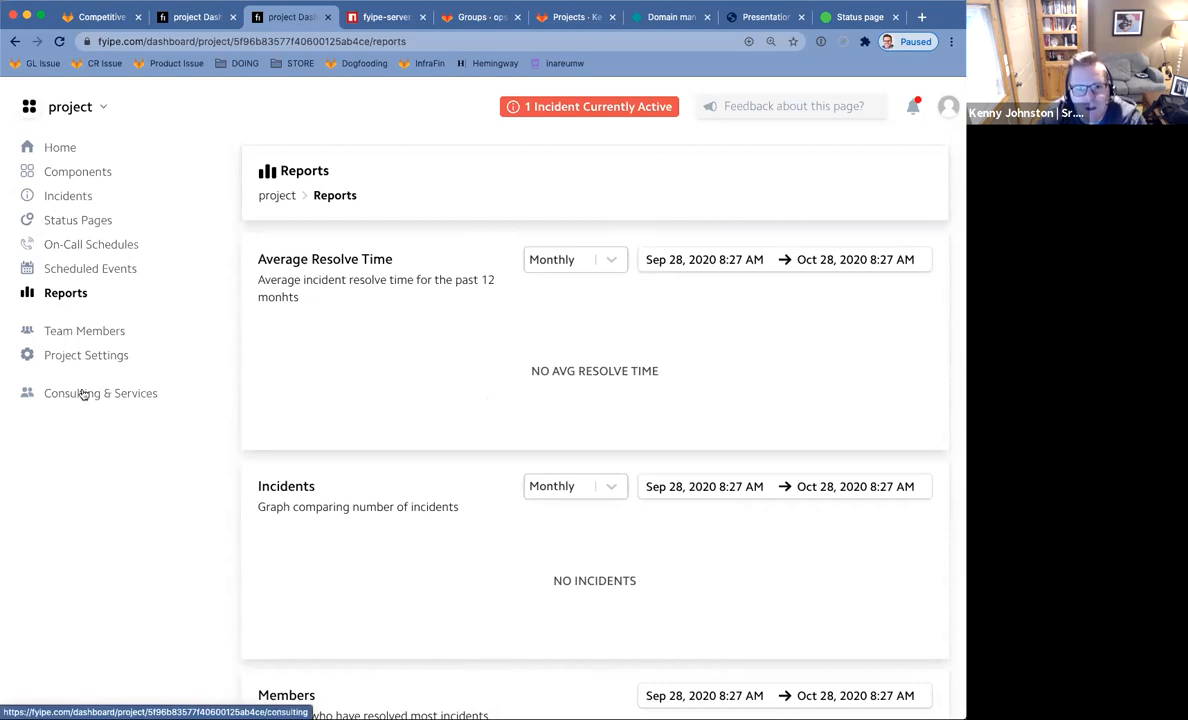
# Go through the project's Status Pages to Project Settings, showing project name 'project' and no sub projects.
pyautogui.click(92, 108)
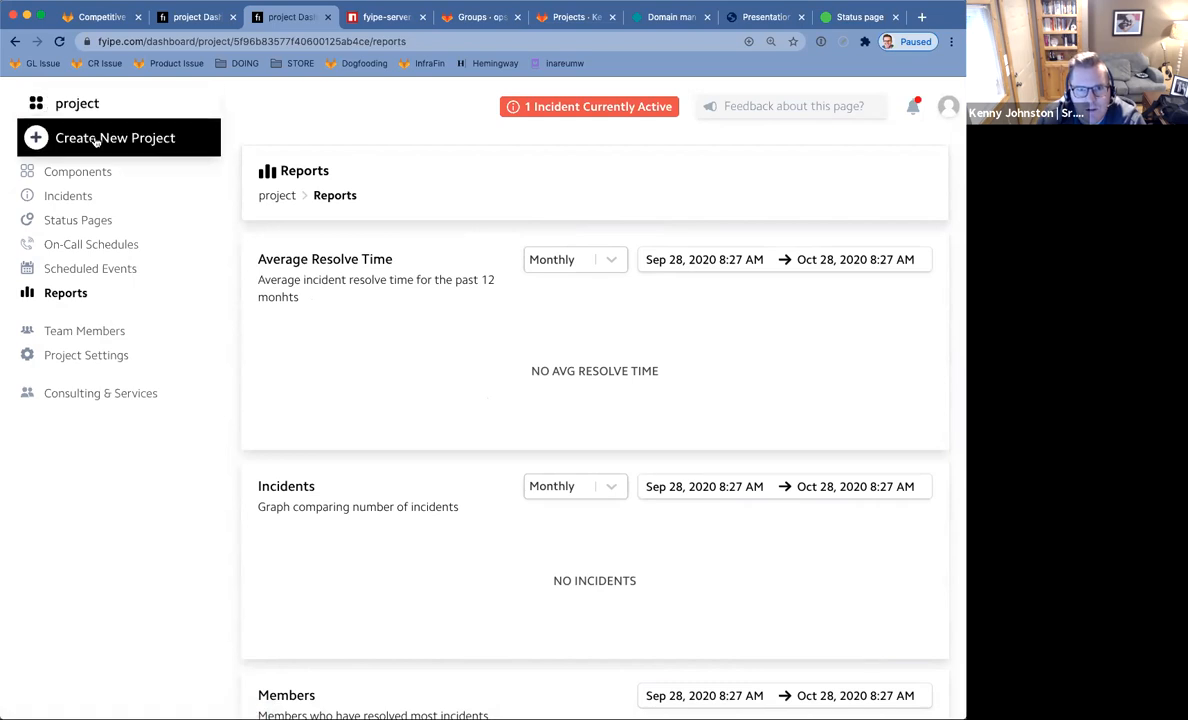
pyautogui.click(180, 221)
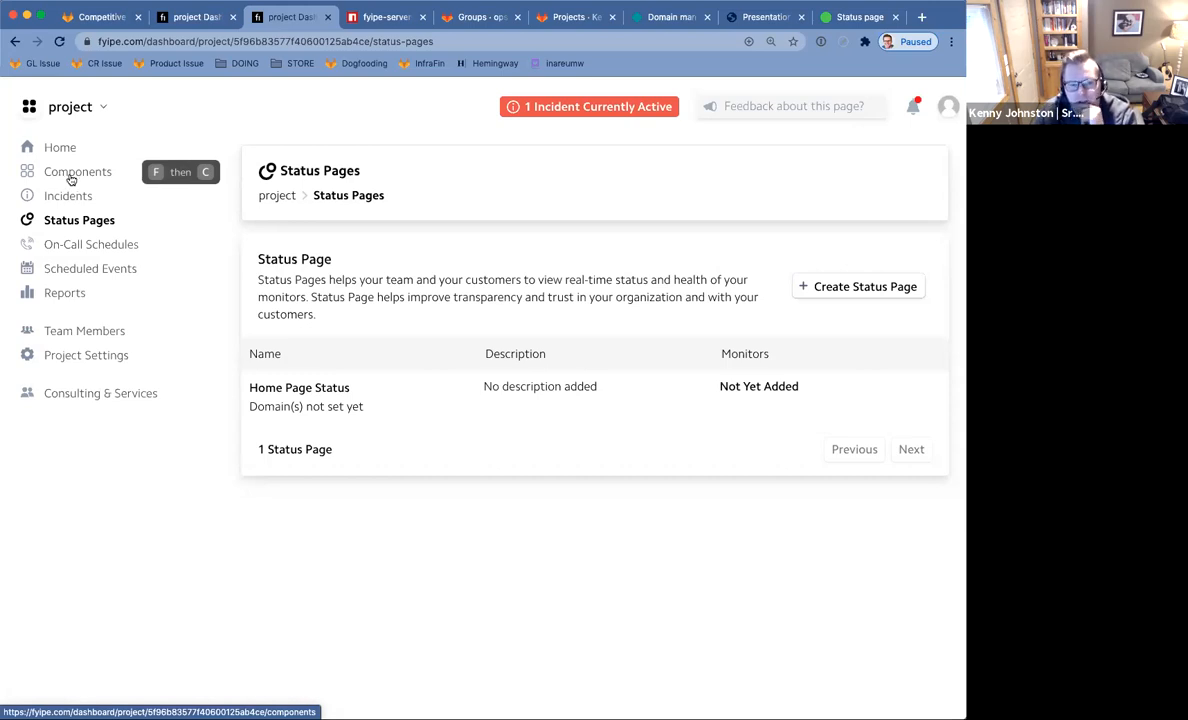
pyautogui.click(81, 357)
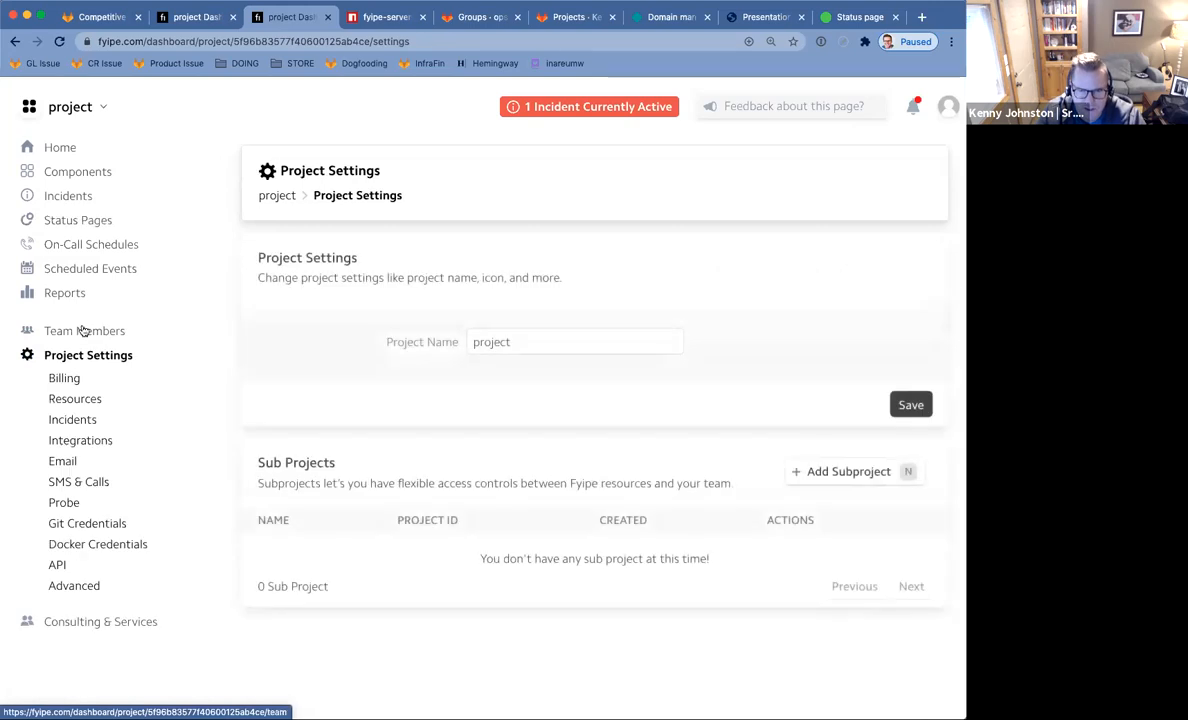
# Open Integrations settings and browse the Zapier templates for Slack, Trello and Google Sheets.
pyautogui.click(74, 441)
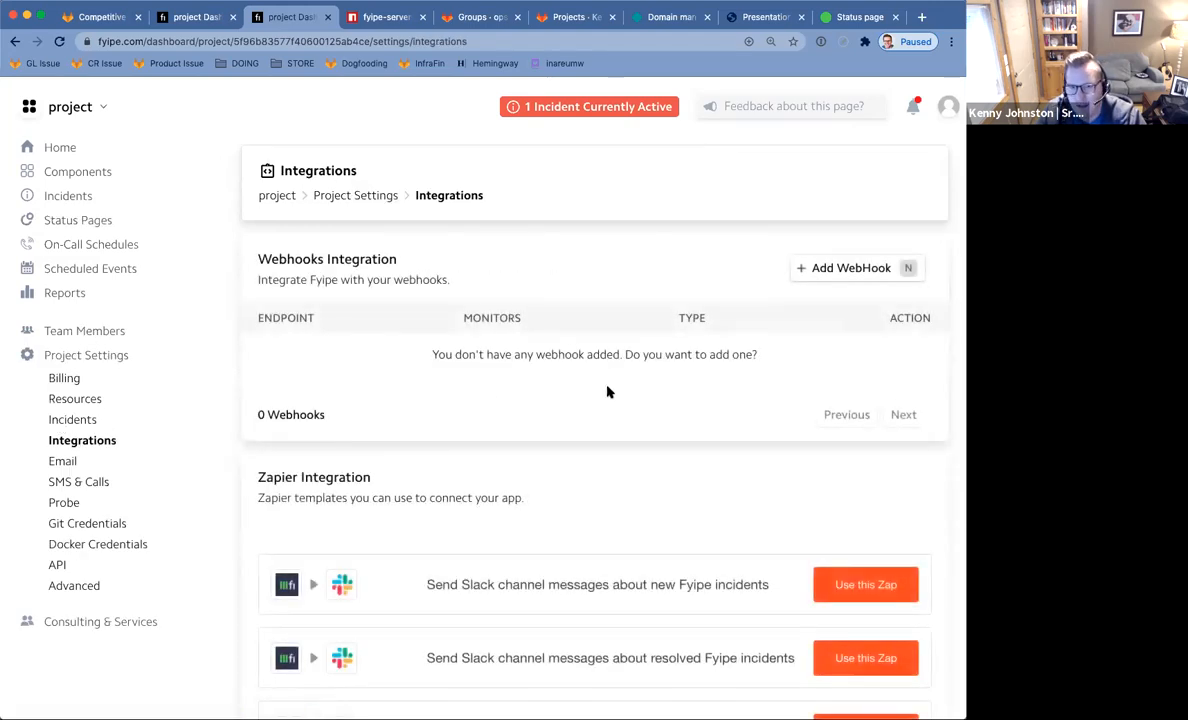
pyautogui.scroll(-7, 696, 380)
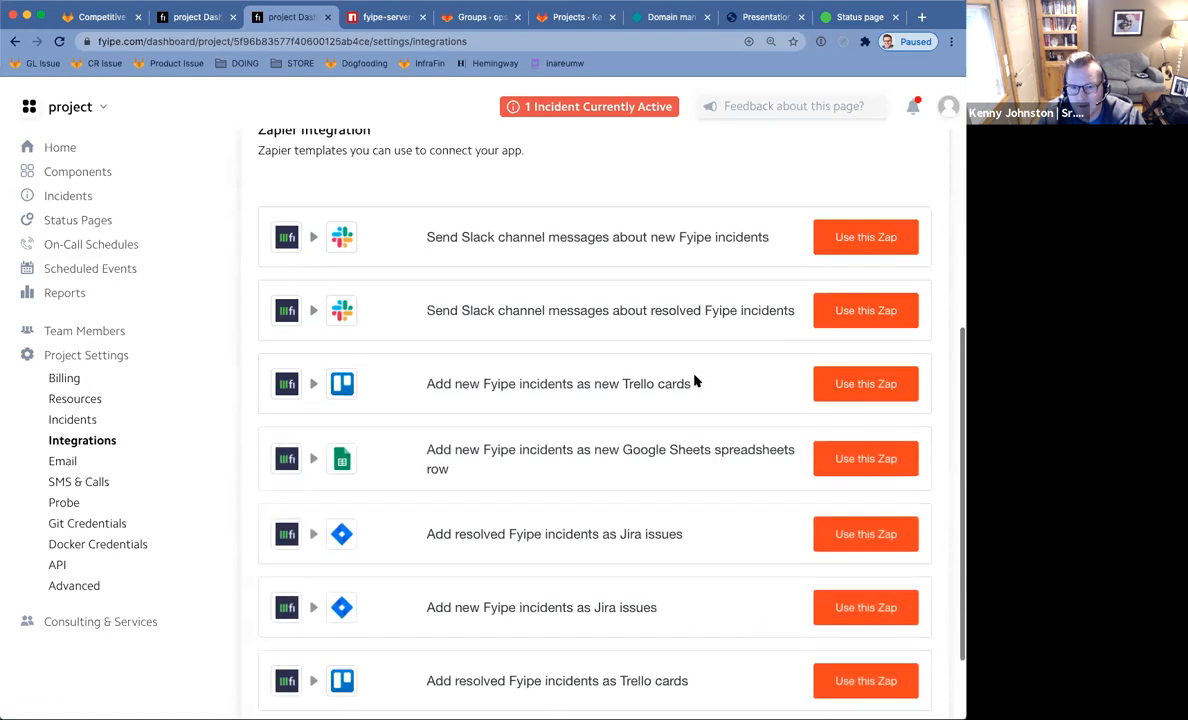
pyautogui.scroll(2, 696, 380)
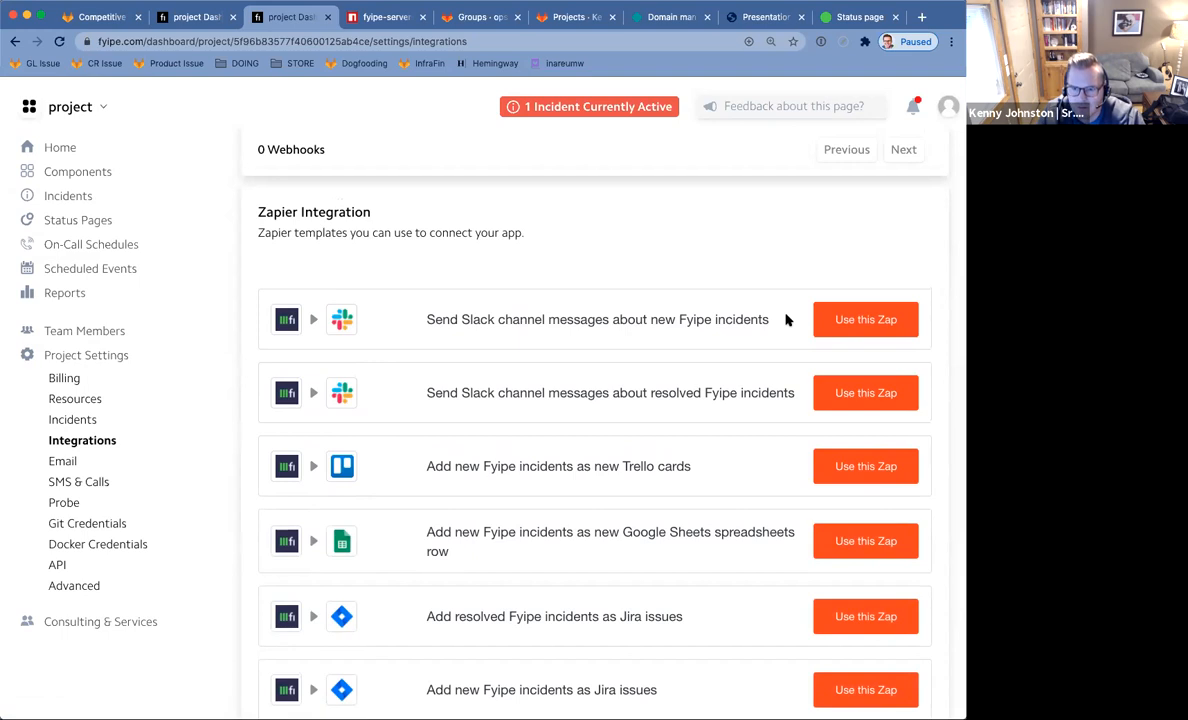
pyautogui.scroll(-2, 700, 350)
pyautogui.moveTo(444, 452); pyautogui.dragTo(571, 467)
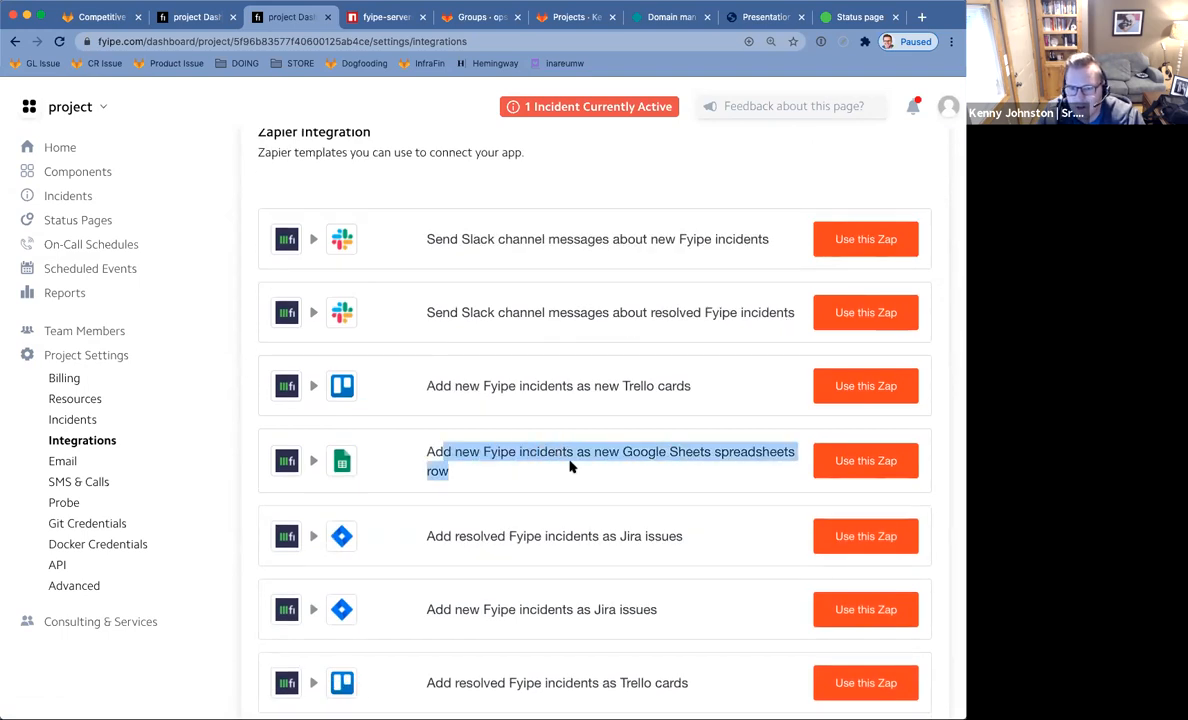
pyautogui.click(527, 440)
# Highlight the Zapier Jira templates for new incidents and resolved incidents.
pyautogui.scroll(-3, 500, 330)
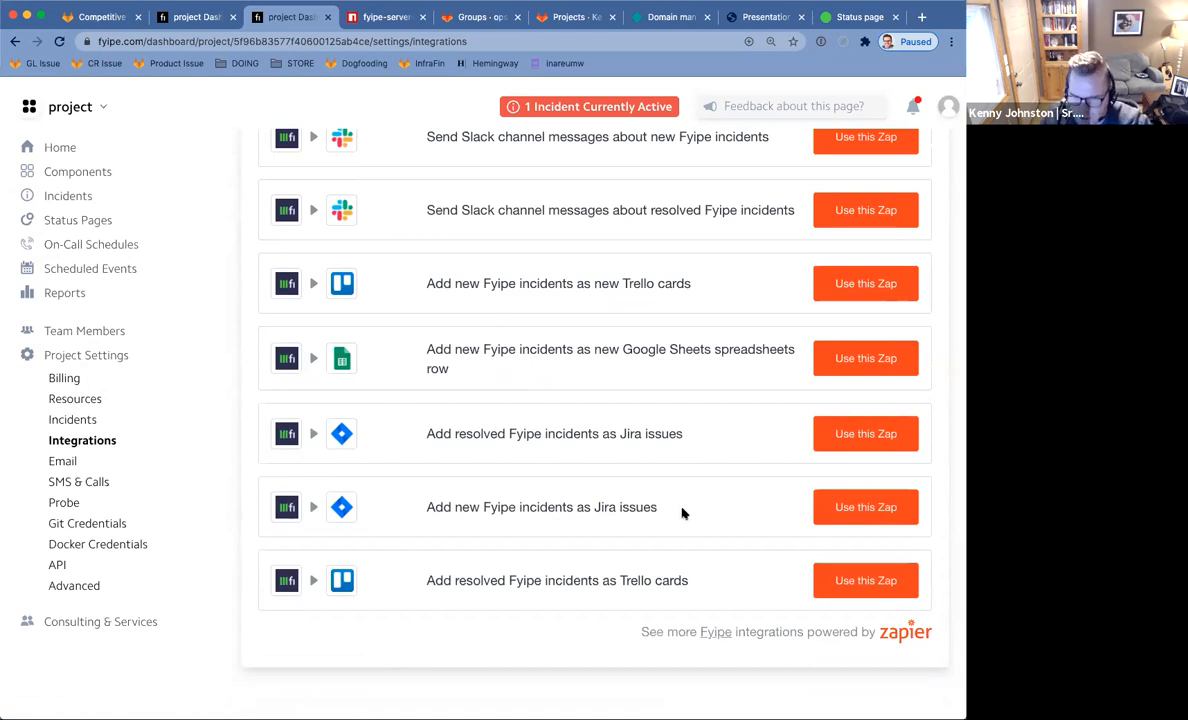
pyautogui.scroll(3, 743, 536)
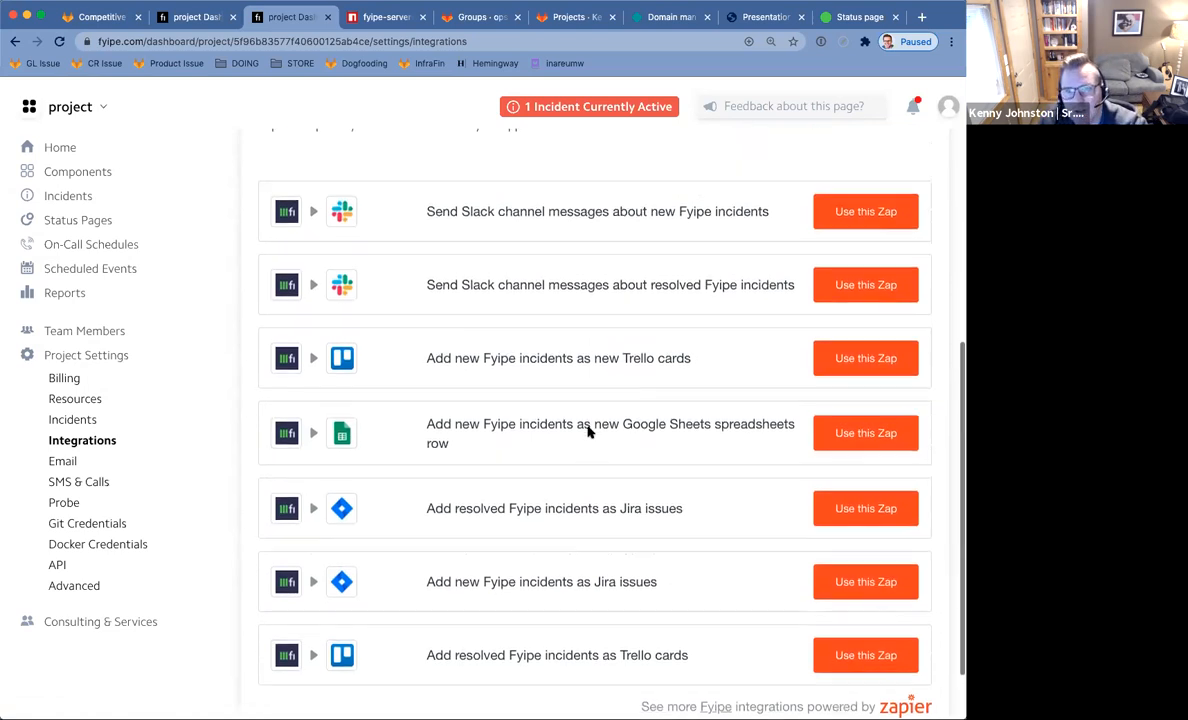
pyautogui.scroll(-3, 620, 440)
pyautogui.moveTo(671, 509); pyautogui.dragTo(425, 506)
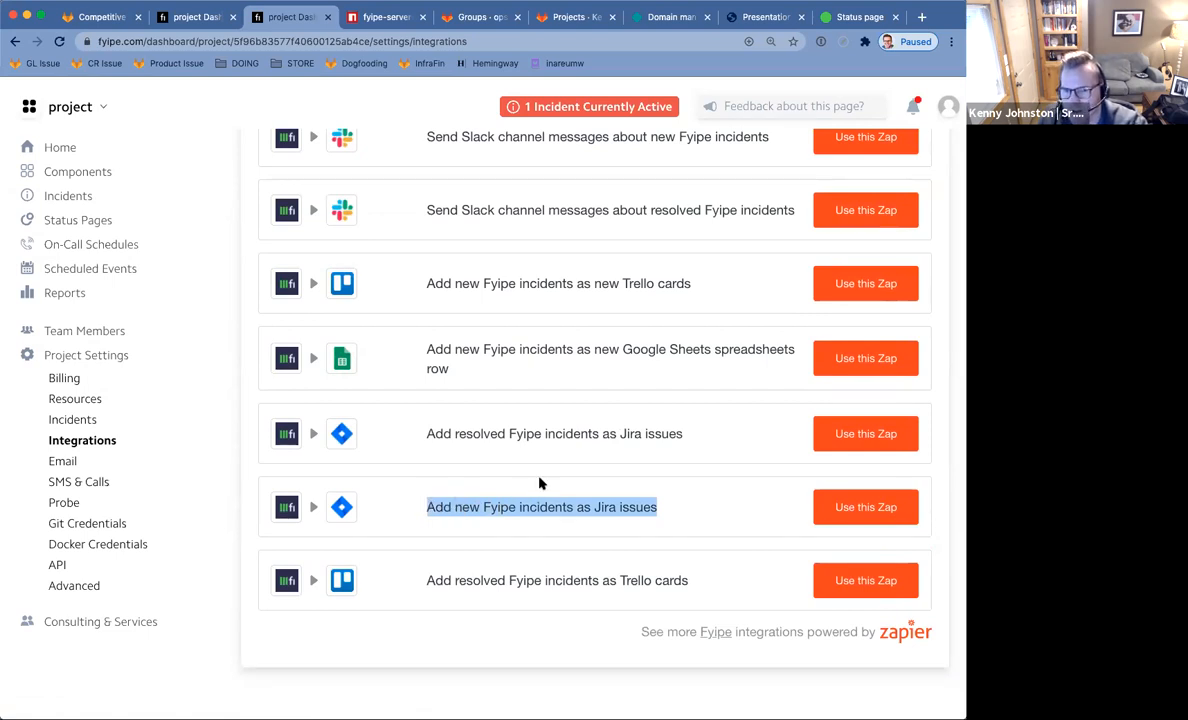
pyautogui.scroll(3, 663, 466)
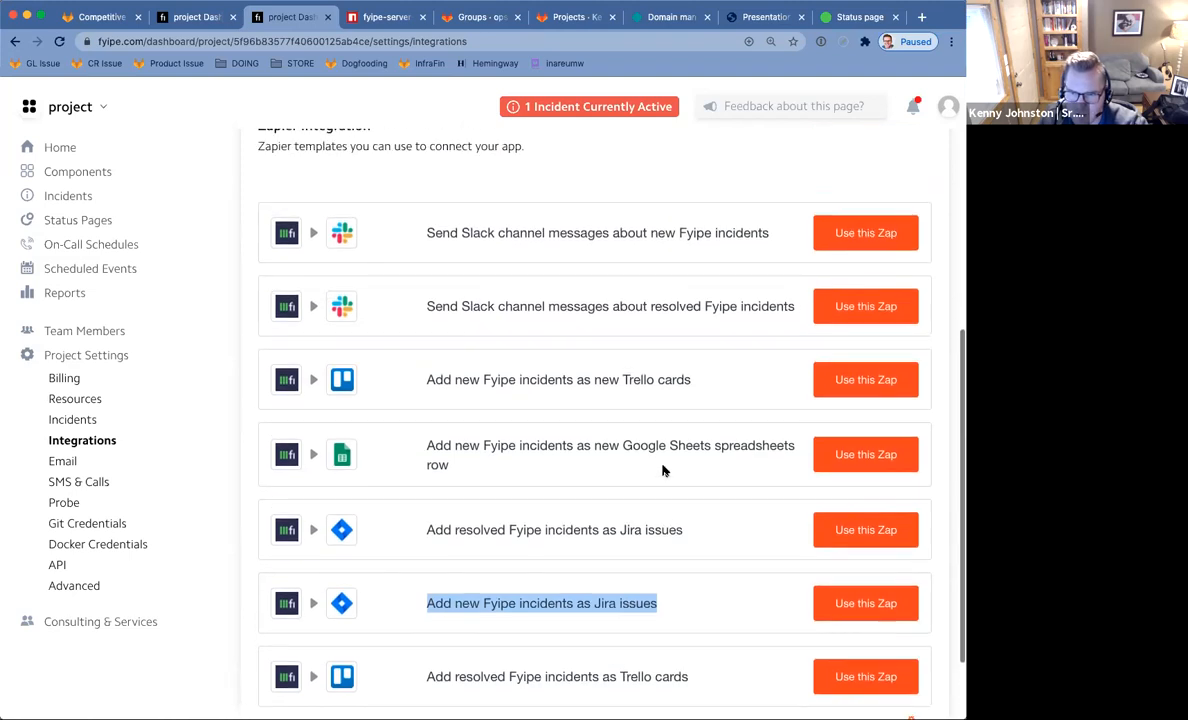
pyautogui.scroll(-3, 663, 470)
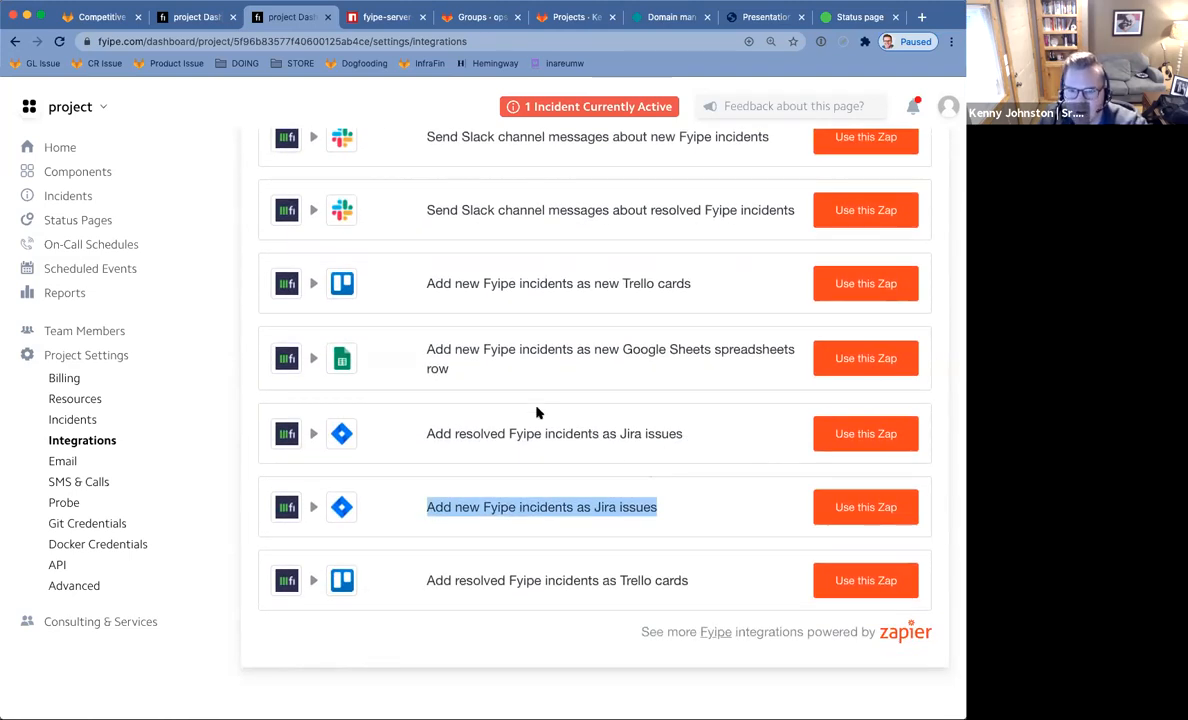
pyautogui.click(619, 433)
pyautogui.moveTo(681, 433); pyautogui.dragTo(436, 432)
pyautogui.moveTo(609, 507); pyautogui.dragTo(490, 507)
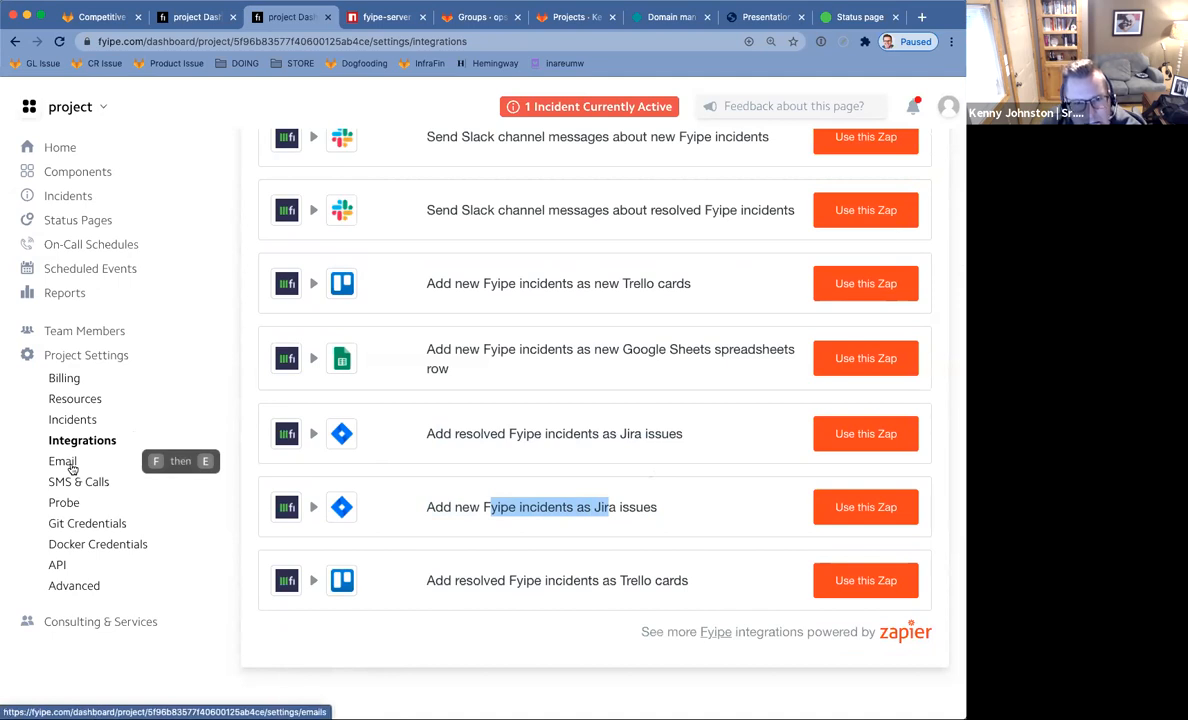
# Review the incident priorities in Incidents settings, then return to the project Home dashboard.
pyautogui.click(74, 417)
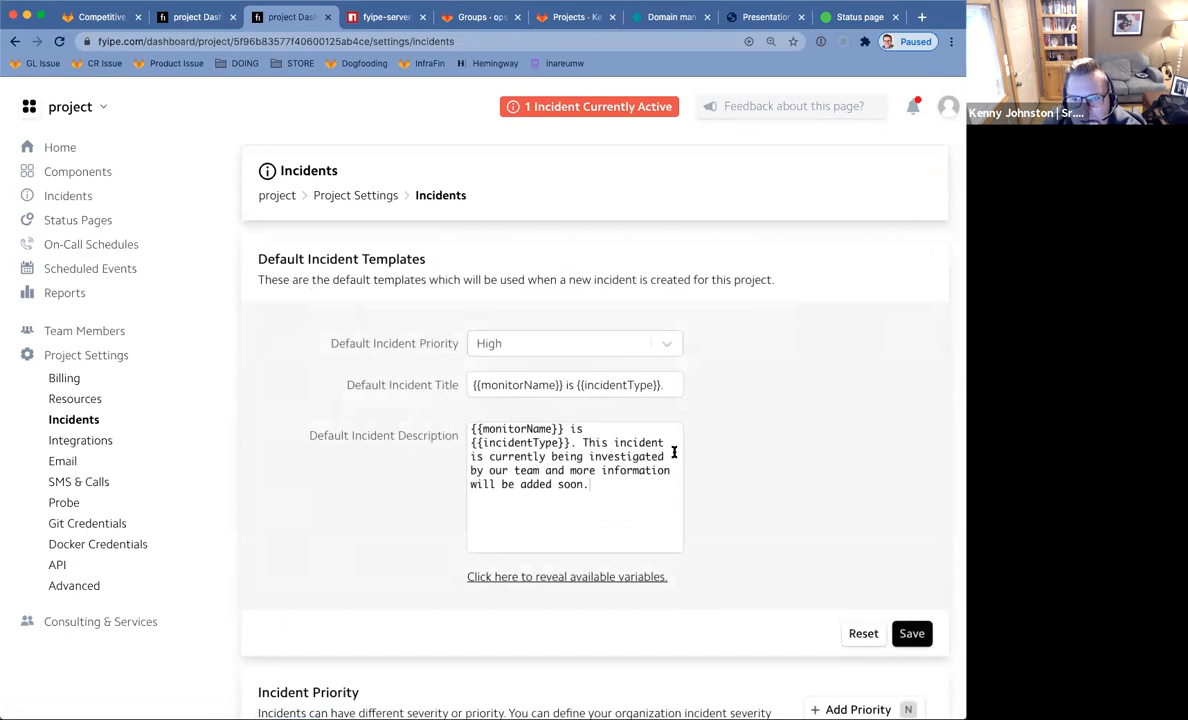
pyautogui.scroll(-3, 760, 440)
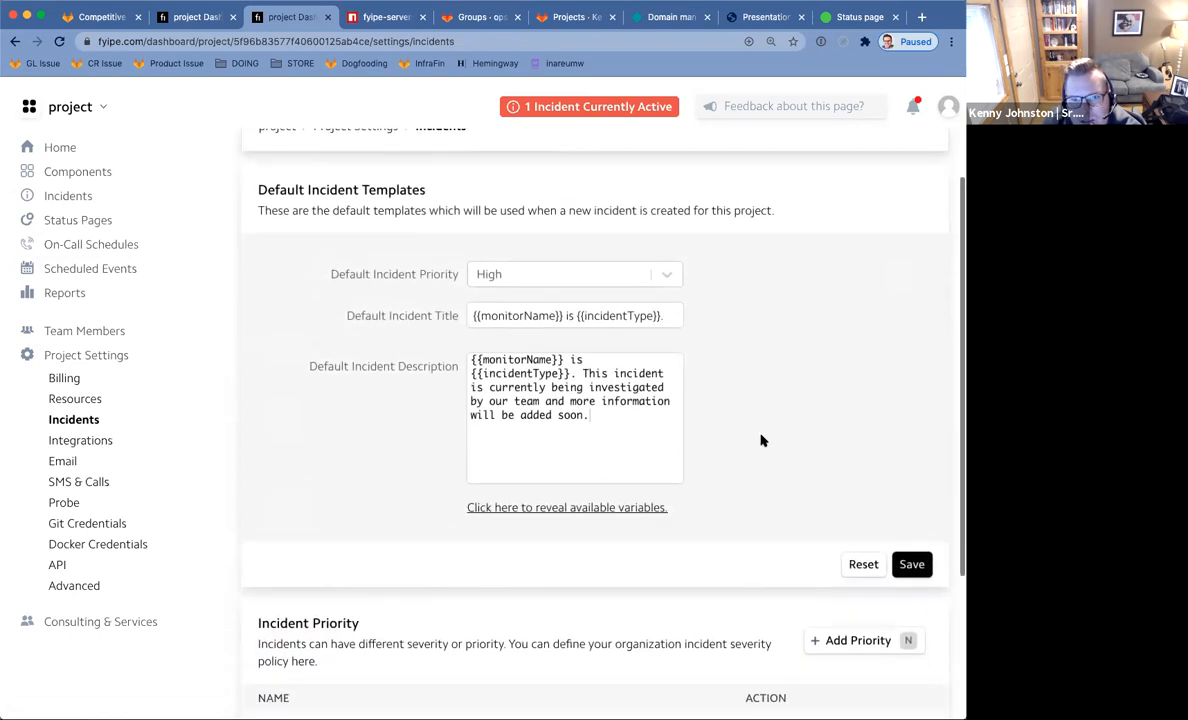
pyautogui.scroll(-1, 760, 440)
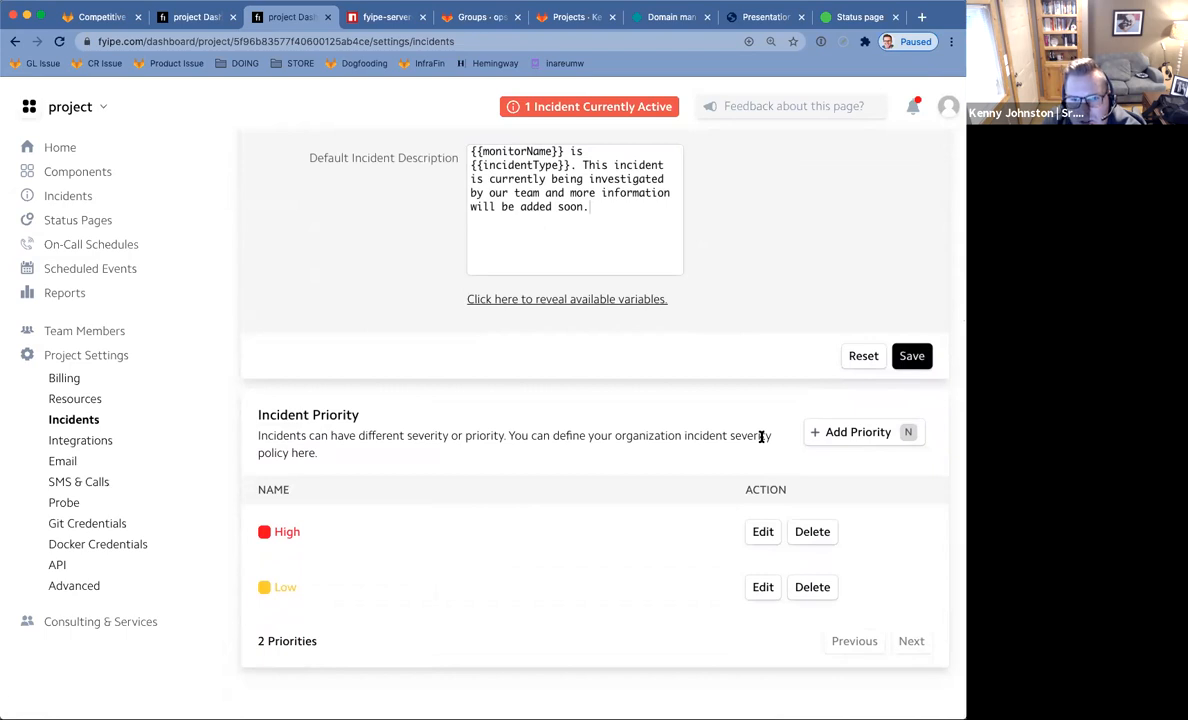
pyautogui.scroll(4, 761, 437)
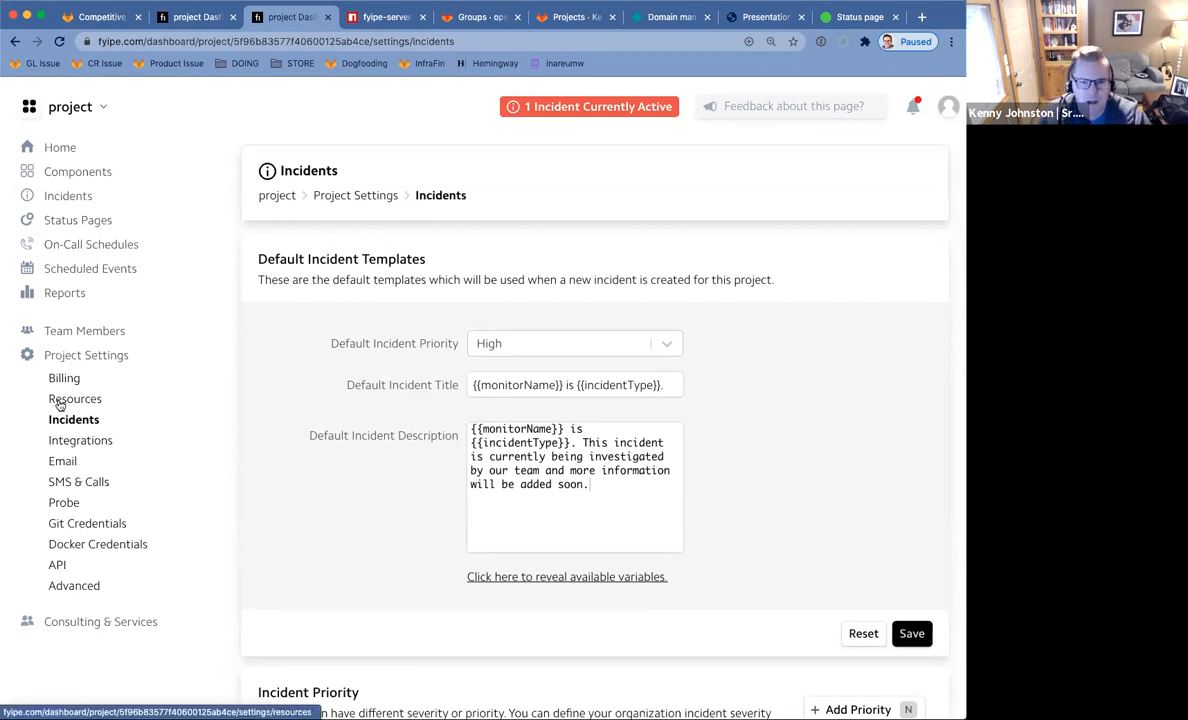
pyautogui.click(50, 148)
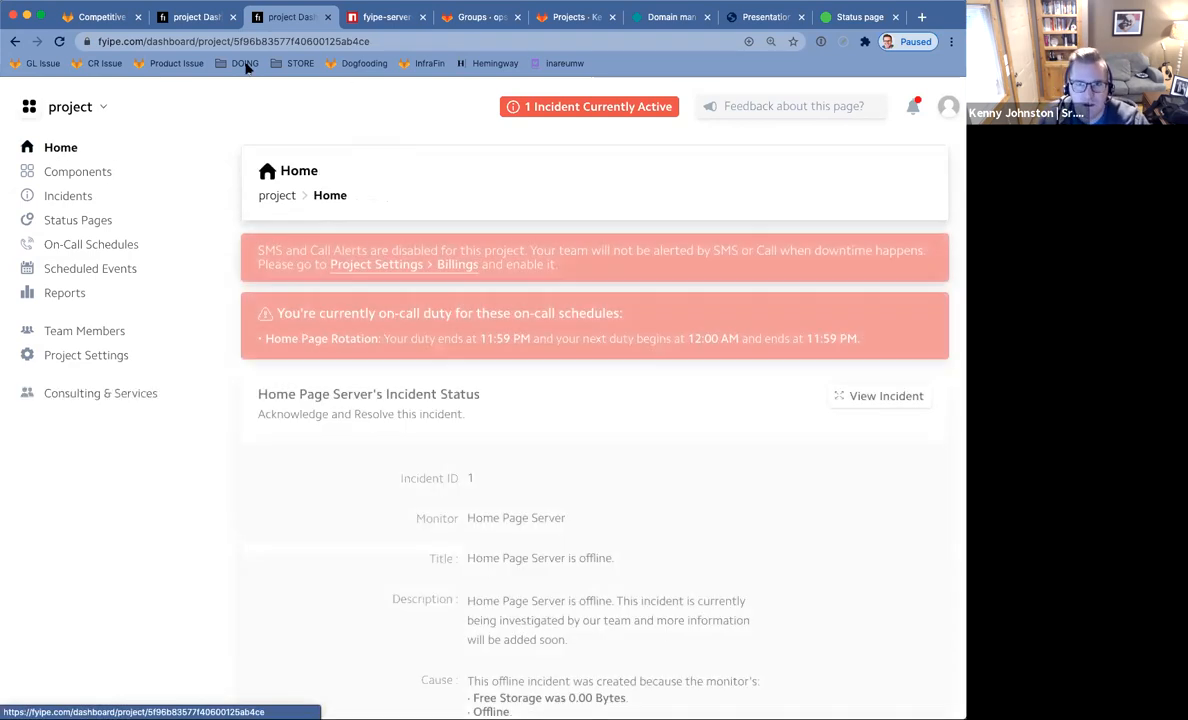